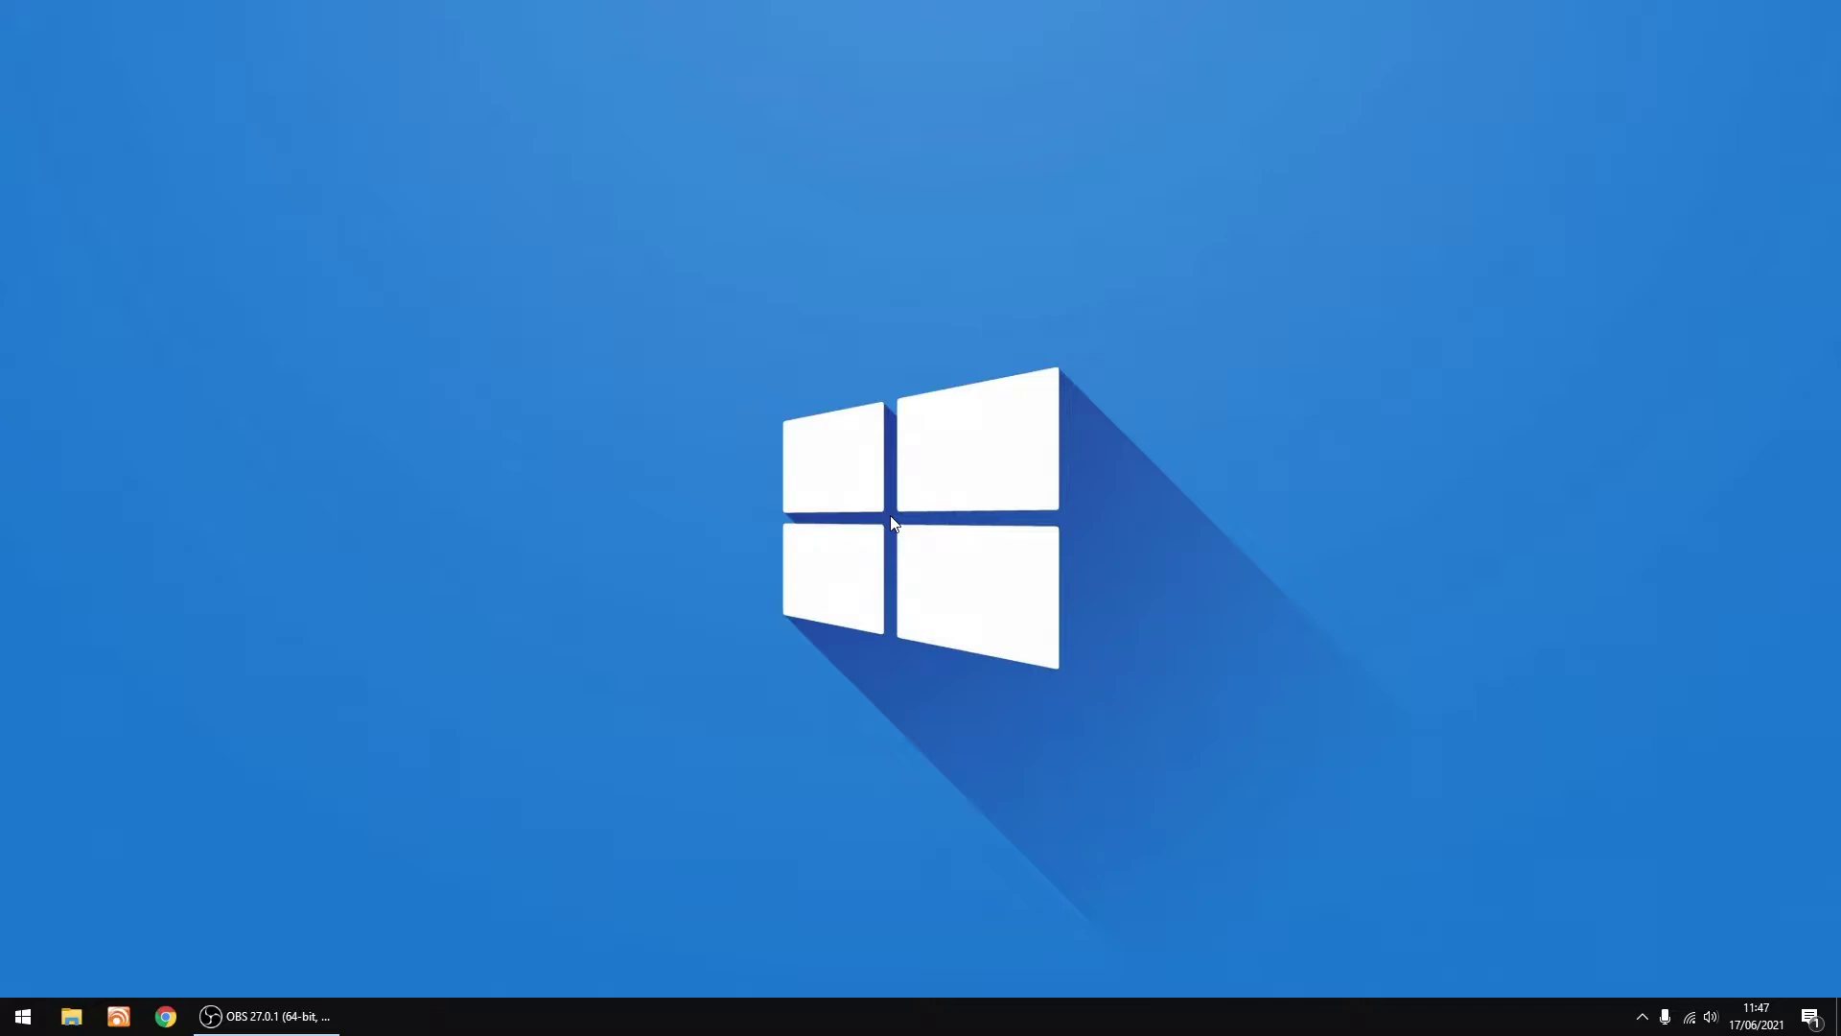
Step: Browse the 7,096 channel logo PNGs in Pictures > logos, then minimize File Explorer
left_click(71, 1016)
left_click(75, 293)
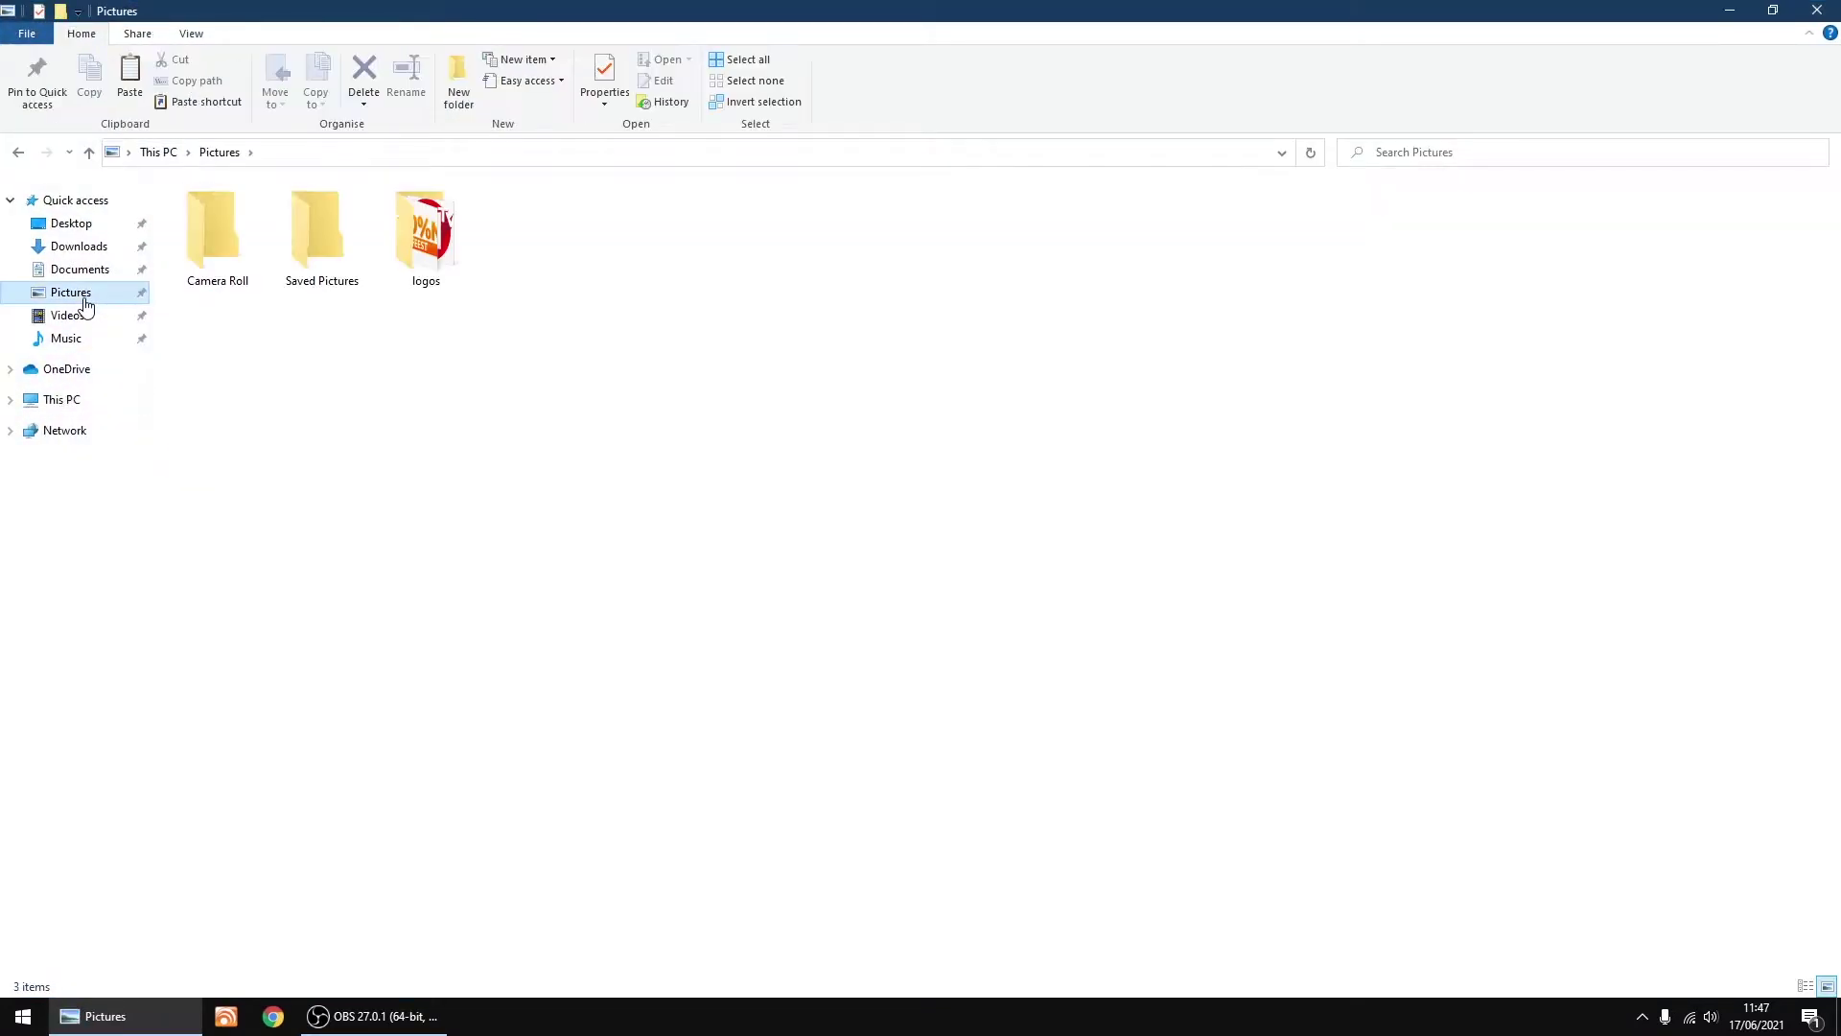
double_click(443, 252)
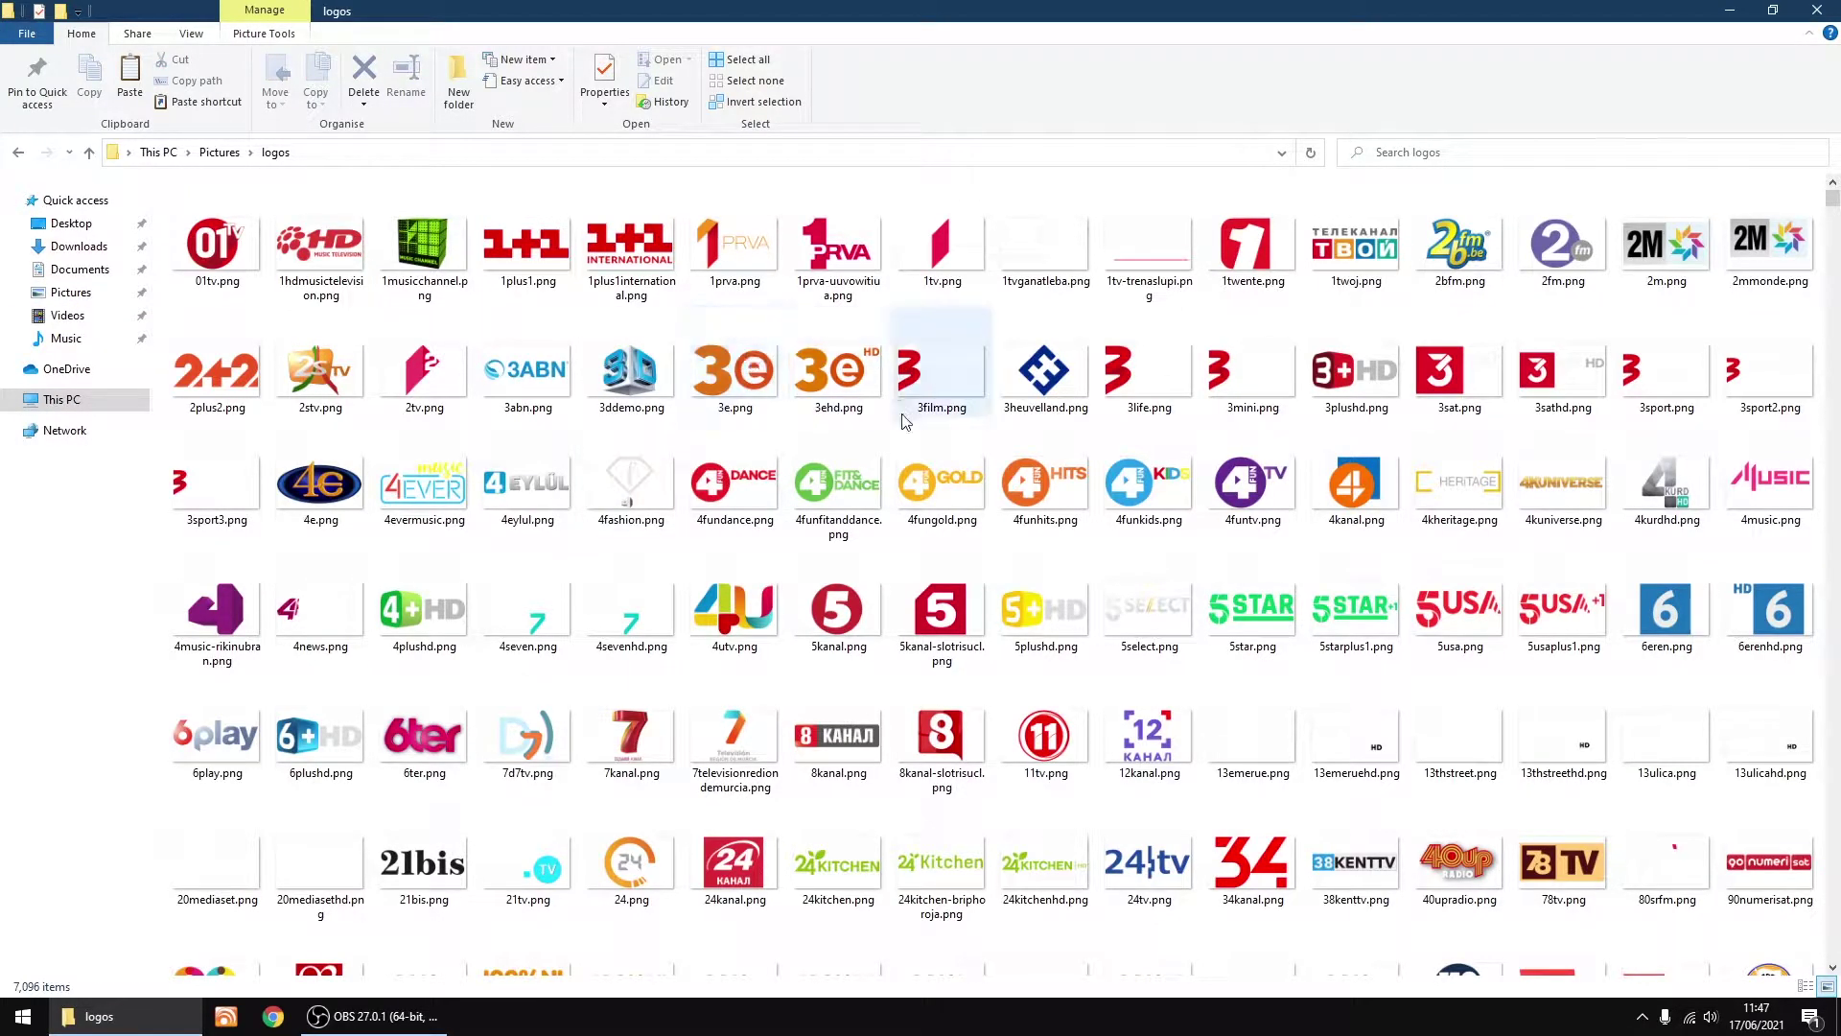
scroll(784, 468, "down", 15)
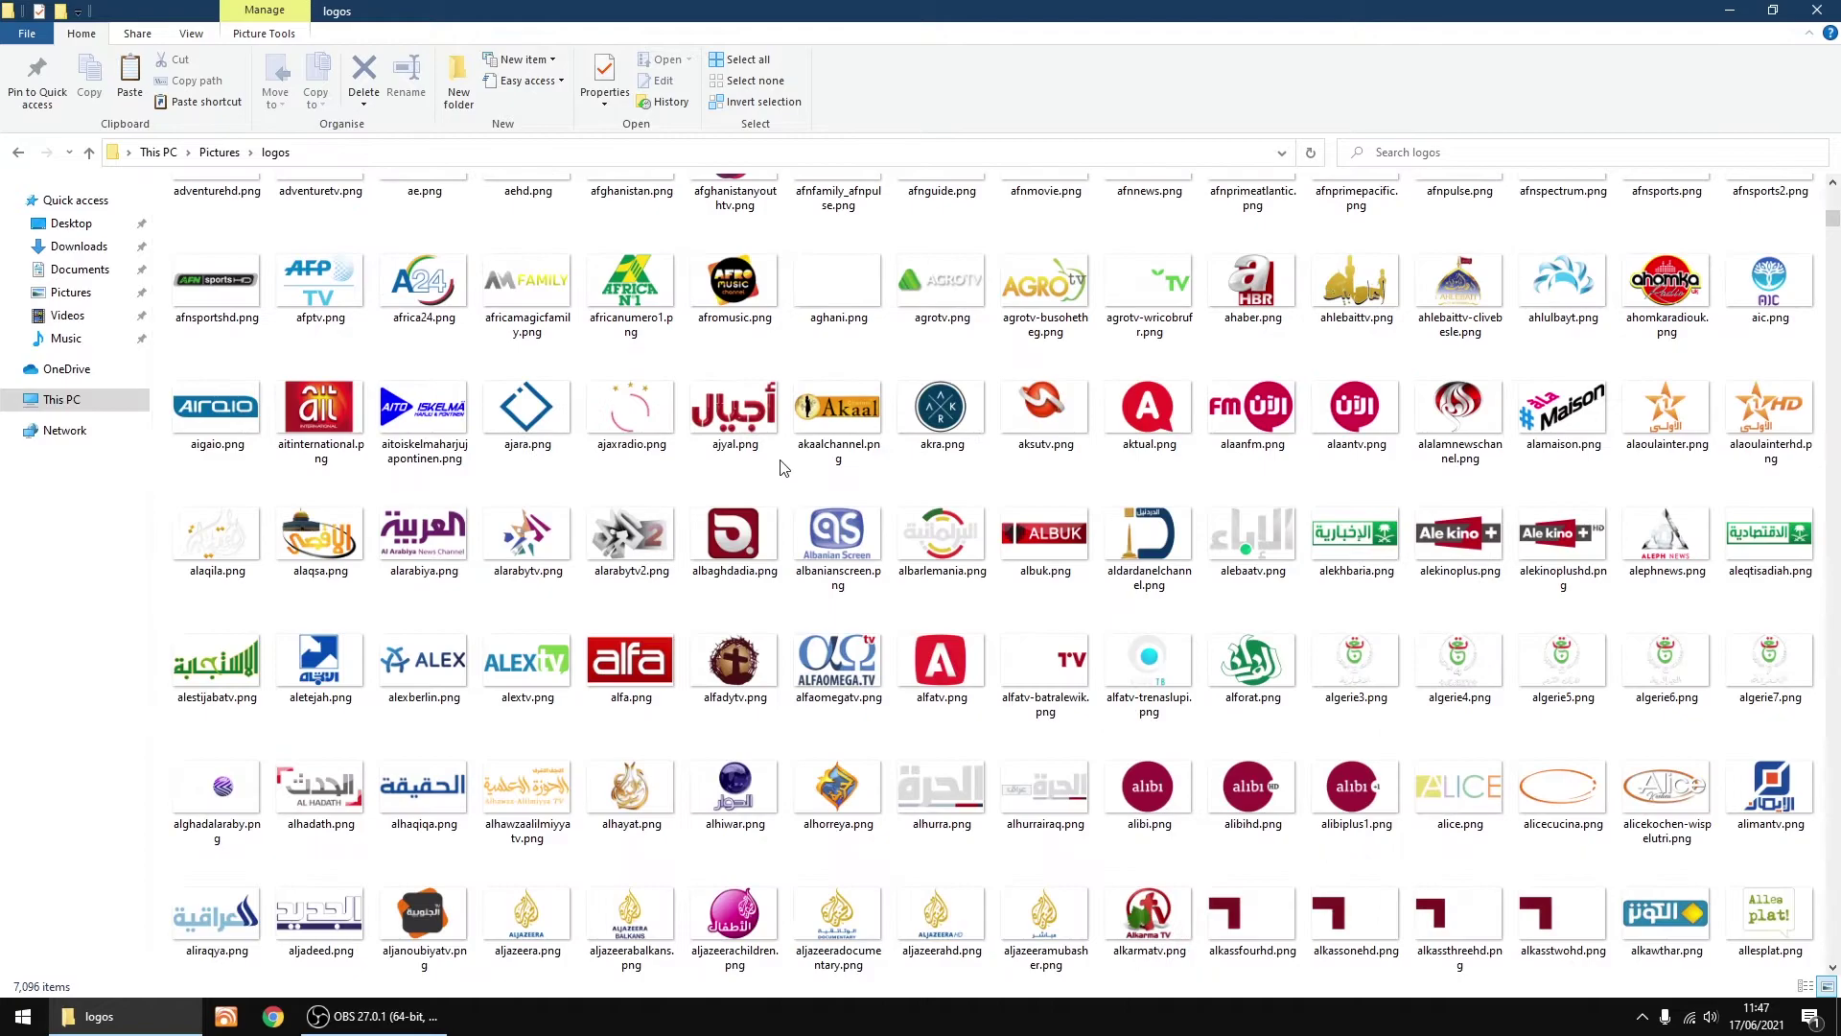
scroll(785, 468, "down", 10)
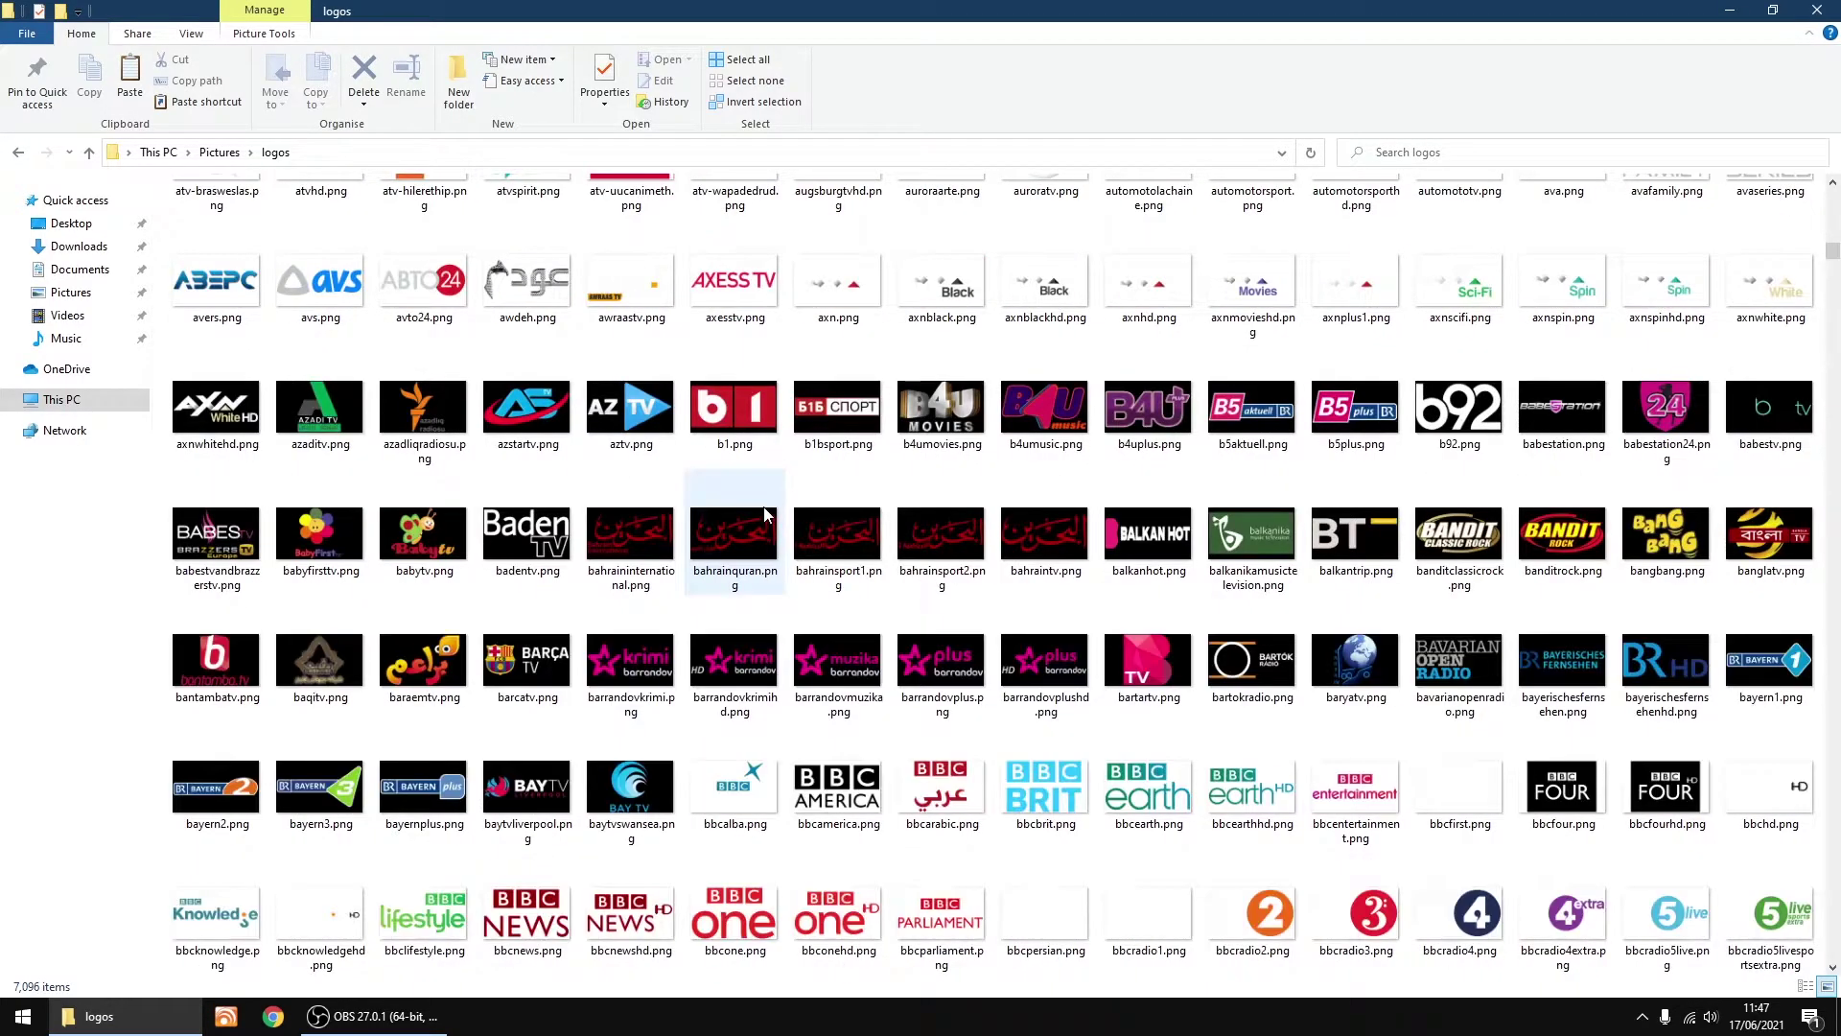
scroll(764, 515, "down", 5)
scroll(765, 515, "down", 5)
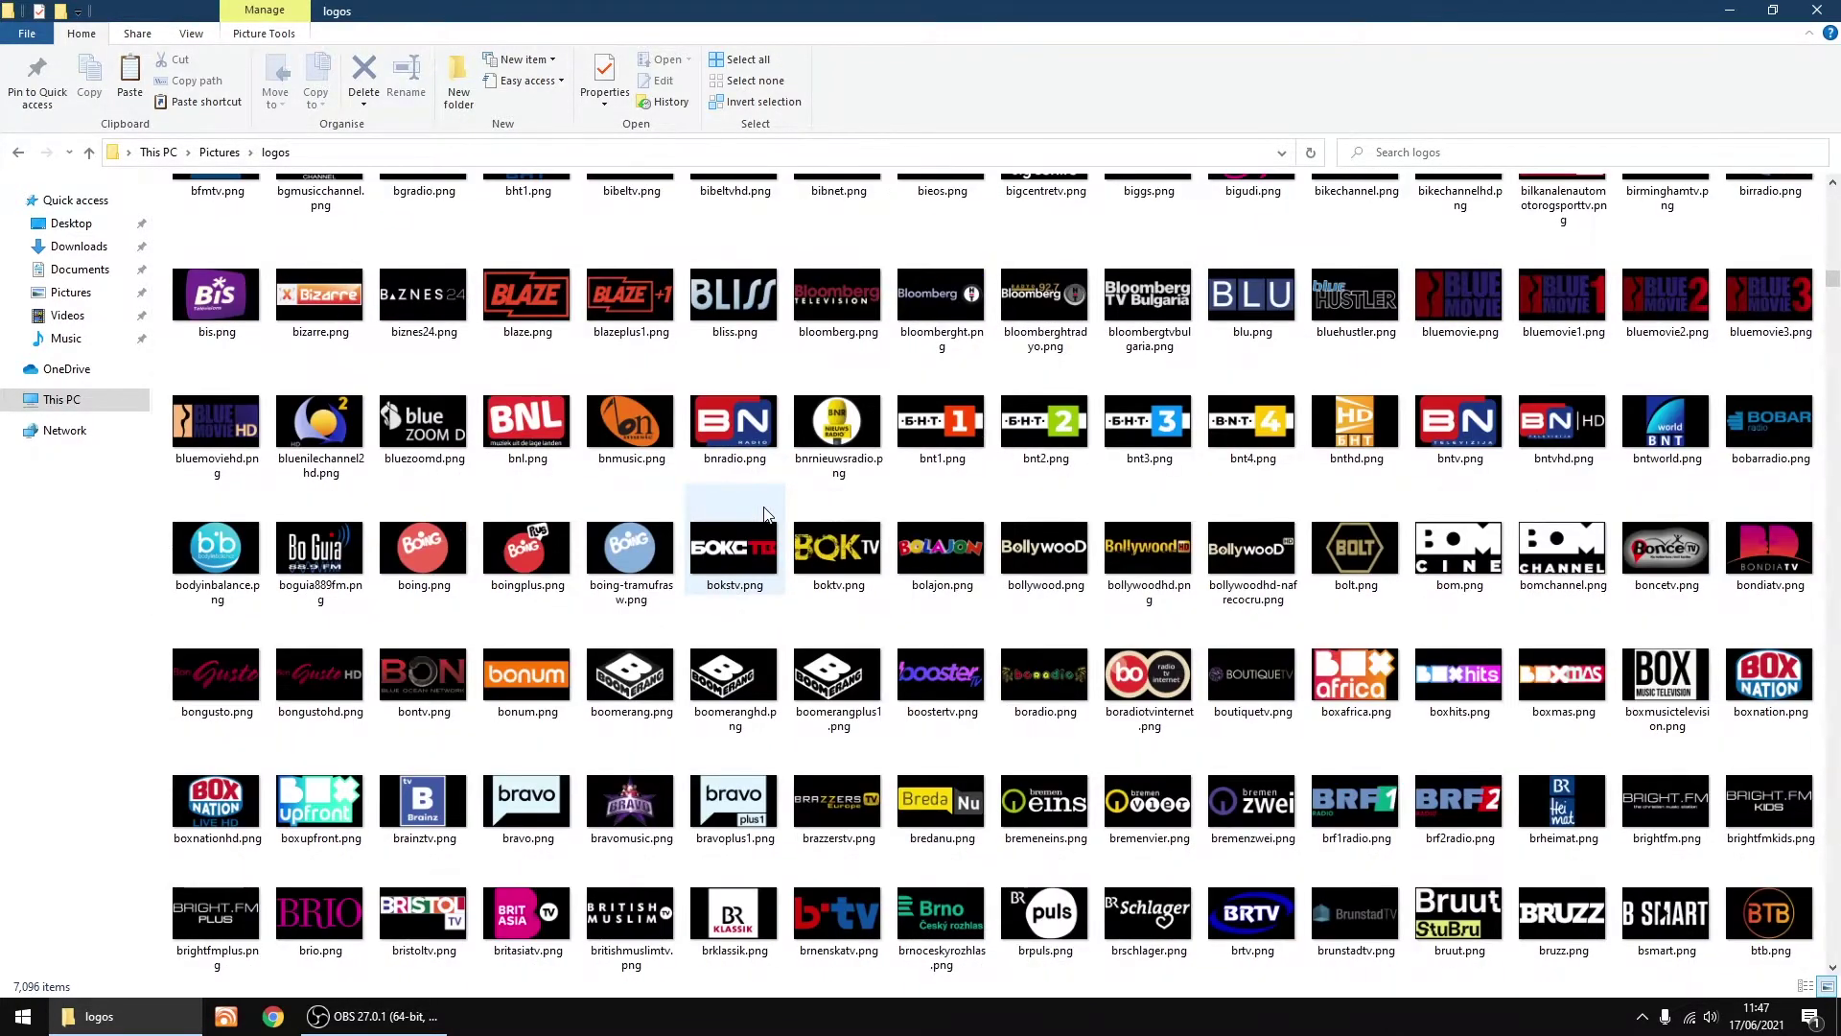
scroll(764, 518, "up", 20)
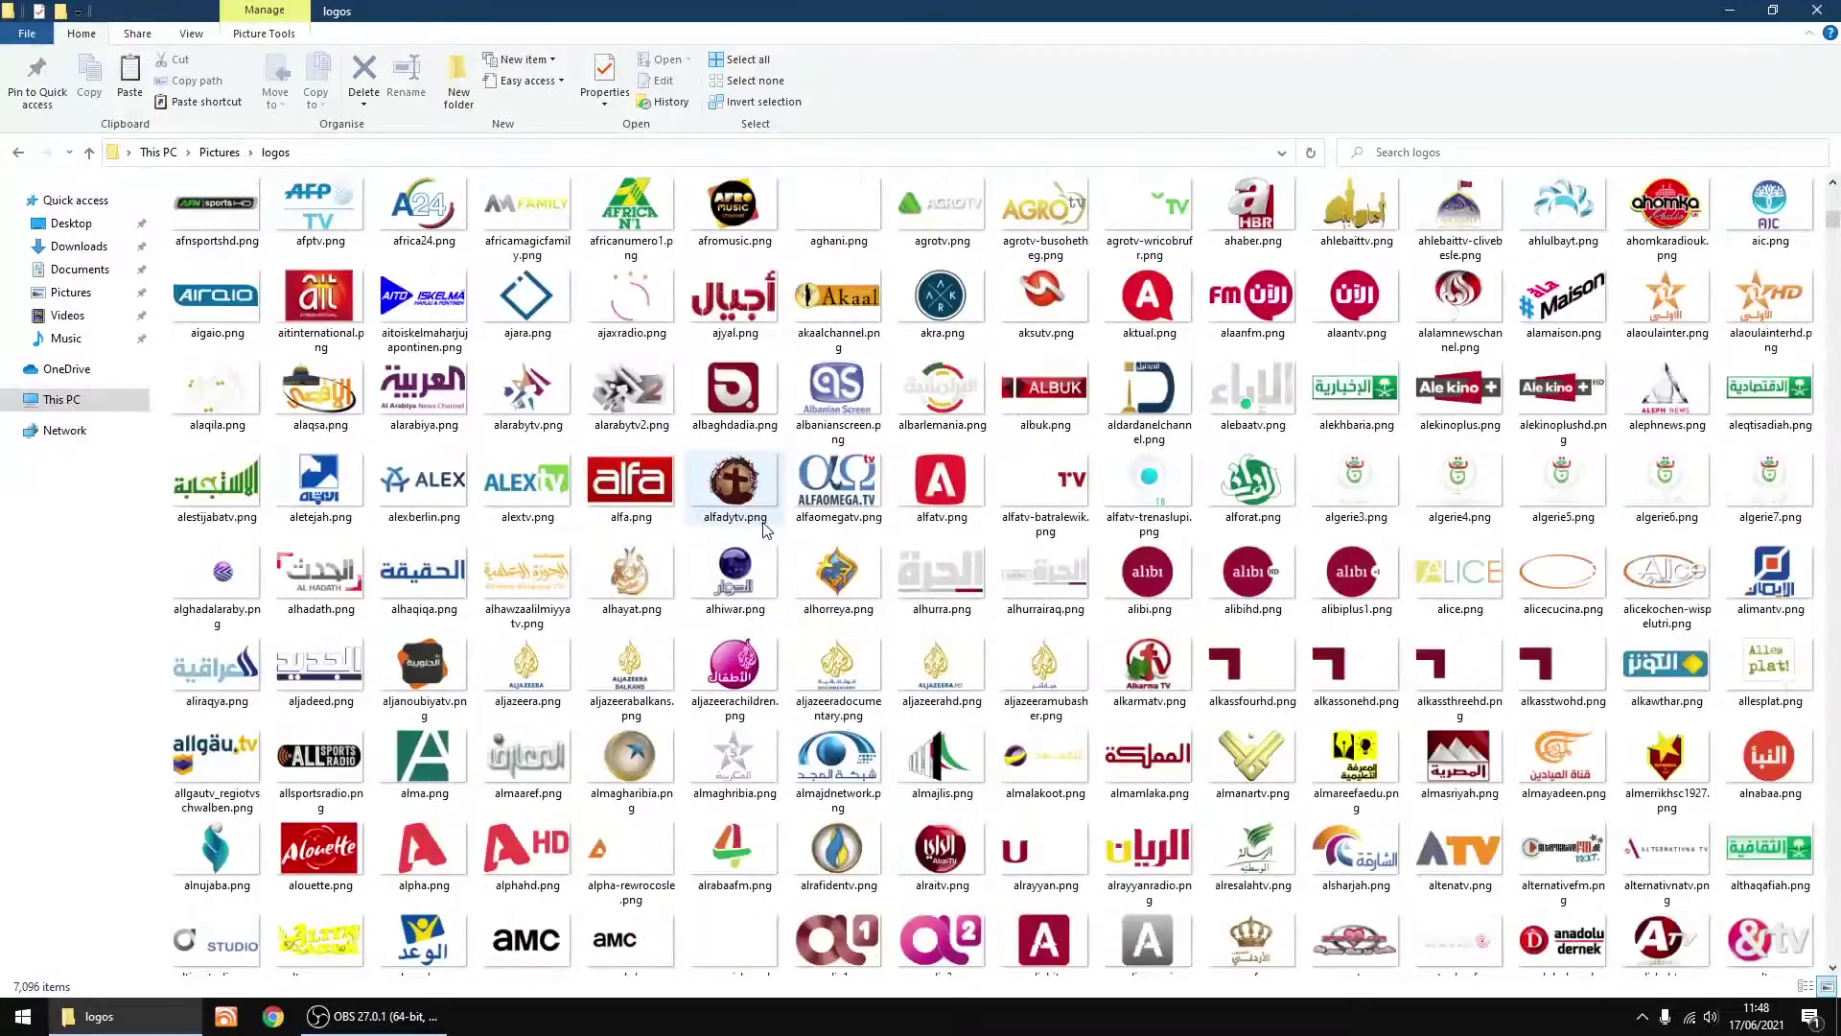
scroll(764, 528, "up", 10)
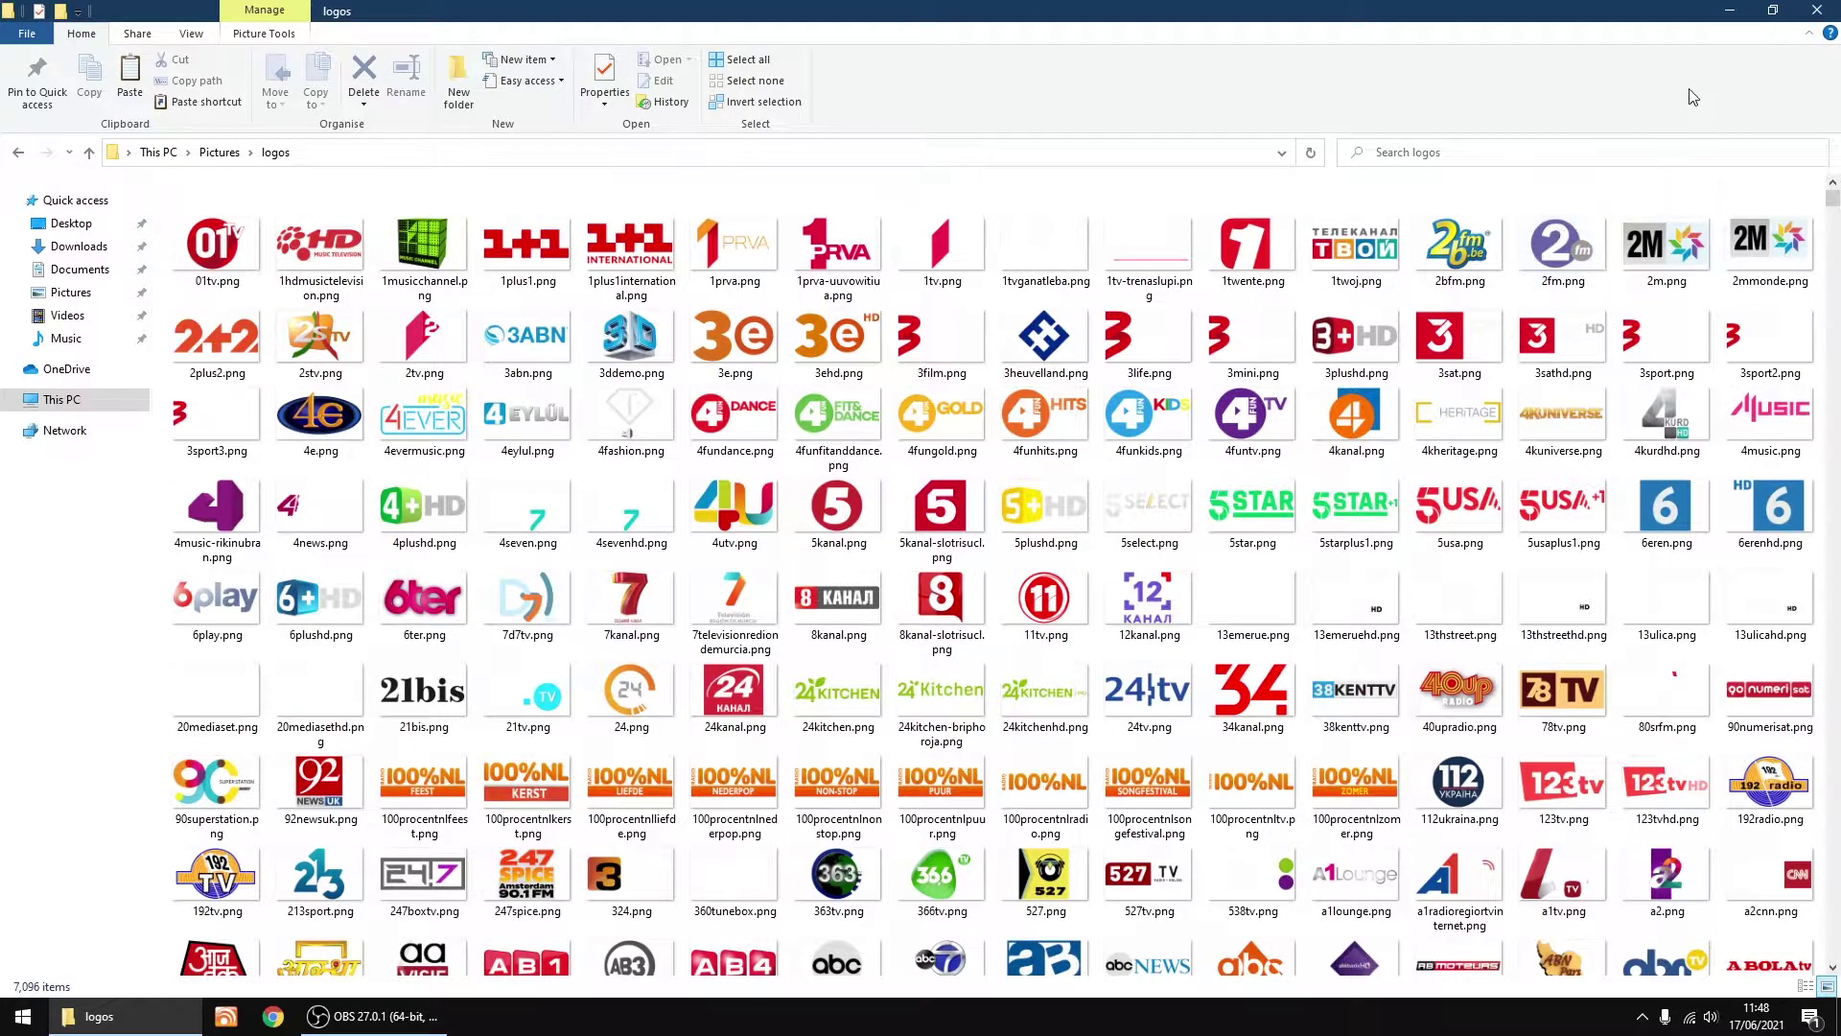
left_click(1731, 11)
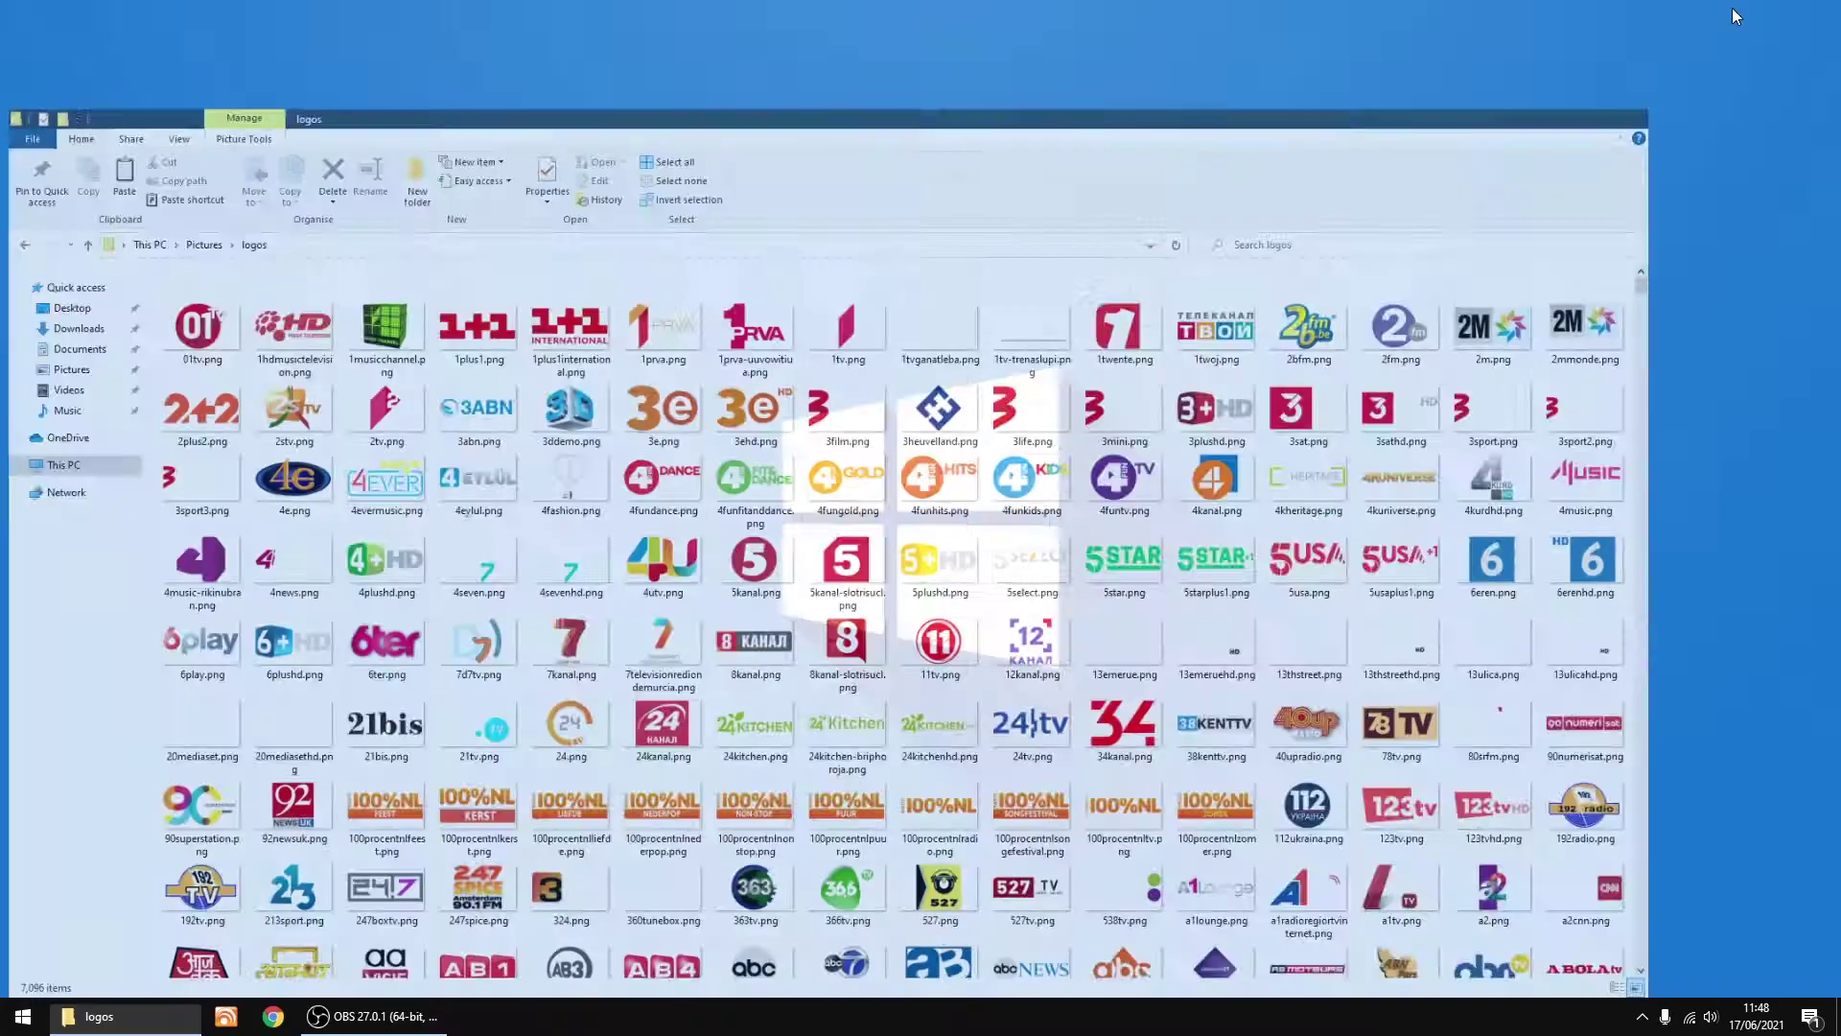
Step: Launch Adobe Photoshop 2020 from the Start menu
left_click(23, 1016)
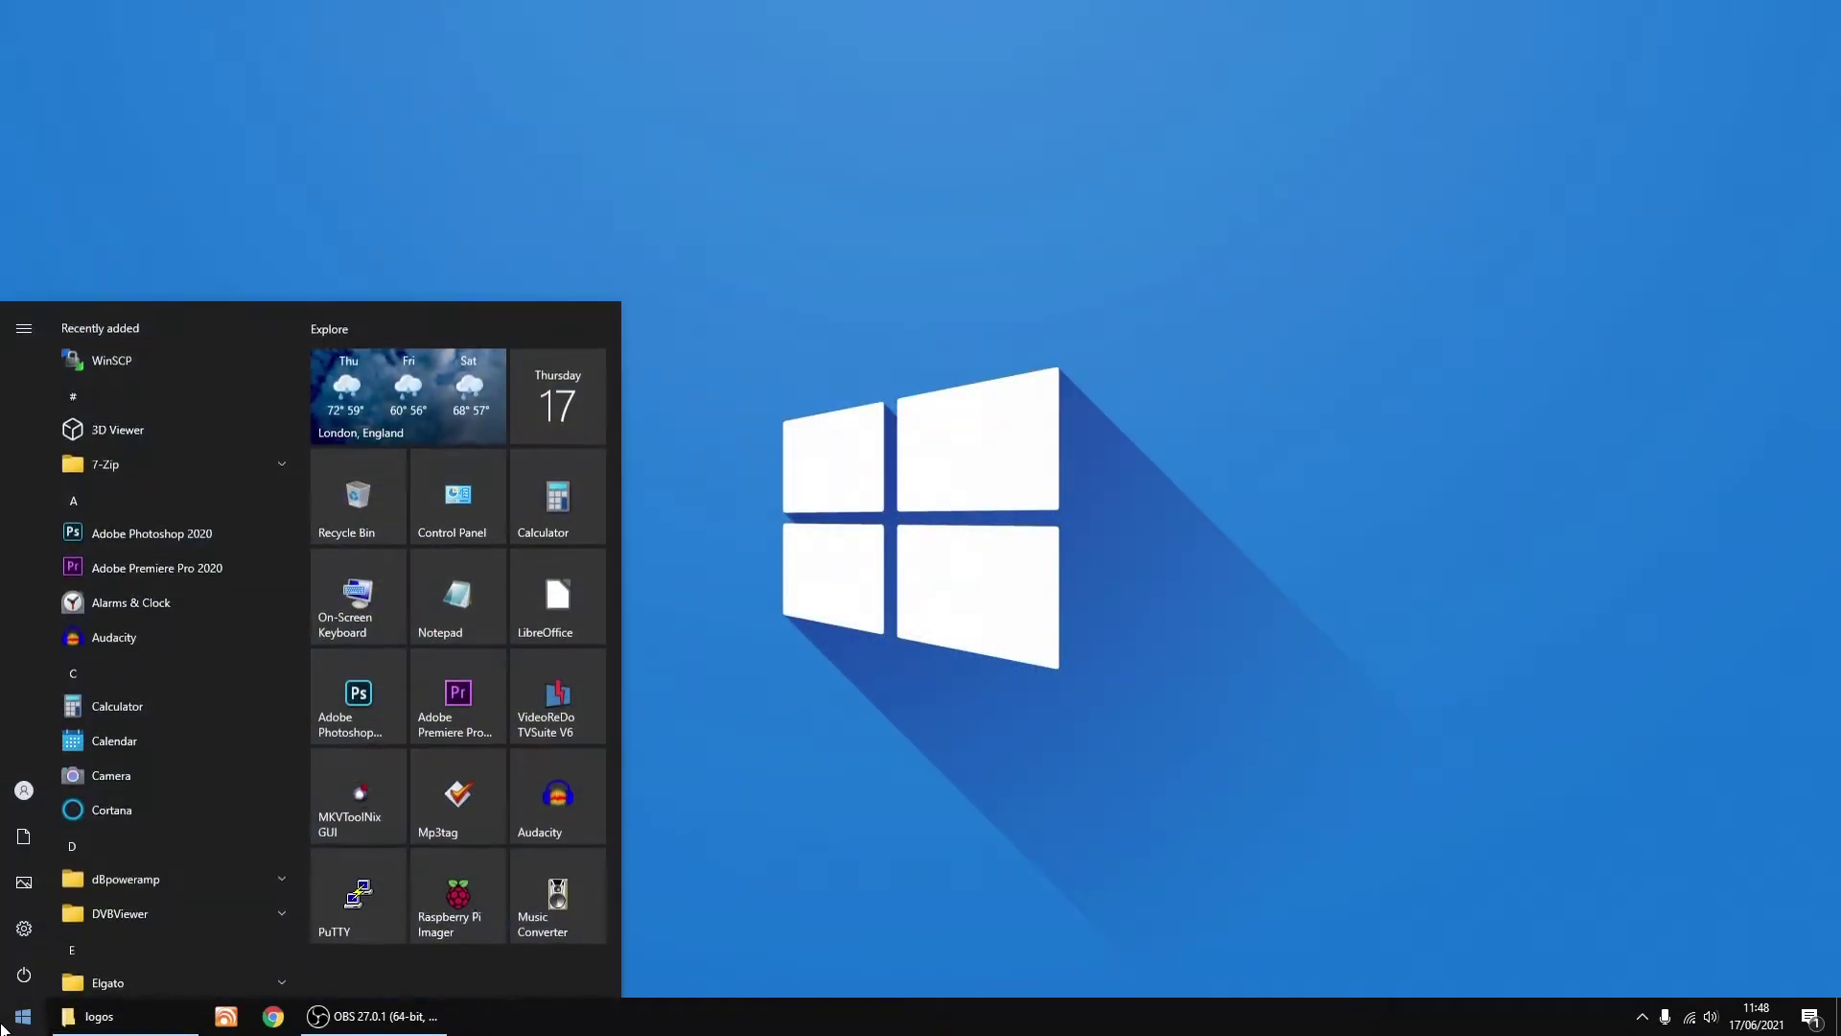
left_click(354, 698)
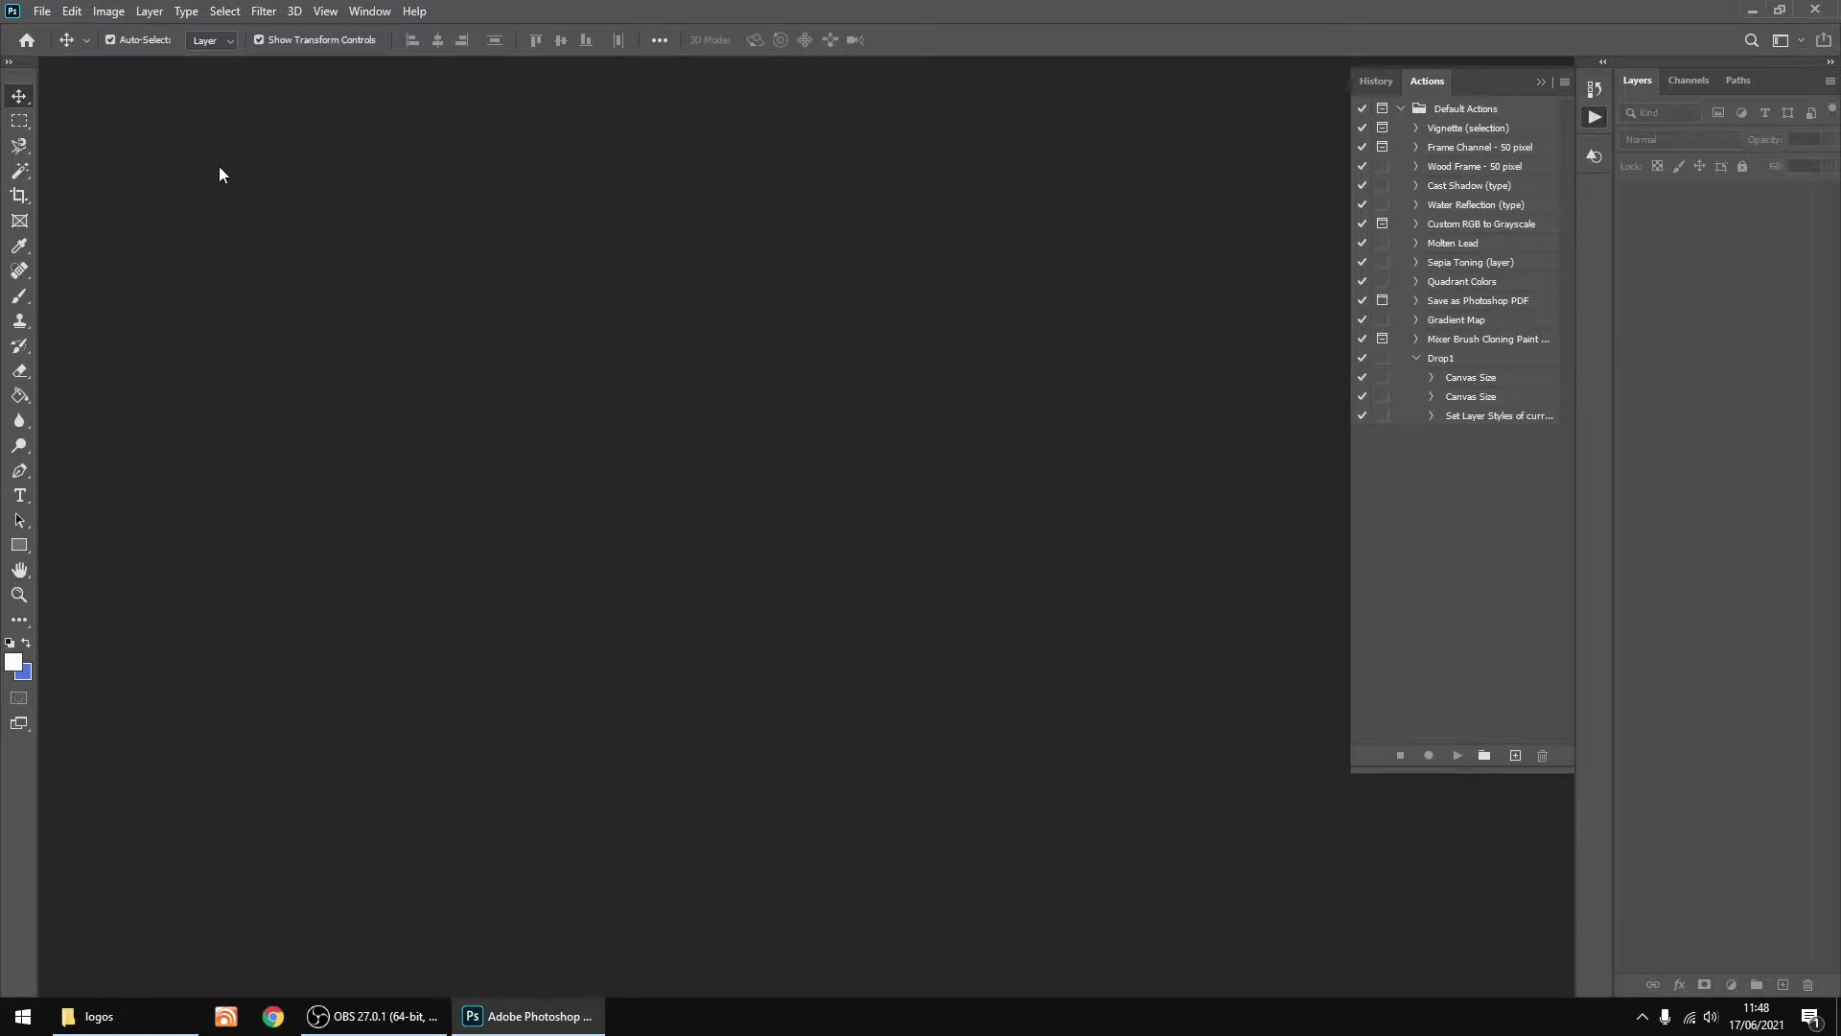
Step: Search the logos folder for 'bbc' and open the five bbcradio PNGs (3, 4, 4extra, 5live, 5livesportsextra)
left_click(39, 12)
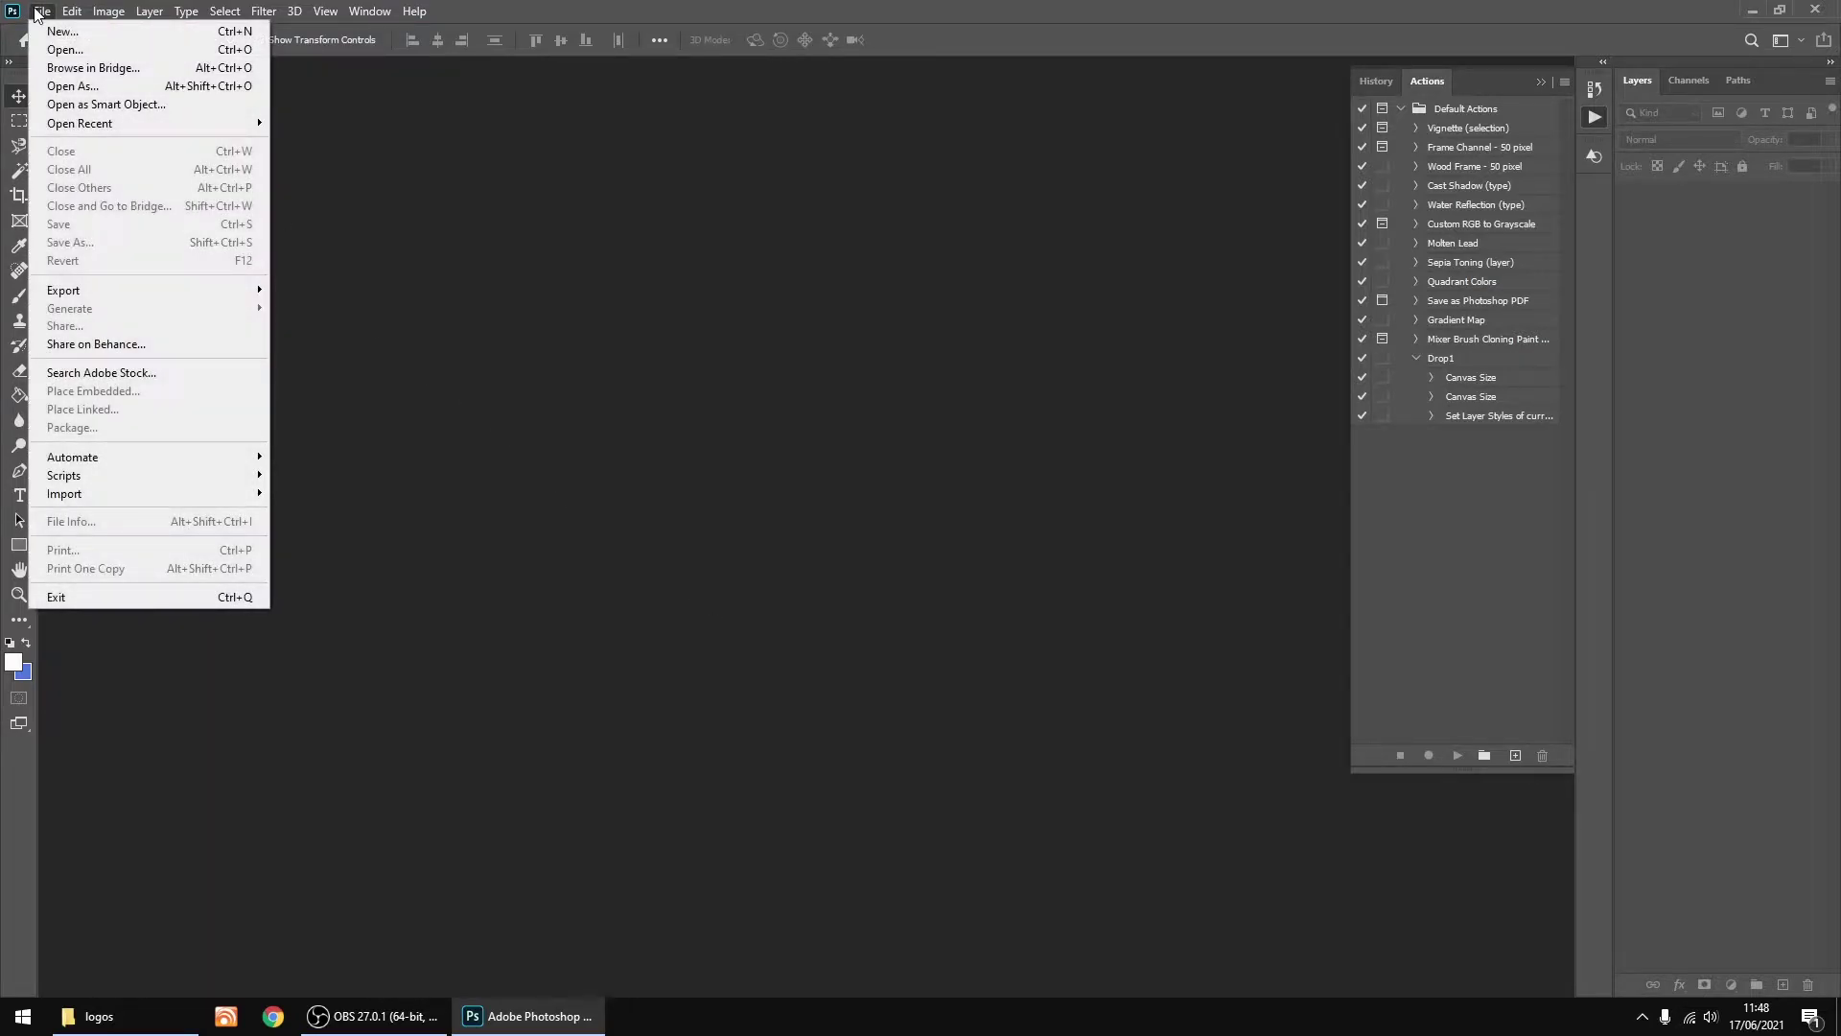
left_click(66, 53)
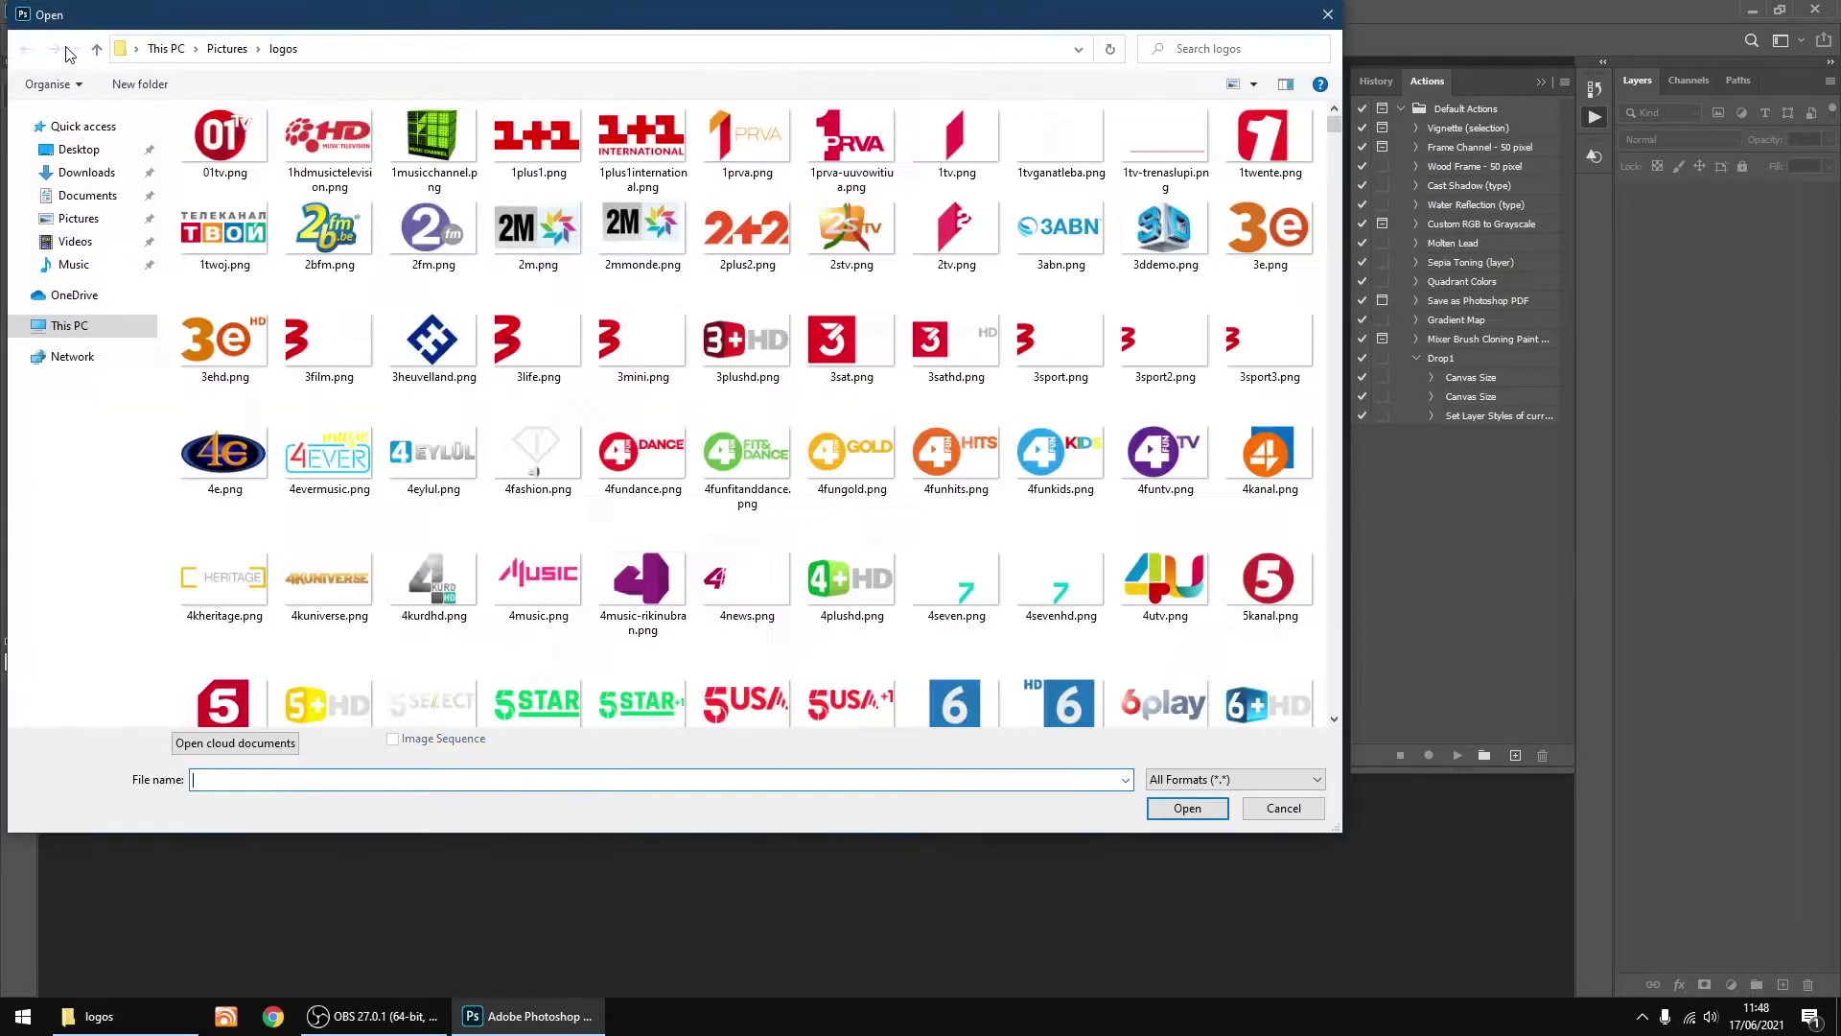
left_click_drag(444, 17, 630, 96)
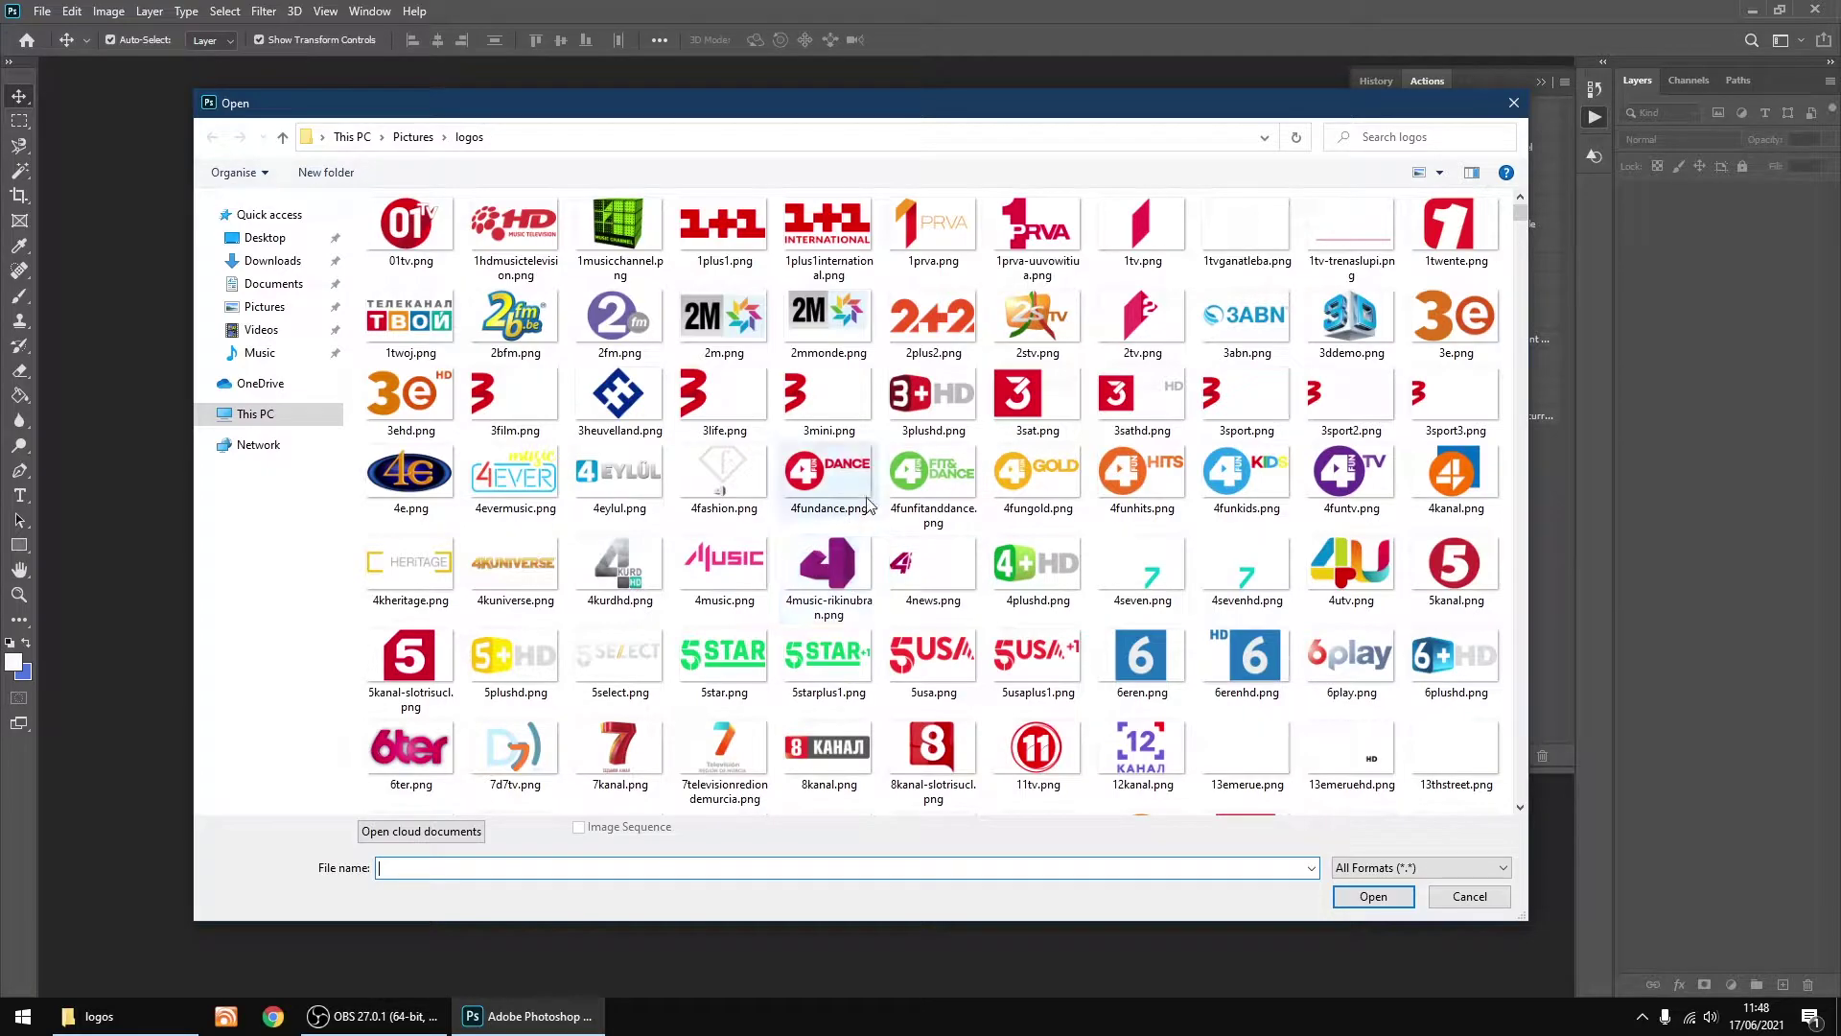
left_click(1376, 143)
type("bbc")
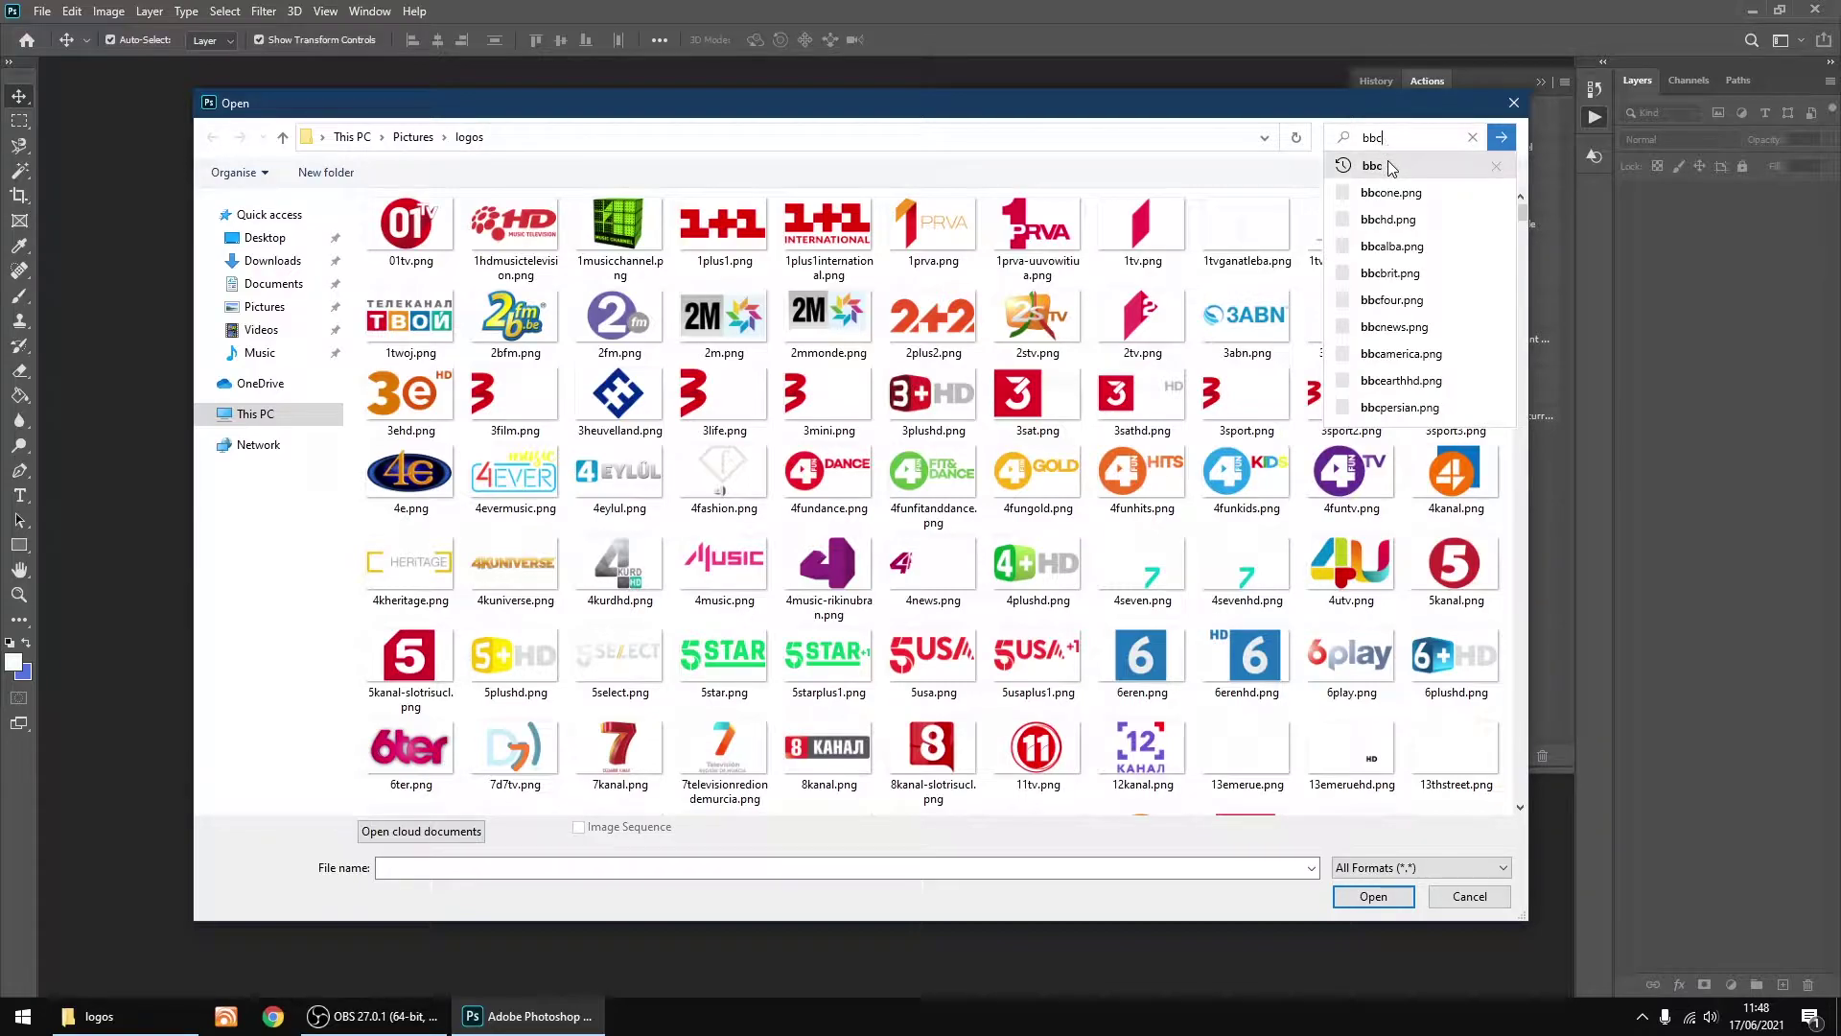
left_click(1391, 168)
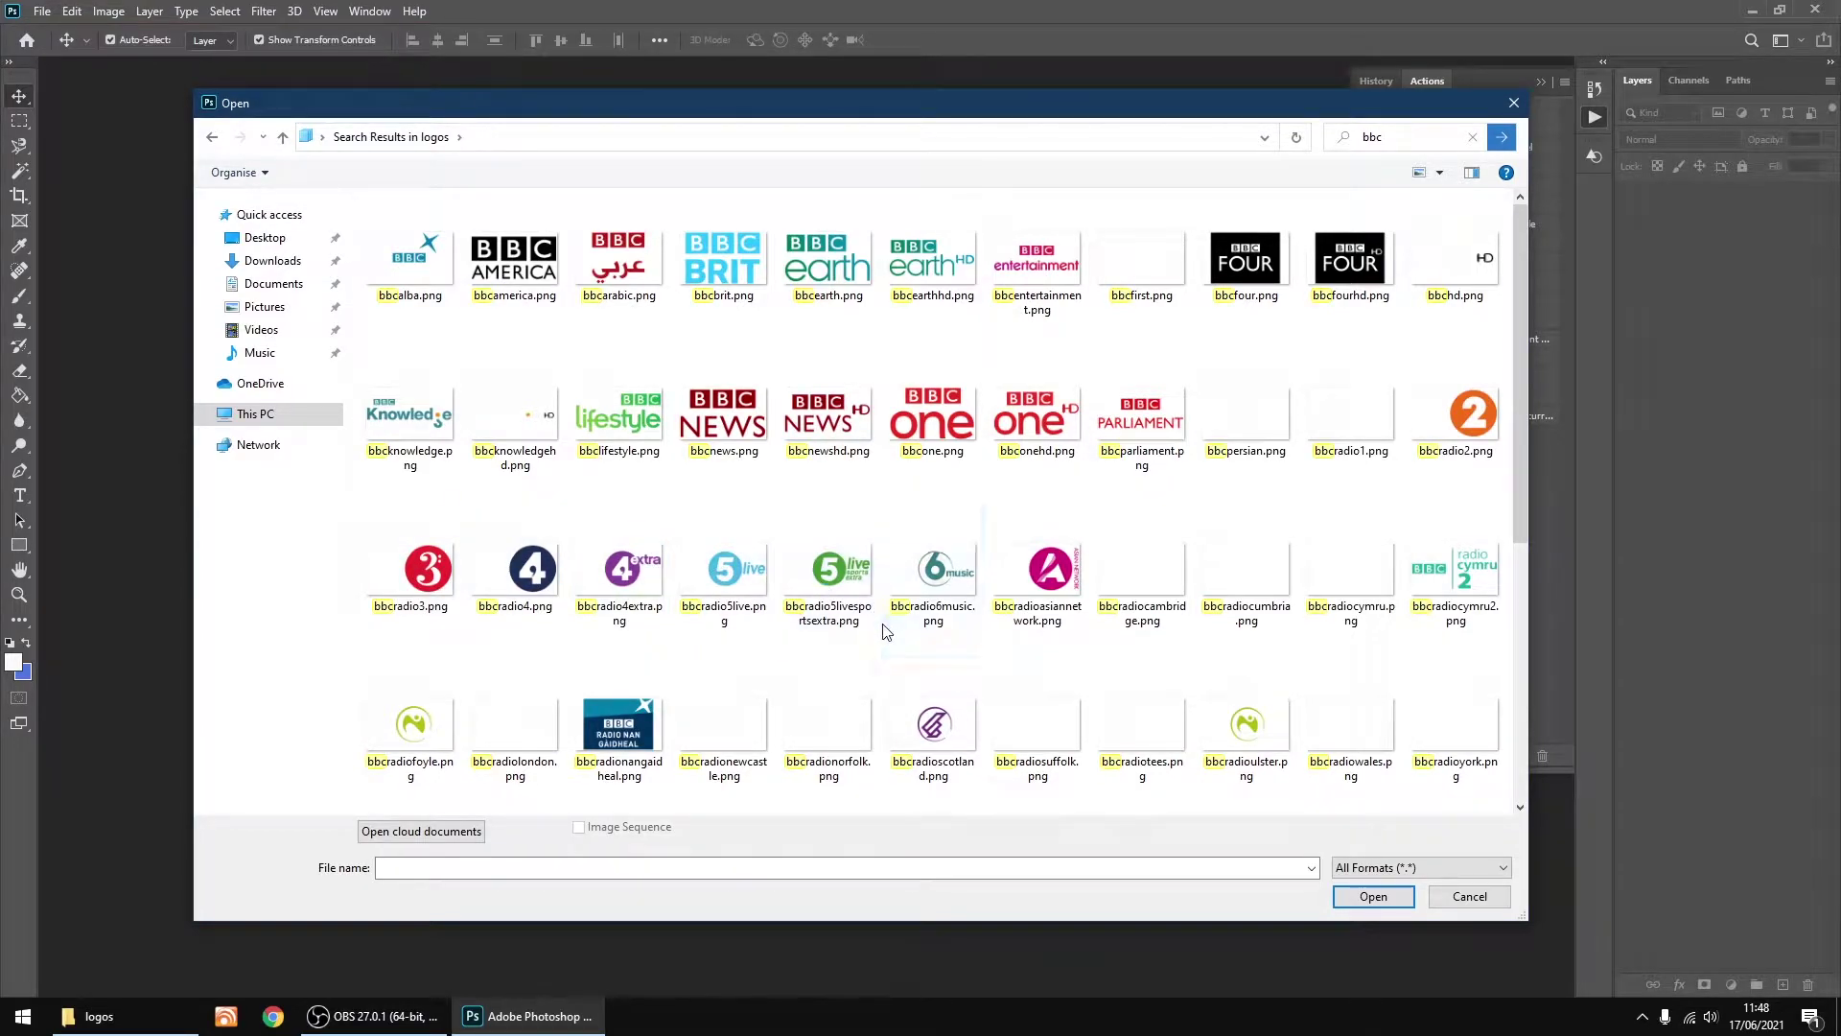
left_click_drag(880, 628, 428, 574)
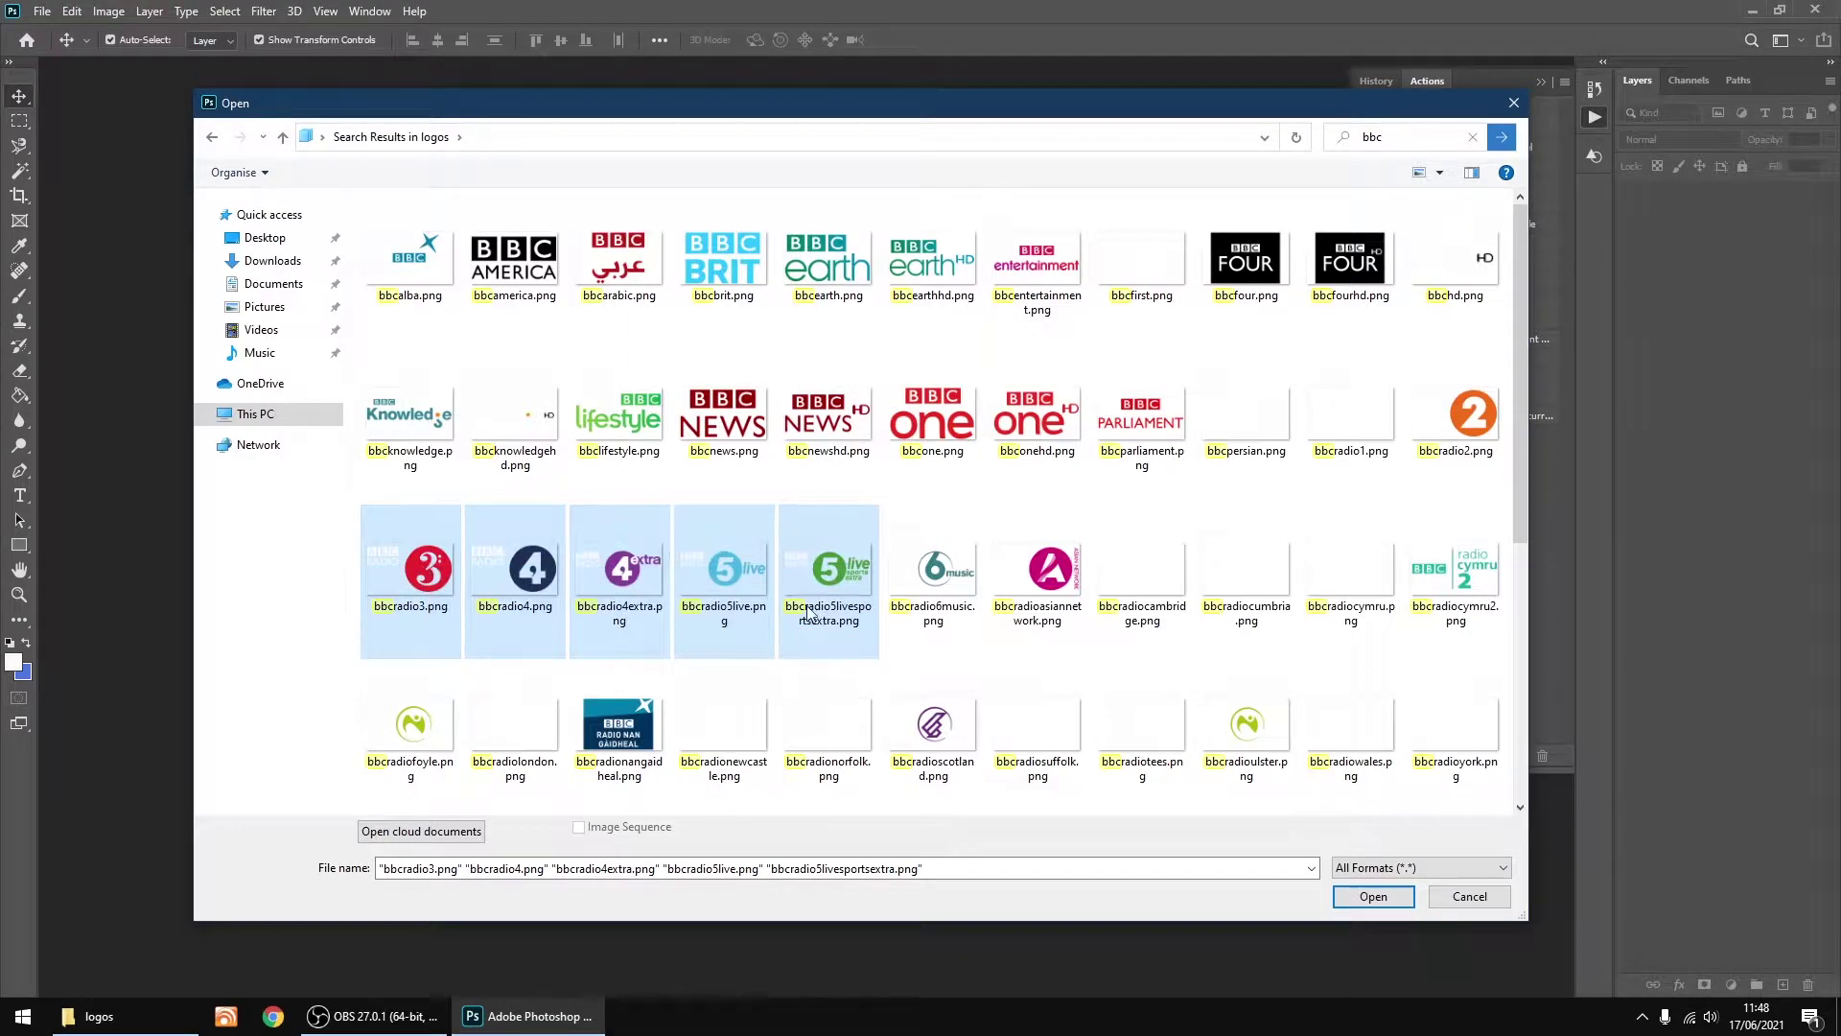
left_click(1396, 893)
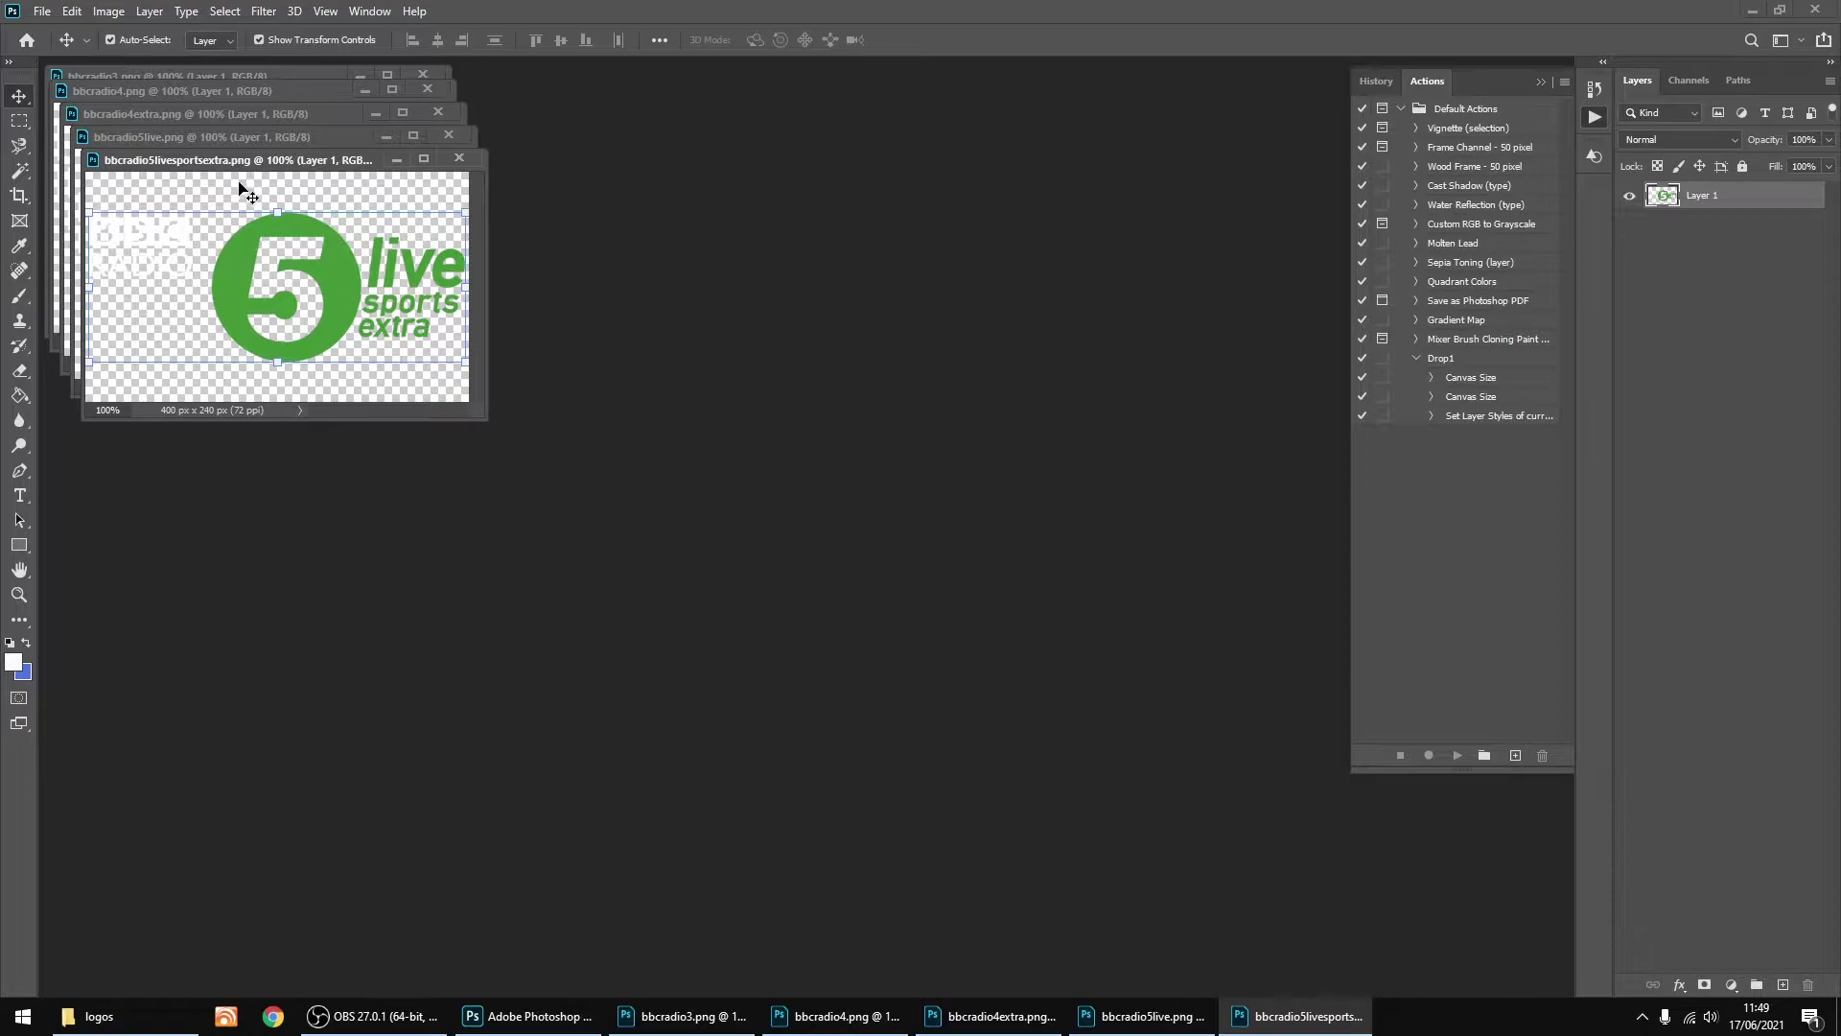
Step: Move the bbcradio5livesportsextra document window to the centre and enlarge it
left_click_drag(238, 165, 742, 414)
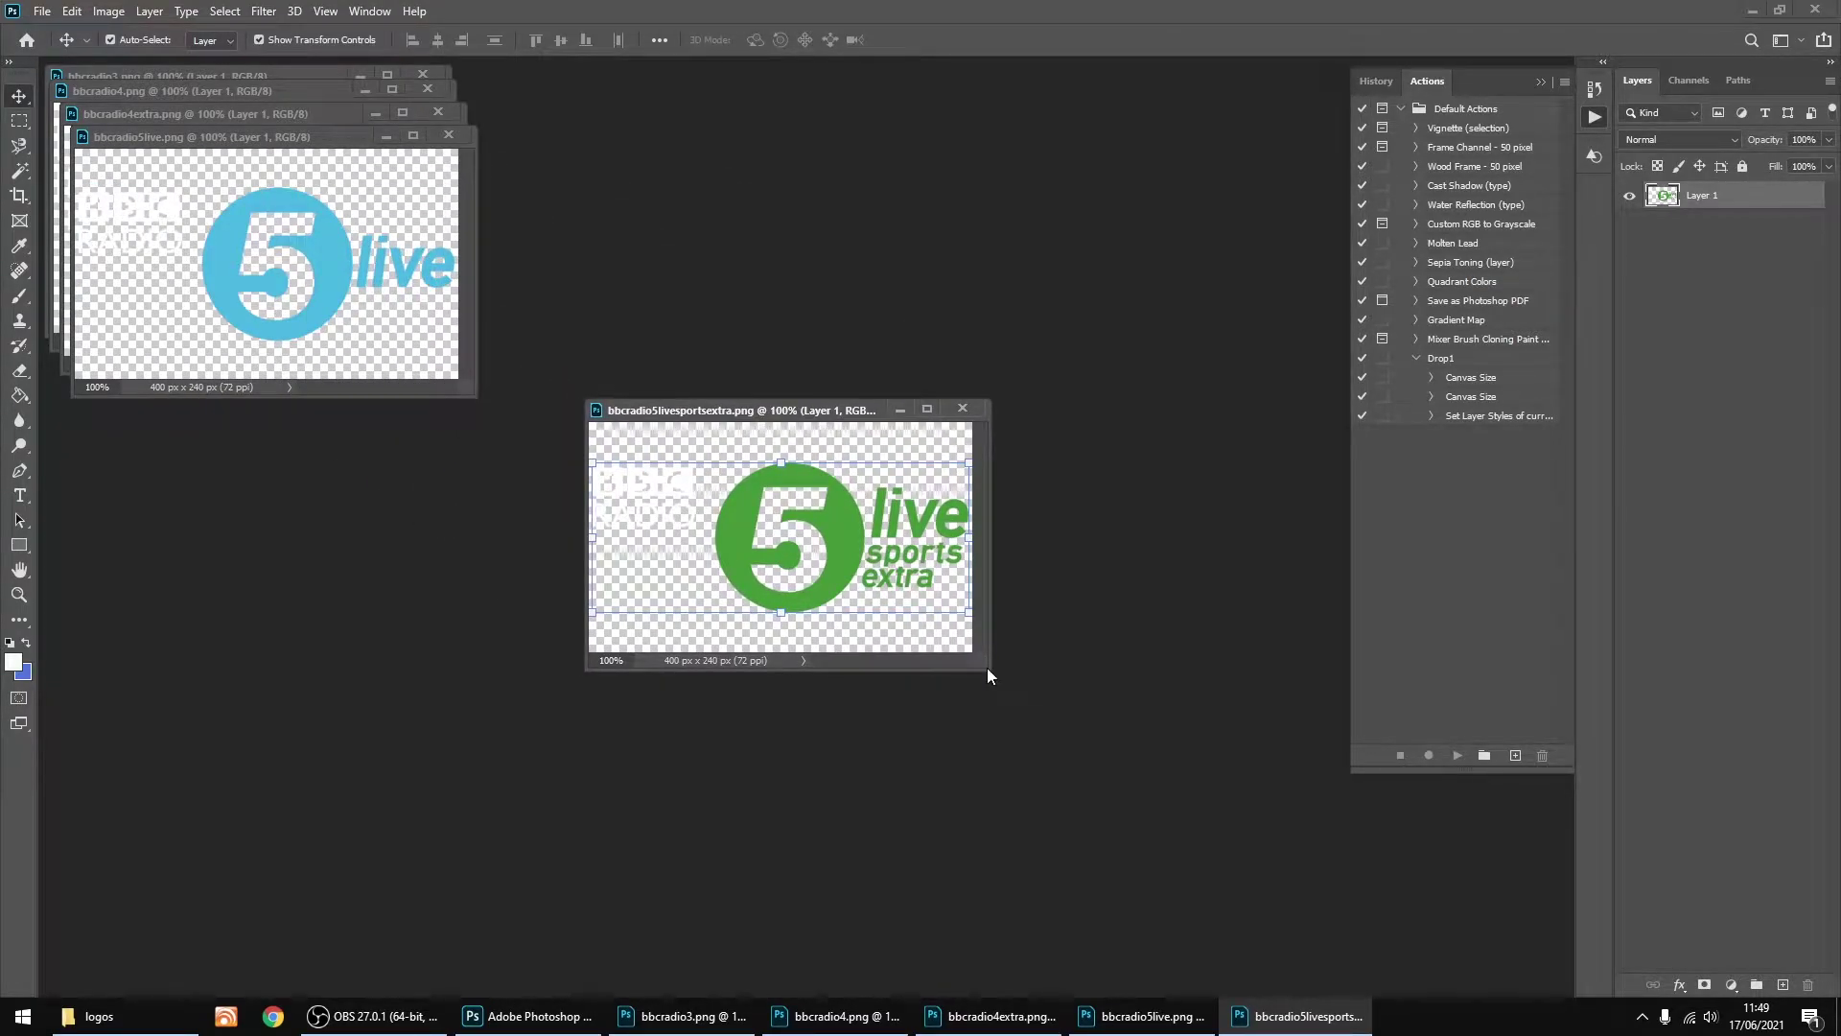
left_click_drag(988, 672, 1161, 870)
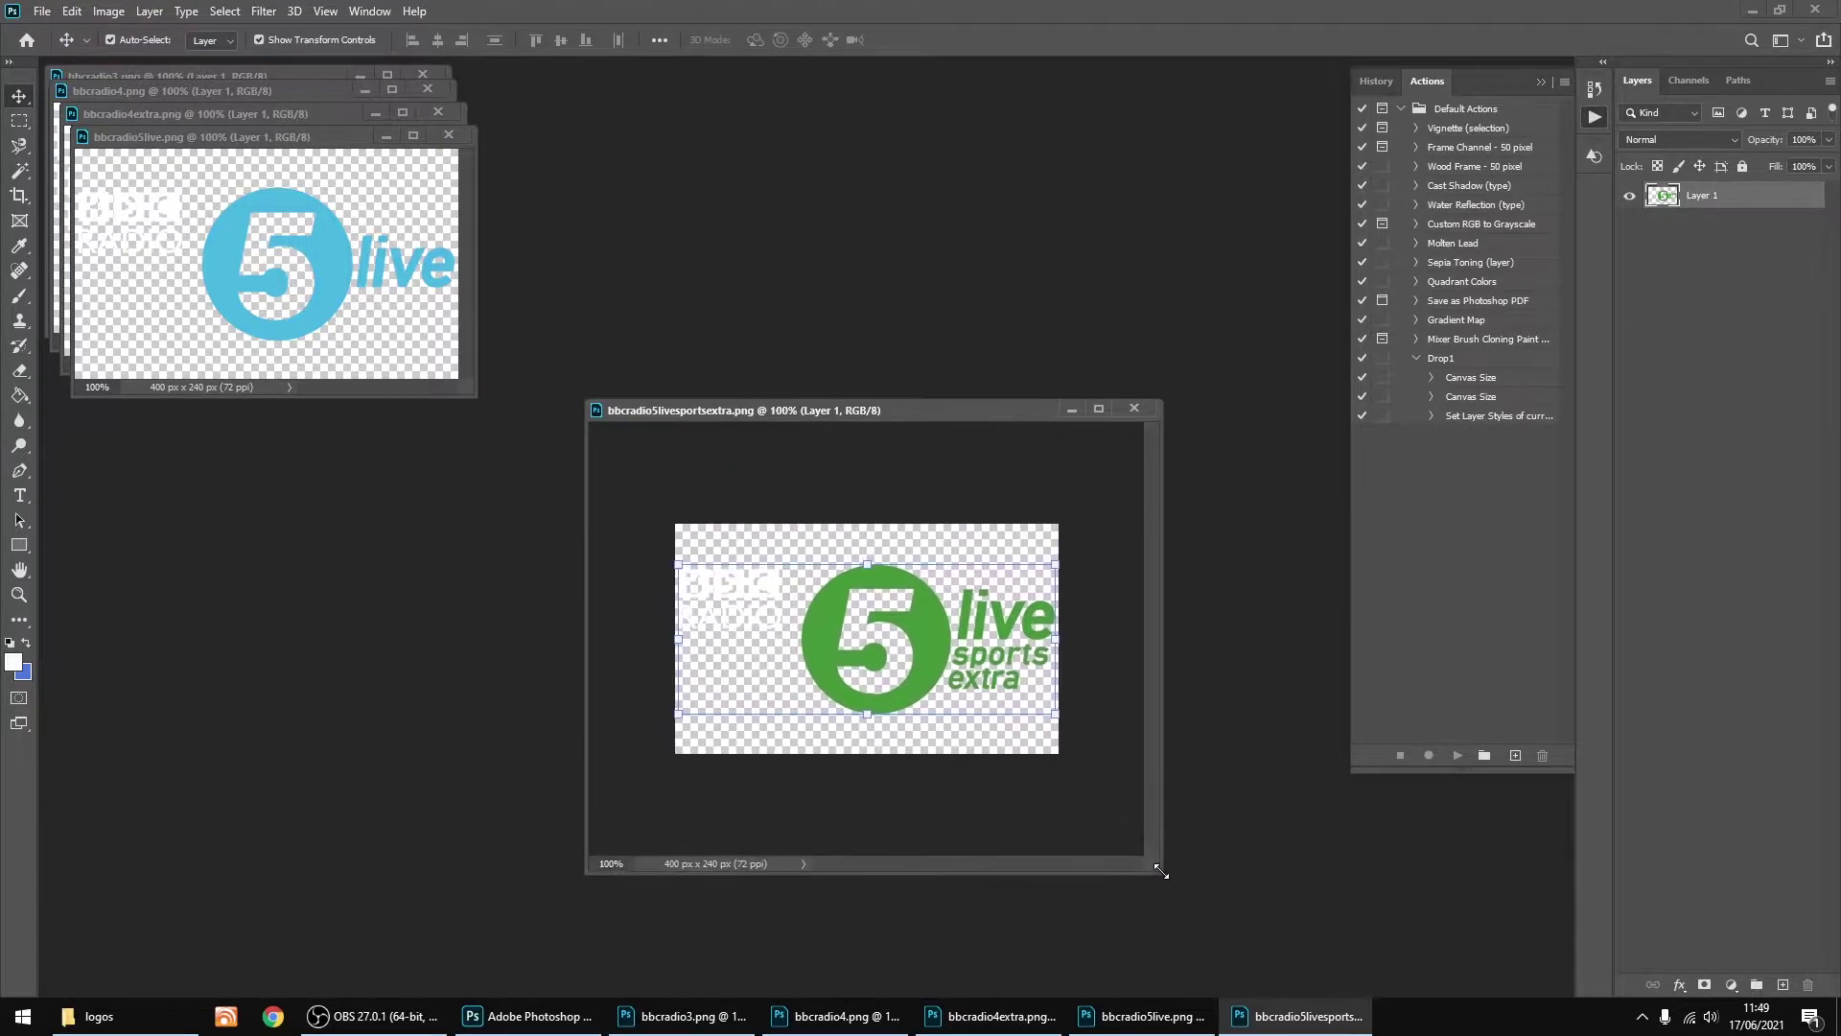
left_click_drag(876, 411, 838, 315)
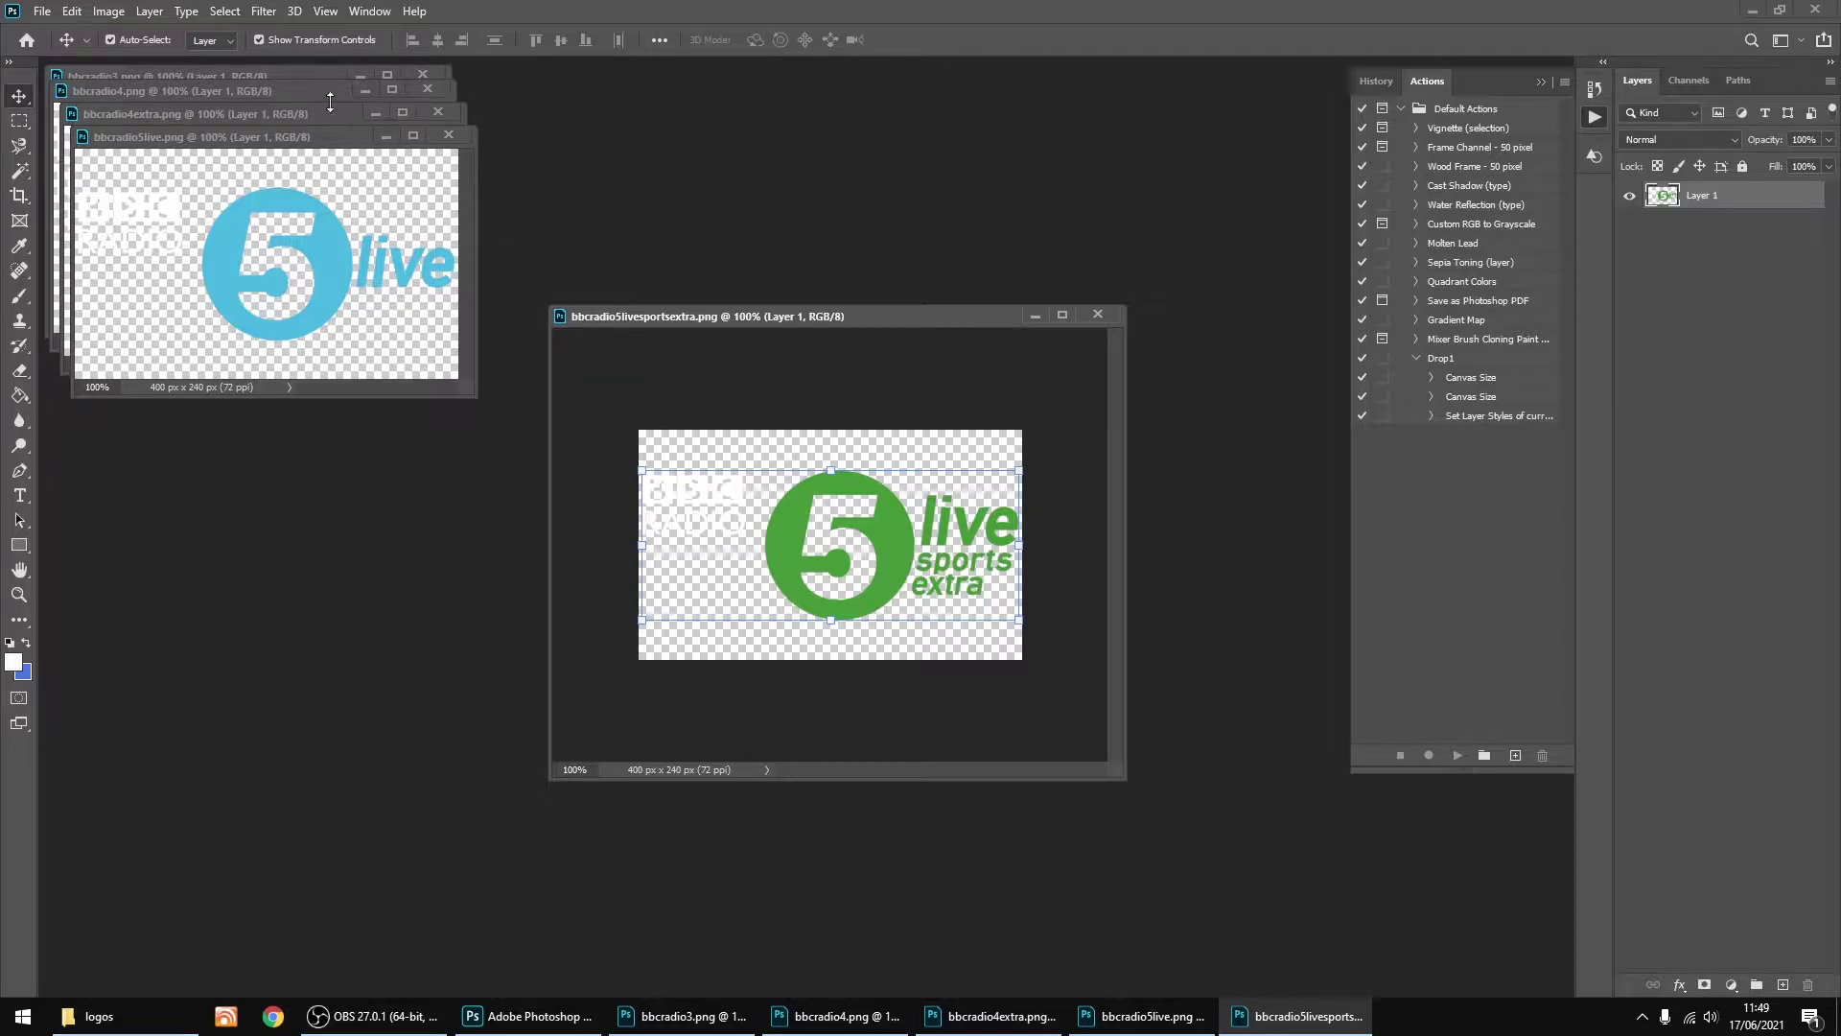
Step: Set the Sports Extra canvas to 500 × 500 px, centre-anchored, and enlarge its window to fit
left_click(100, 11)
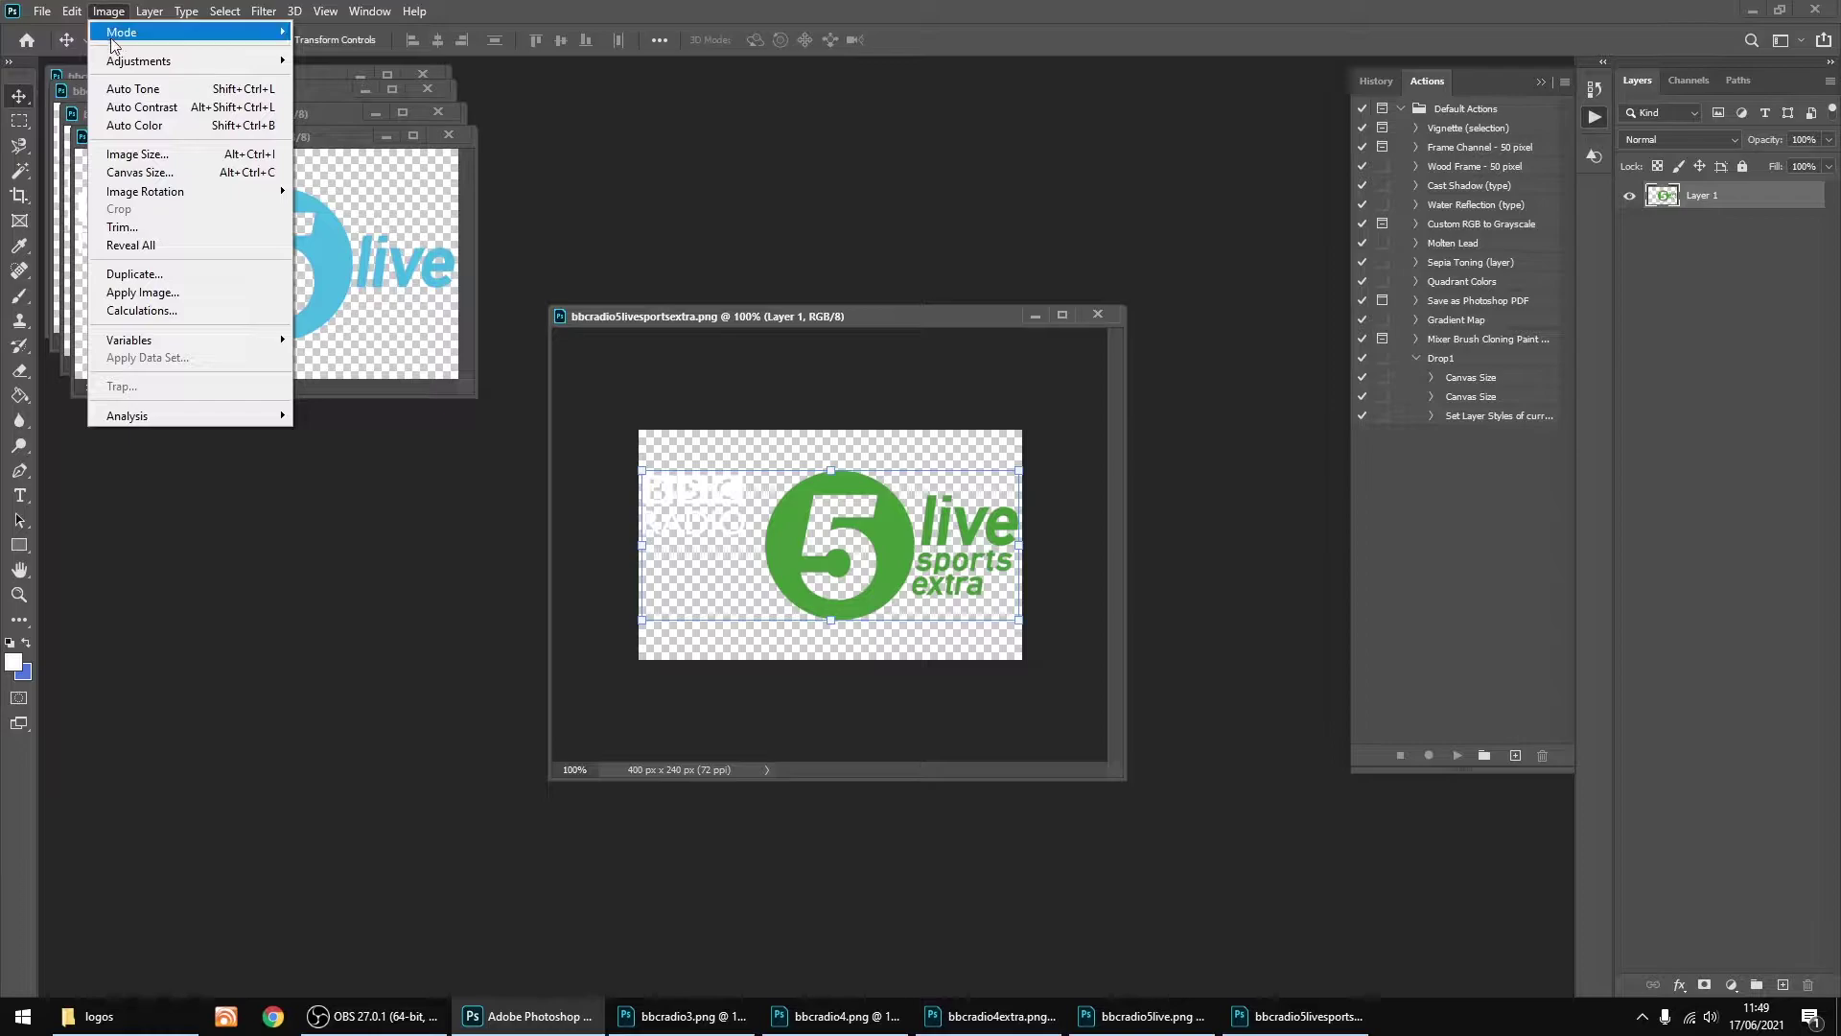
left_click(140, 173)
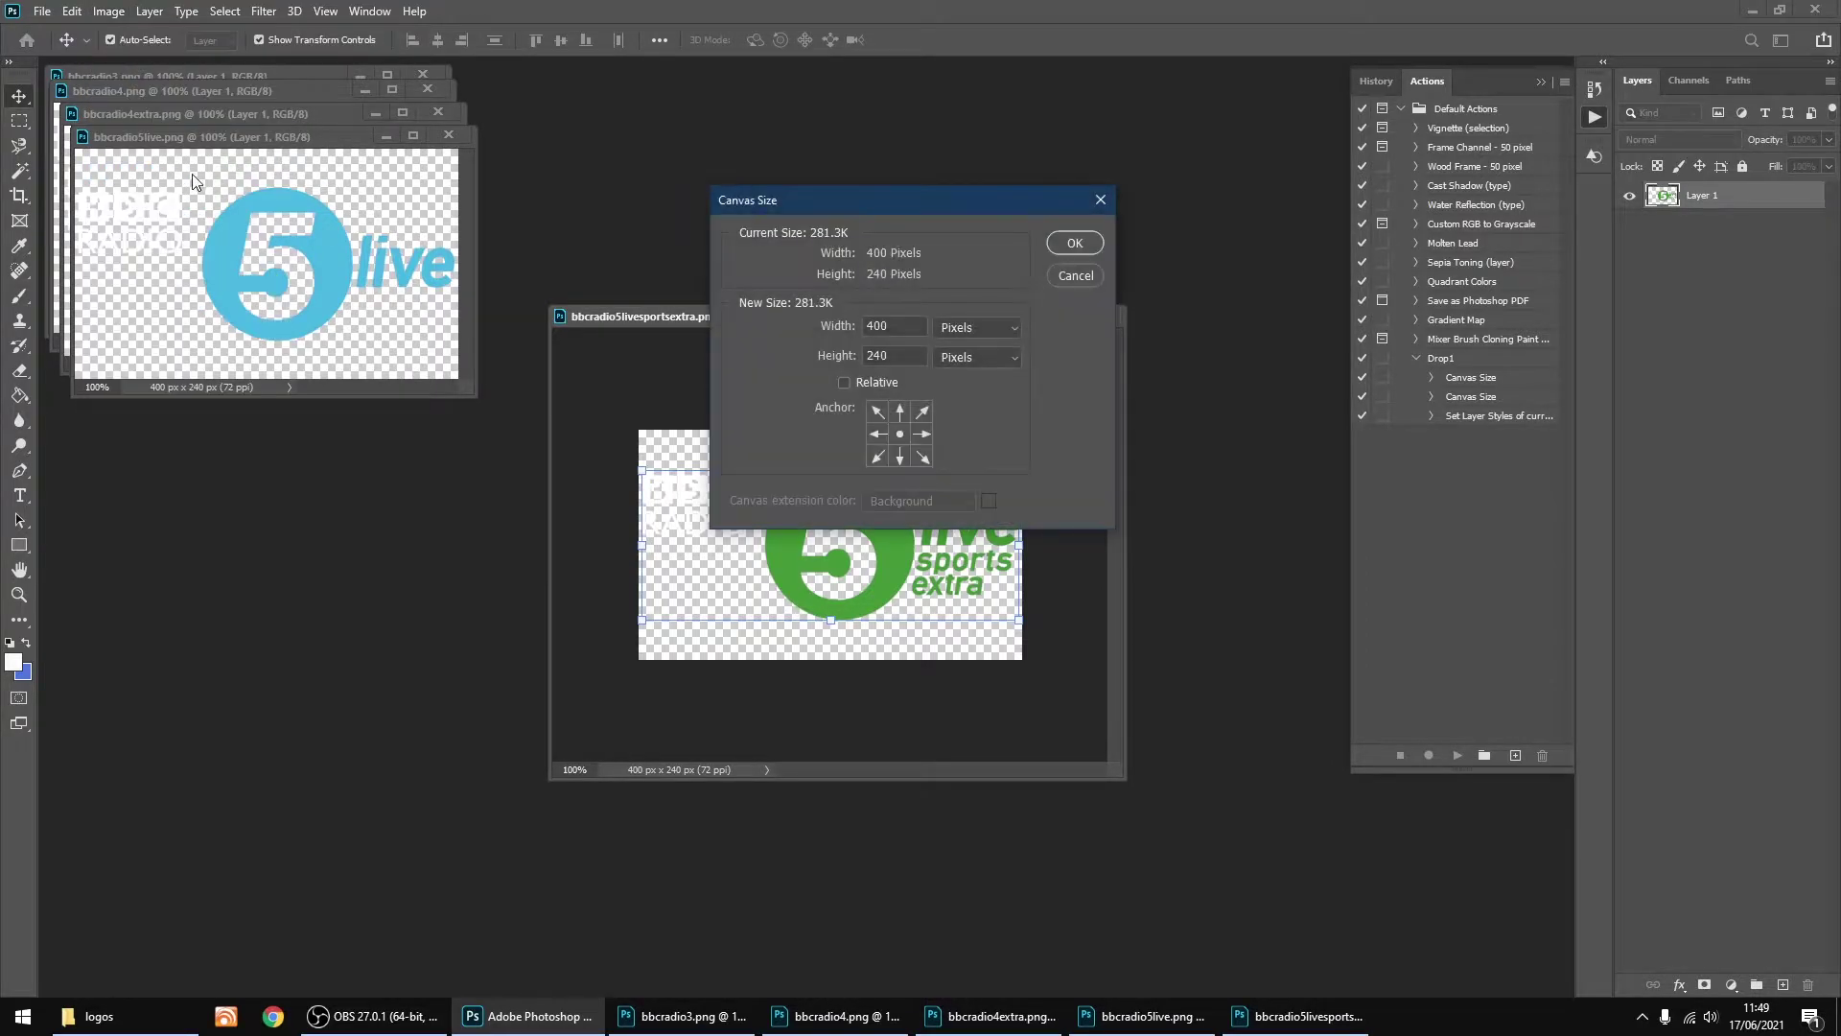
double_click(887, 326)
type("500")
double_click(899, 357)
type("500")
left_click(1074, 242)
left_click_drag(917, 315, 913, 283)
left_click_drag(1108, 739, 1195, 875)
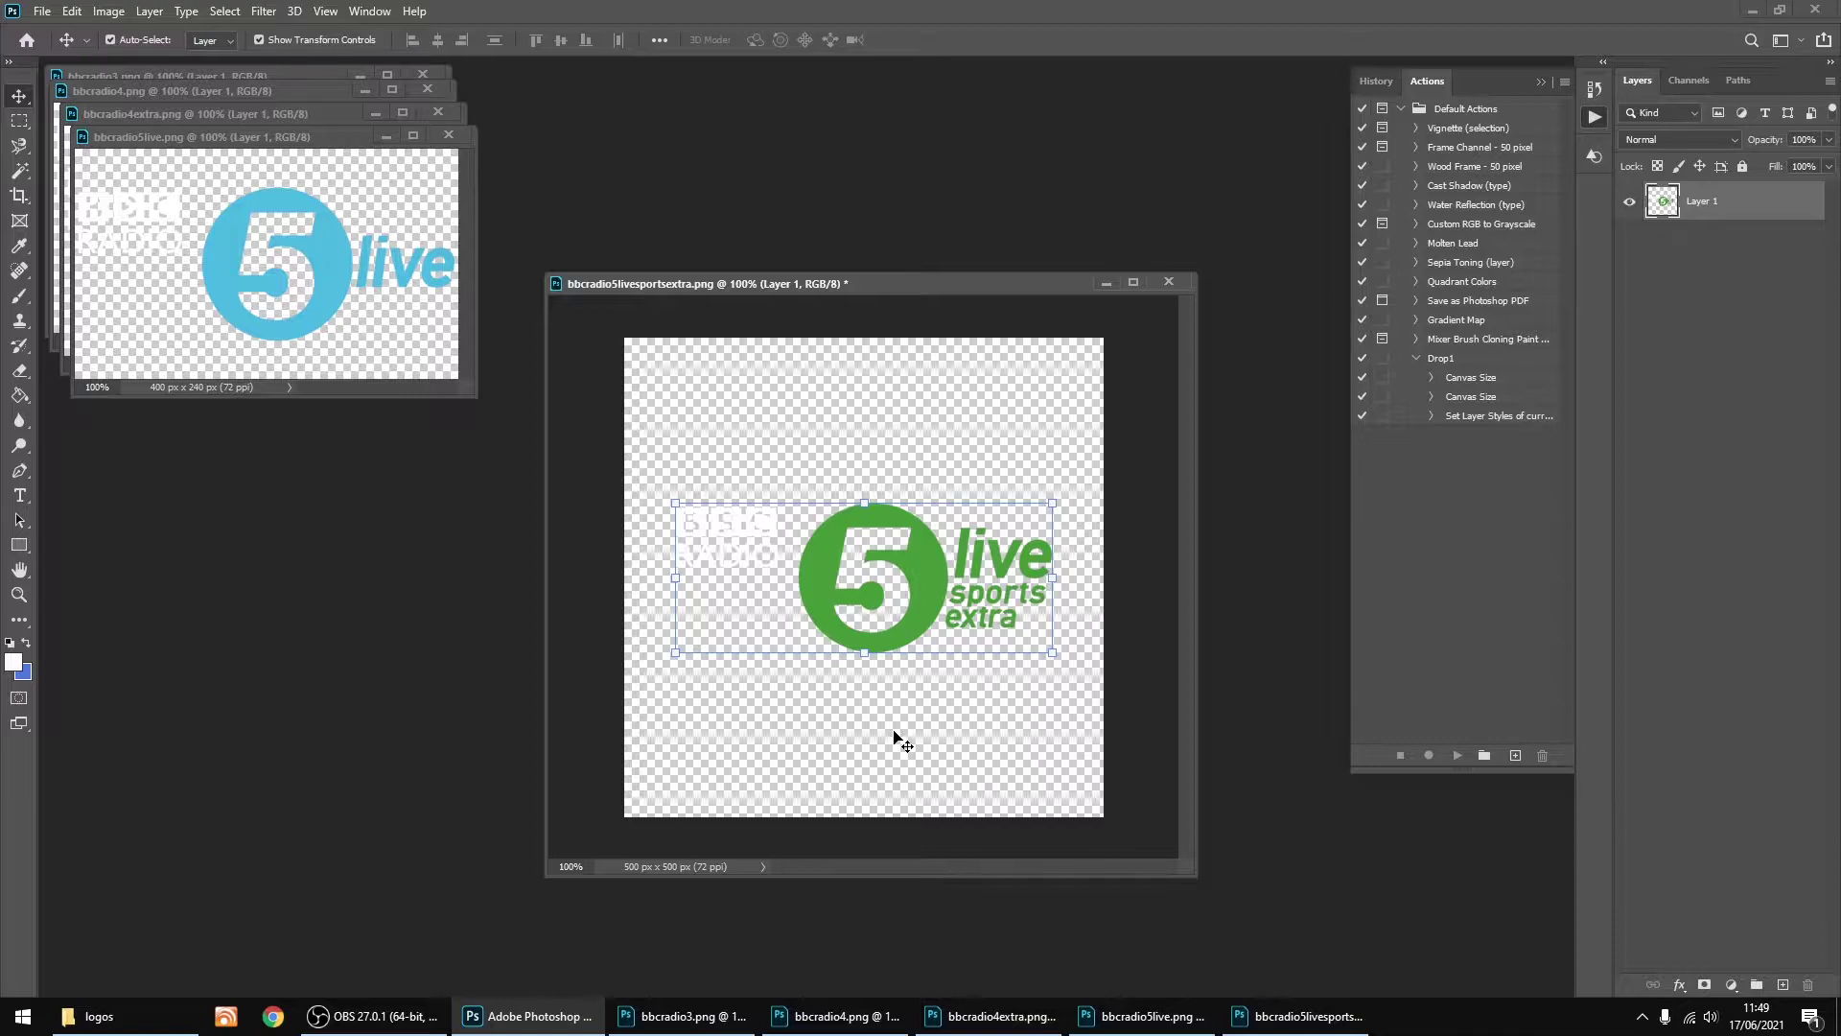
Step: Add a Drop Shadow layer style to Layer 1 via Blending Options and recentre the document
right_click(1663, 207)
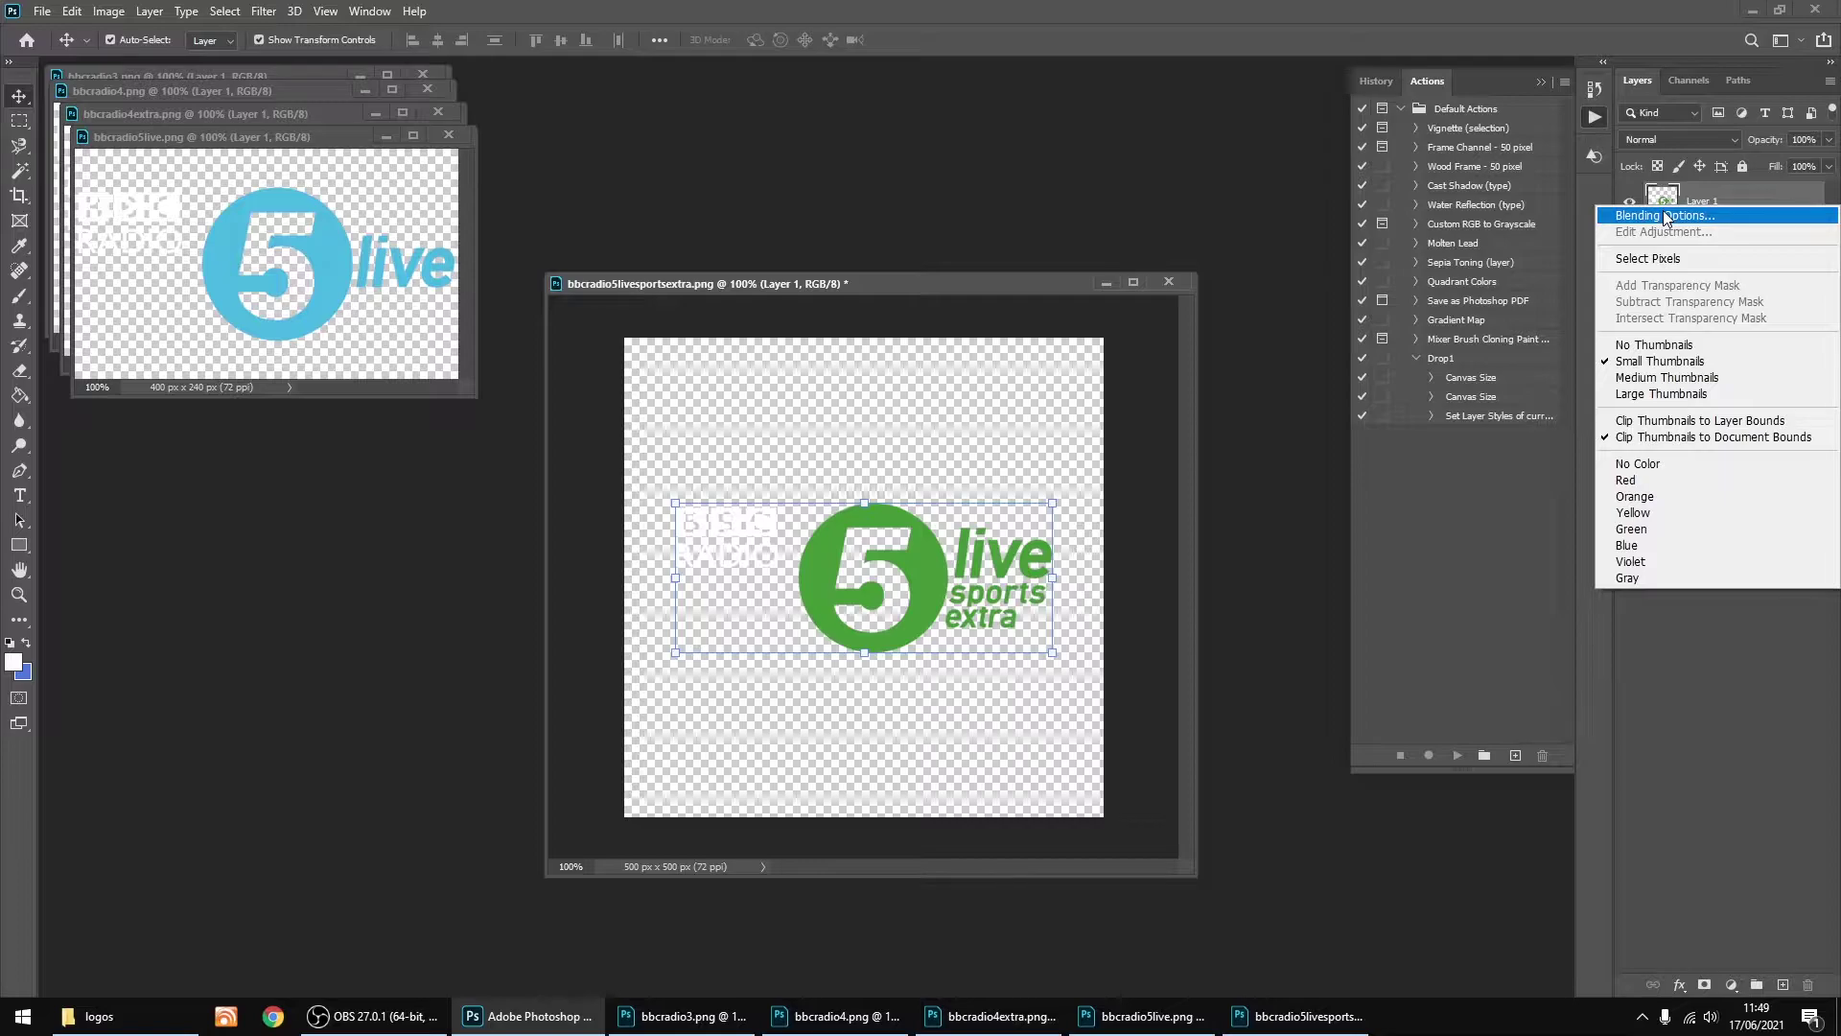
left_click(1666, 217)
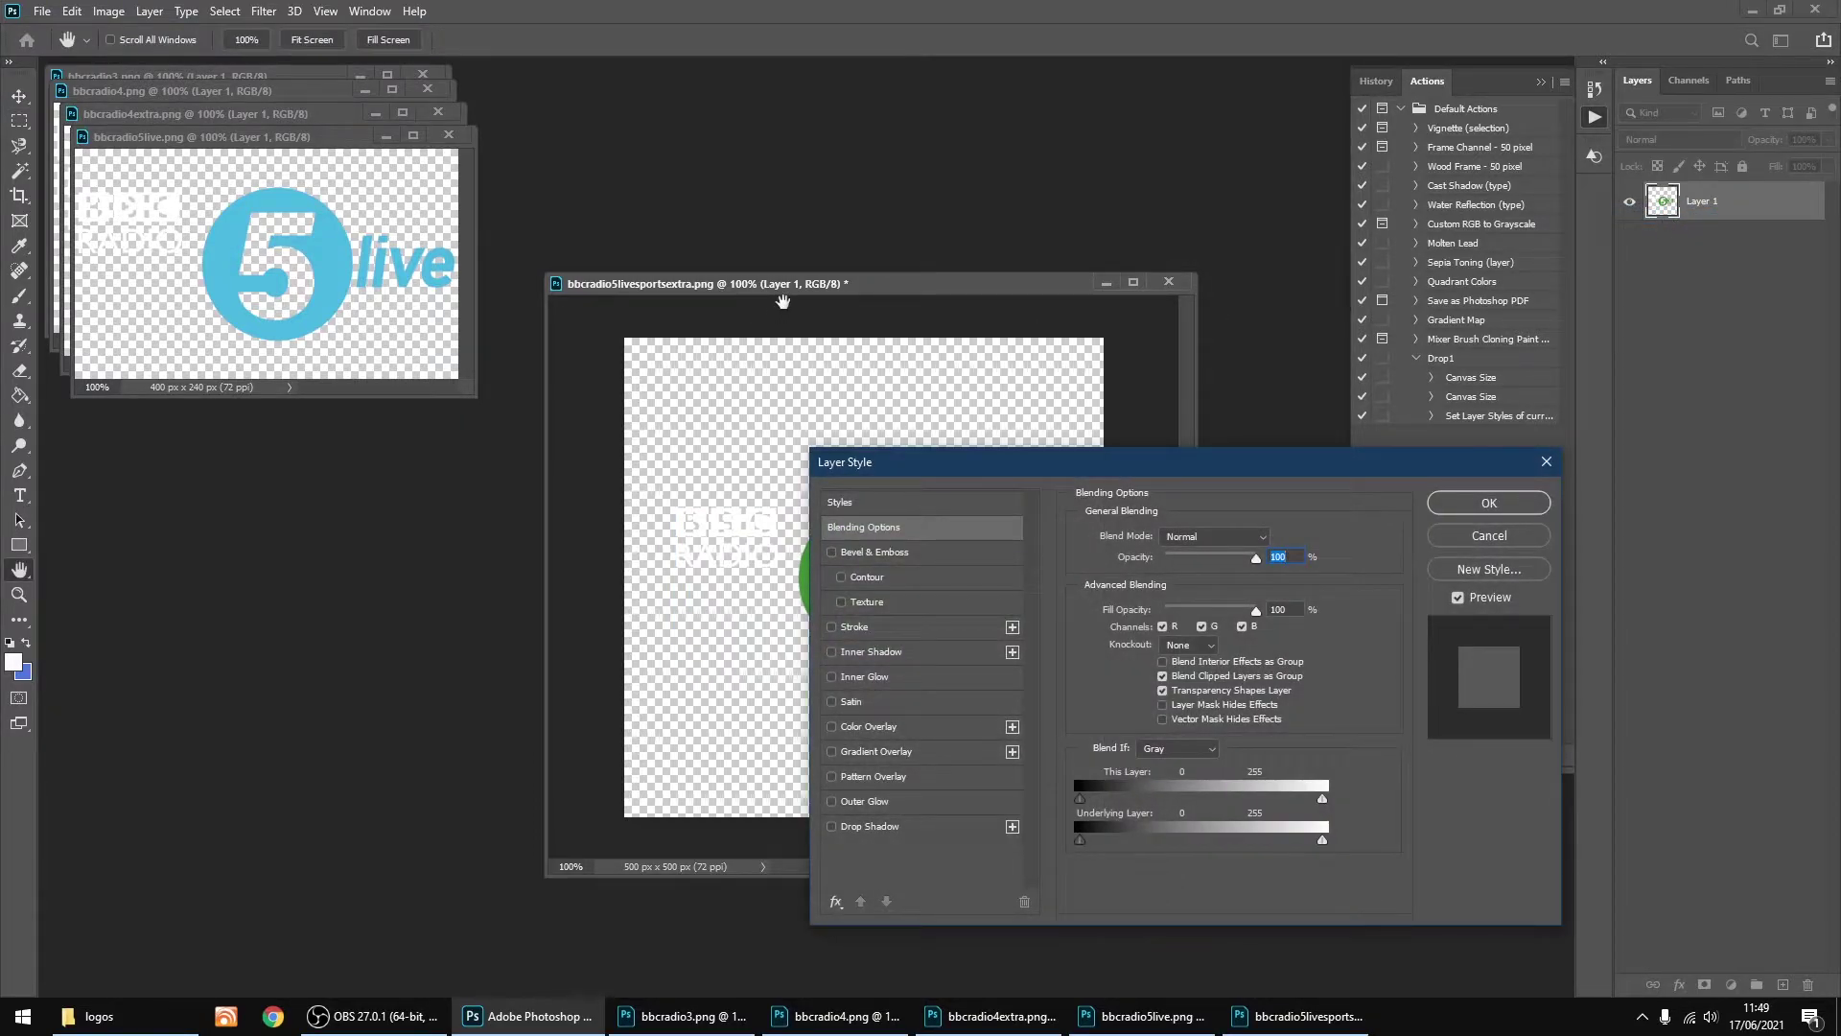
left_click_drag(782, 292, 372, 324)
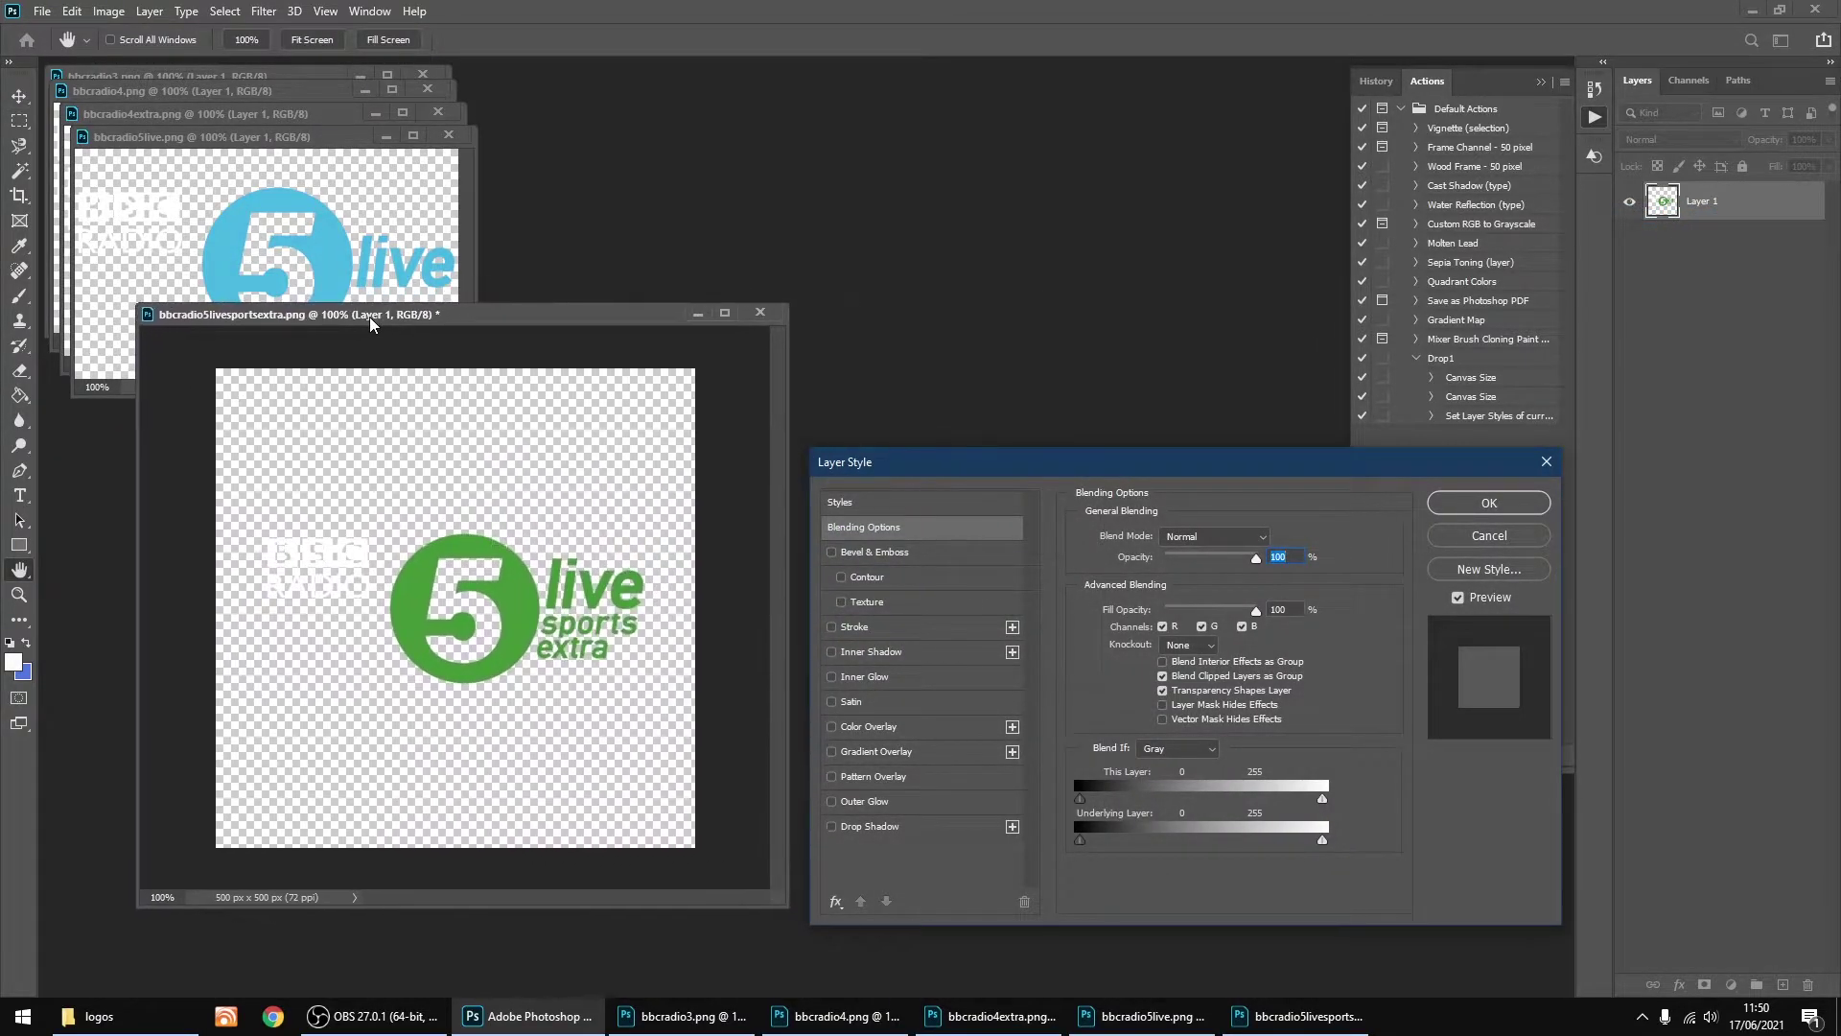
left_click(833, 827)
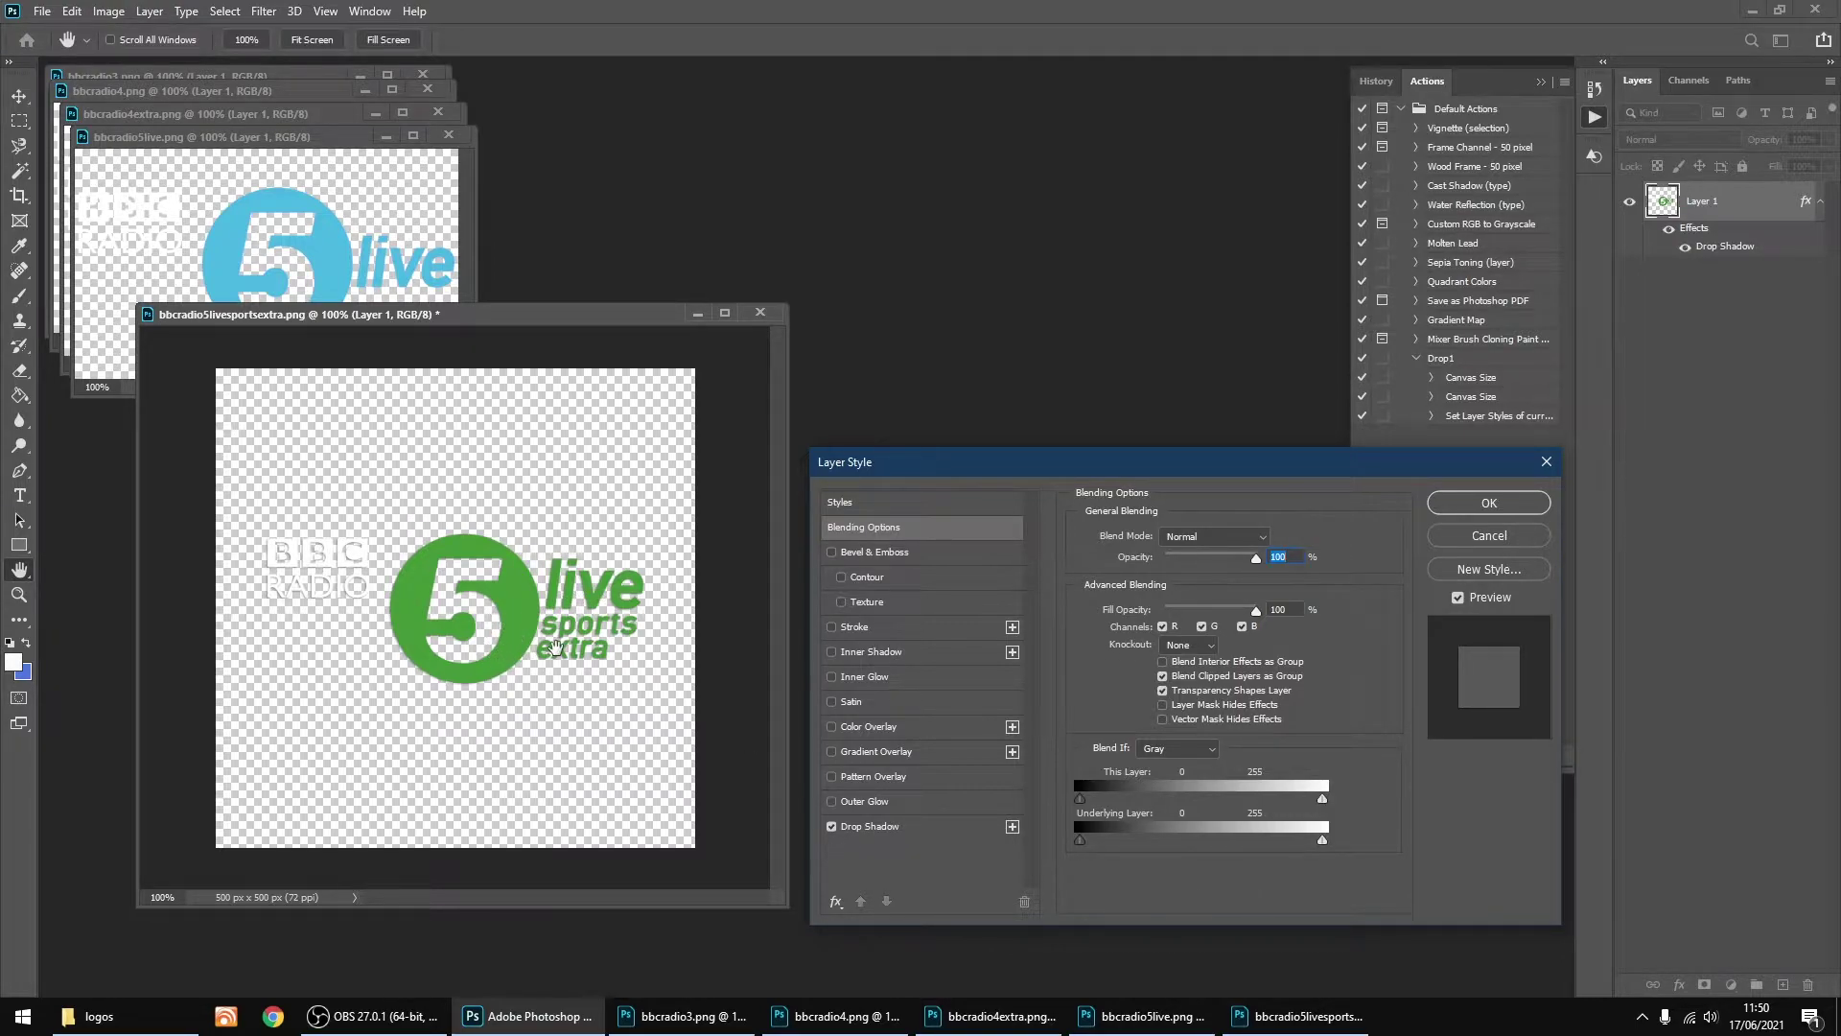
left_click(1499, 504)
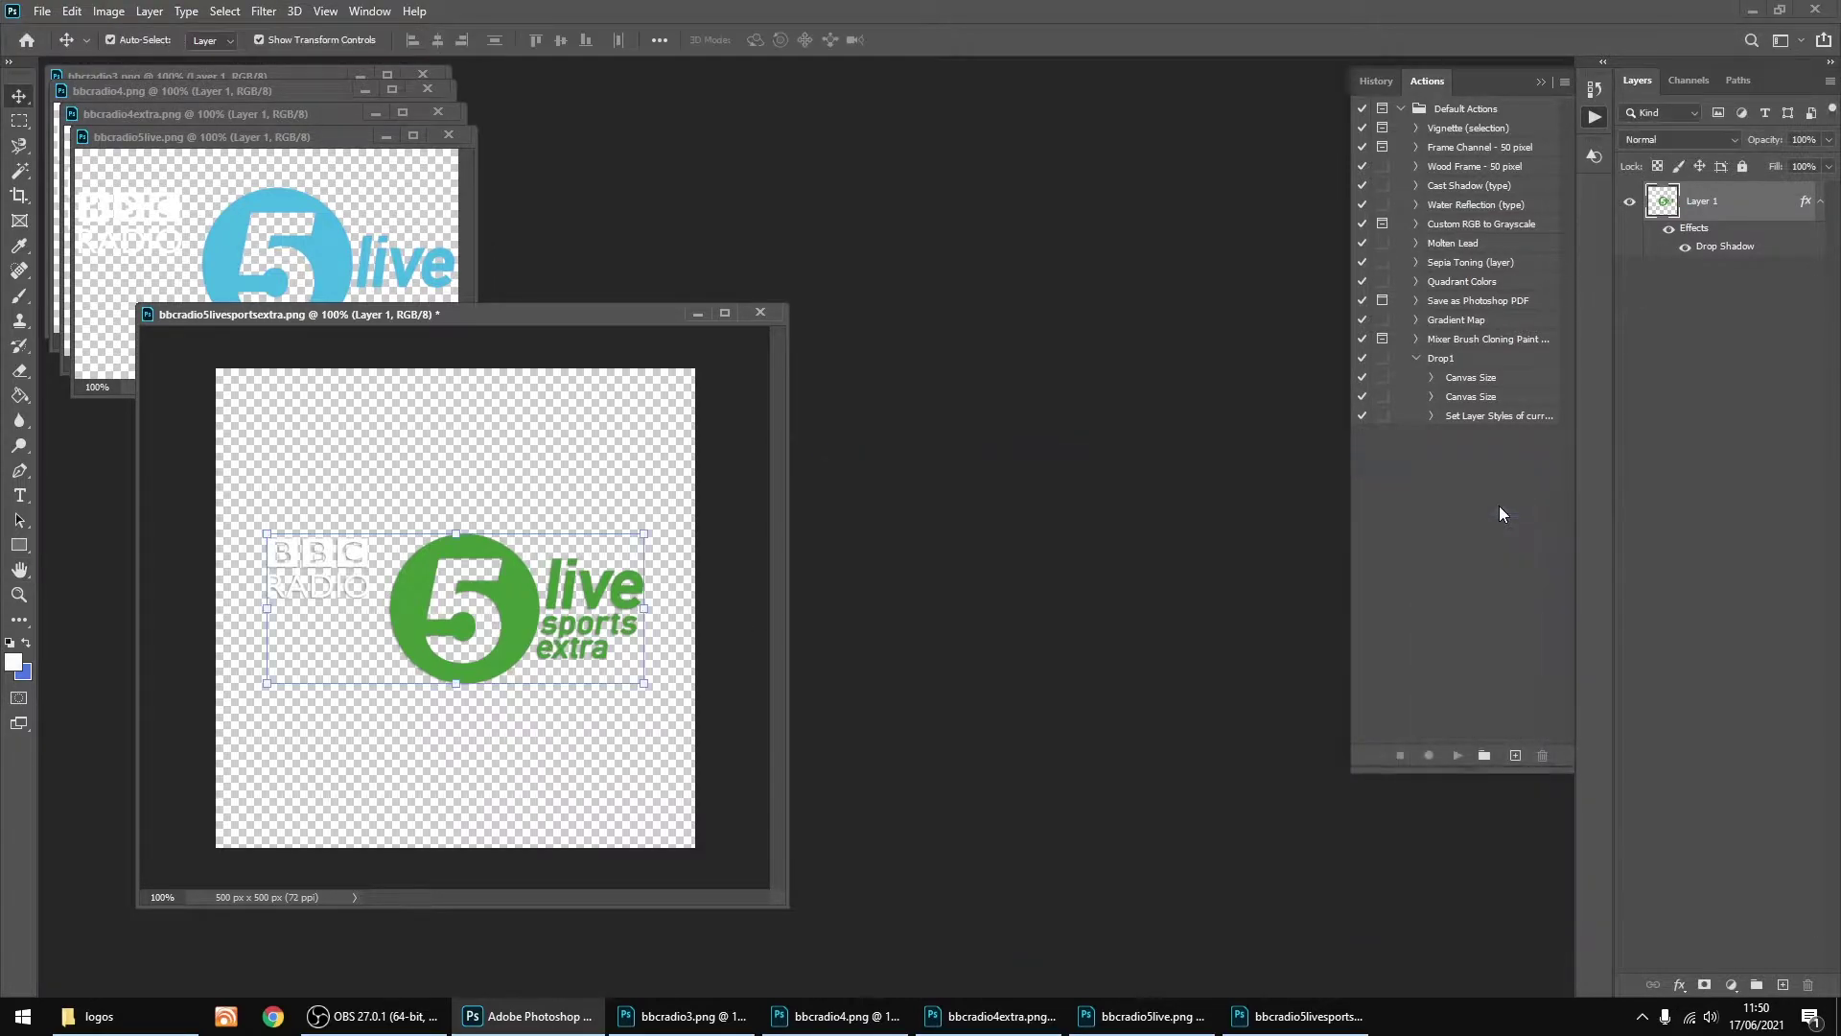
left_click_drag(550, 311, 943, 232)
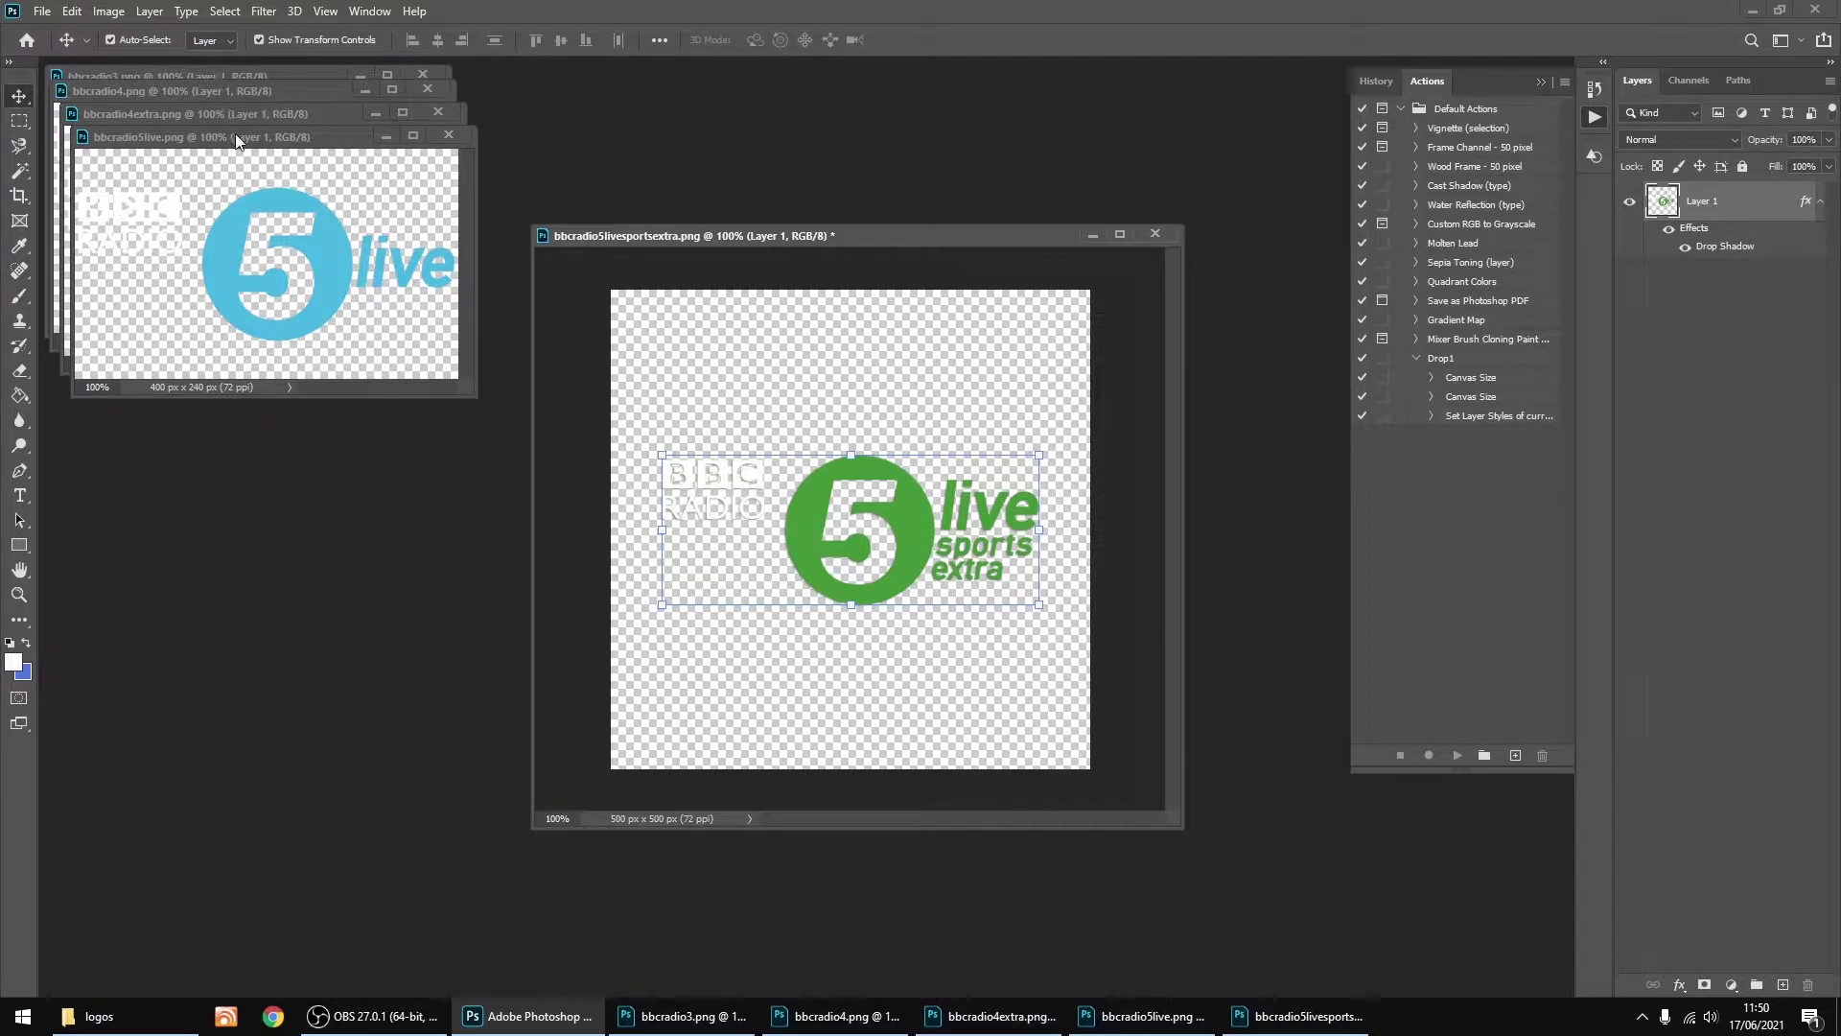
Step: Put away the Sports Extra document and play the Drop1 action on the 5 Live logo
left_click_drag(236, 136, 816, 383)
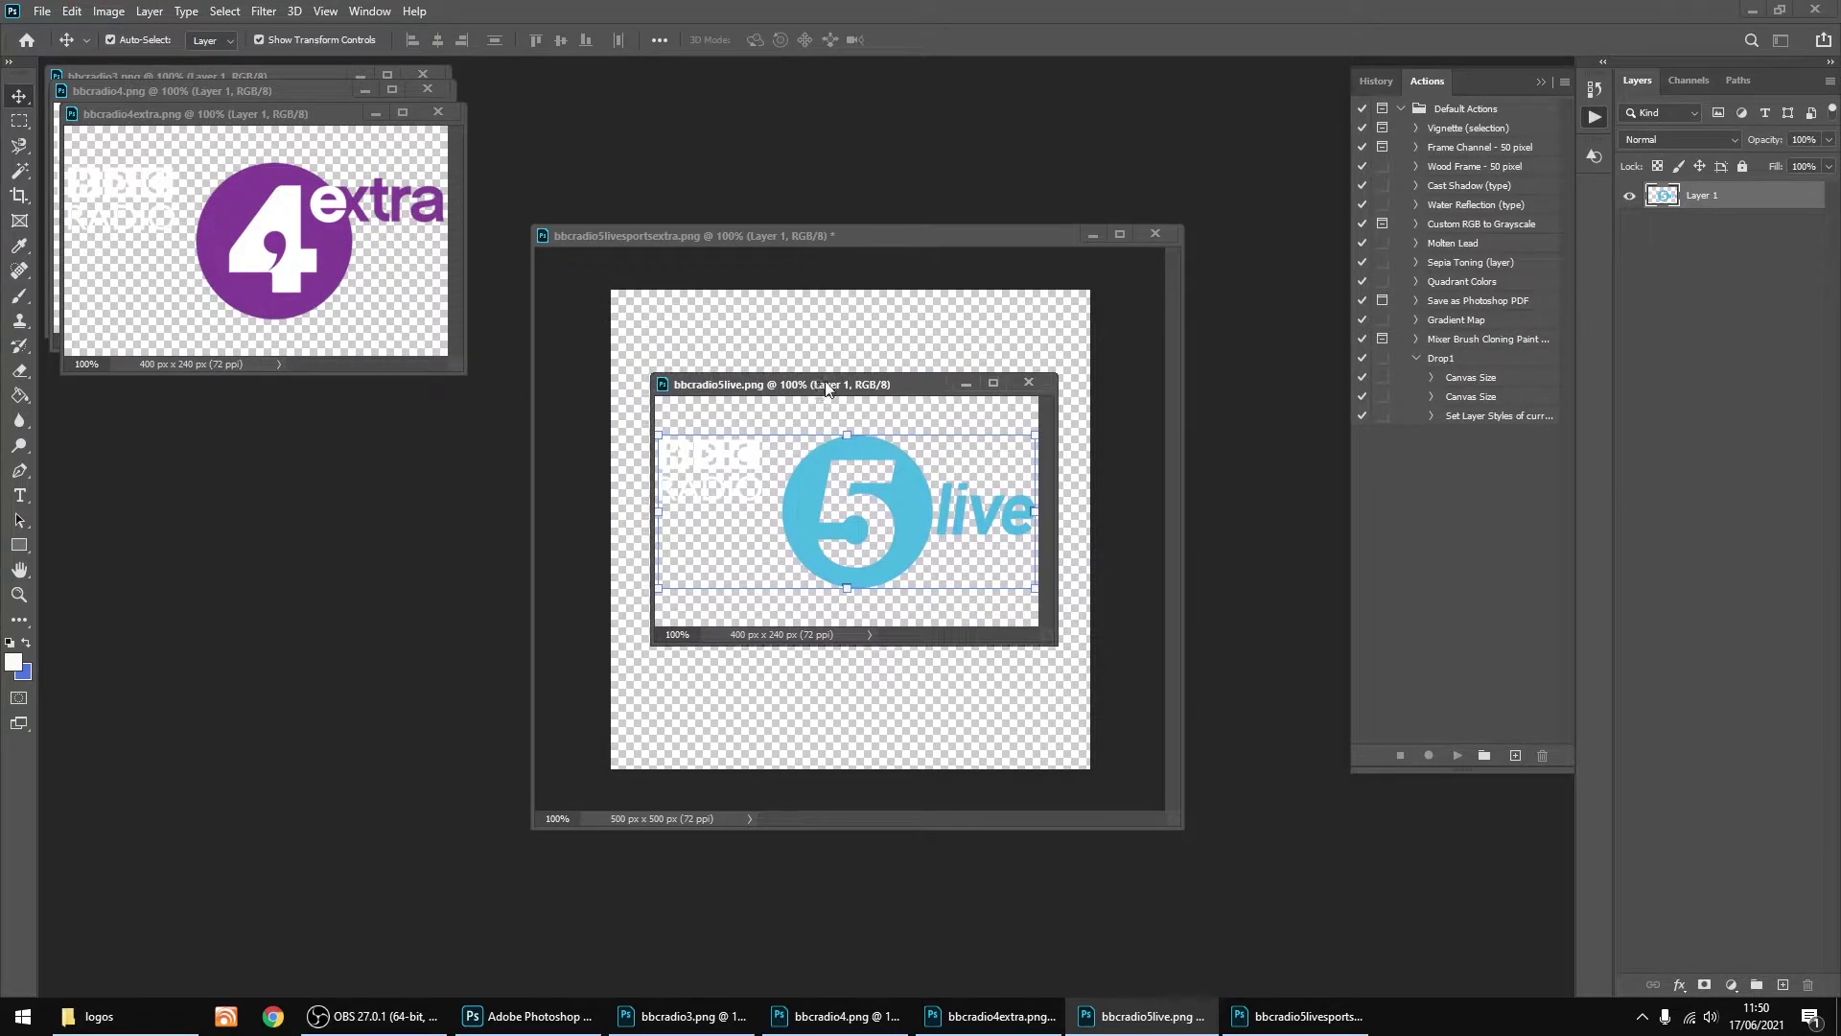
left_click(1091, 235)
left_click_drag(924, 378, 926, 361)
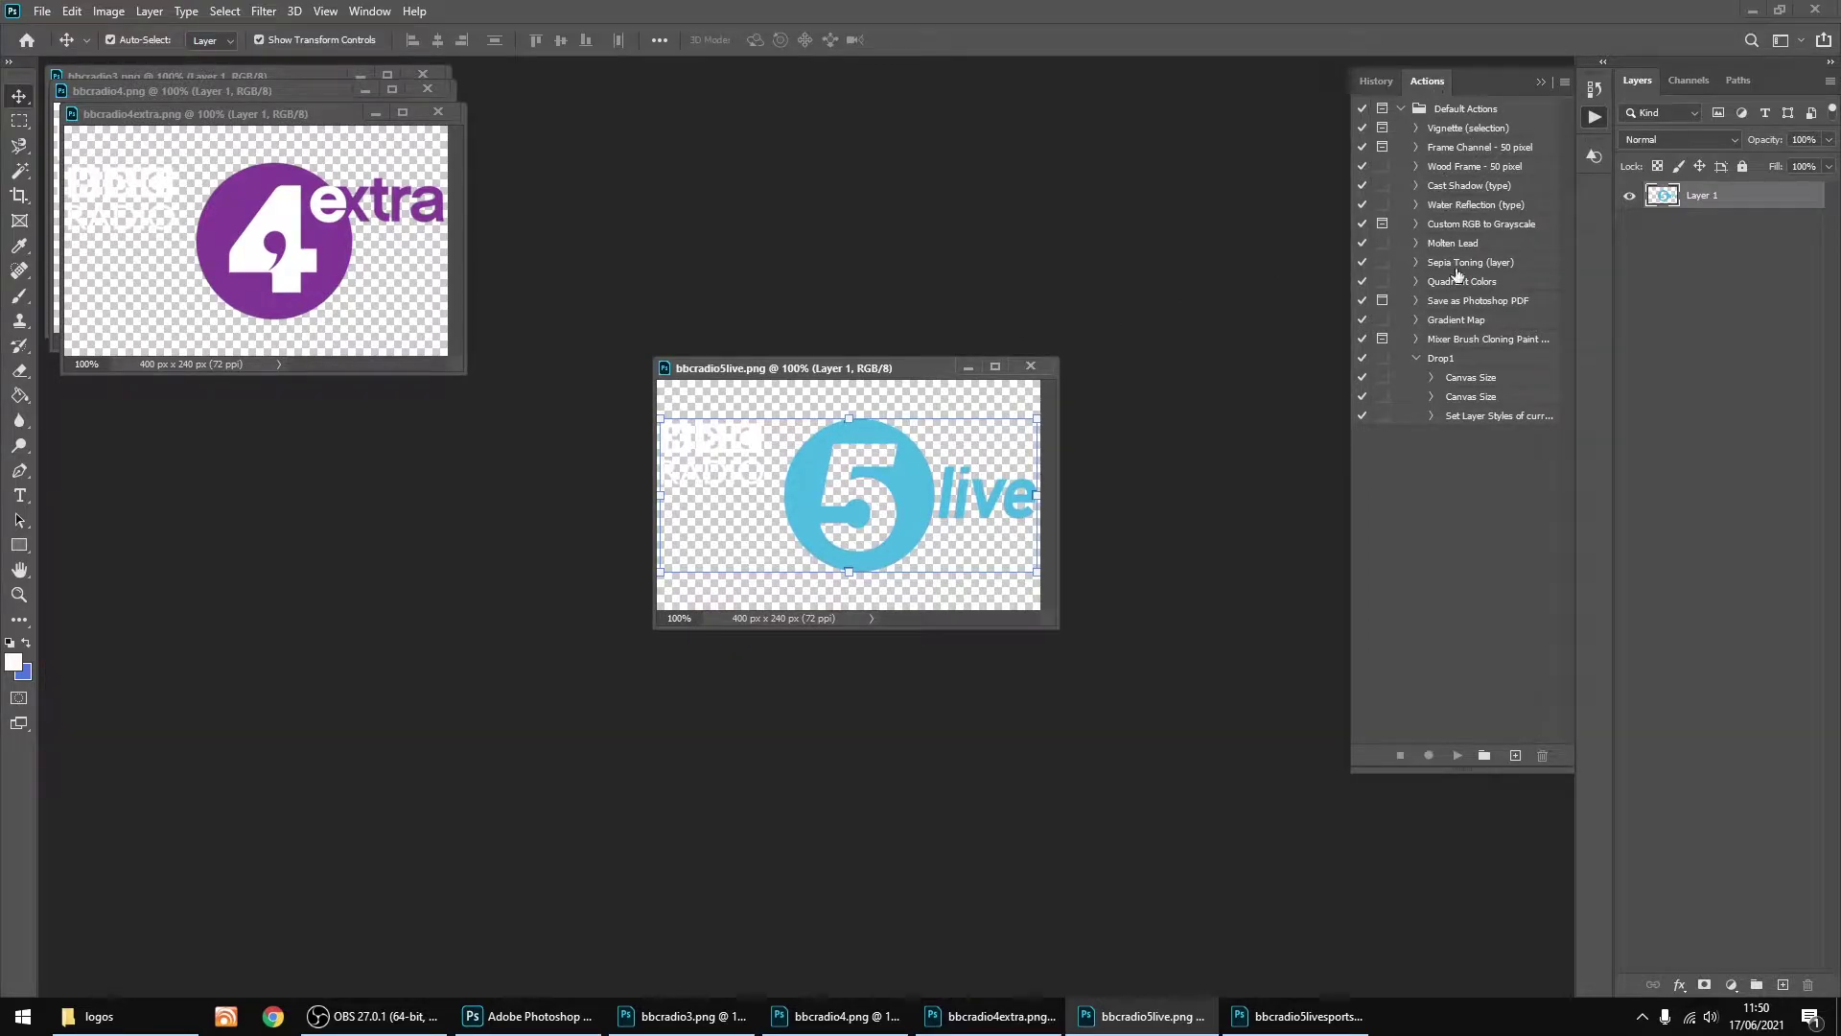
left_click(1440, 363)
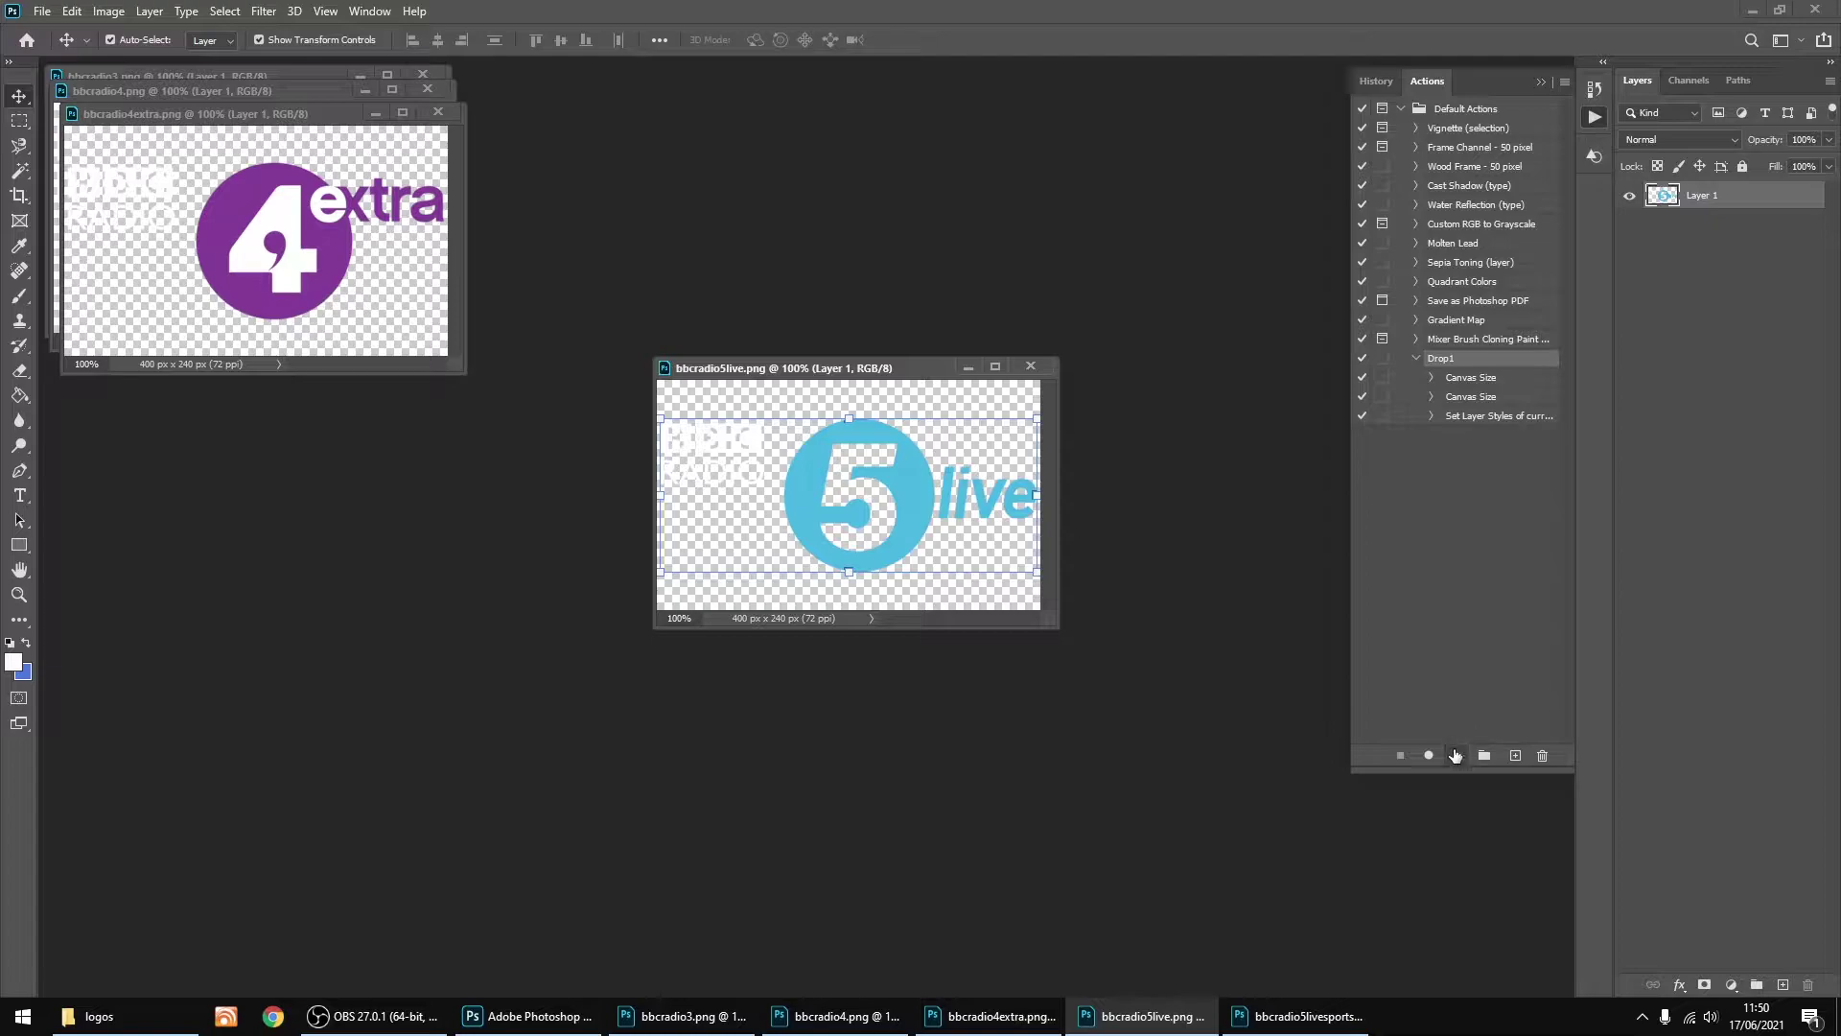
left_click(1454, 756)
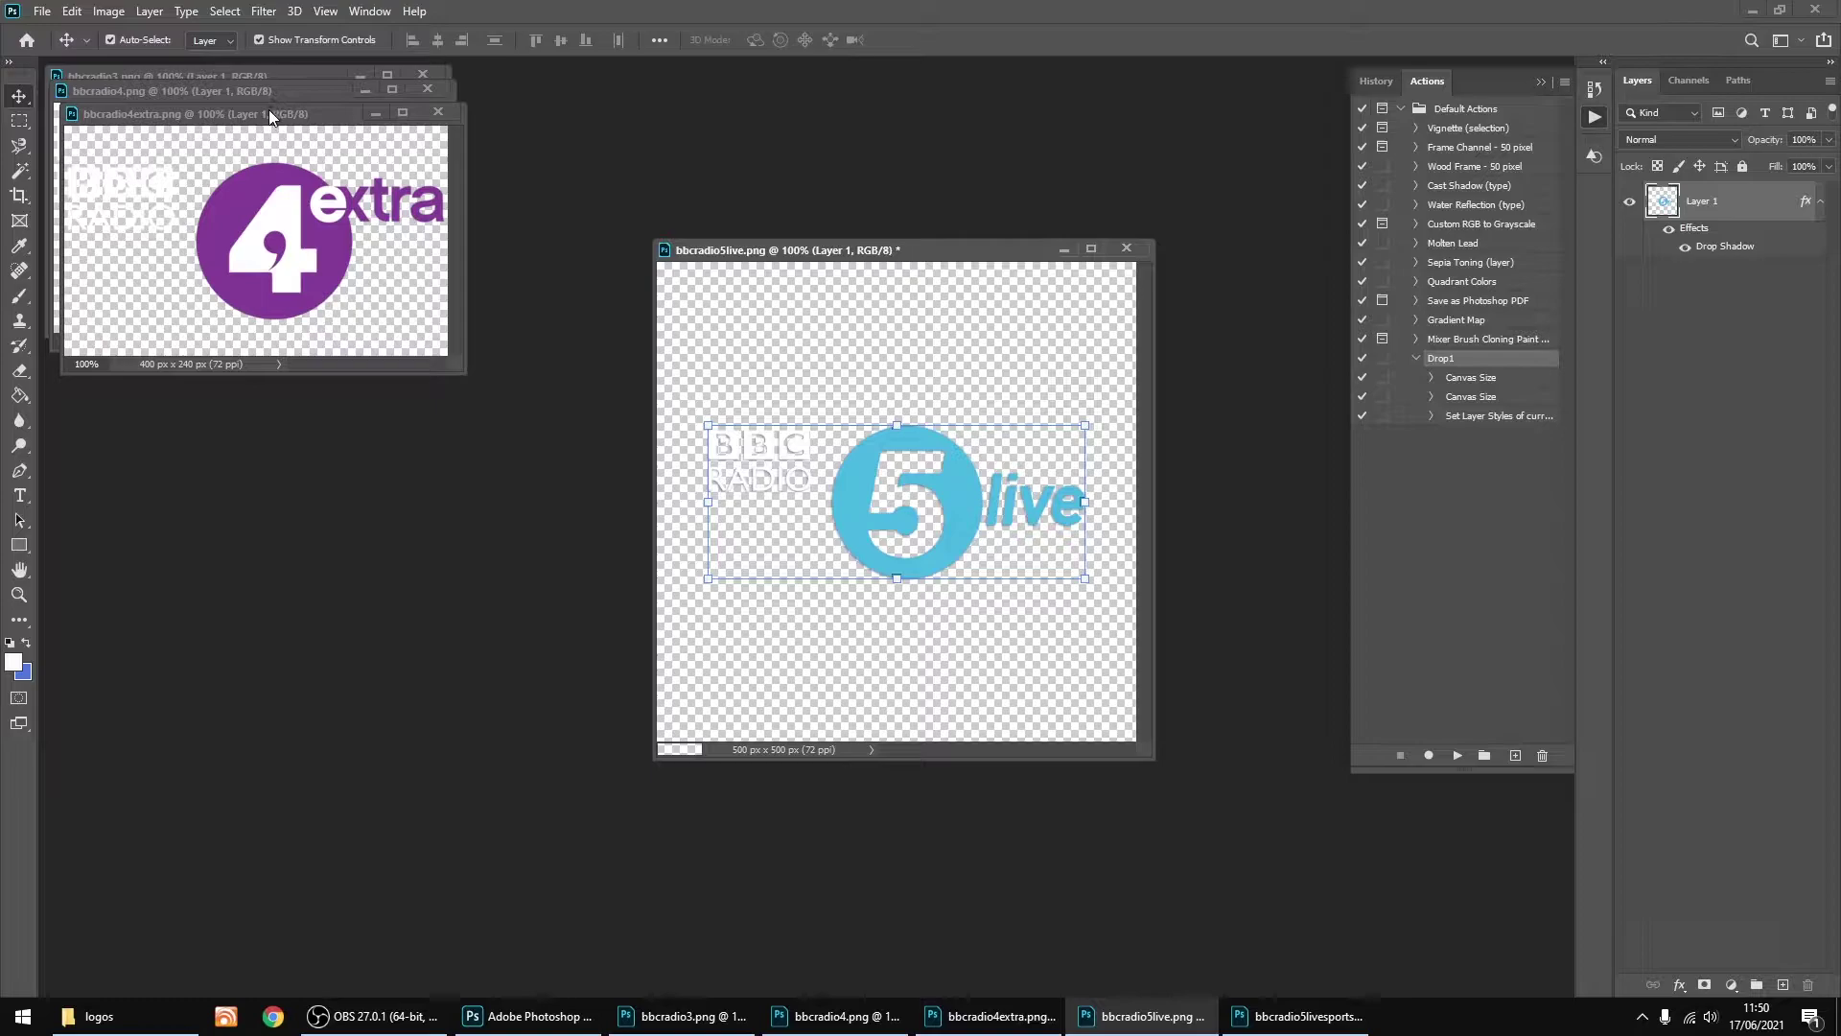
Step: Run Drop1 on the 4 Extra, Radio 4 and Radio 3 logos, then rearrange their windows
left_click_drag(268, 109, 928, 367)
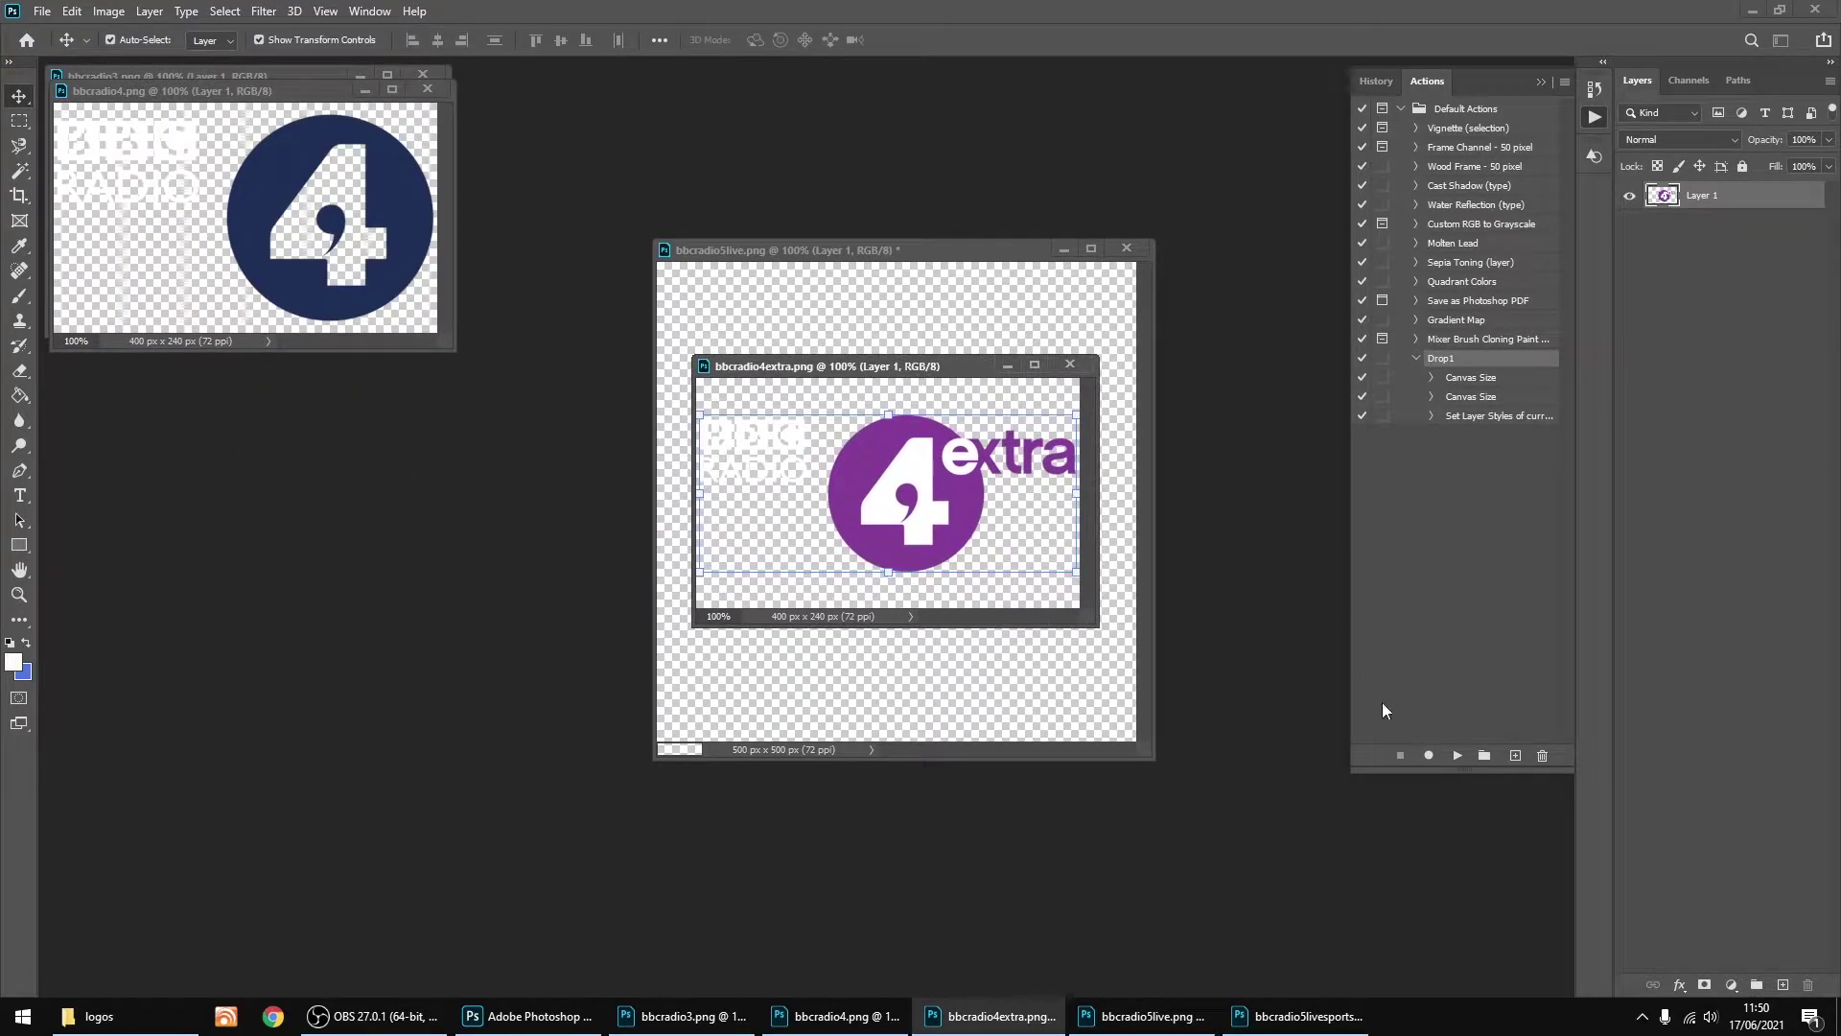
left_click(1459, 757)
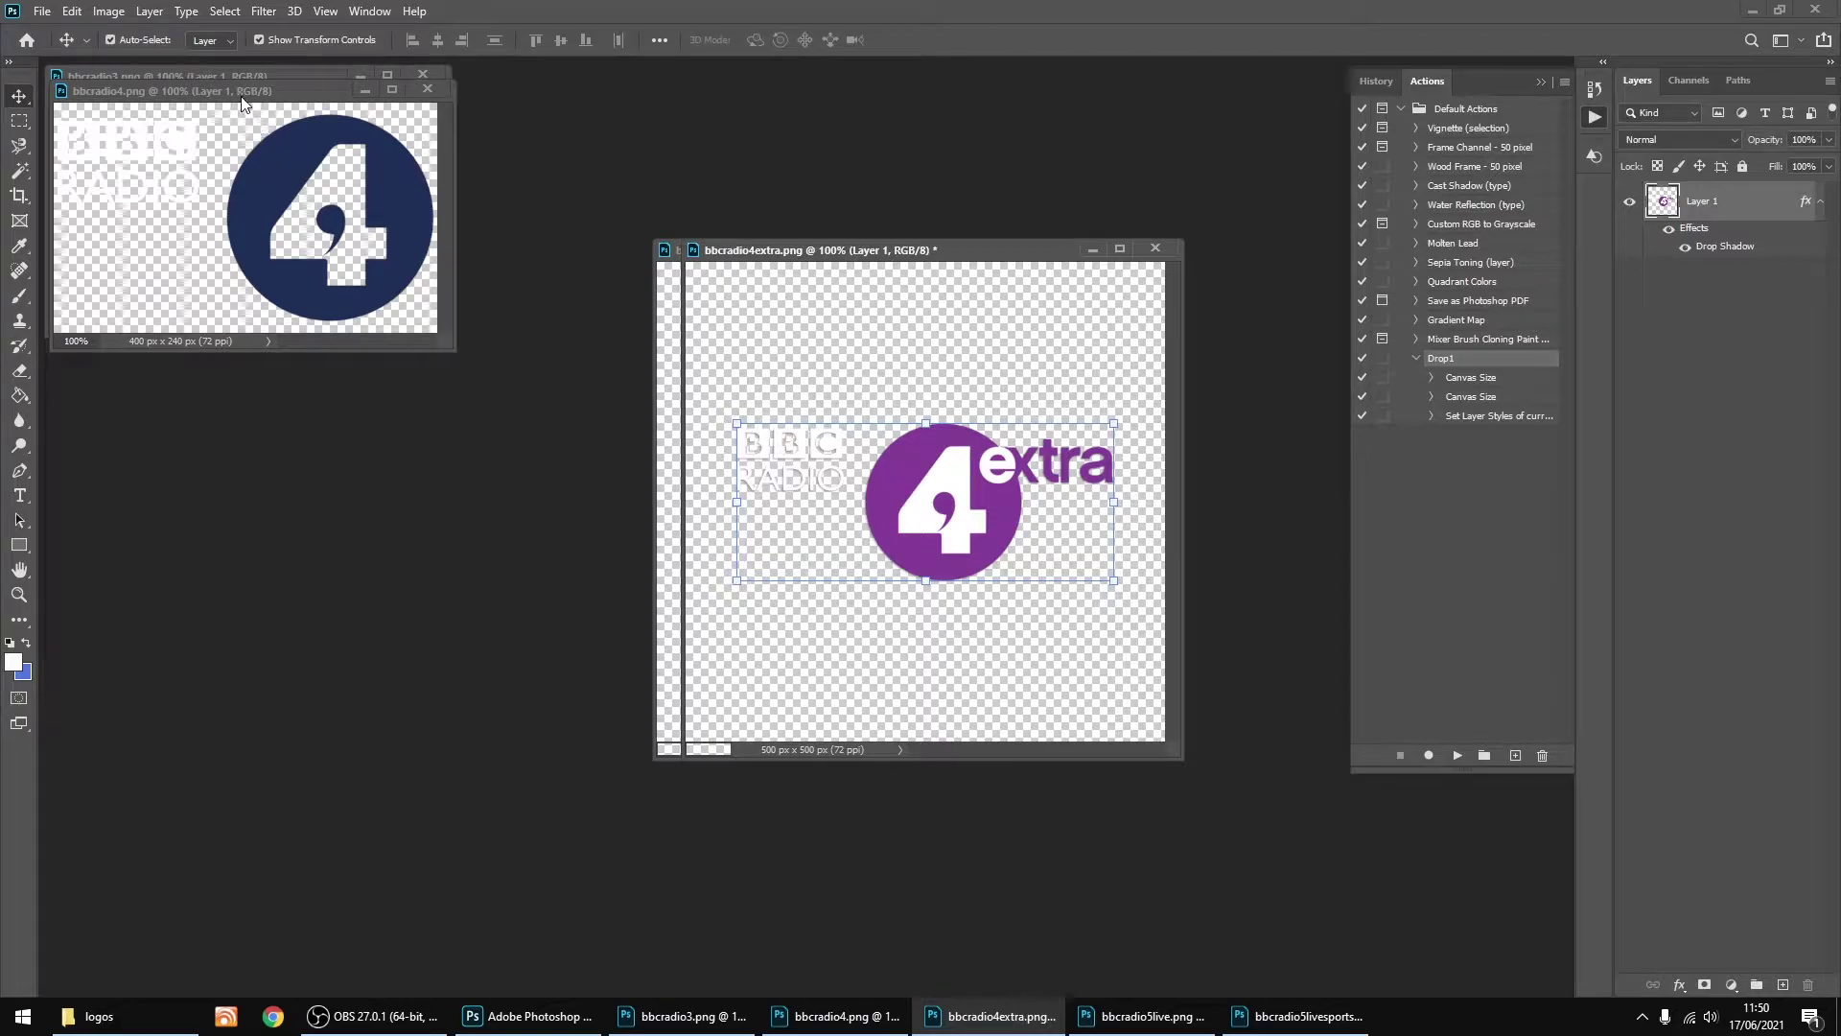
left_click_drag(332, 122, 1000, 451)
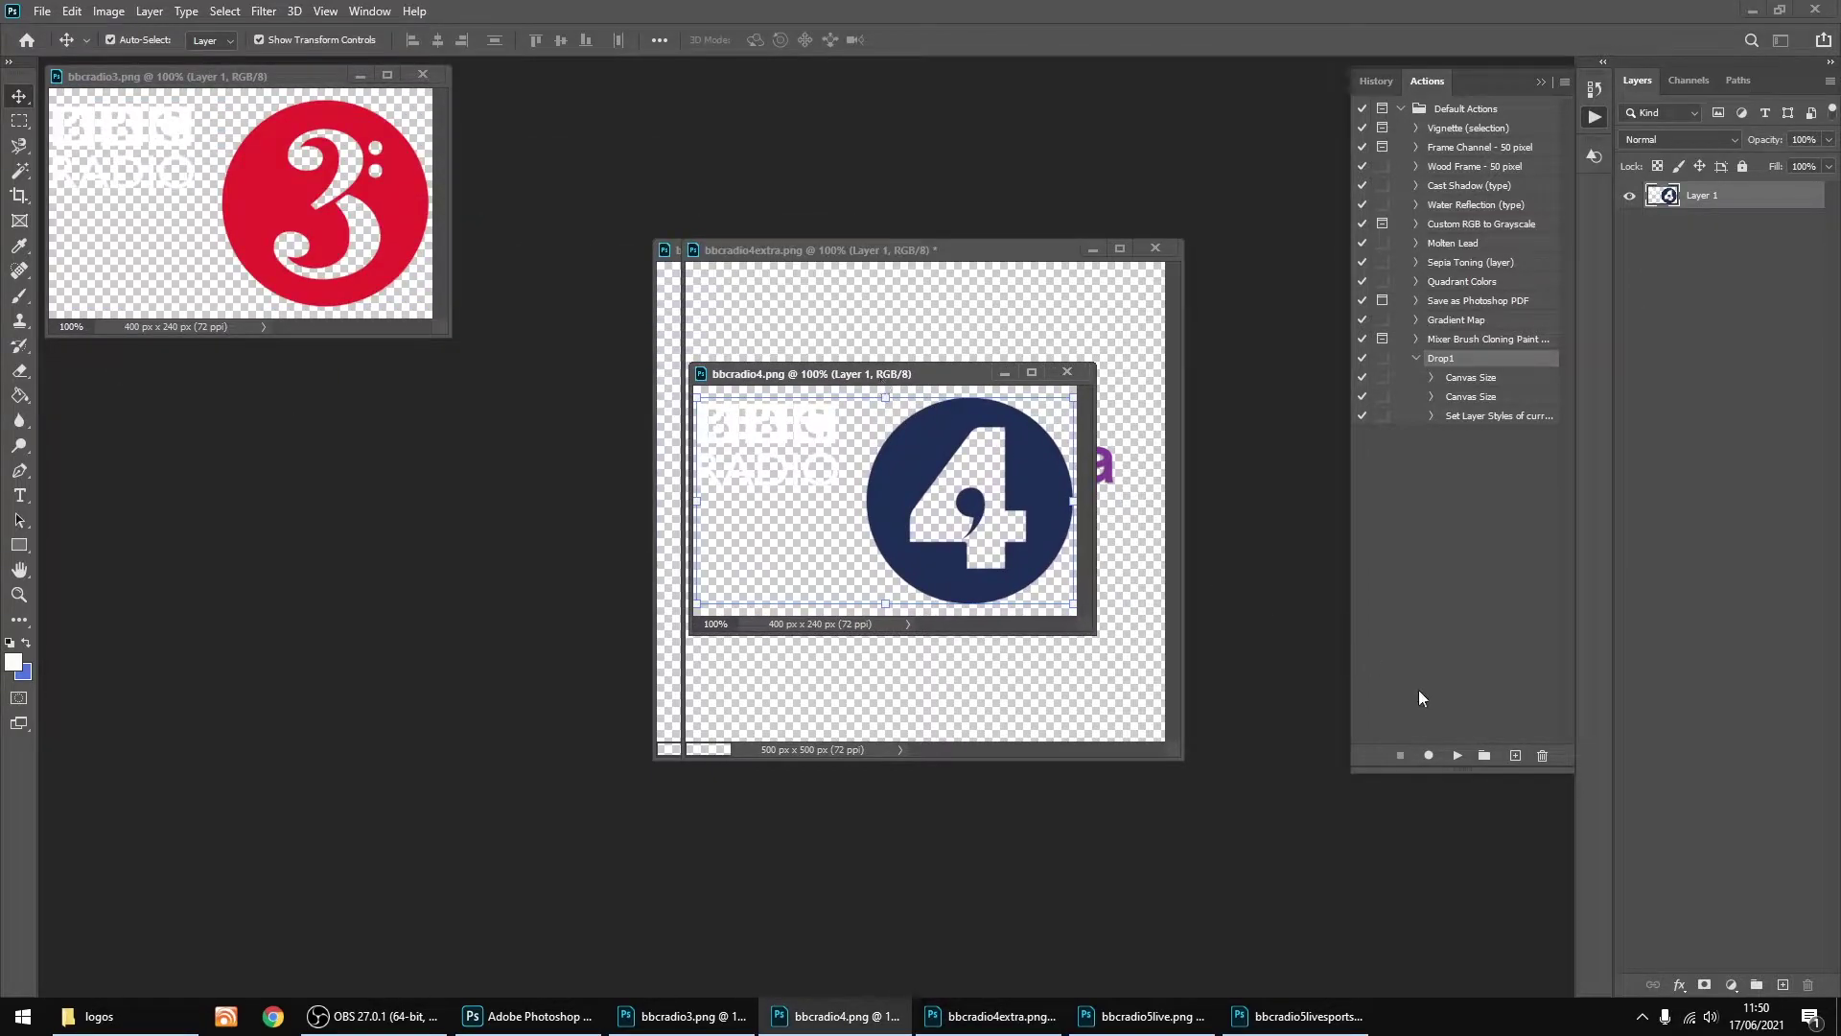
left_click(1458, 757)
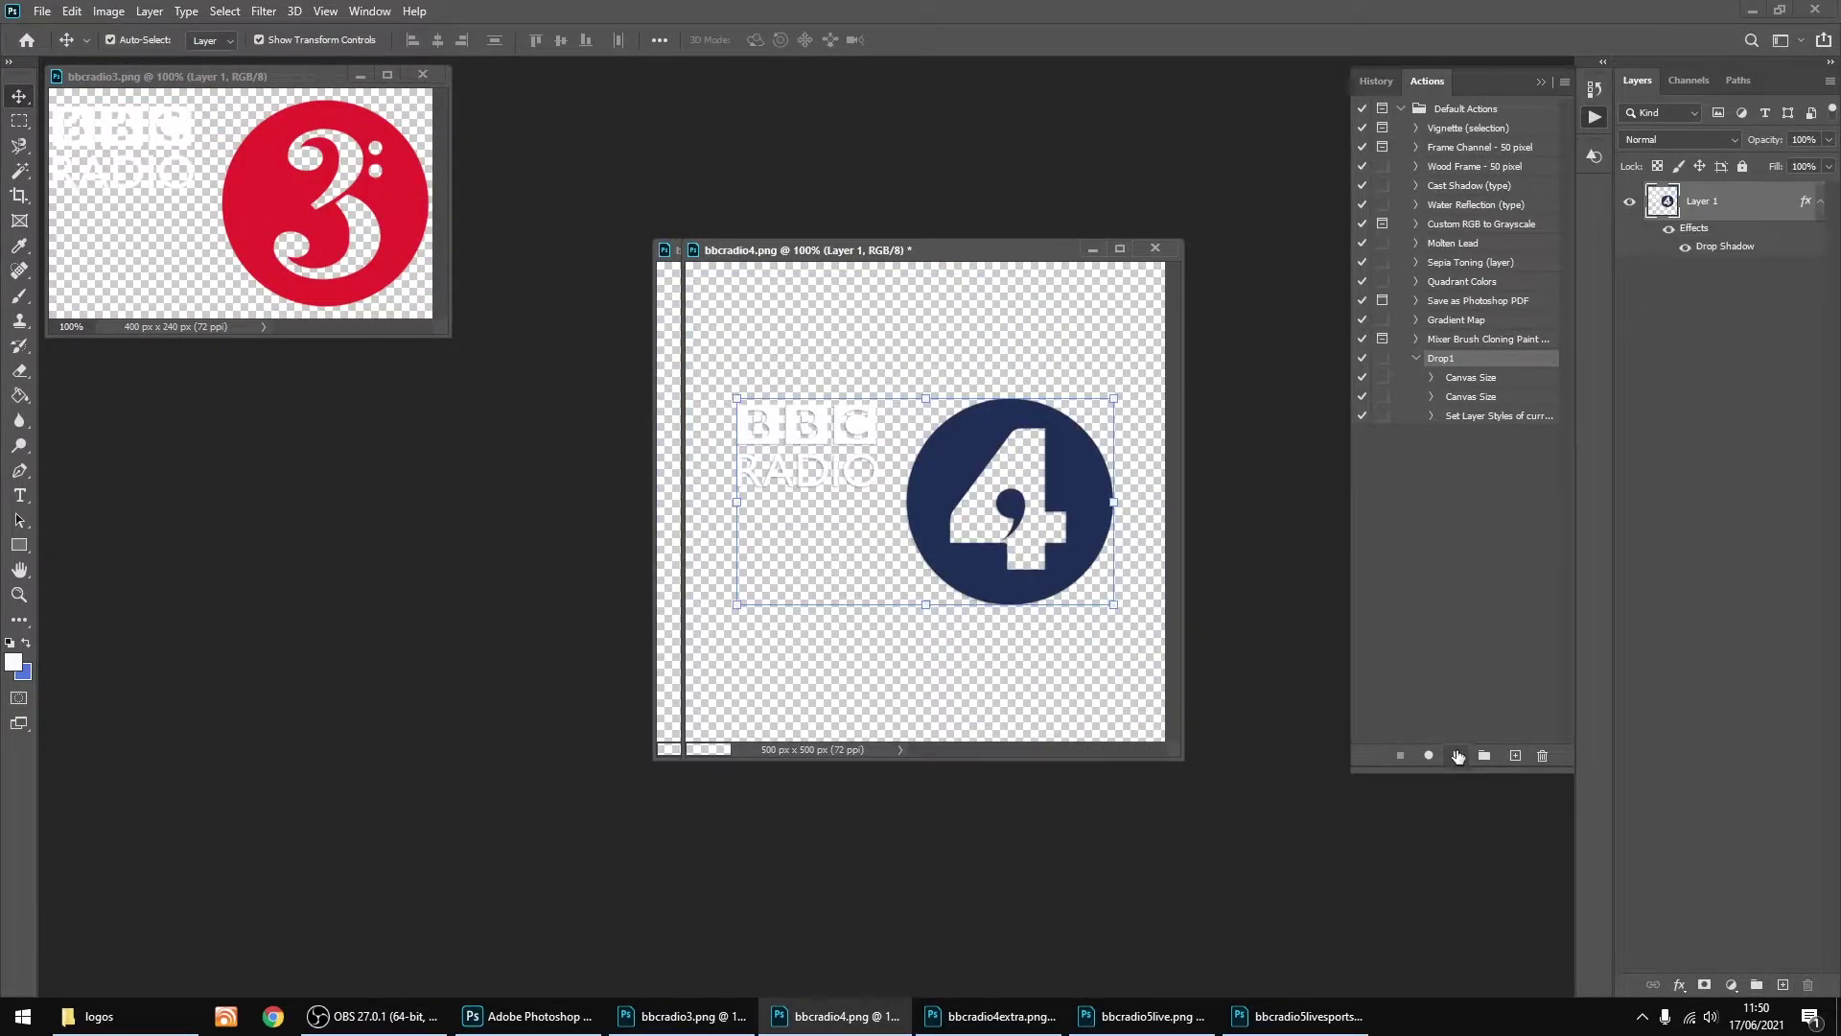
left_click_drag(224, 79, 858, 379)
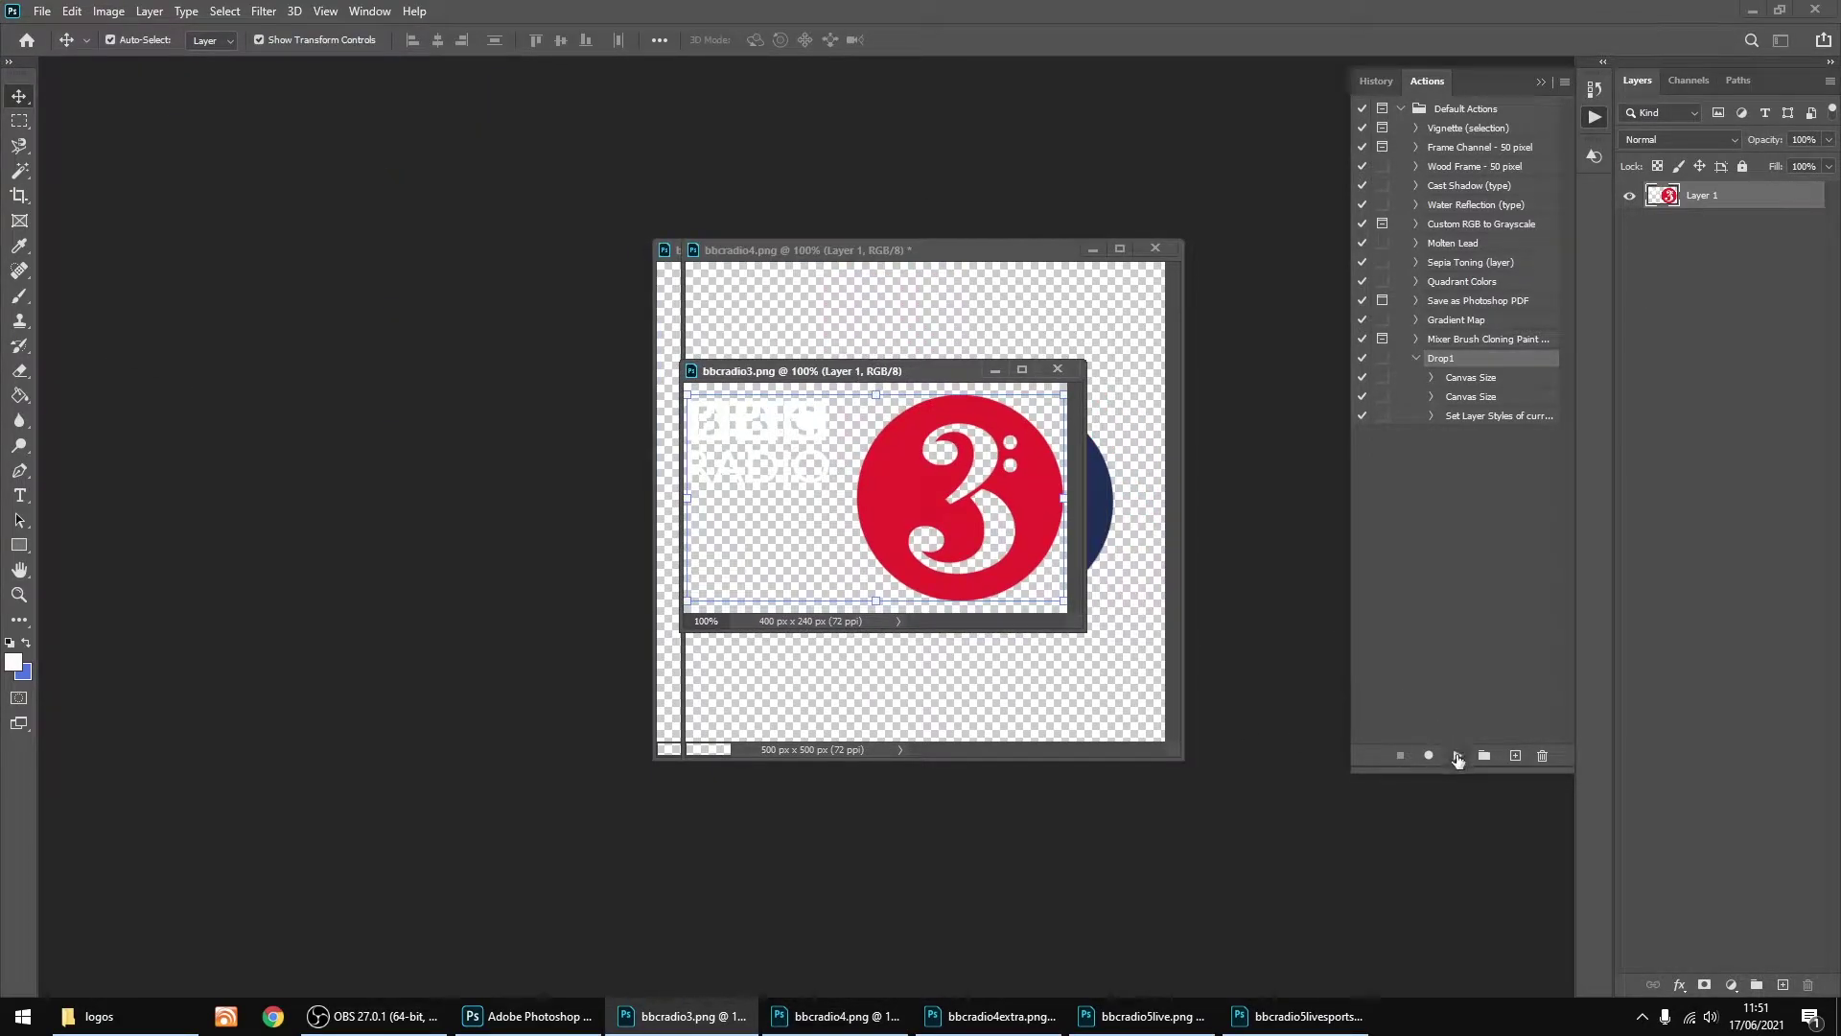
left_click(1459, 757)
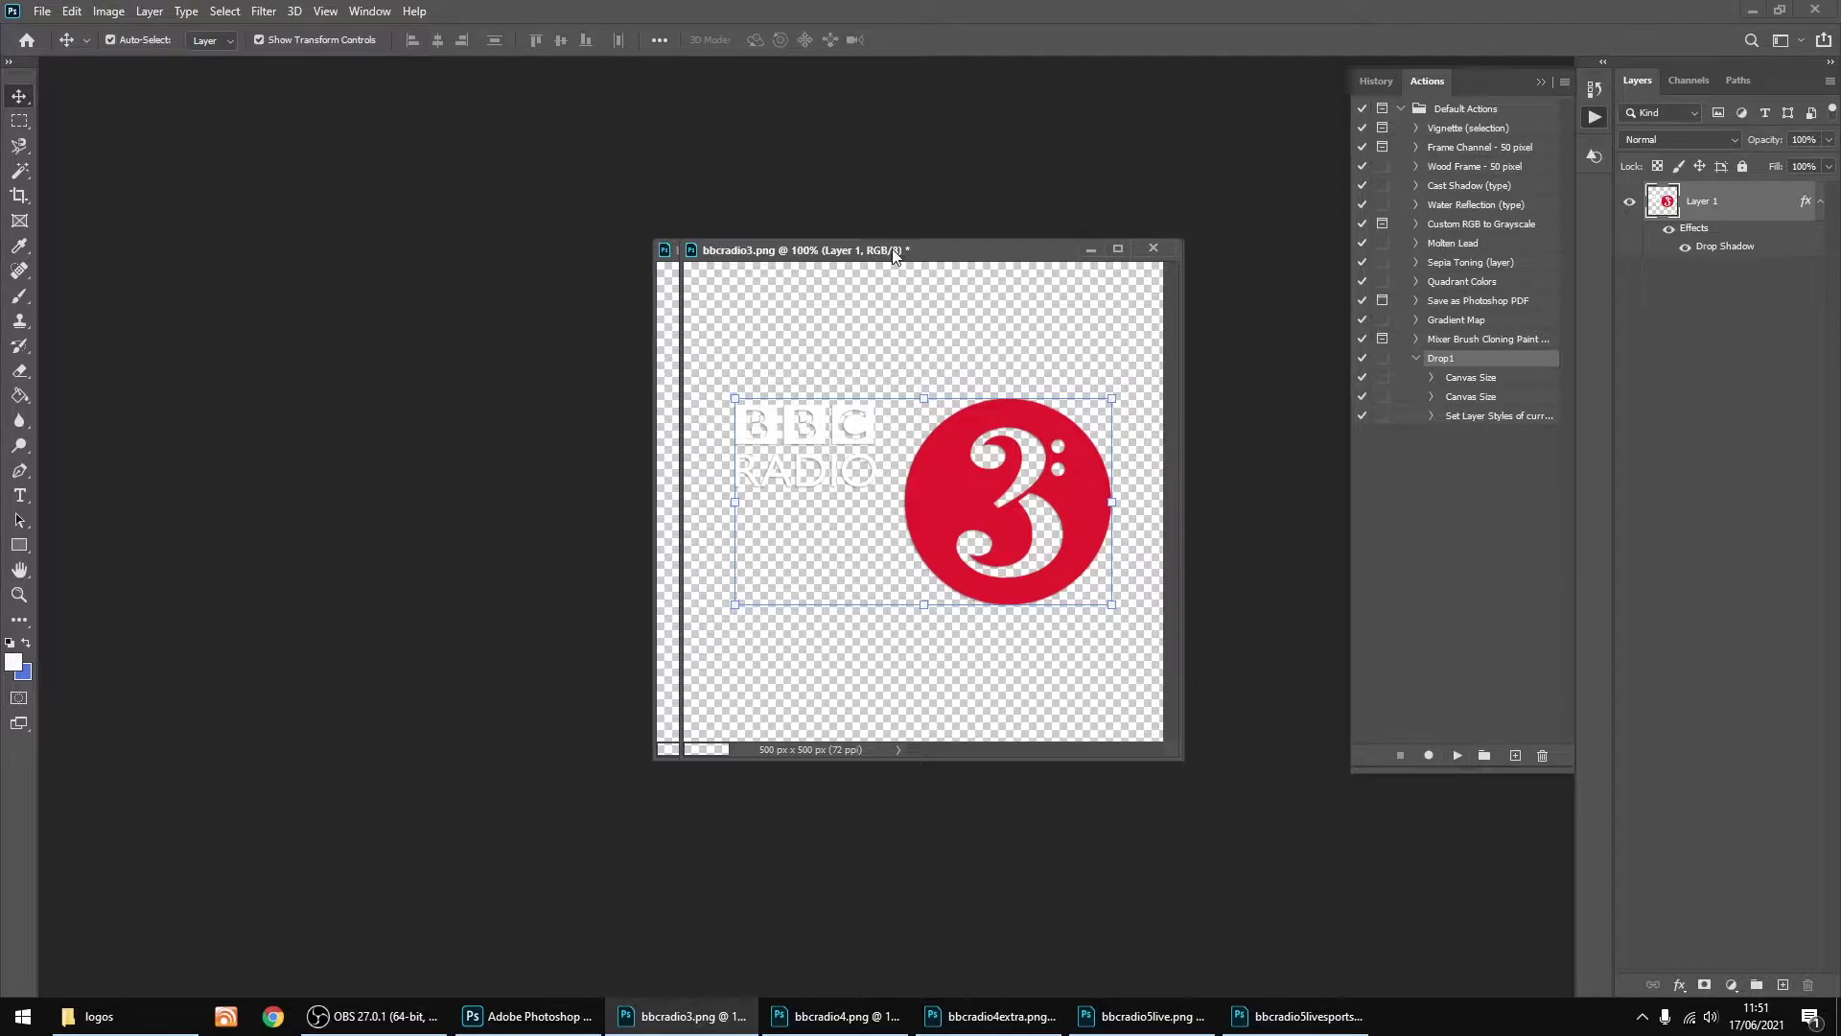
left_click_drag(893, 252, 476, 299)
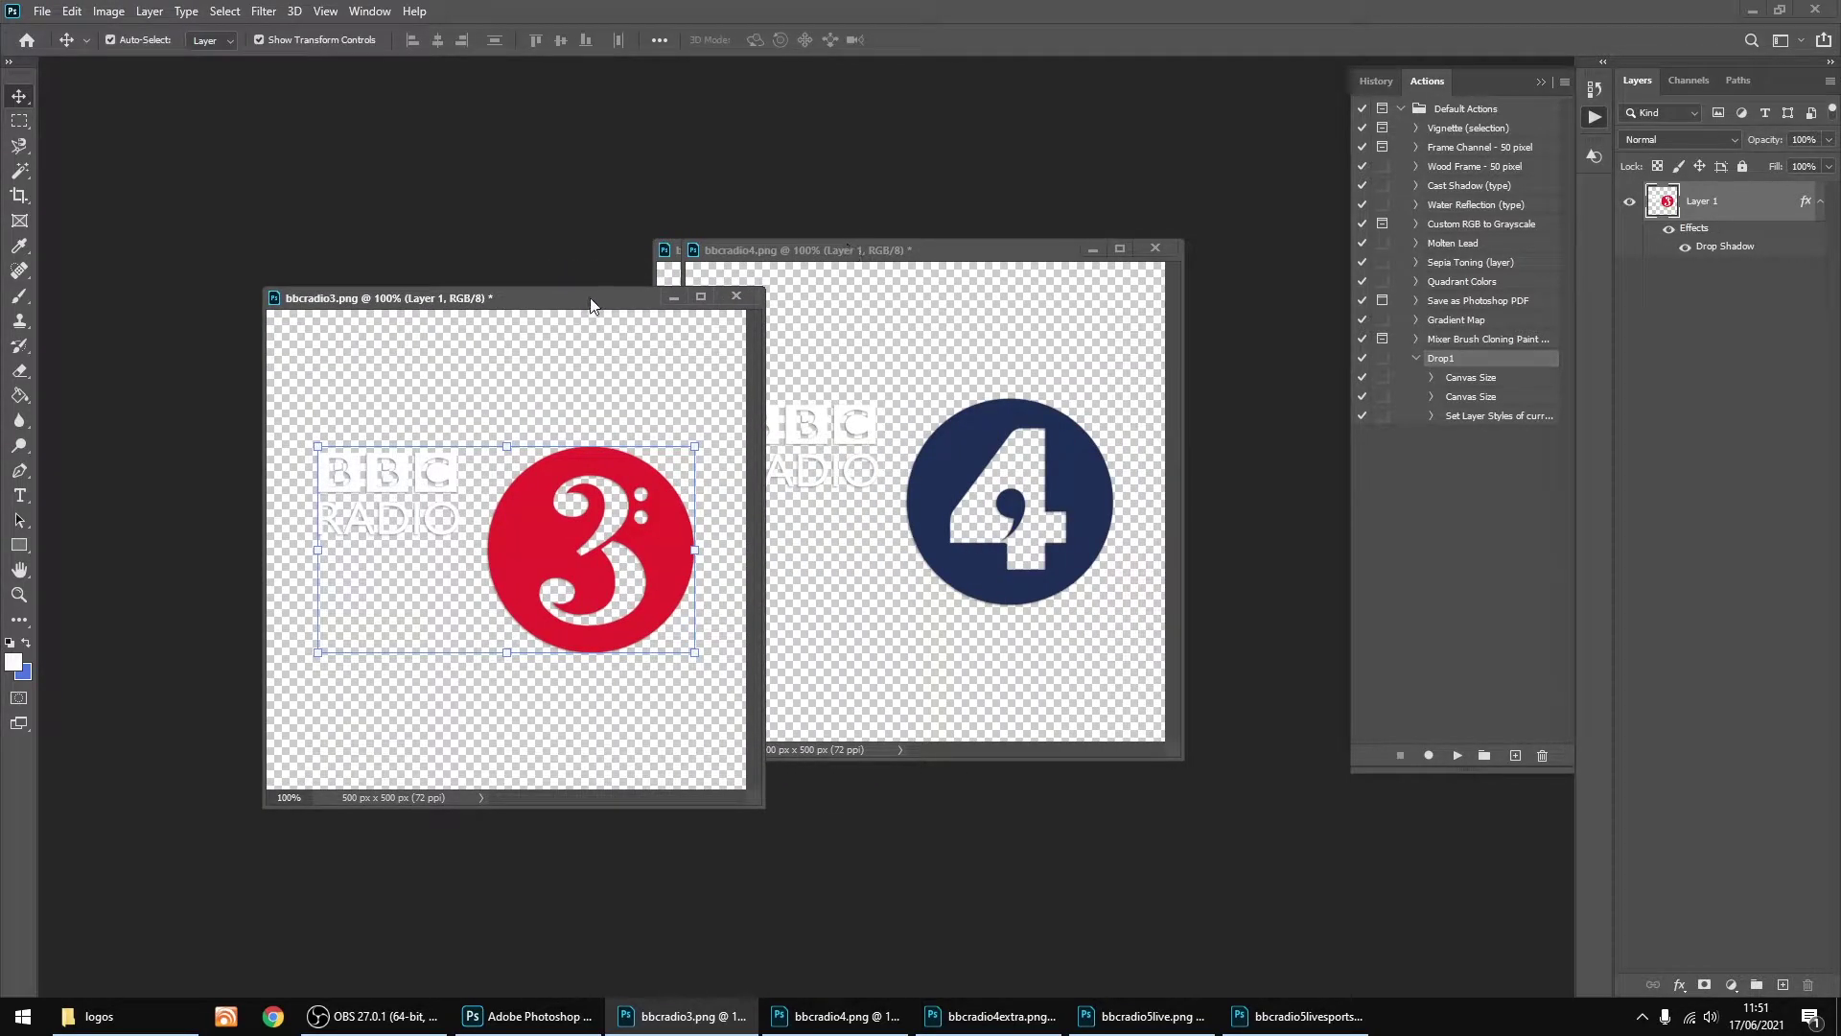
left_click_drag(791, 251, 962, 398)
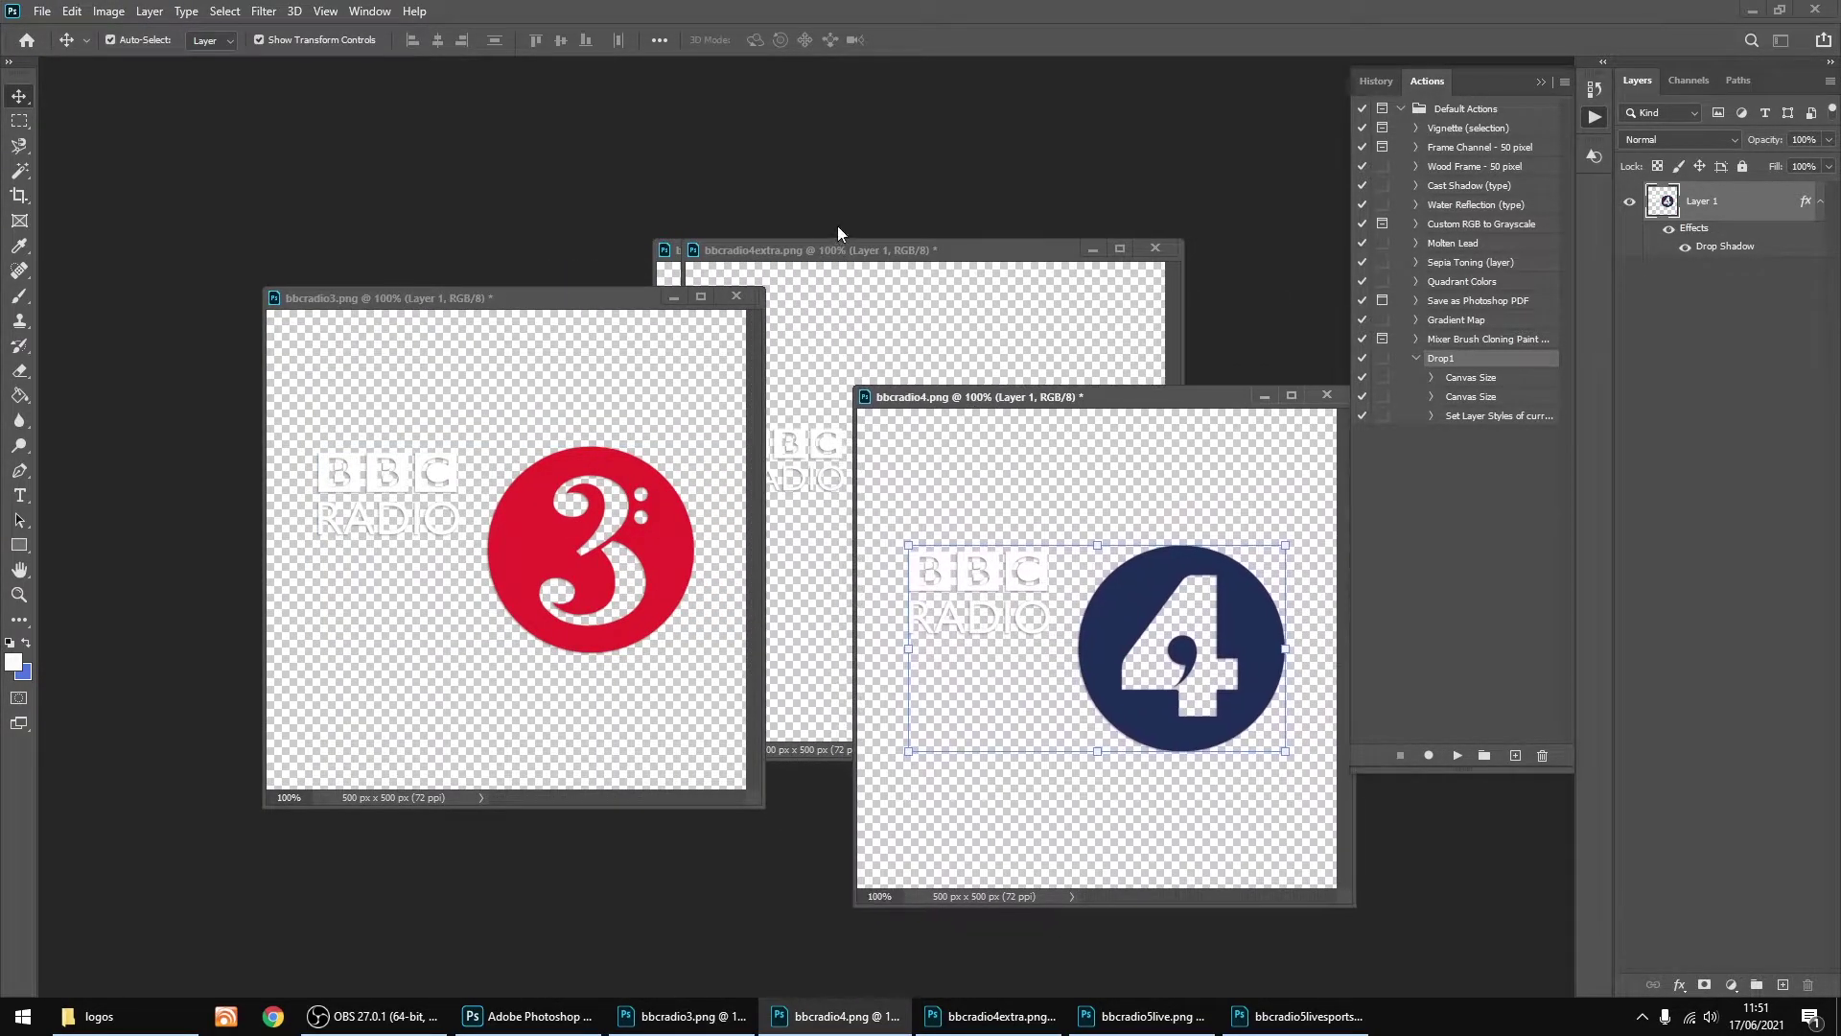
left_click_drag(869, 252, 820, 248)
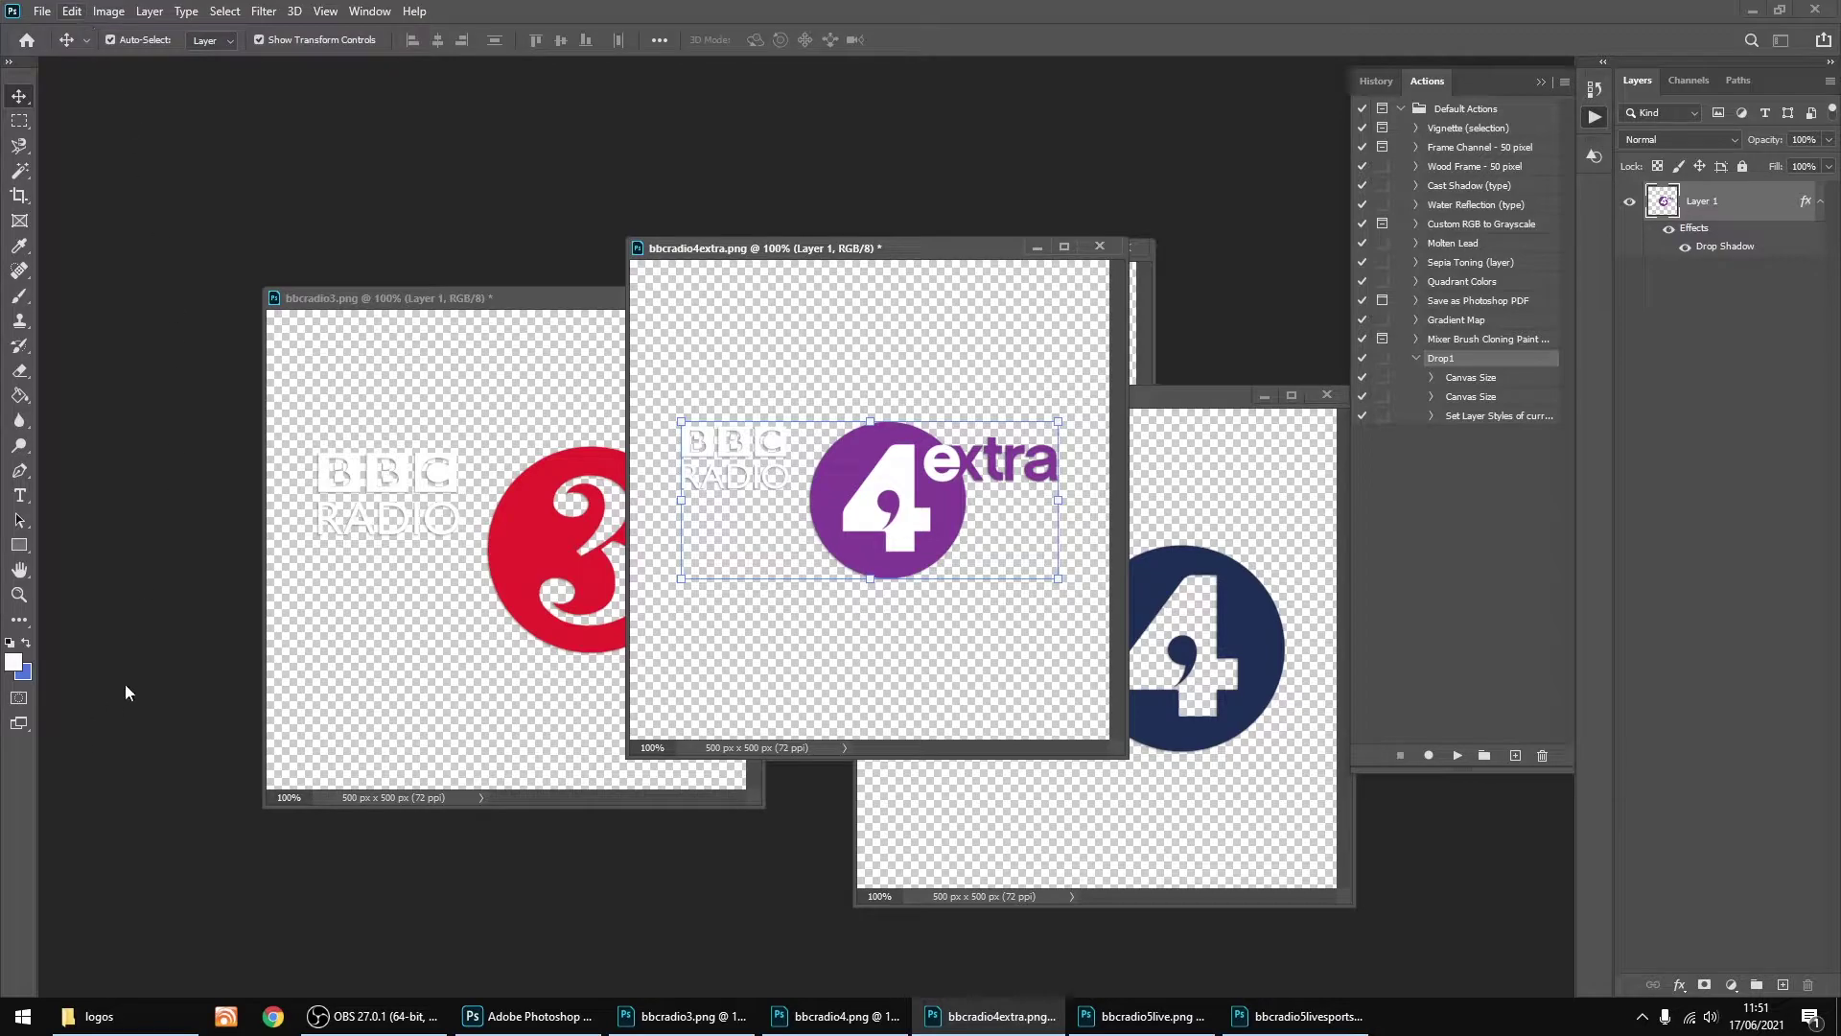
Step: Make a new folder named 'picons' in Pictures, next to the logos folder
left_click(96, 1015)
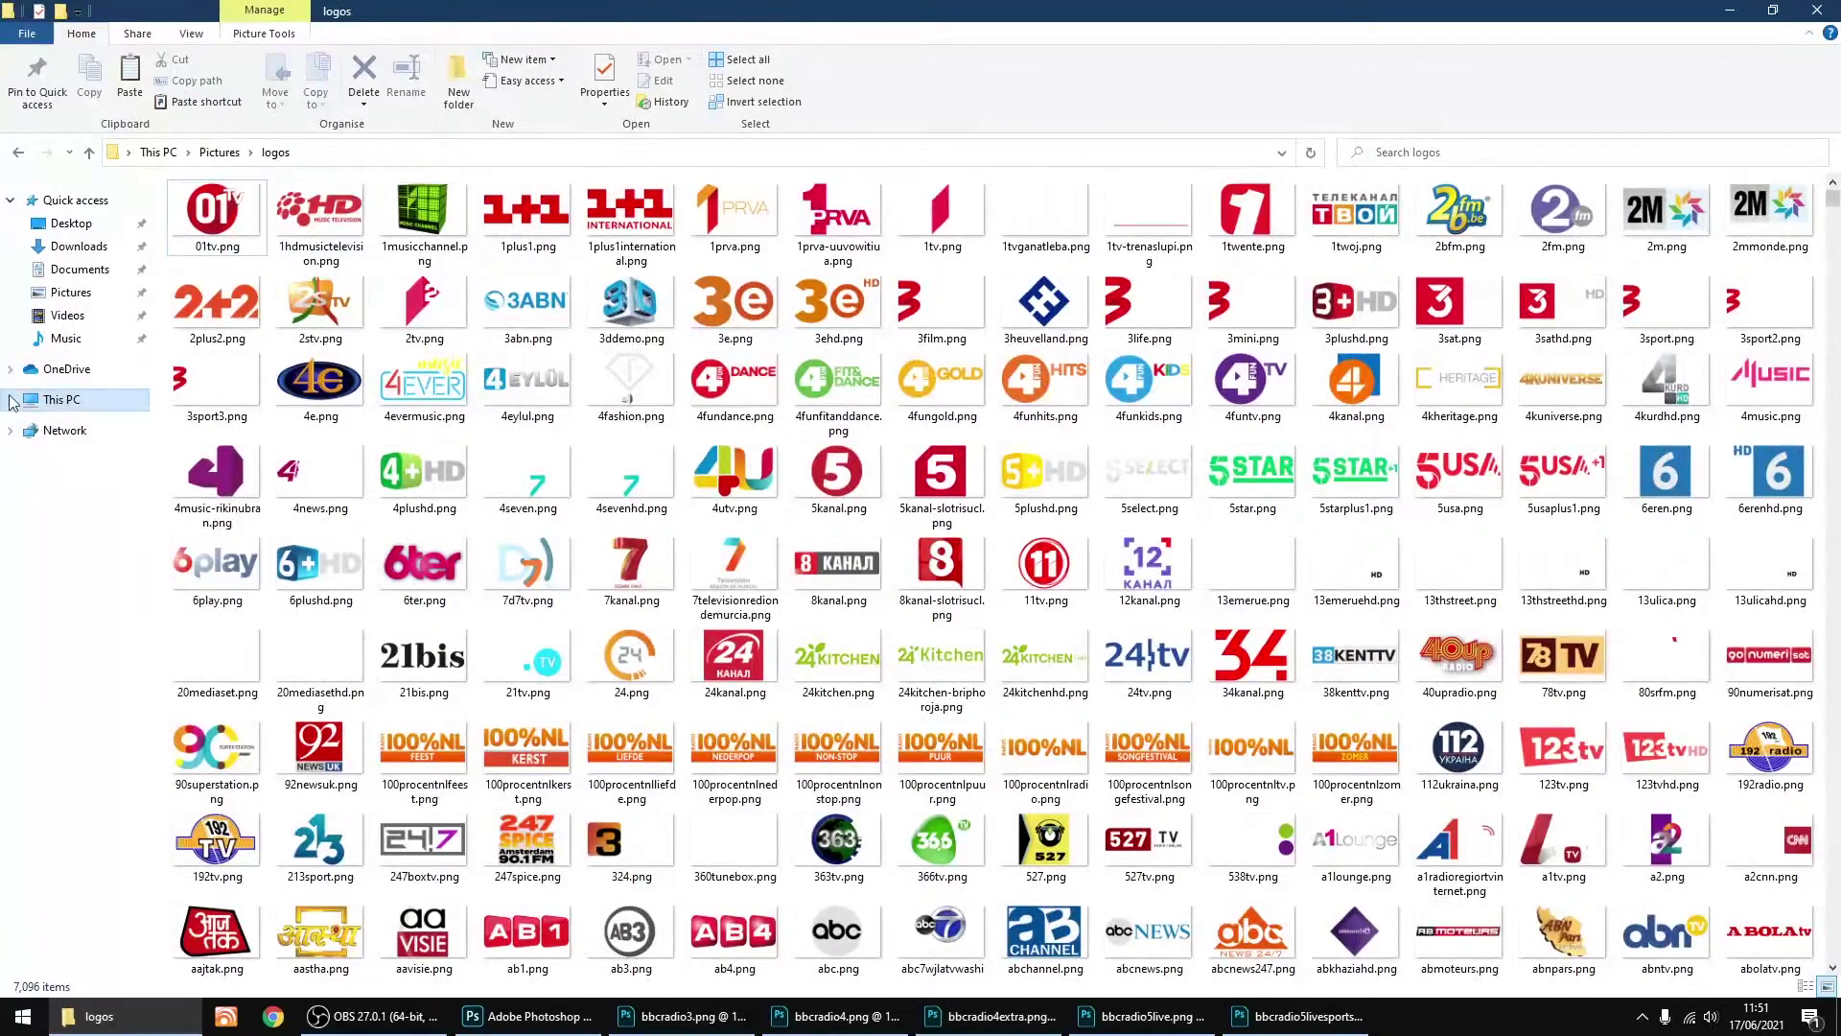
left_click(69, 293)
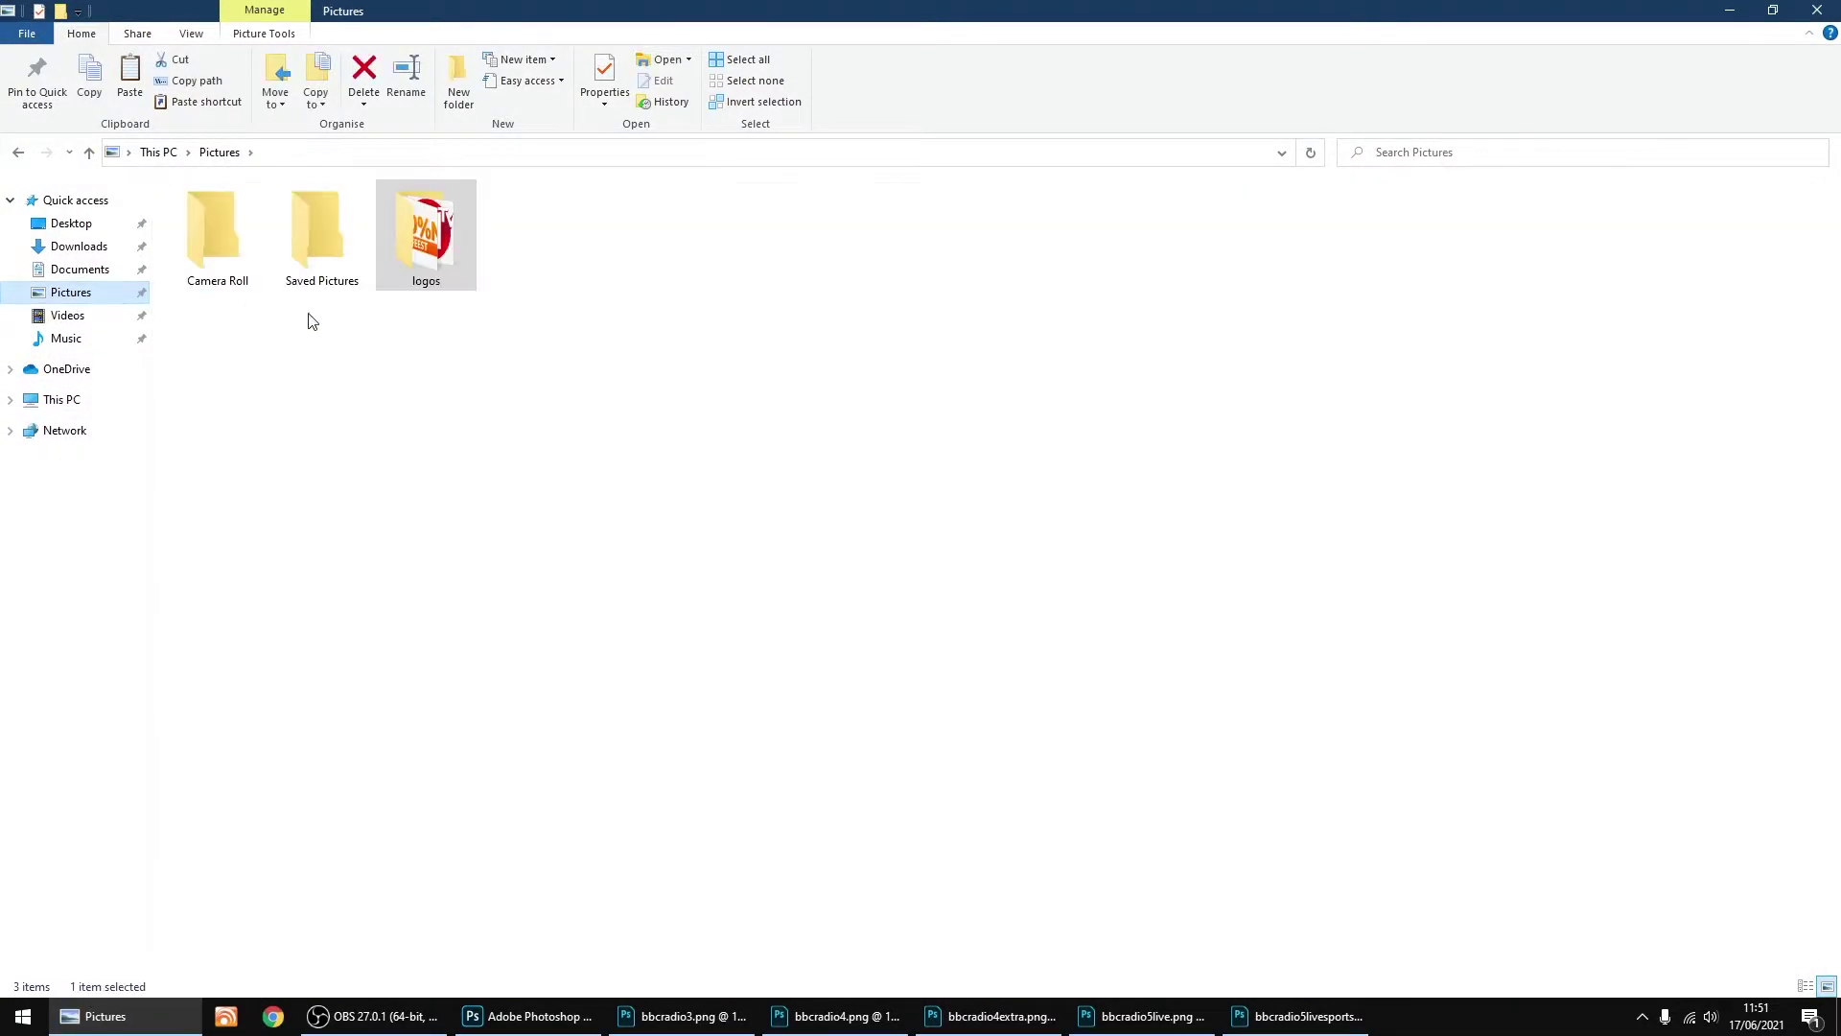
right_click(566, 404)
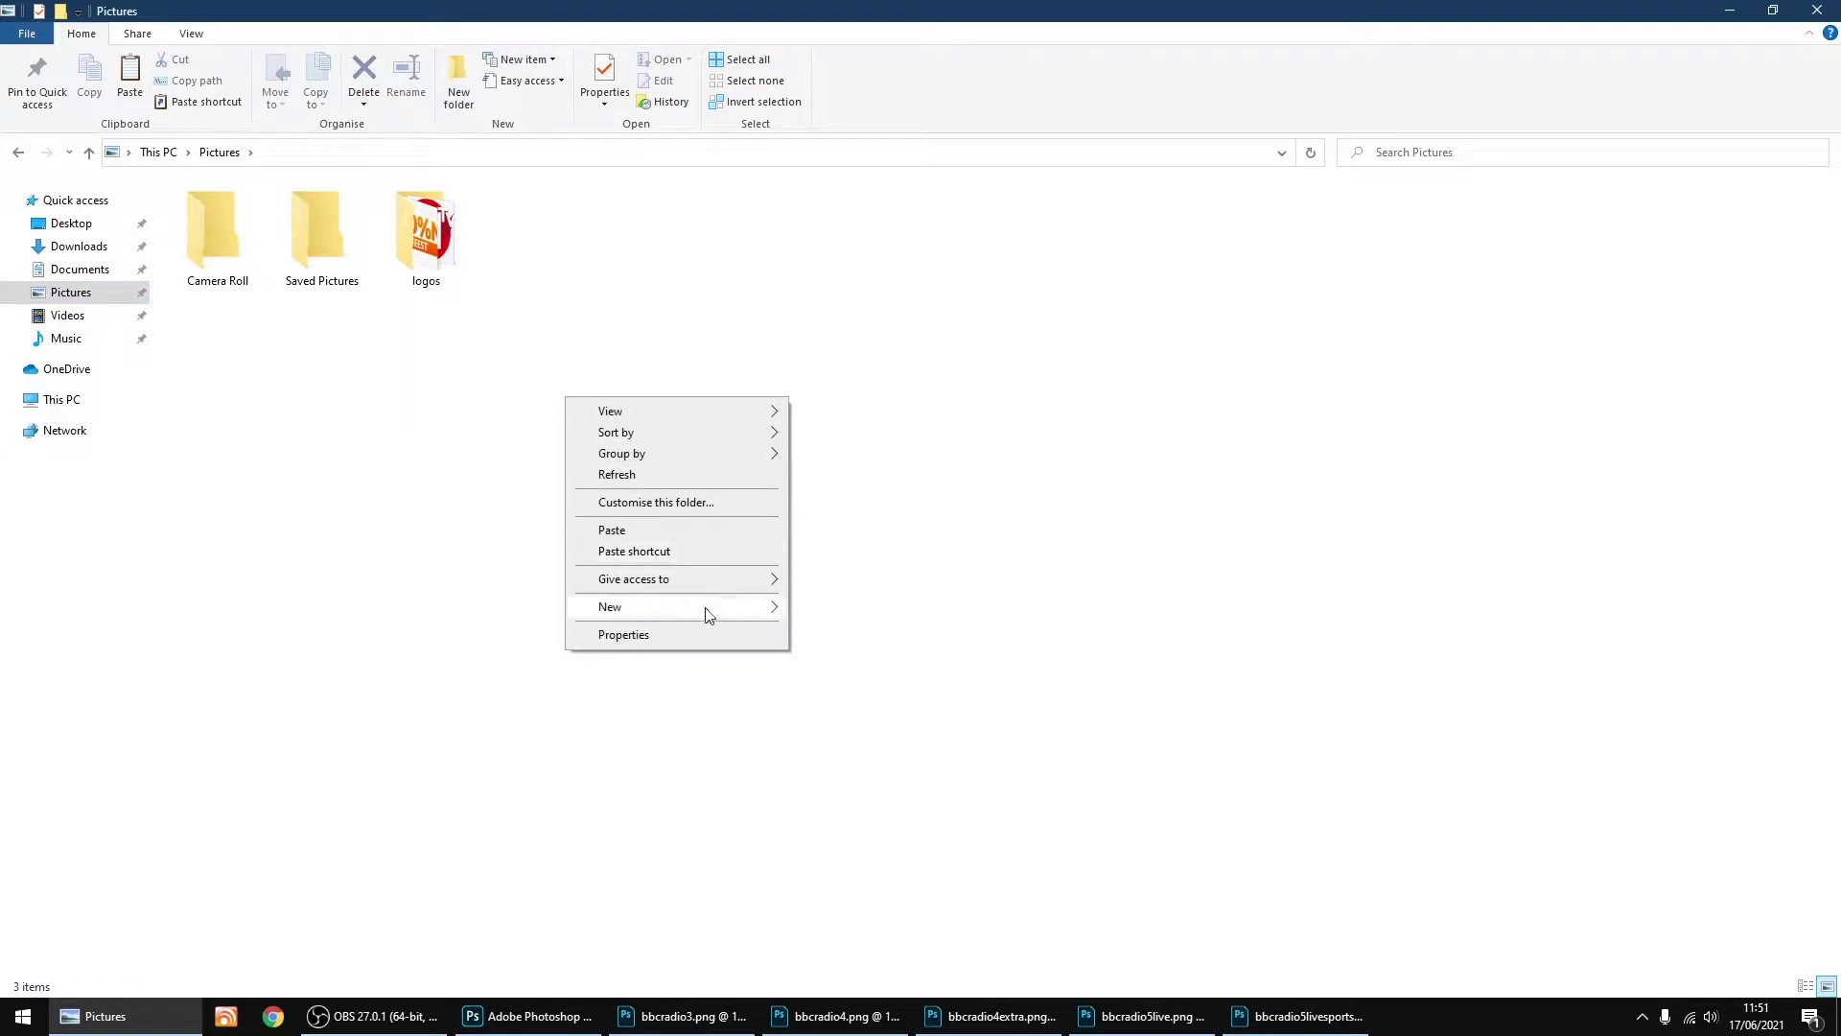
mouse_move(708, 610)
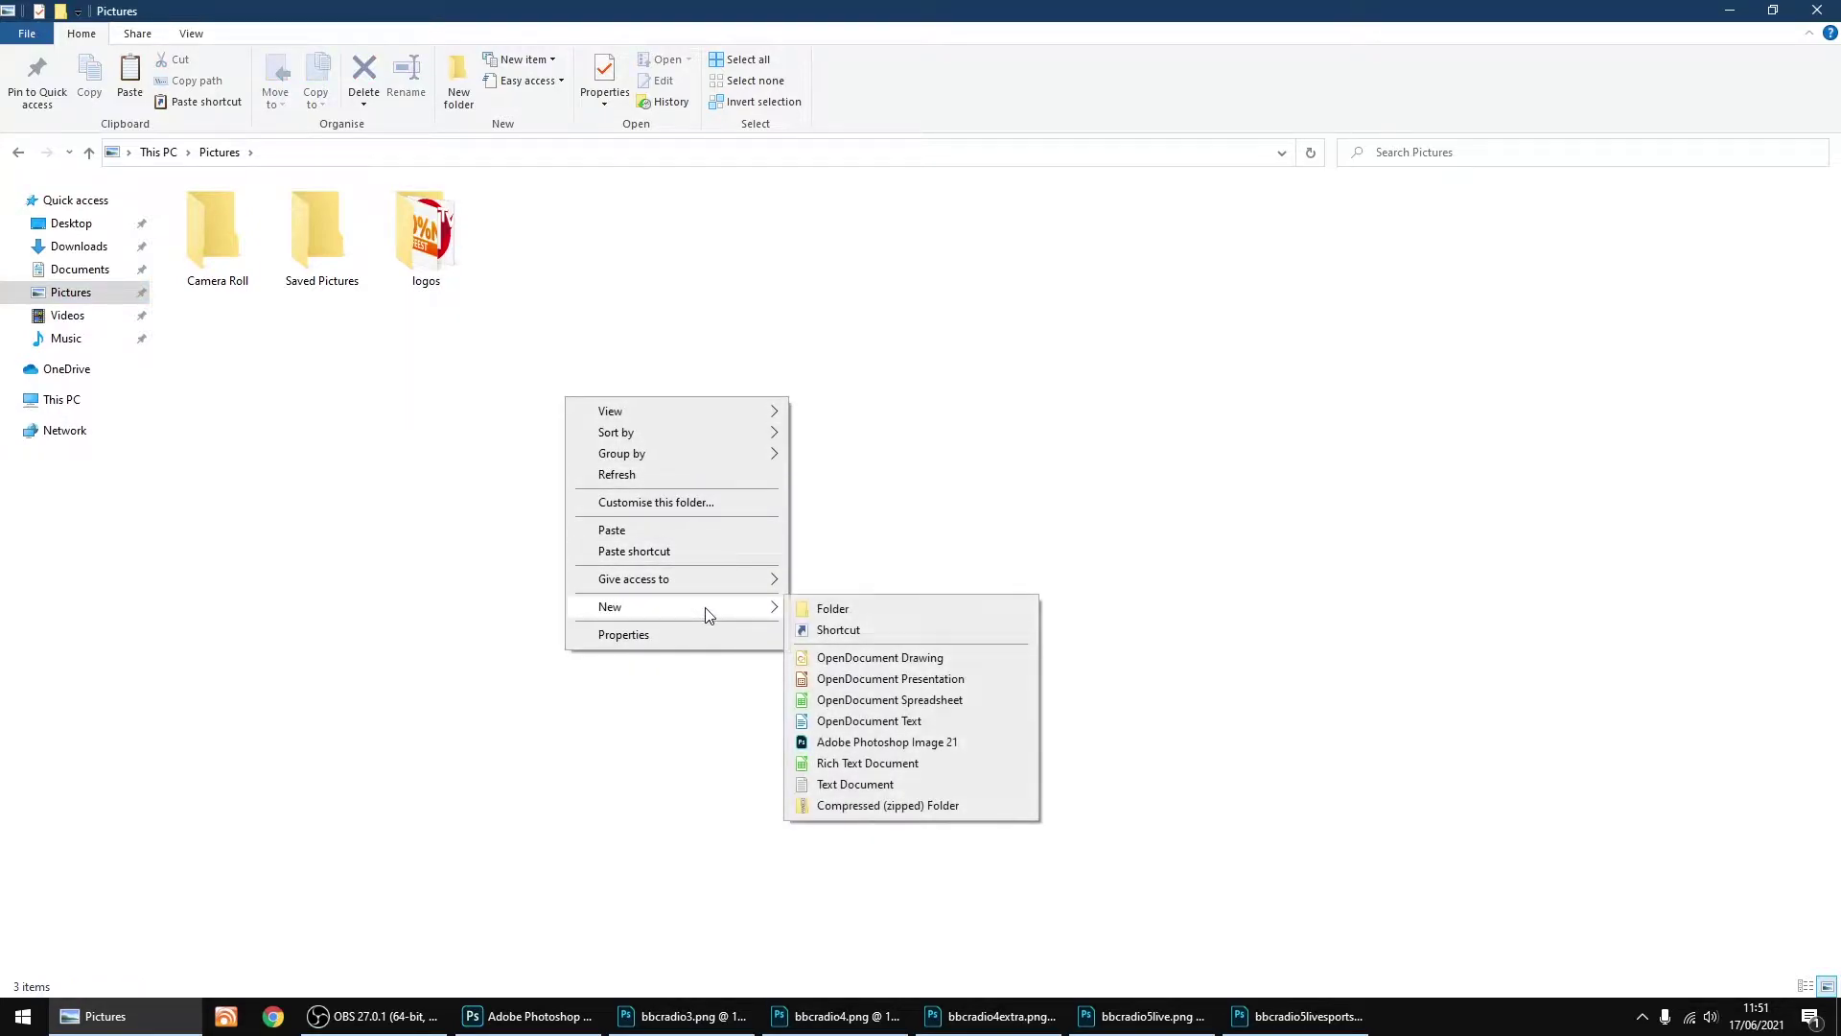
left_click(866, 616)
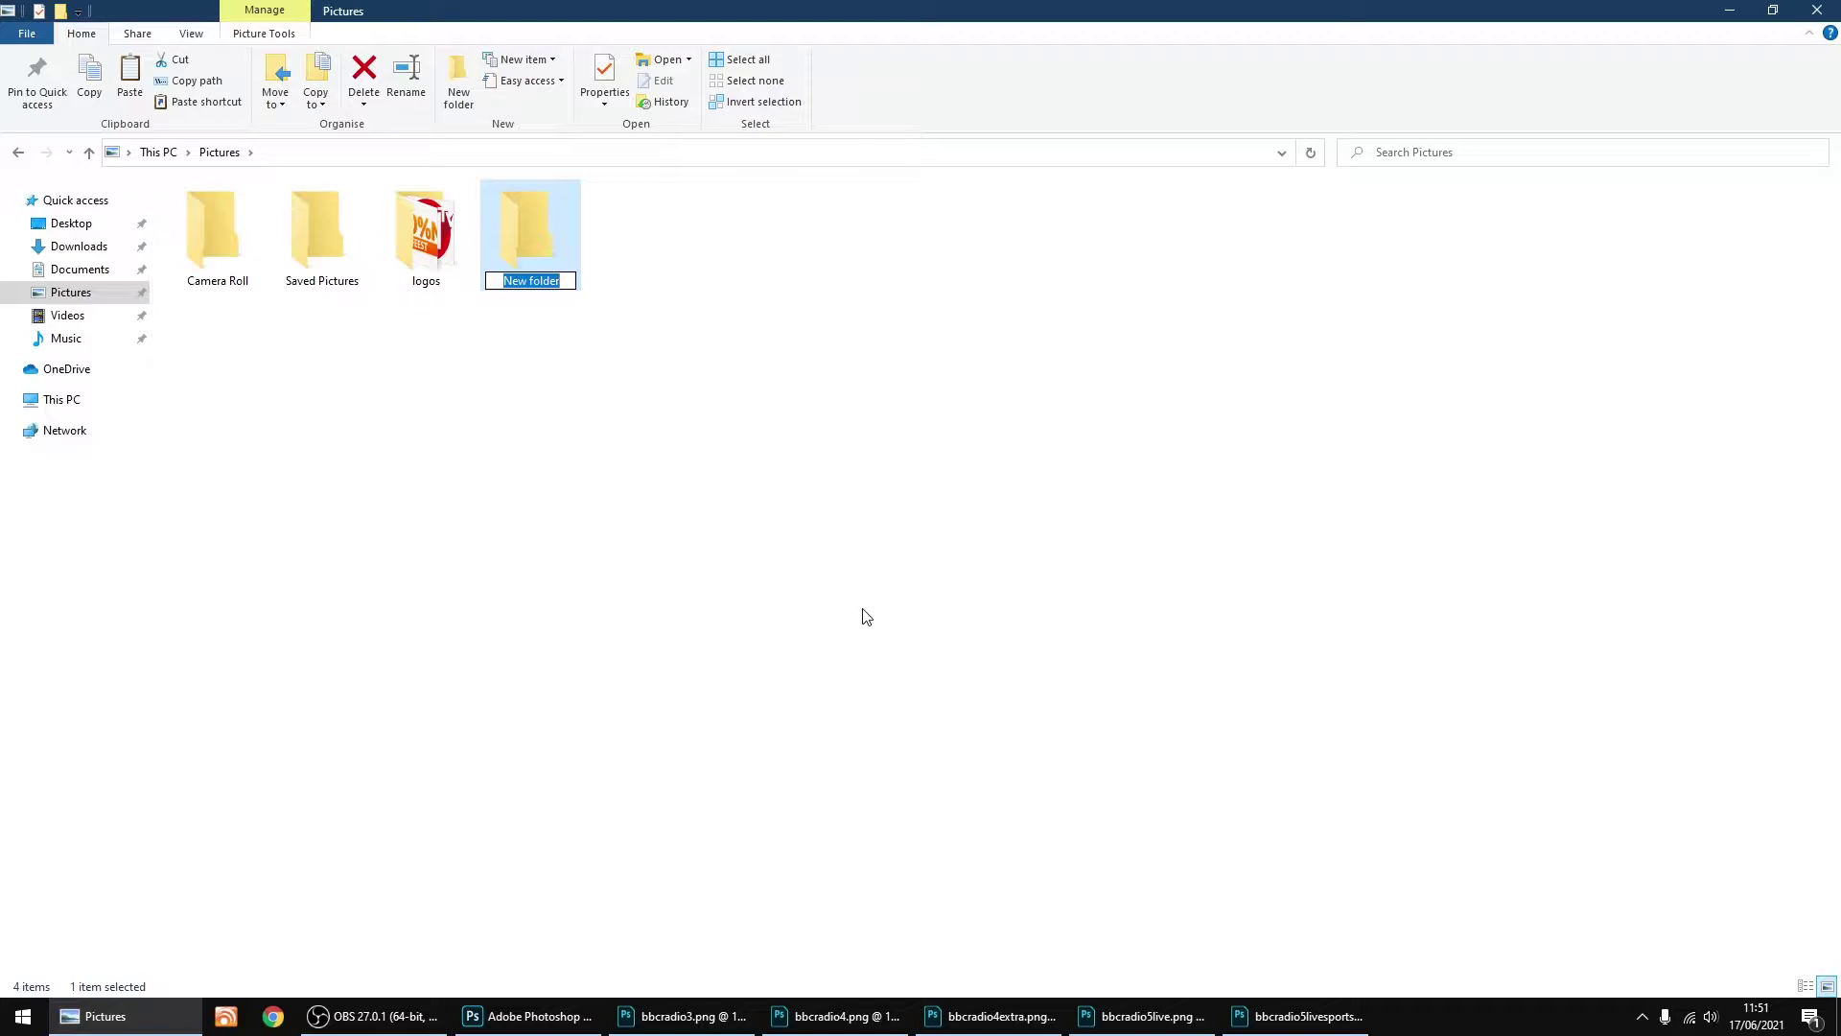
type("picons")
left_click(866, 615)
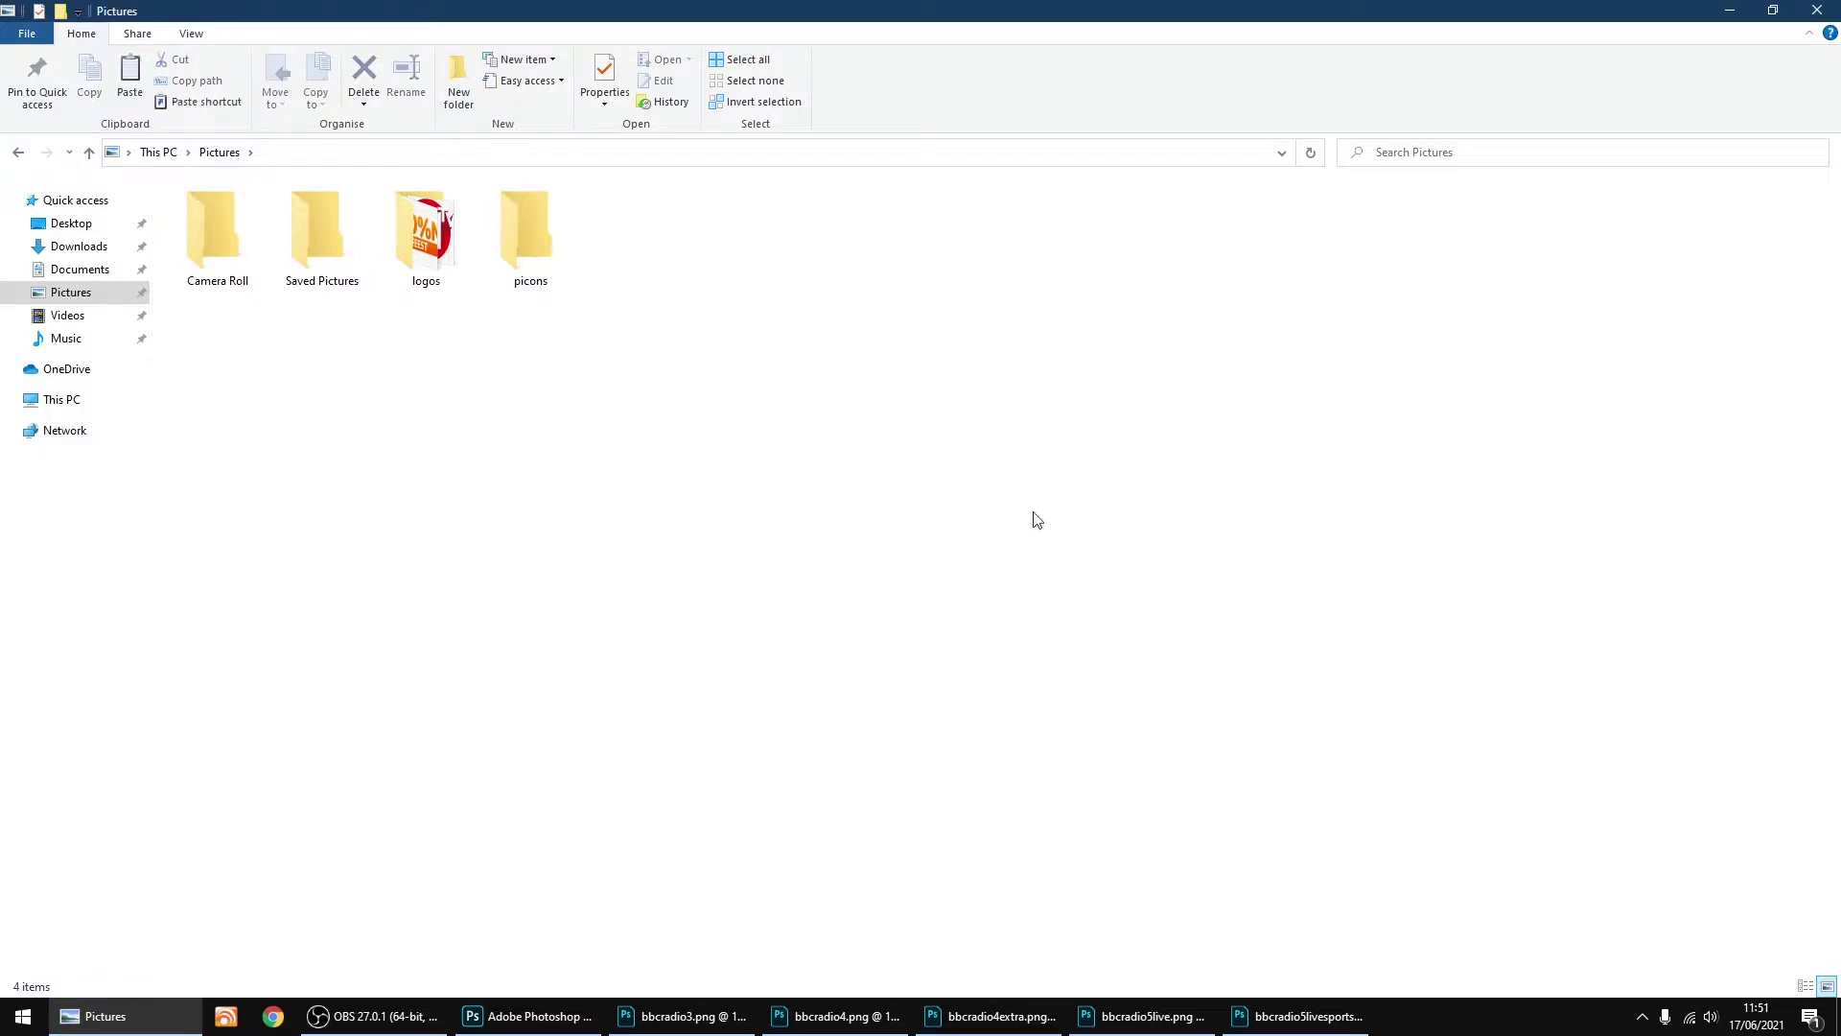
Step: Open Save for Web for the 4 Extra logo with the PNG-24 preset
left_click(1731, 10)
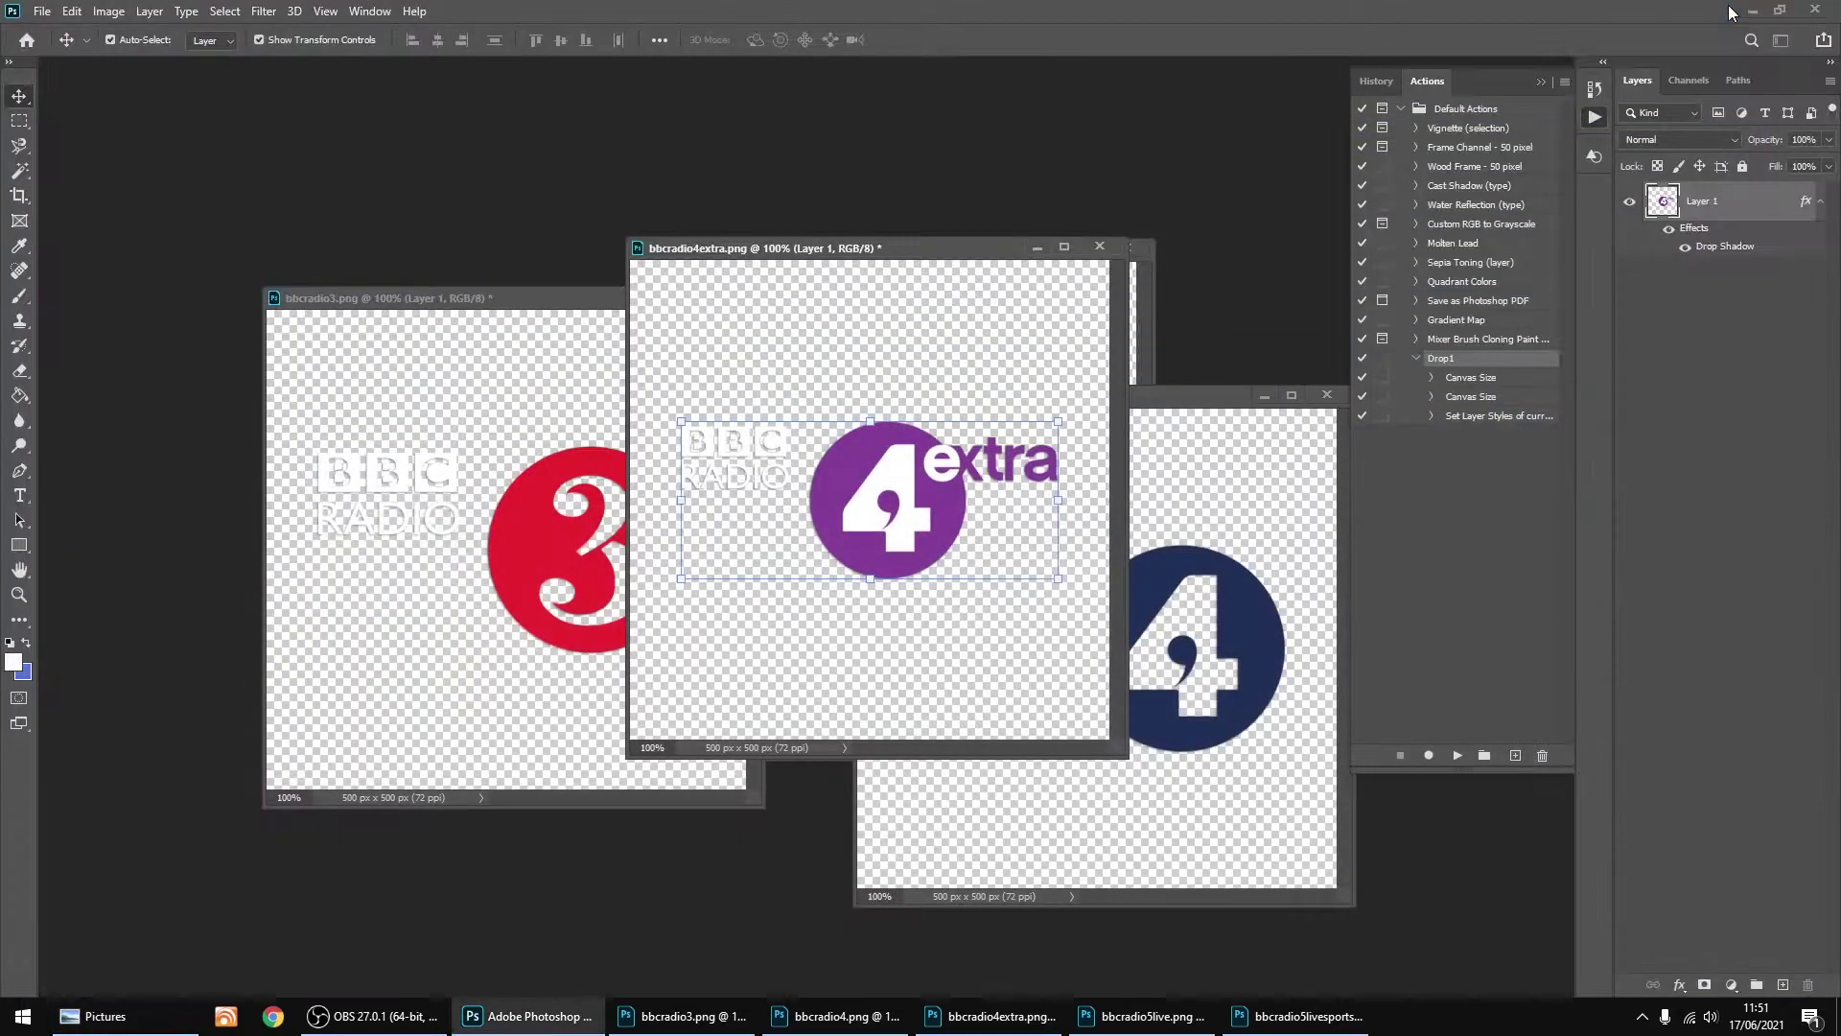
left_click_drag(837, 251, 804, 259)
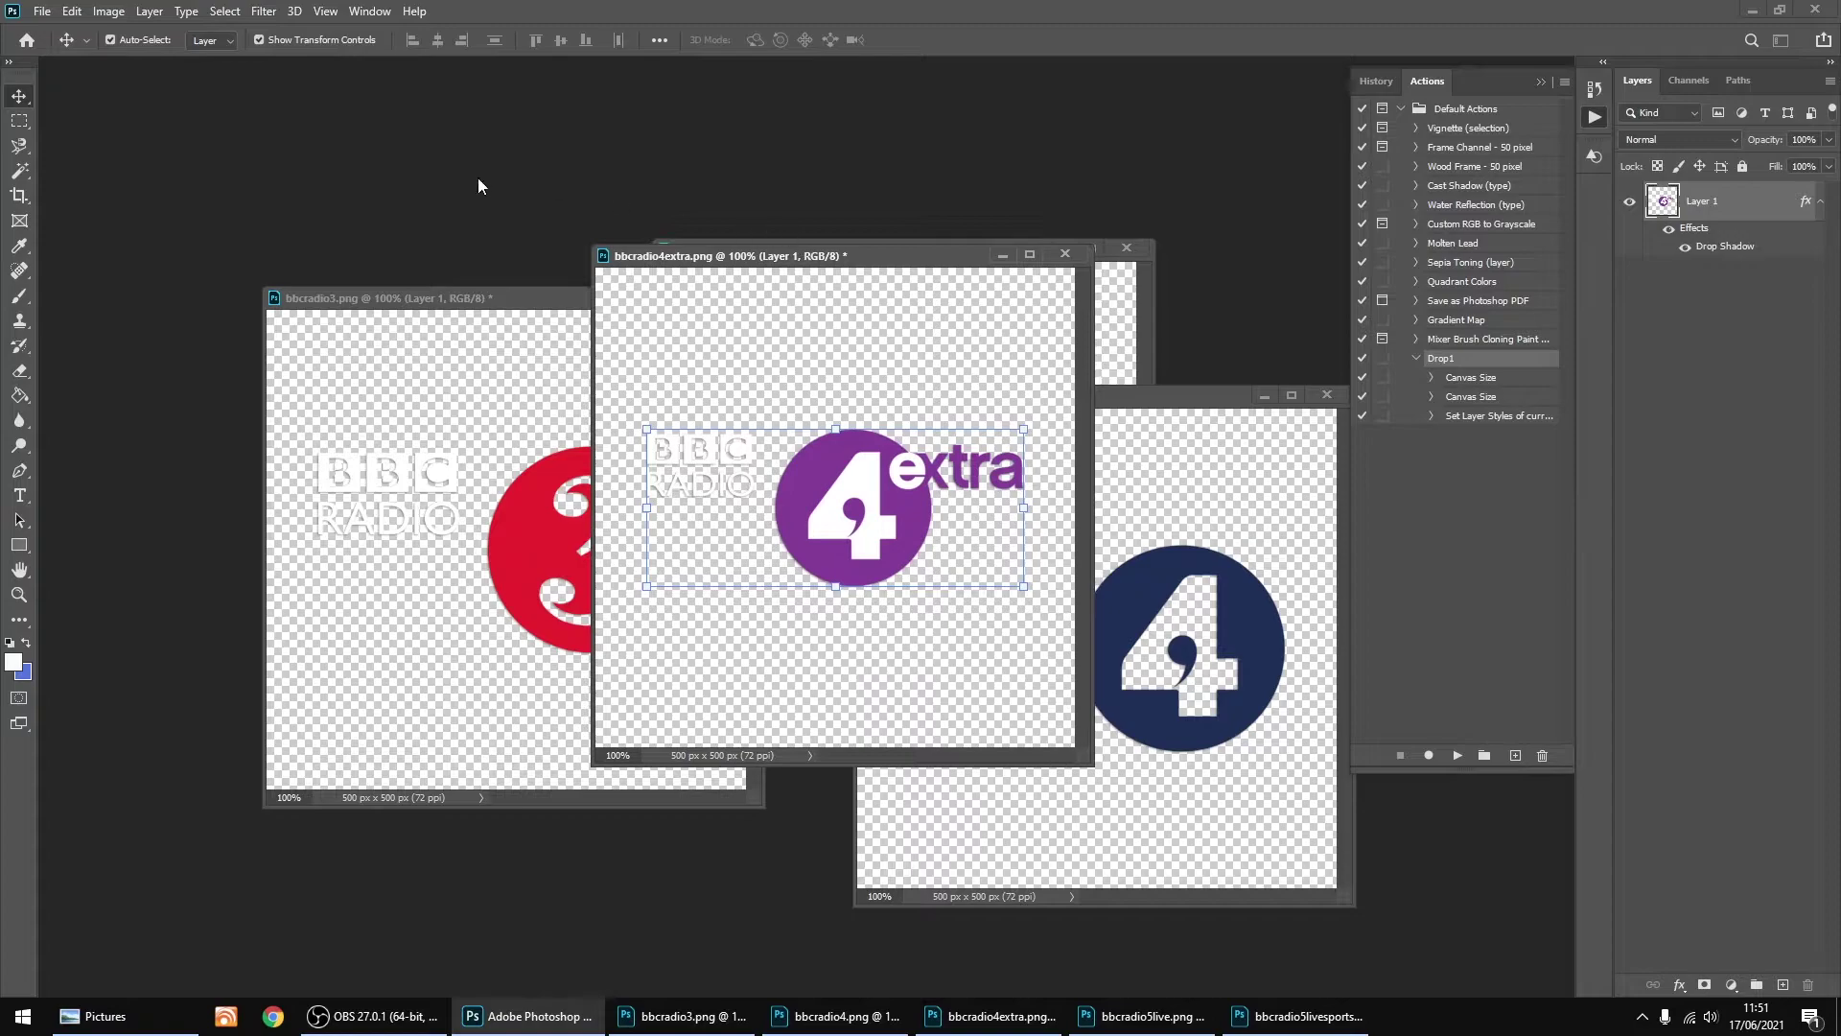
left_click(42, 13)
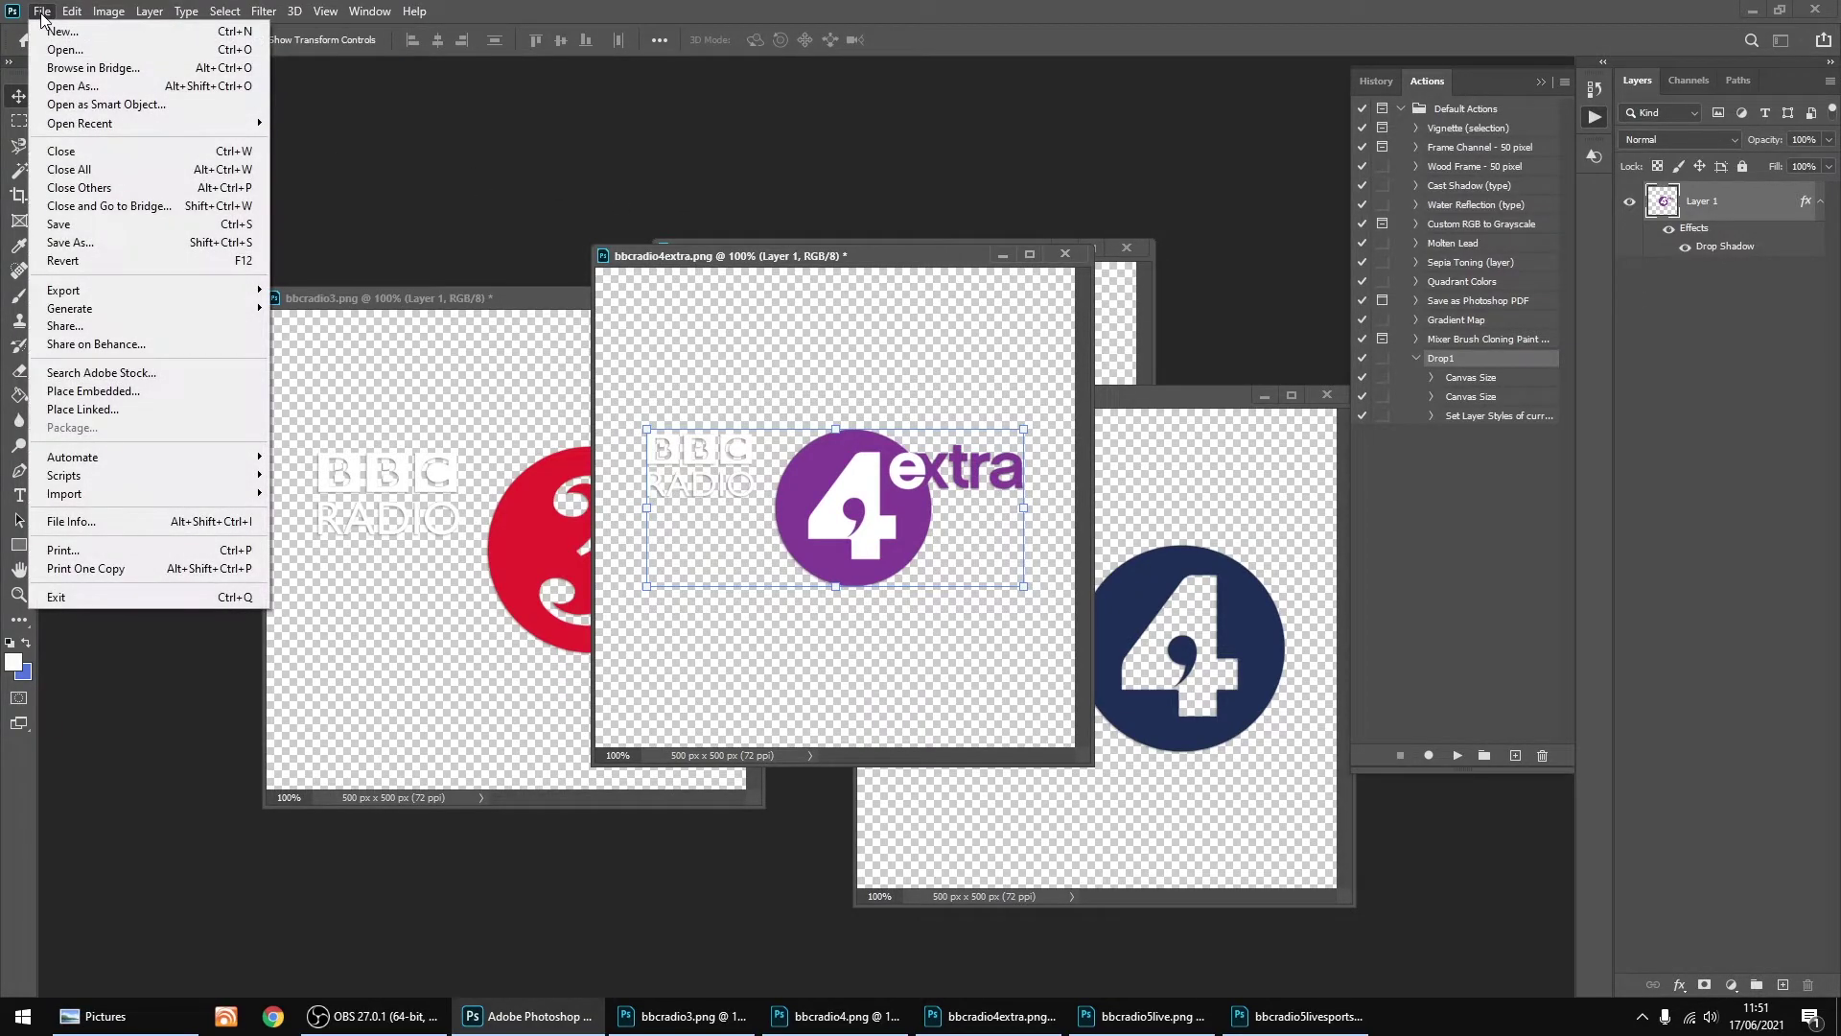
mouse_move(110, 284)
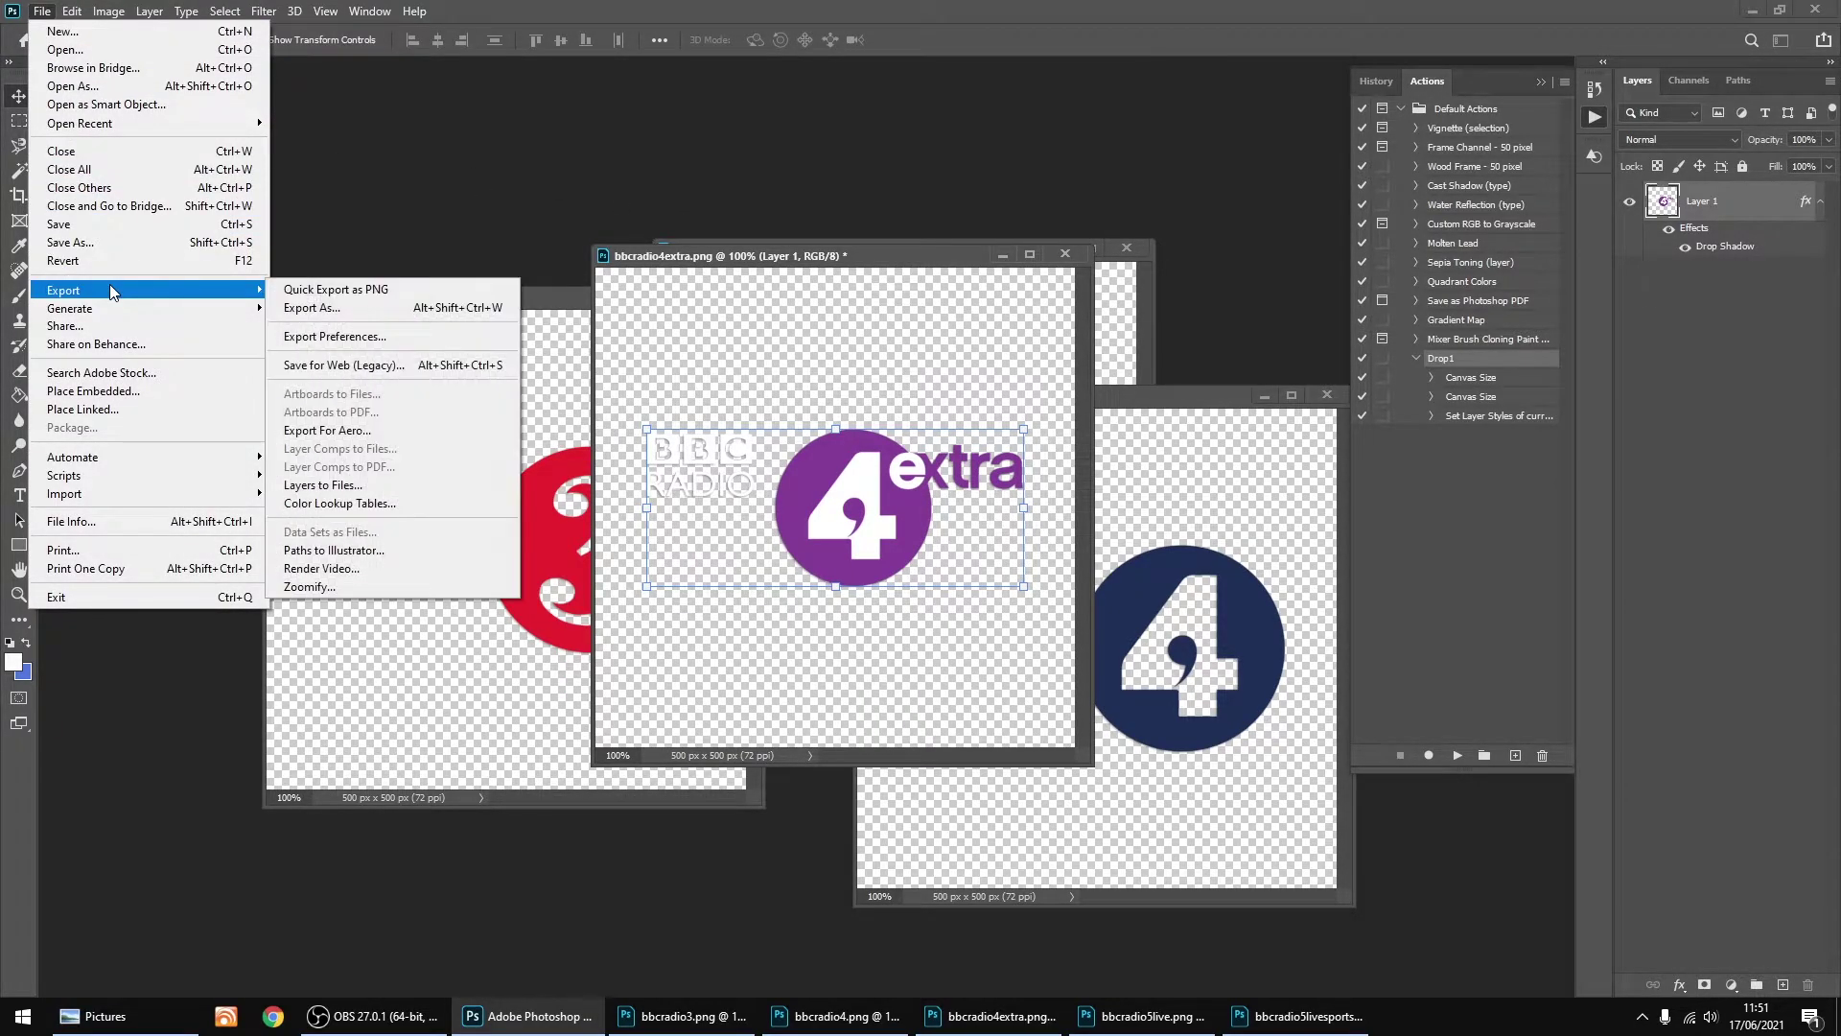
left_click(319, 366)
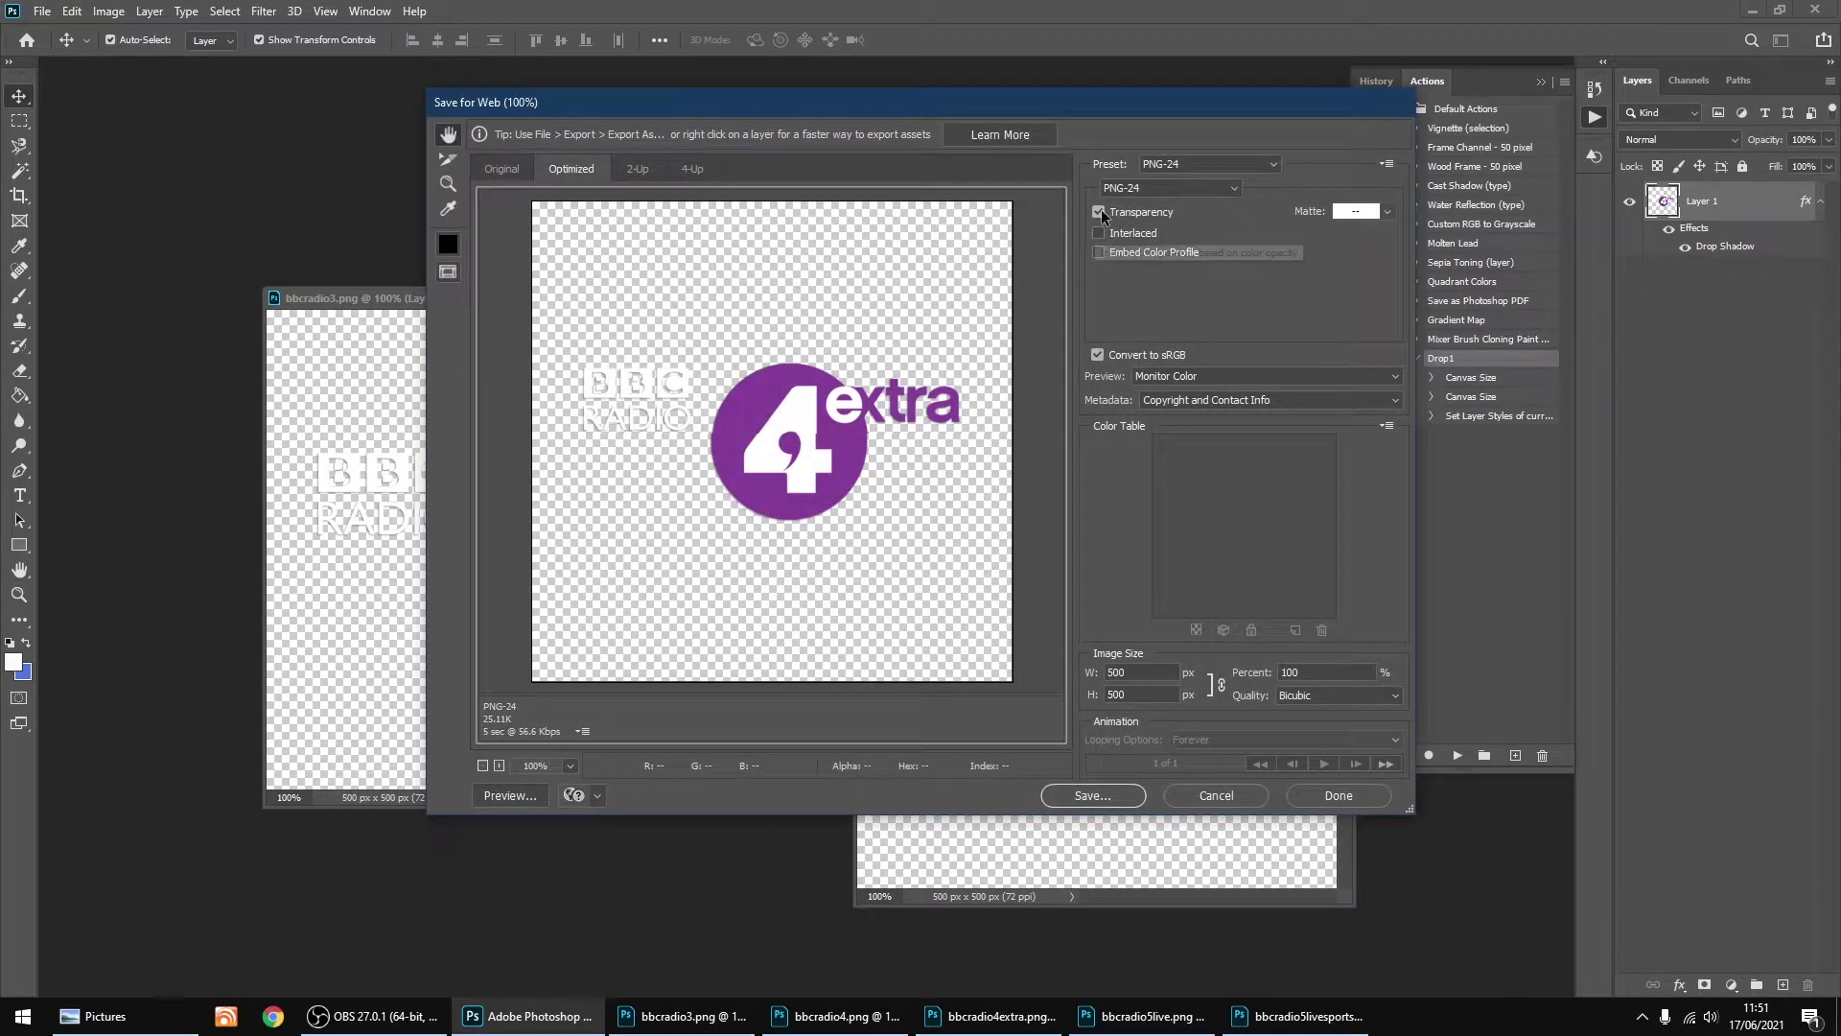
left_click(1172, 163)
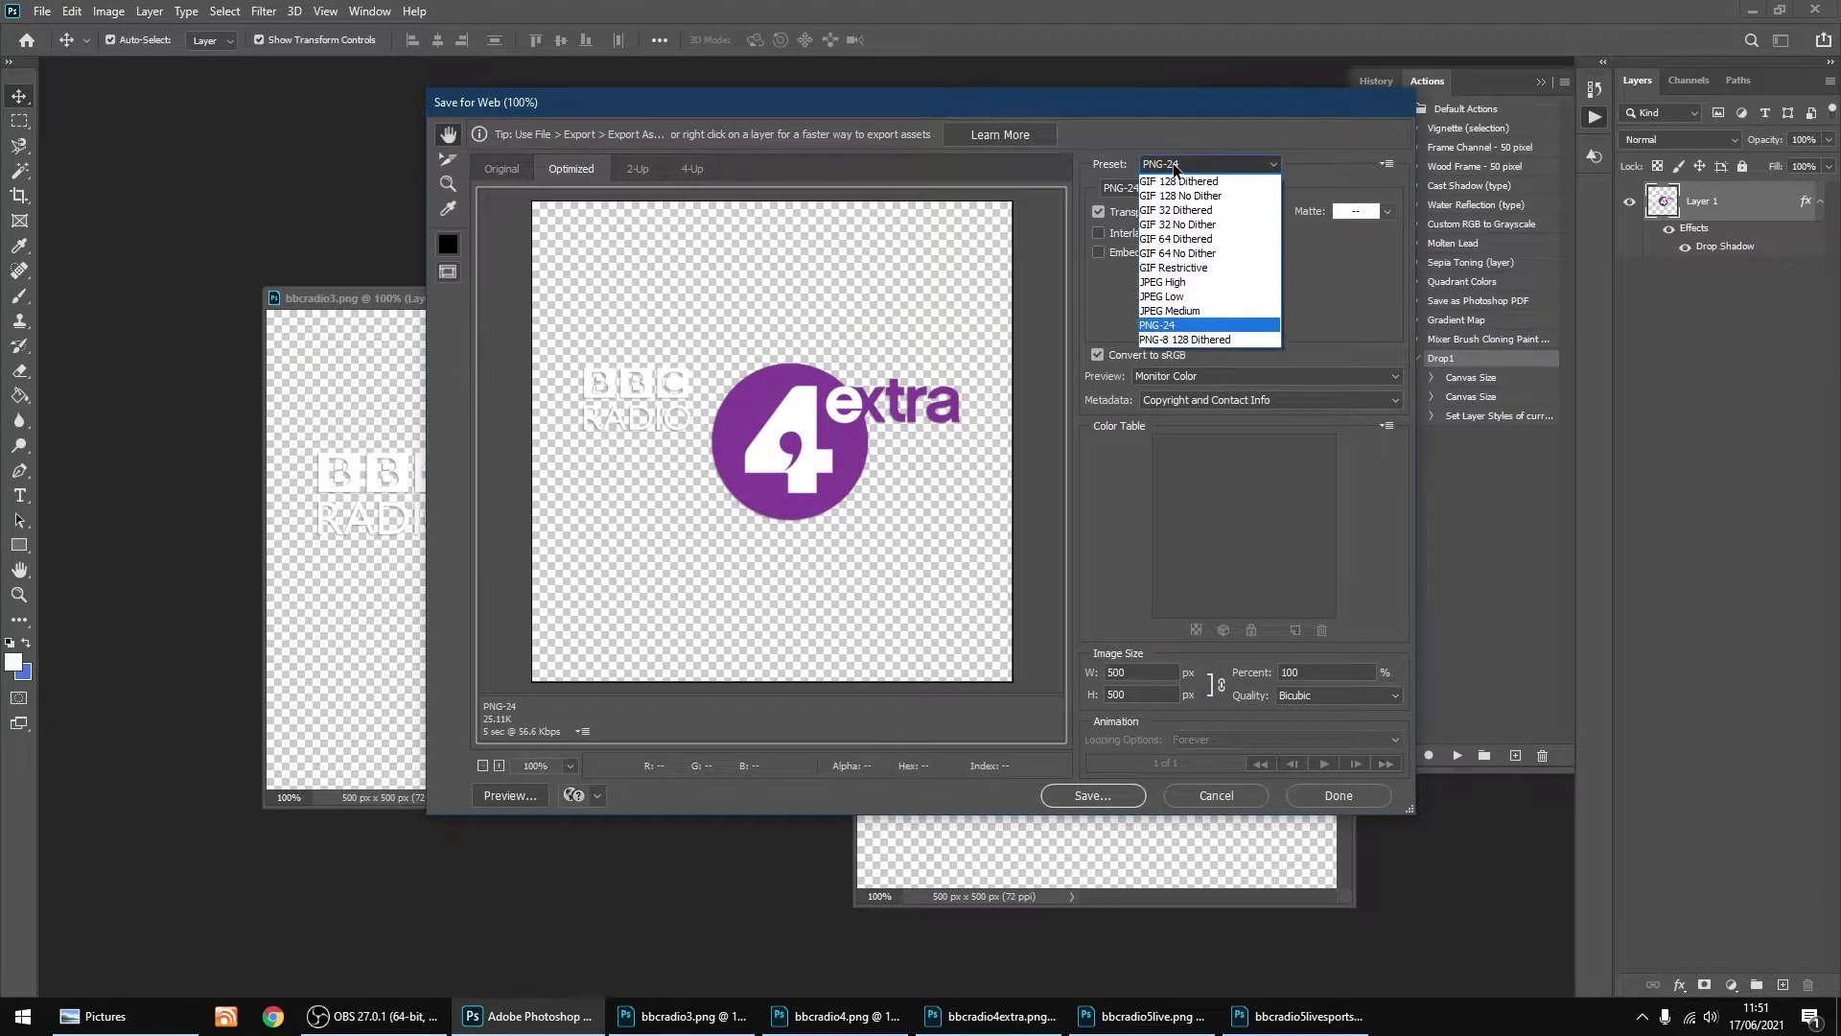
left_click(1166, 327)
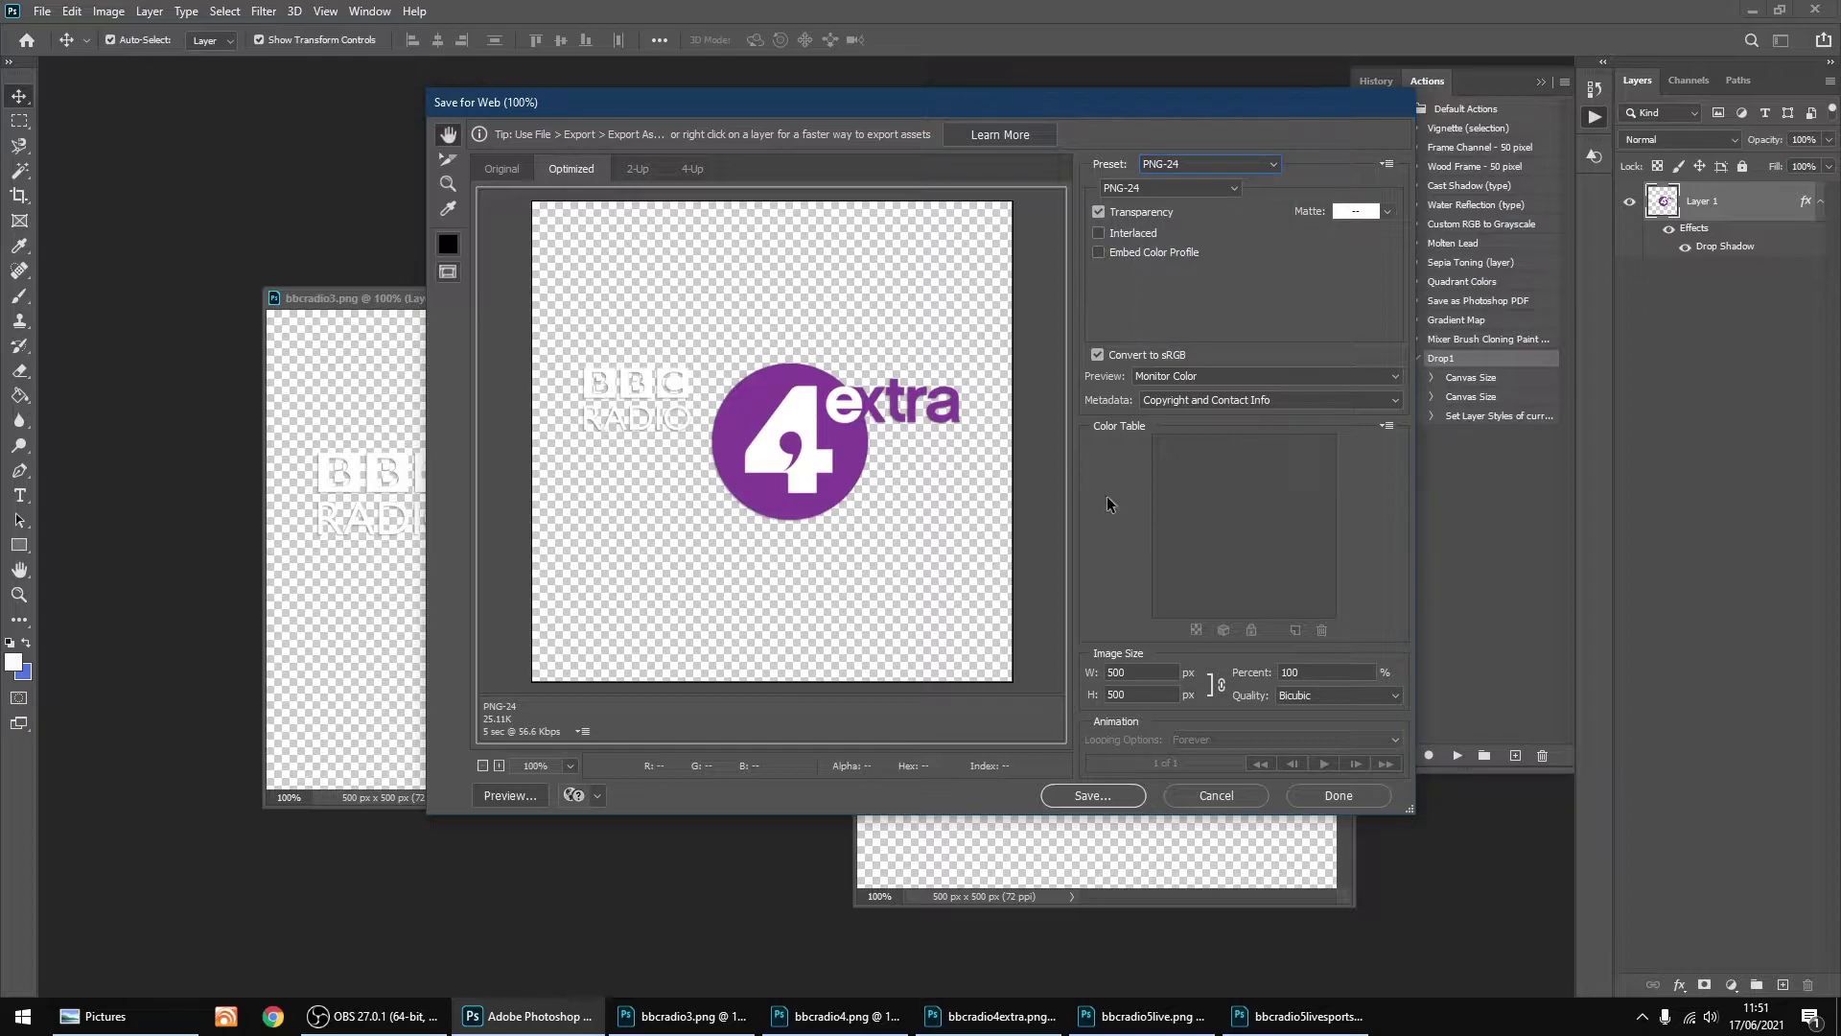
Step: Save it as bbcradio4extra.png into Pictures > picons
left_click(1075, 793)
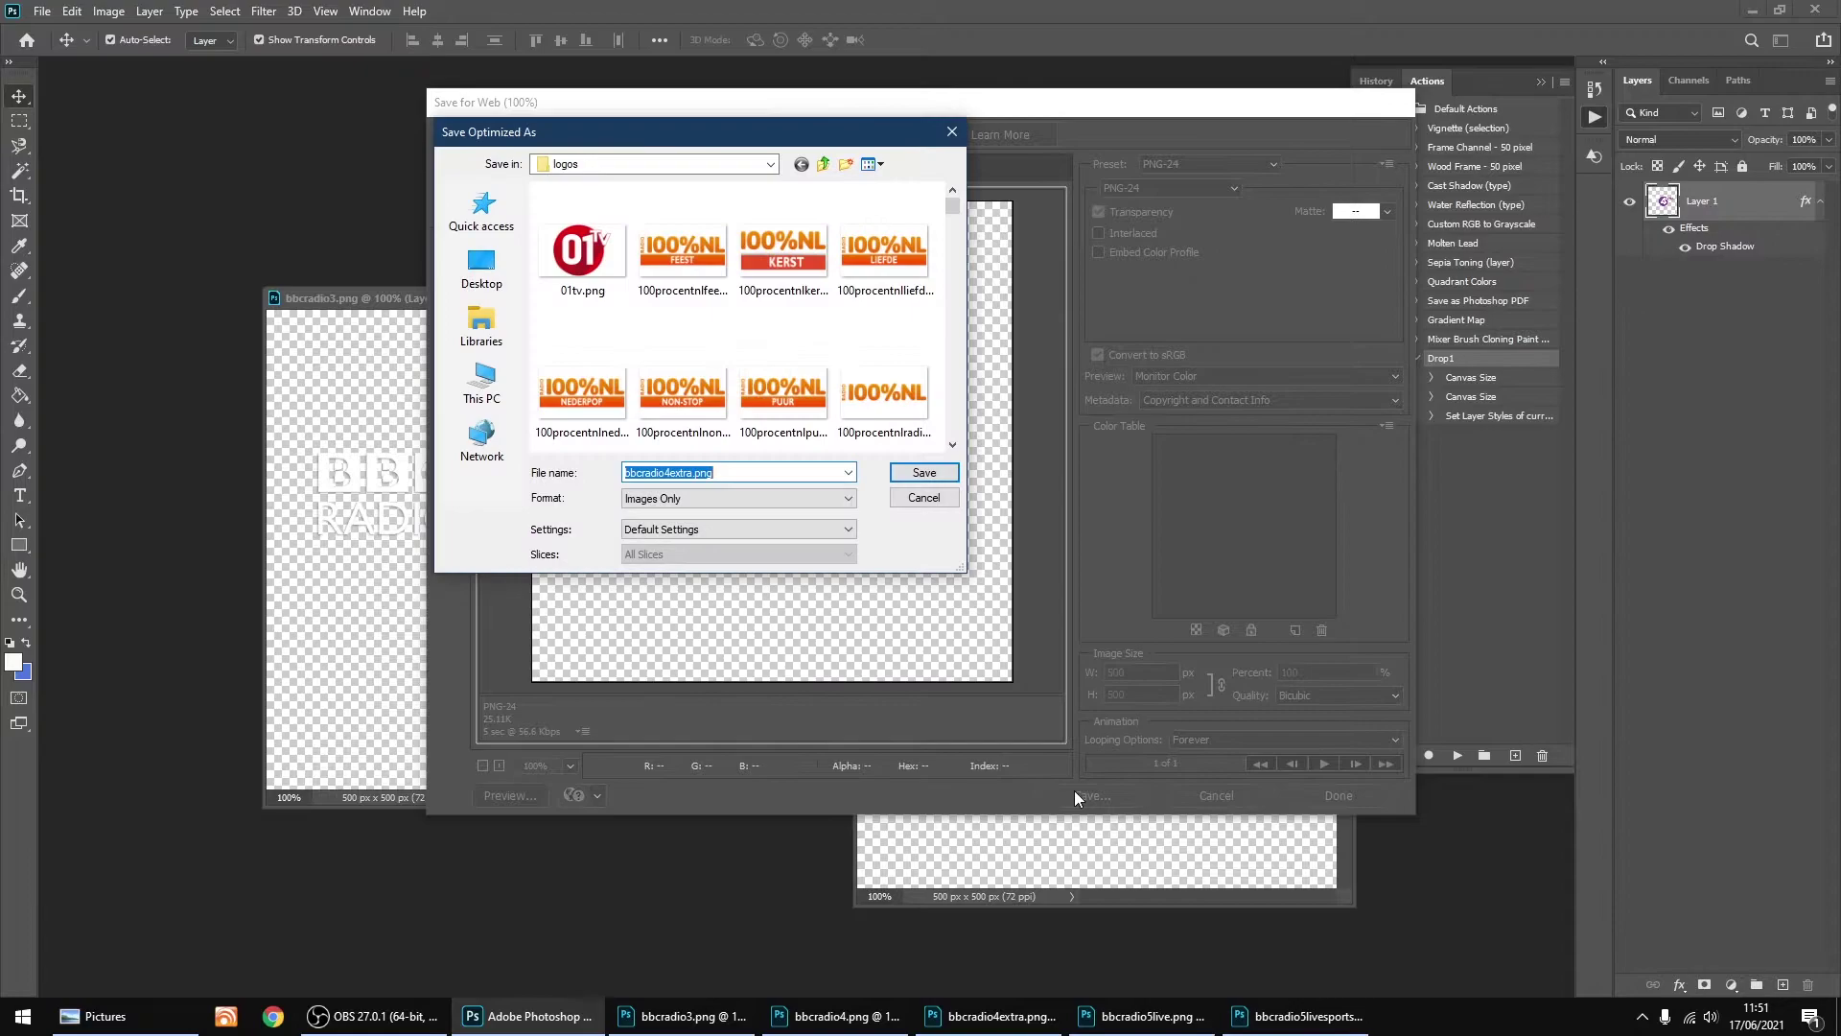
left_click(498, 338)
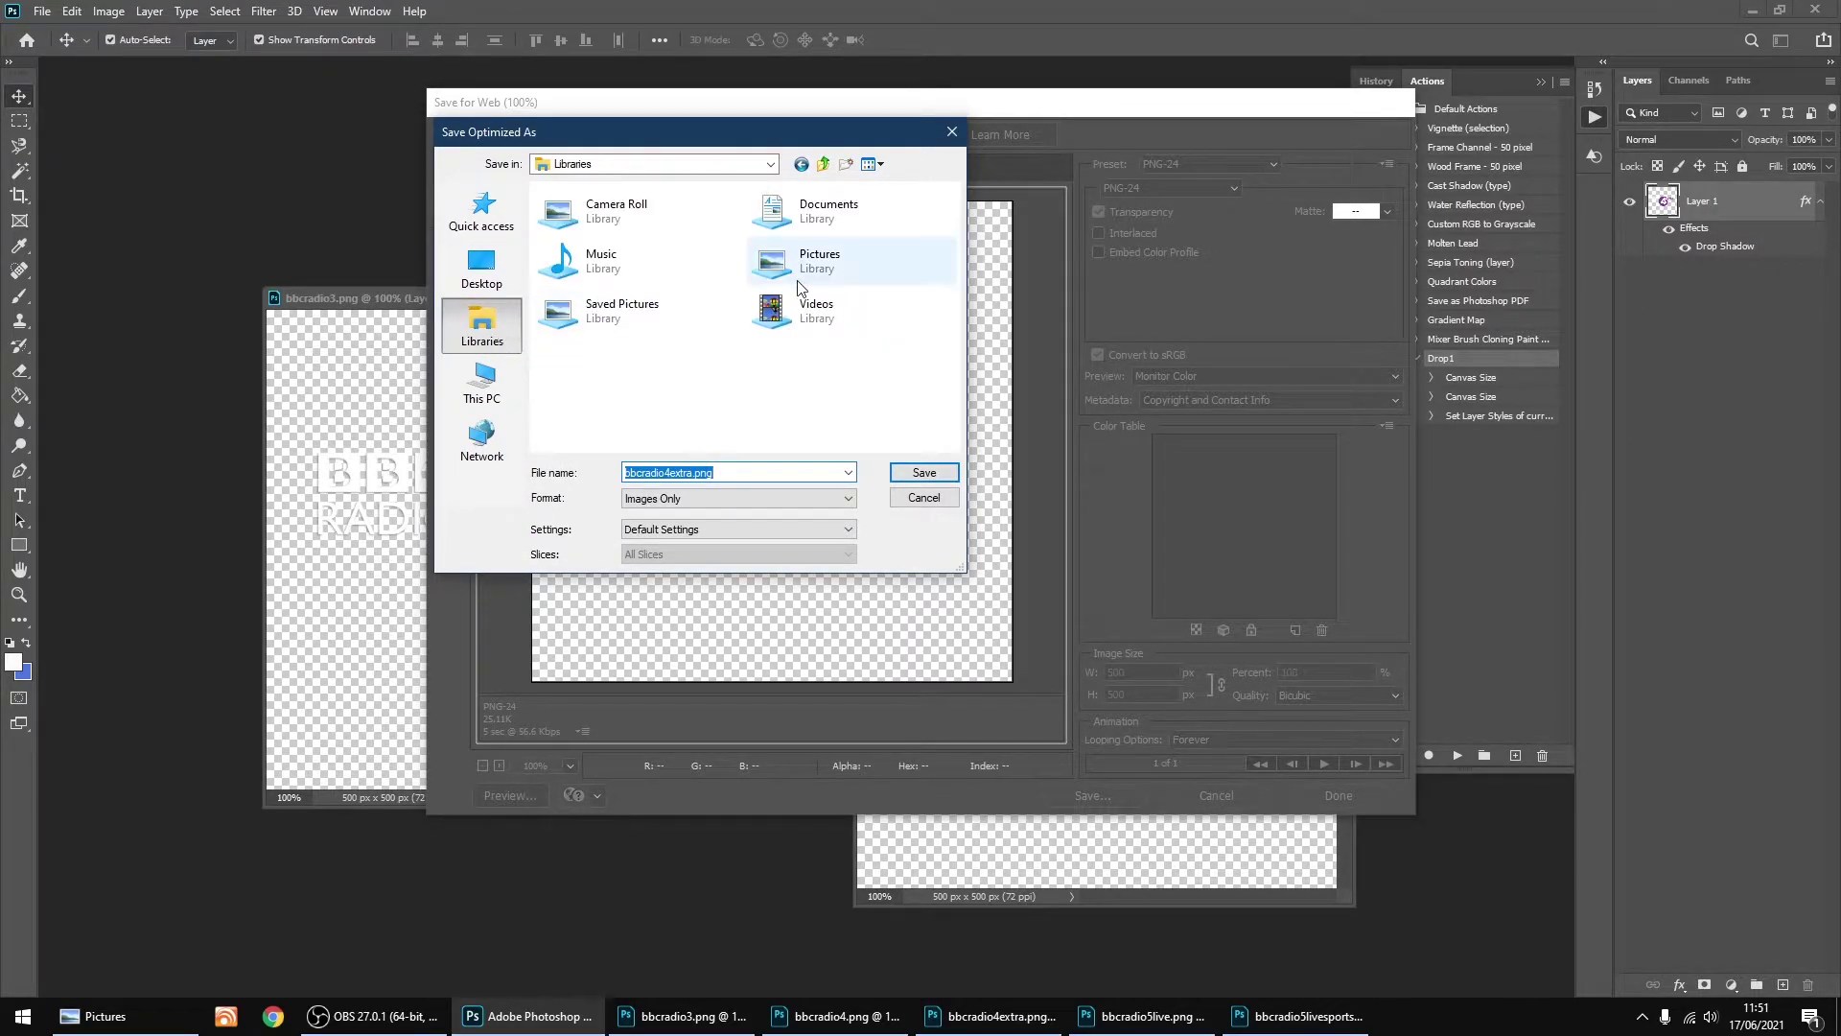
left_click(803, 281)
double_click(803, 281)
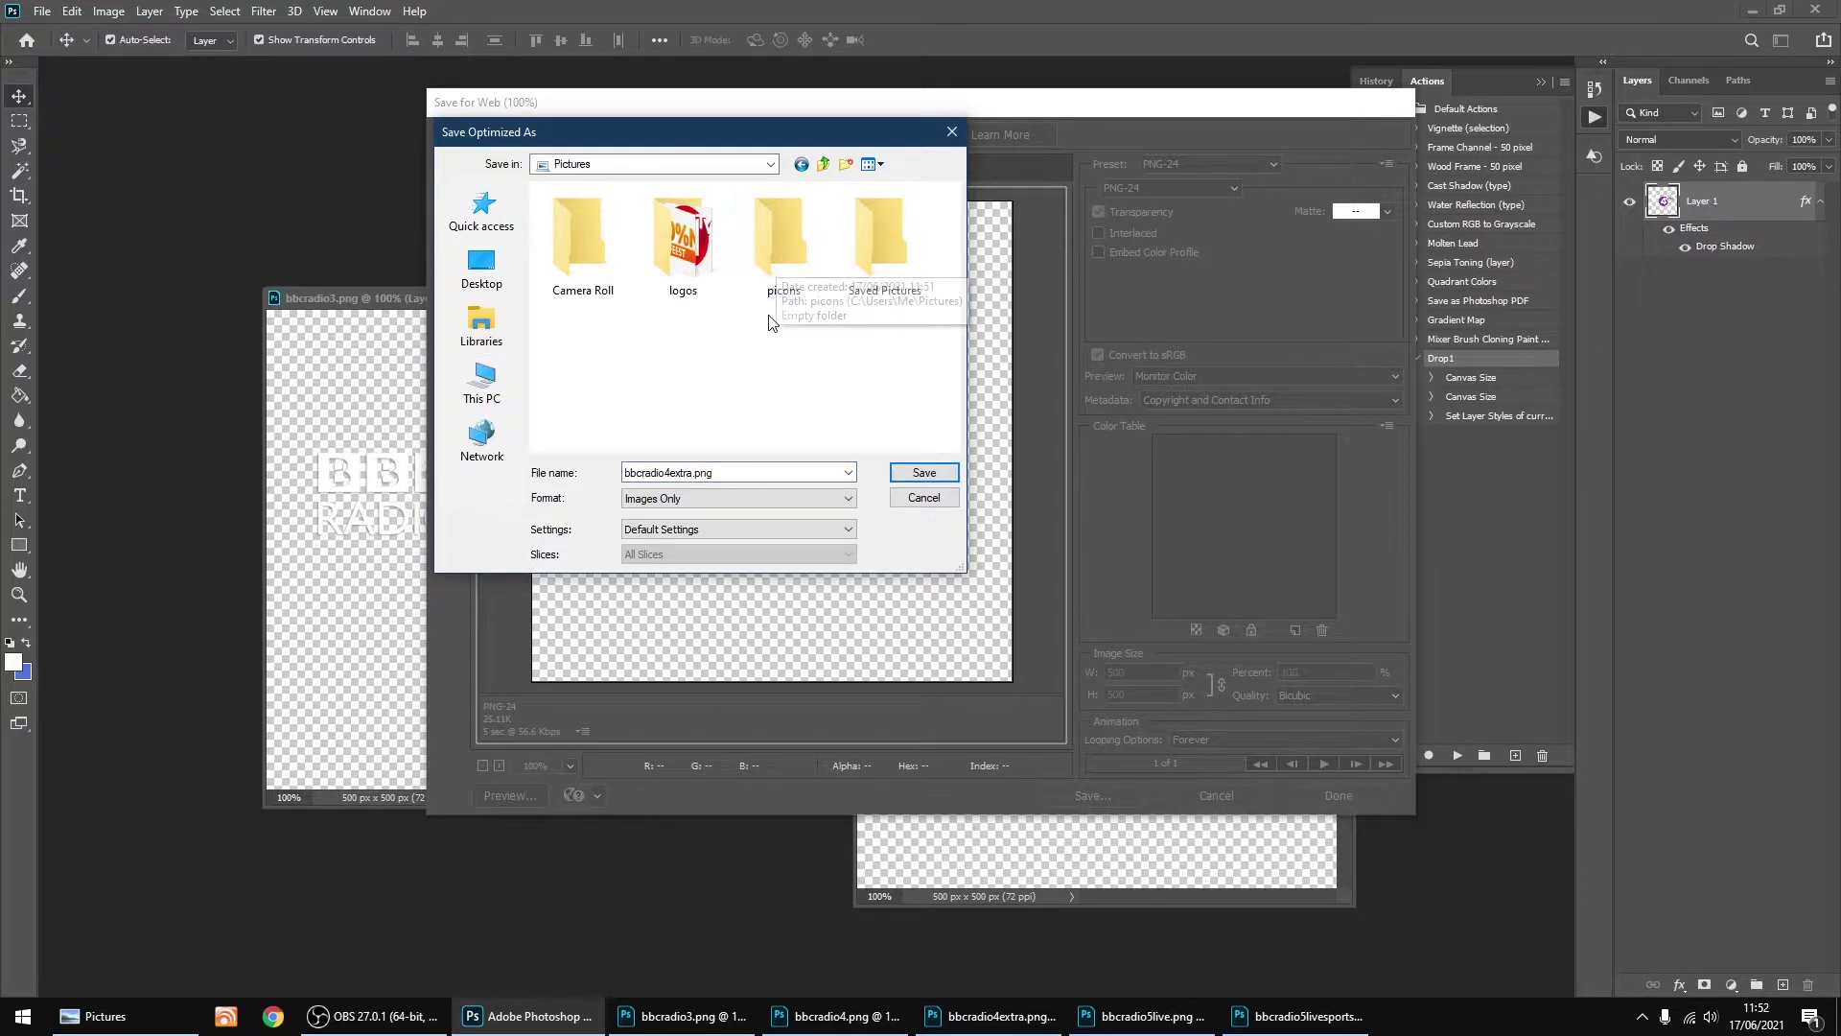
double_click(784, 251)
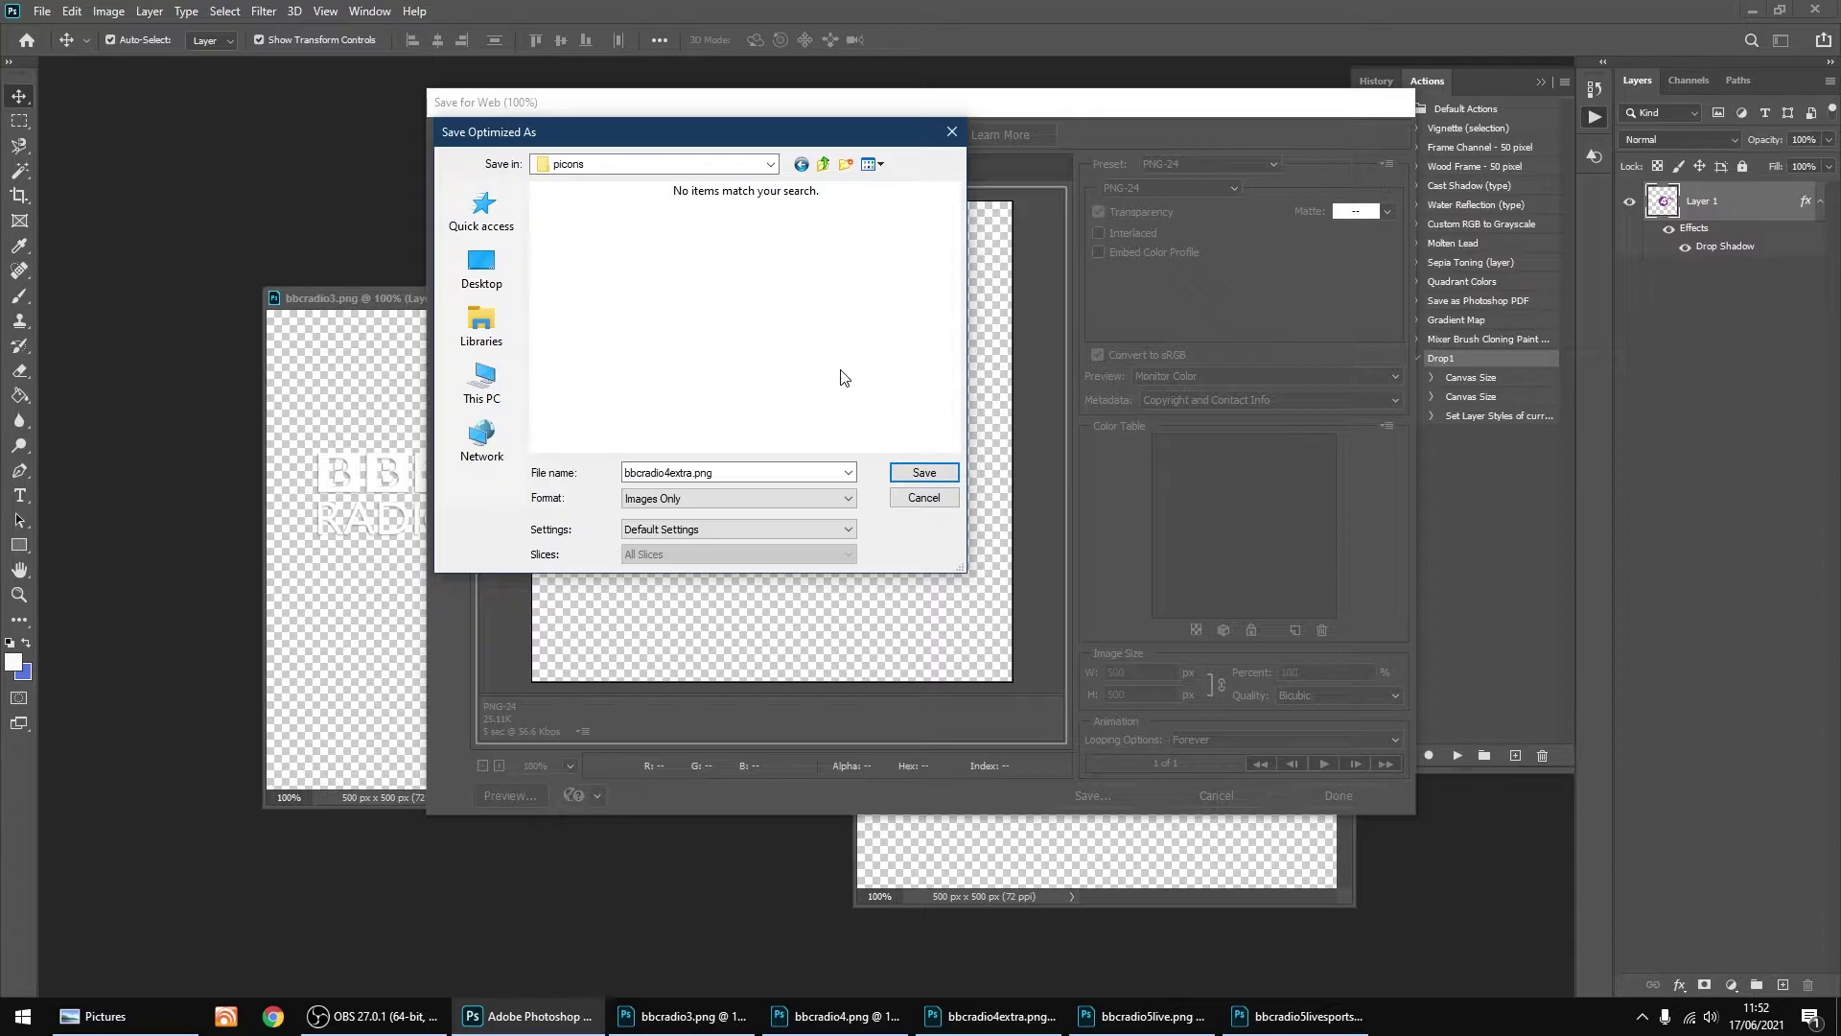
left_click(924, 473)
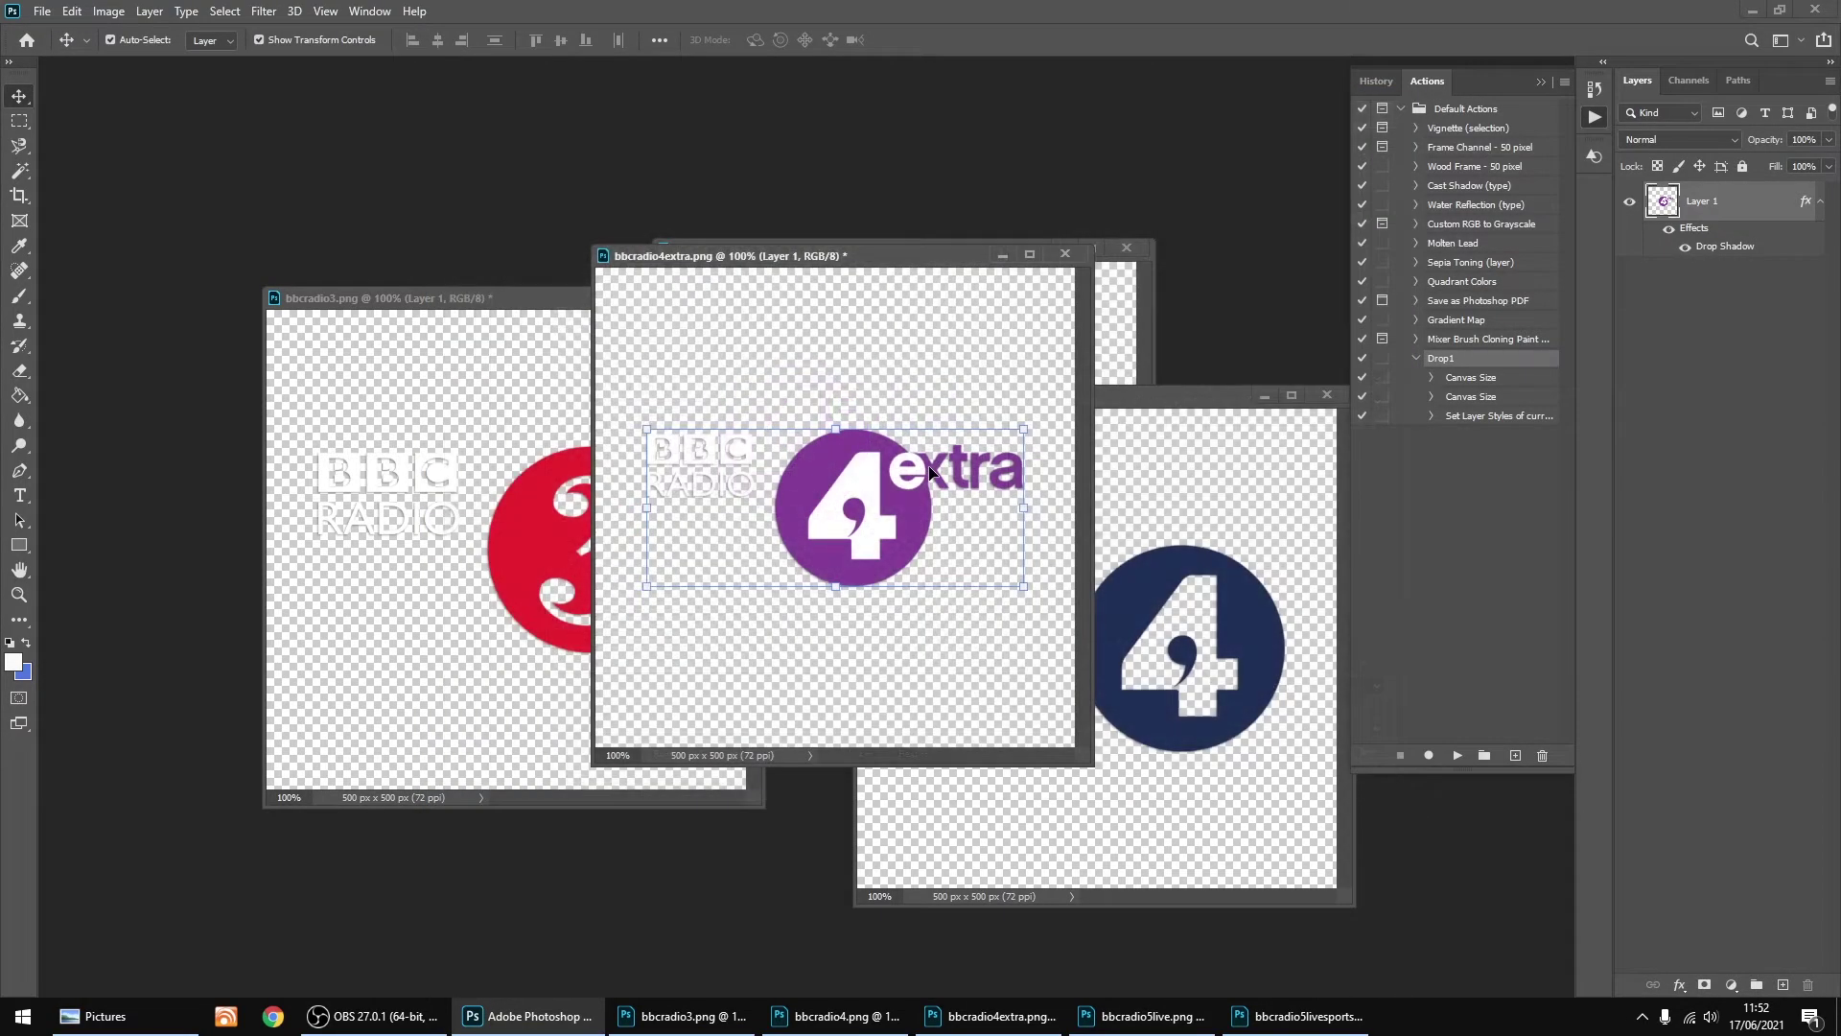
Step: Close the bbcradio4extra document without saving changes
left_click(1065, 253)
left_click(919, 378)
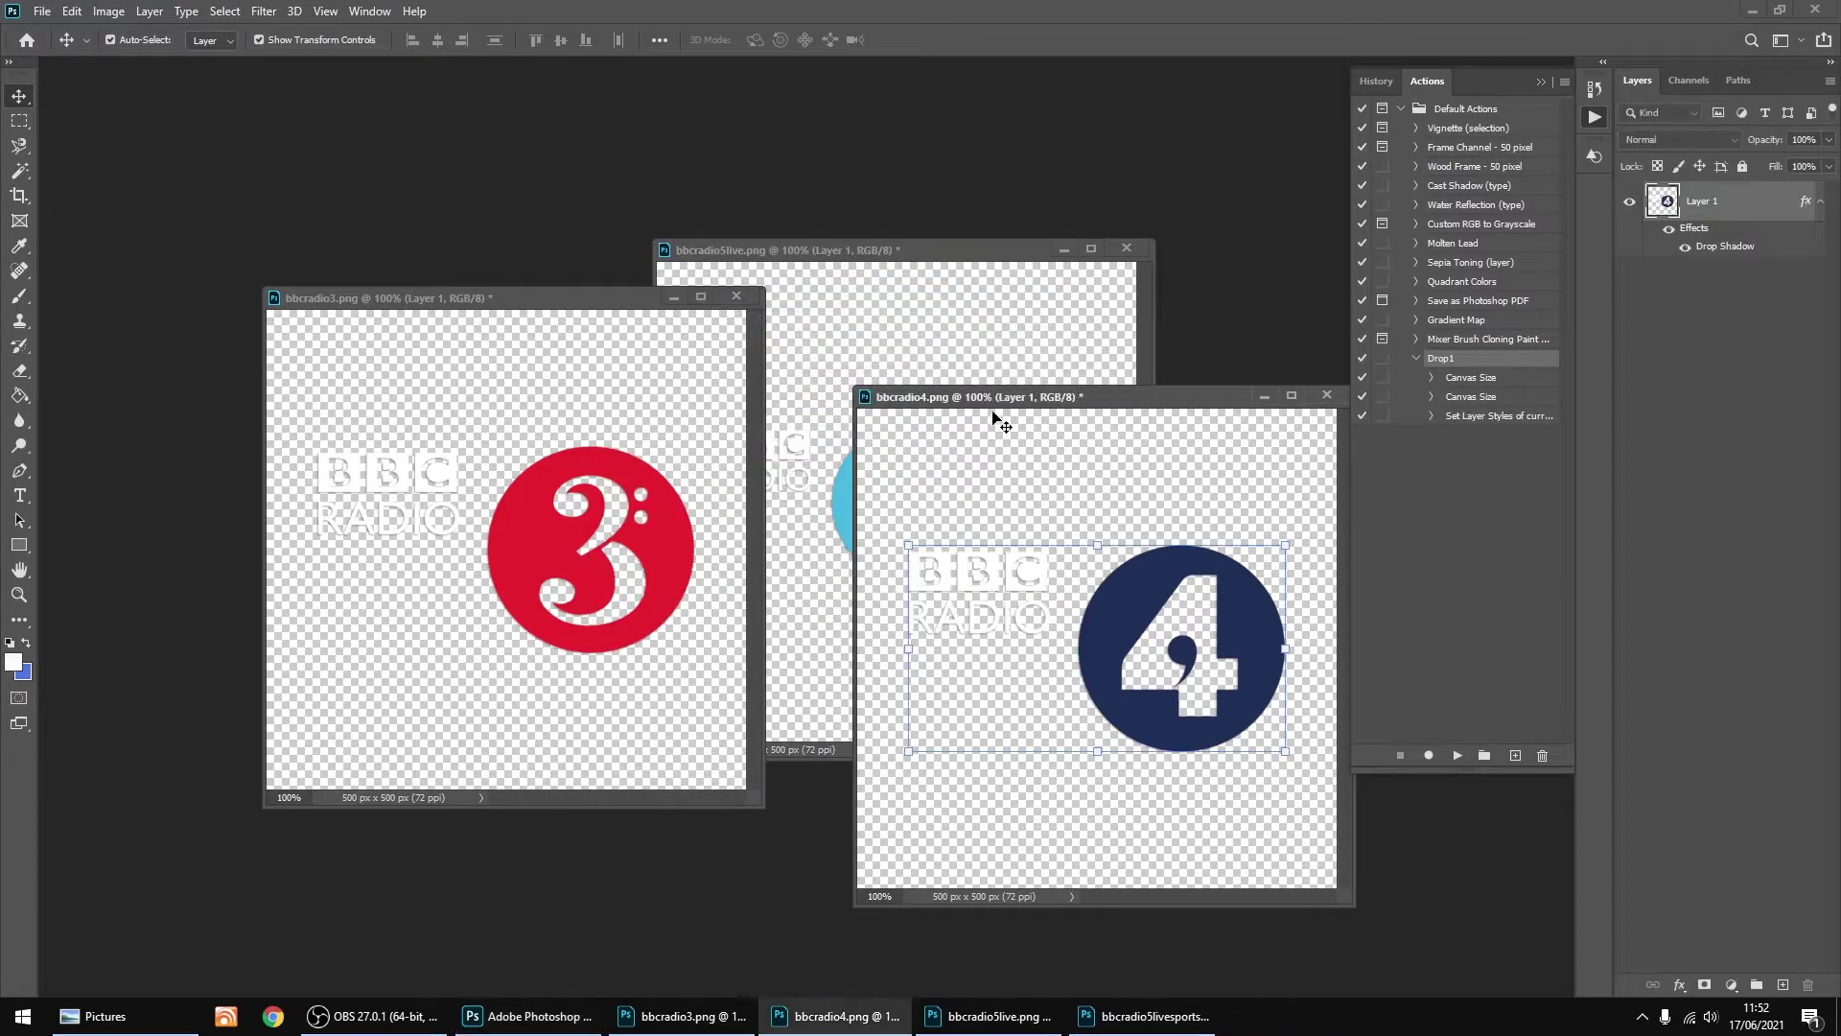
left_click_drag(1003, 404, 720, 366)
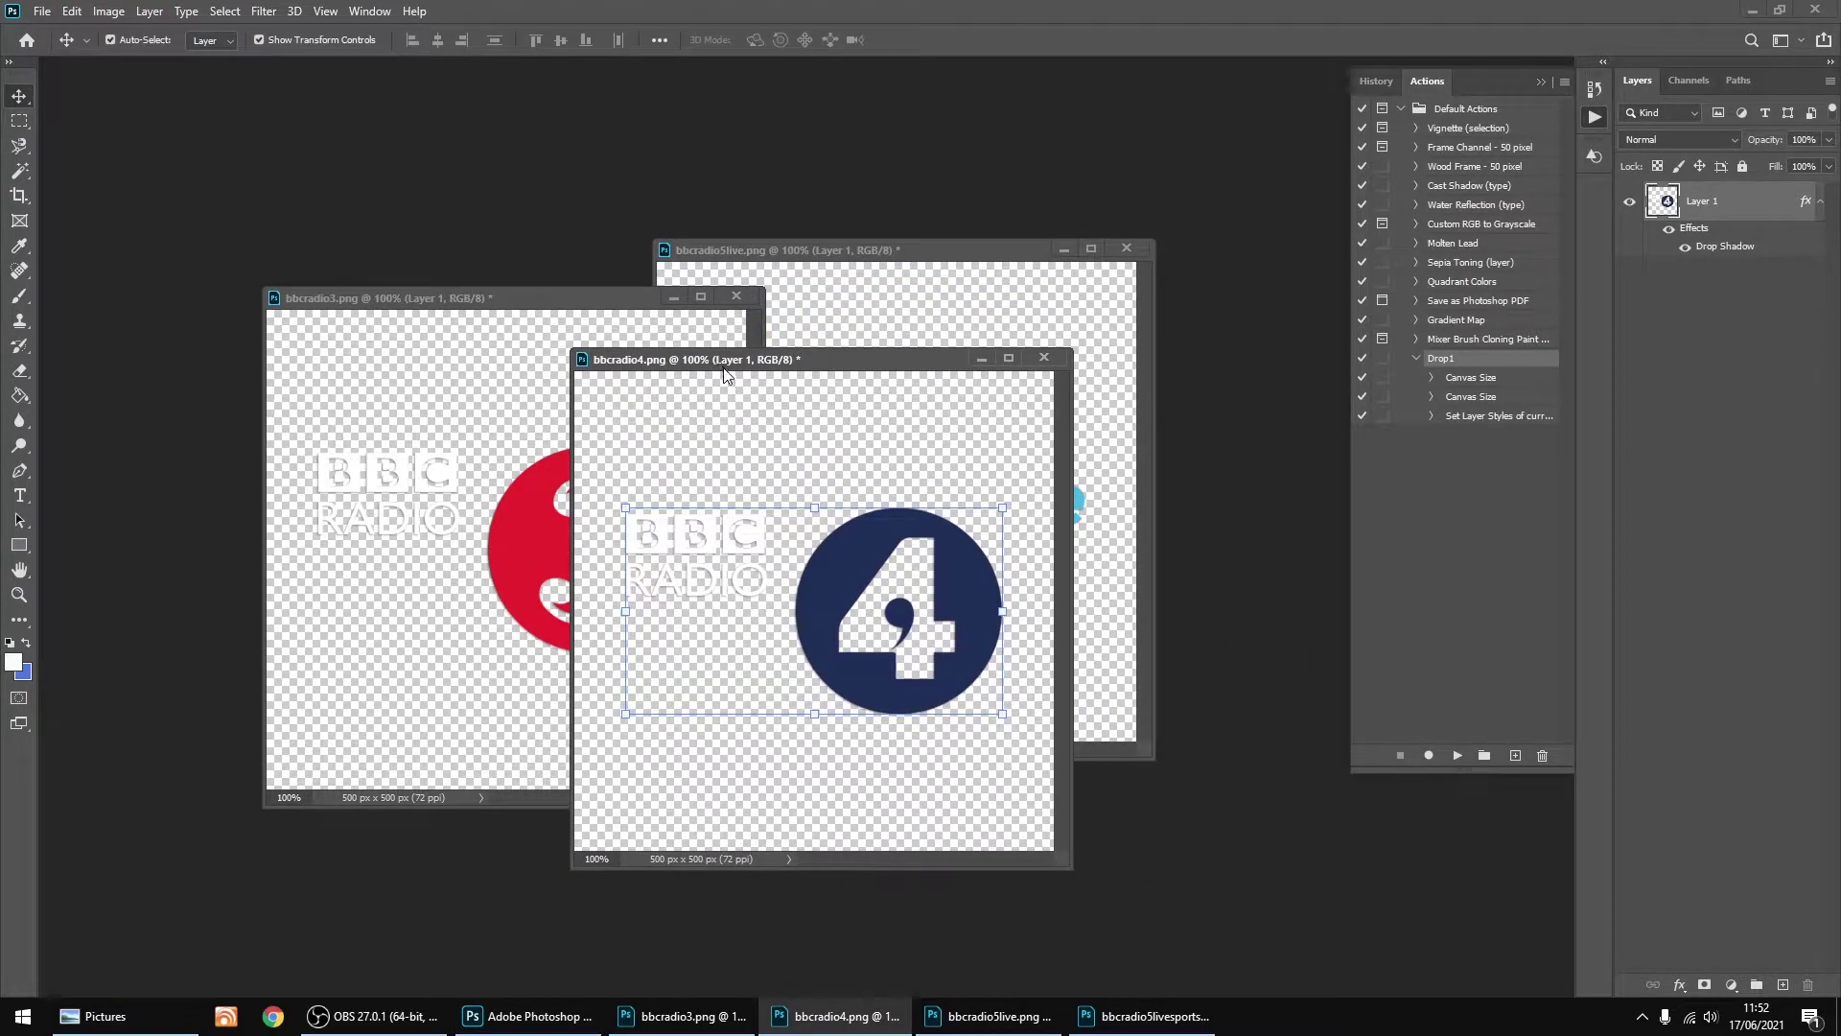
Step: Export the Radio 4 logo as bbcradio4.png into picons, then close it unsaved
left_click(45, 13)
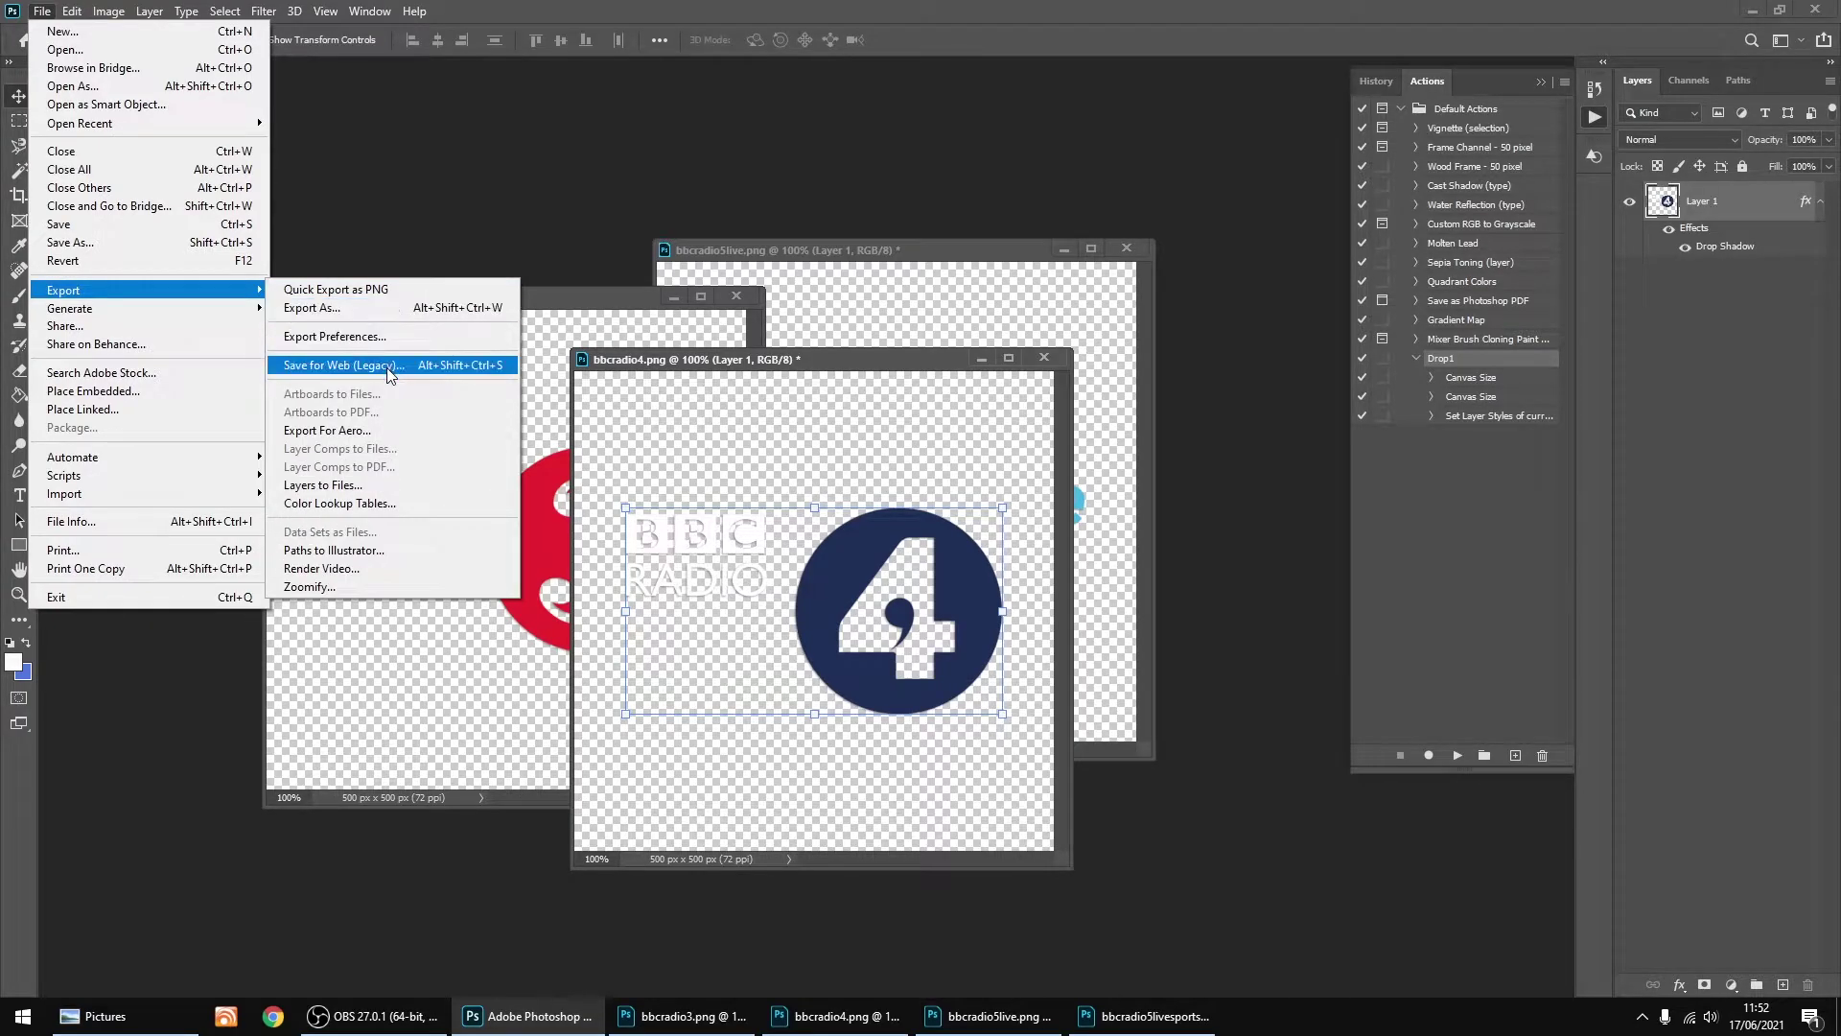
left_click(387, 366)
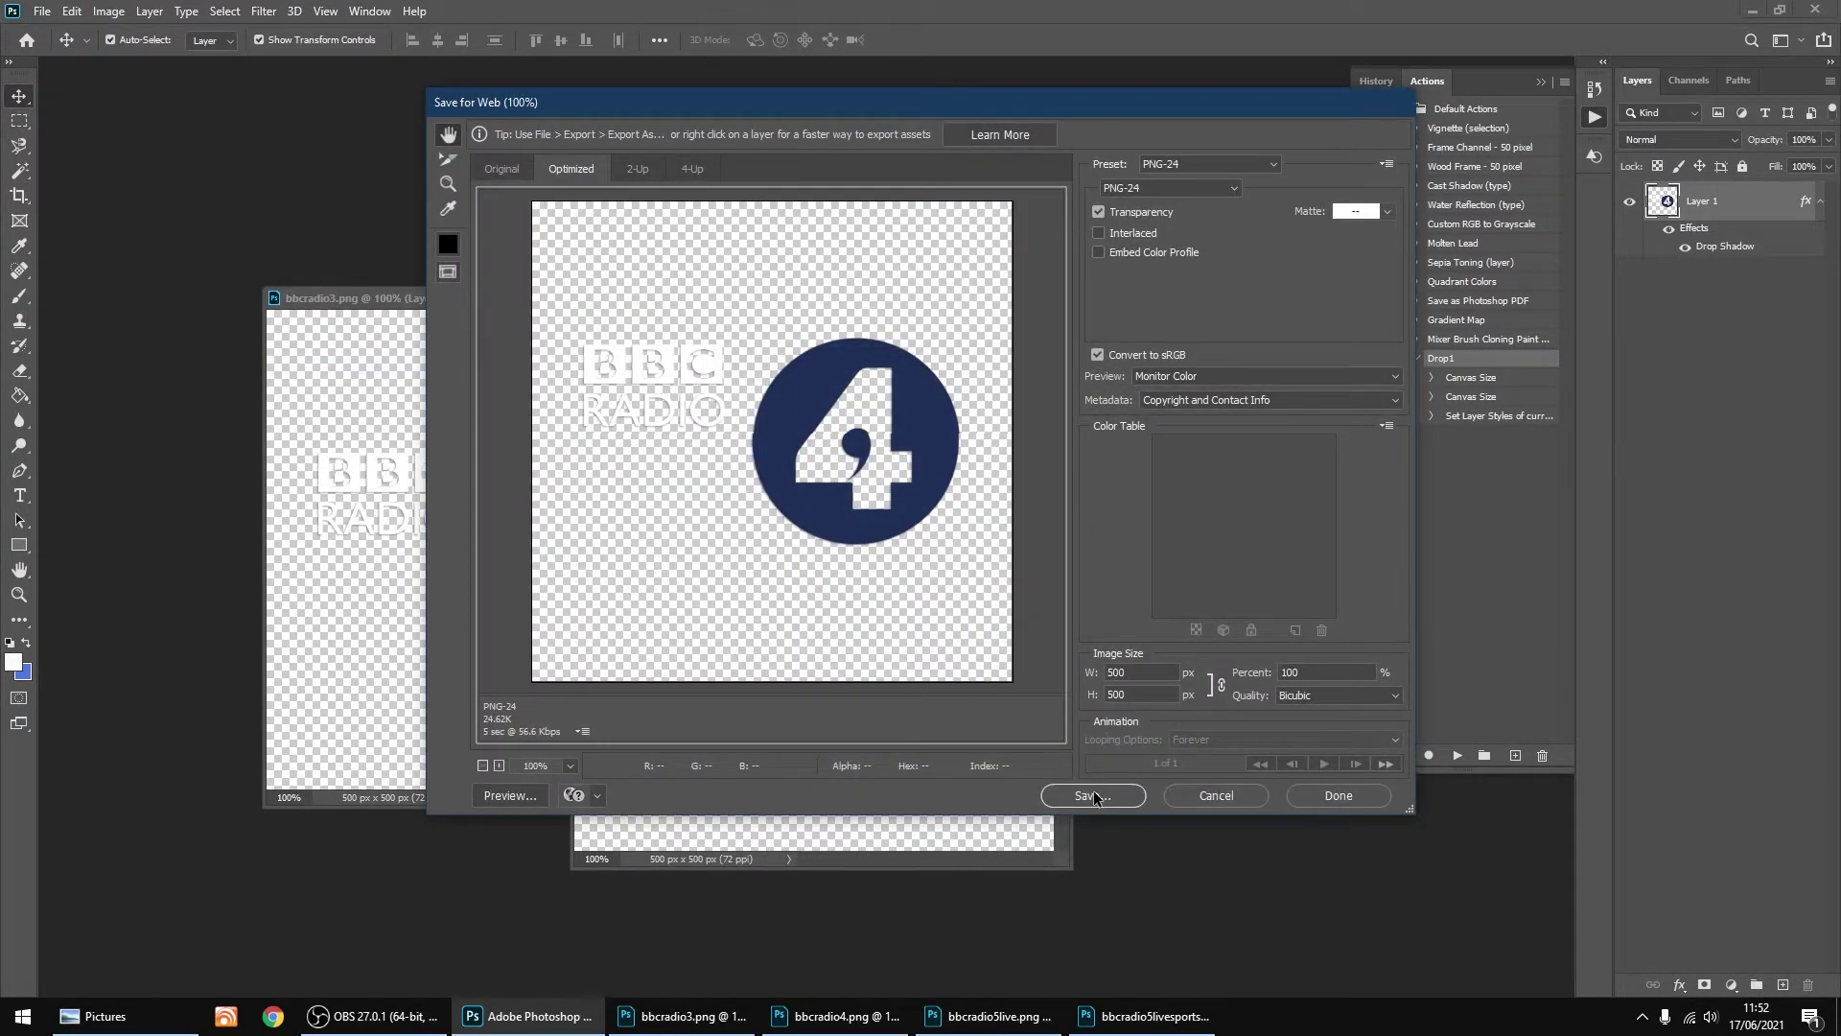
left_click(1093, 795)
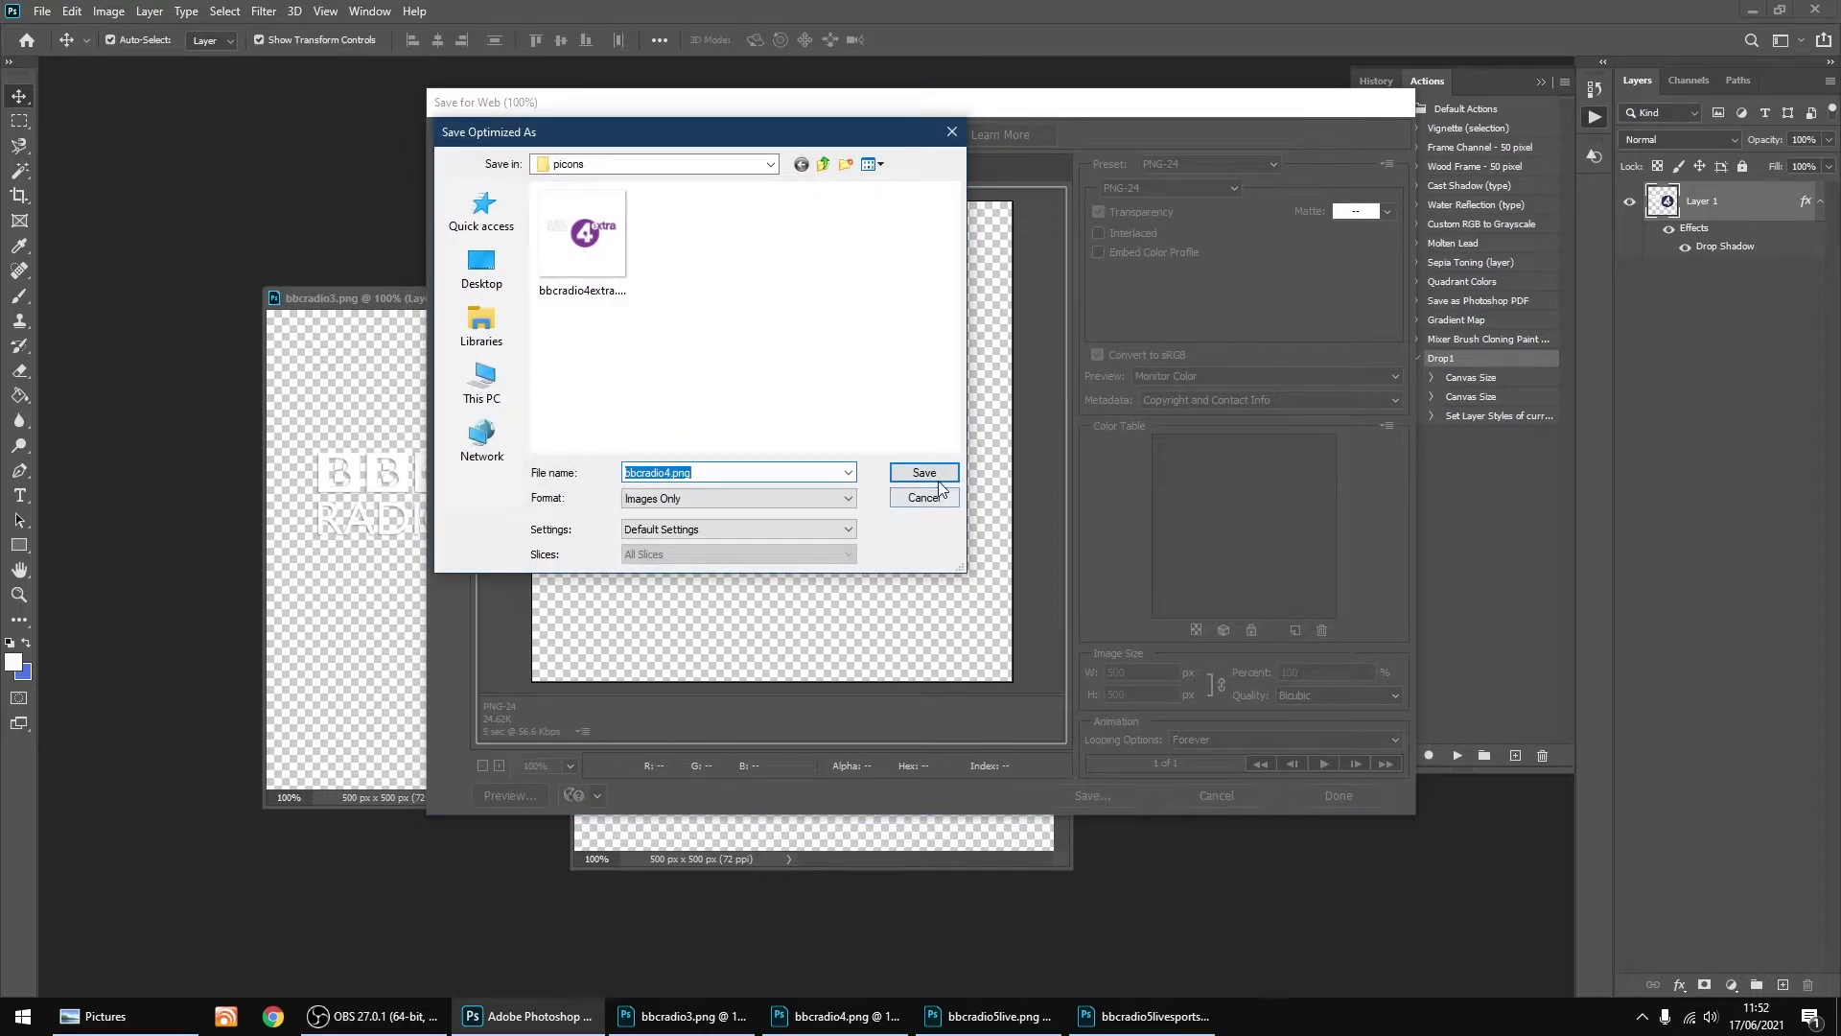
left_click(933, 477)
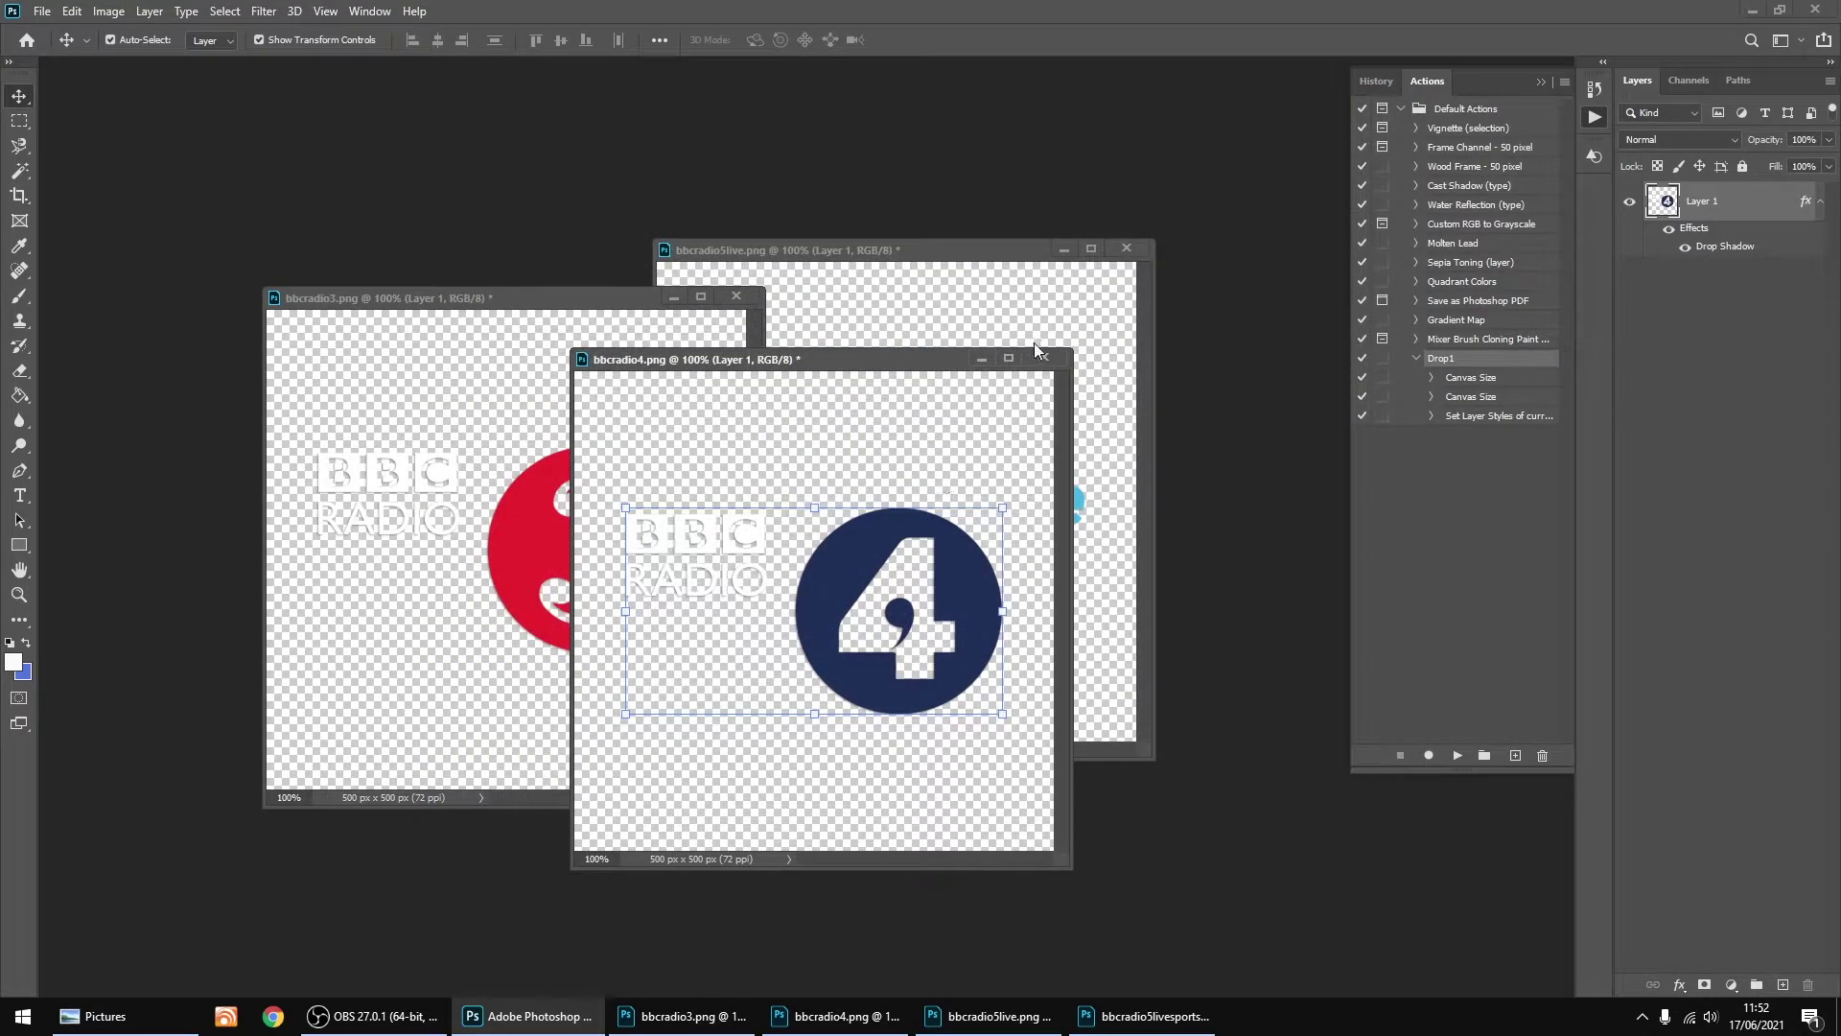
left_click(1046, 359)
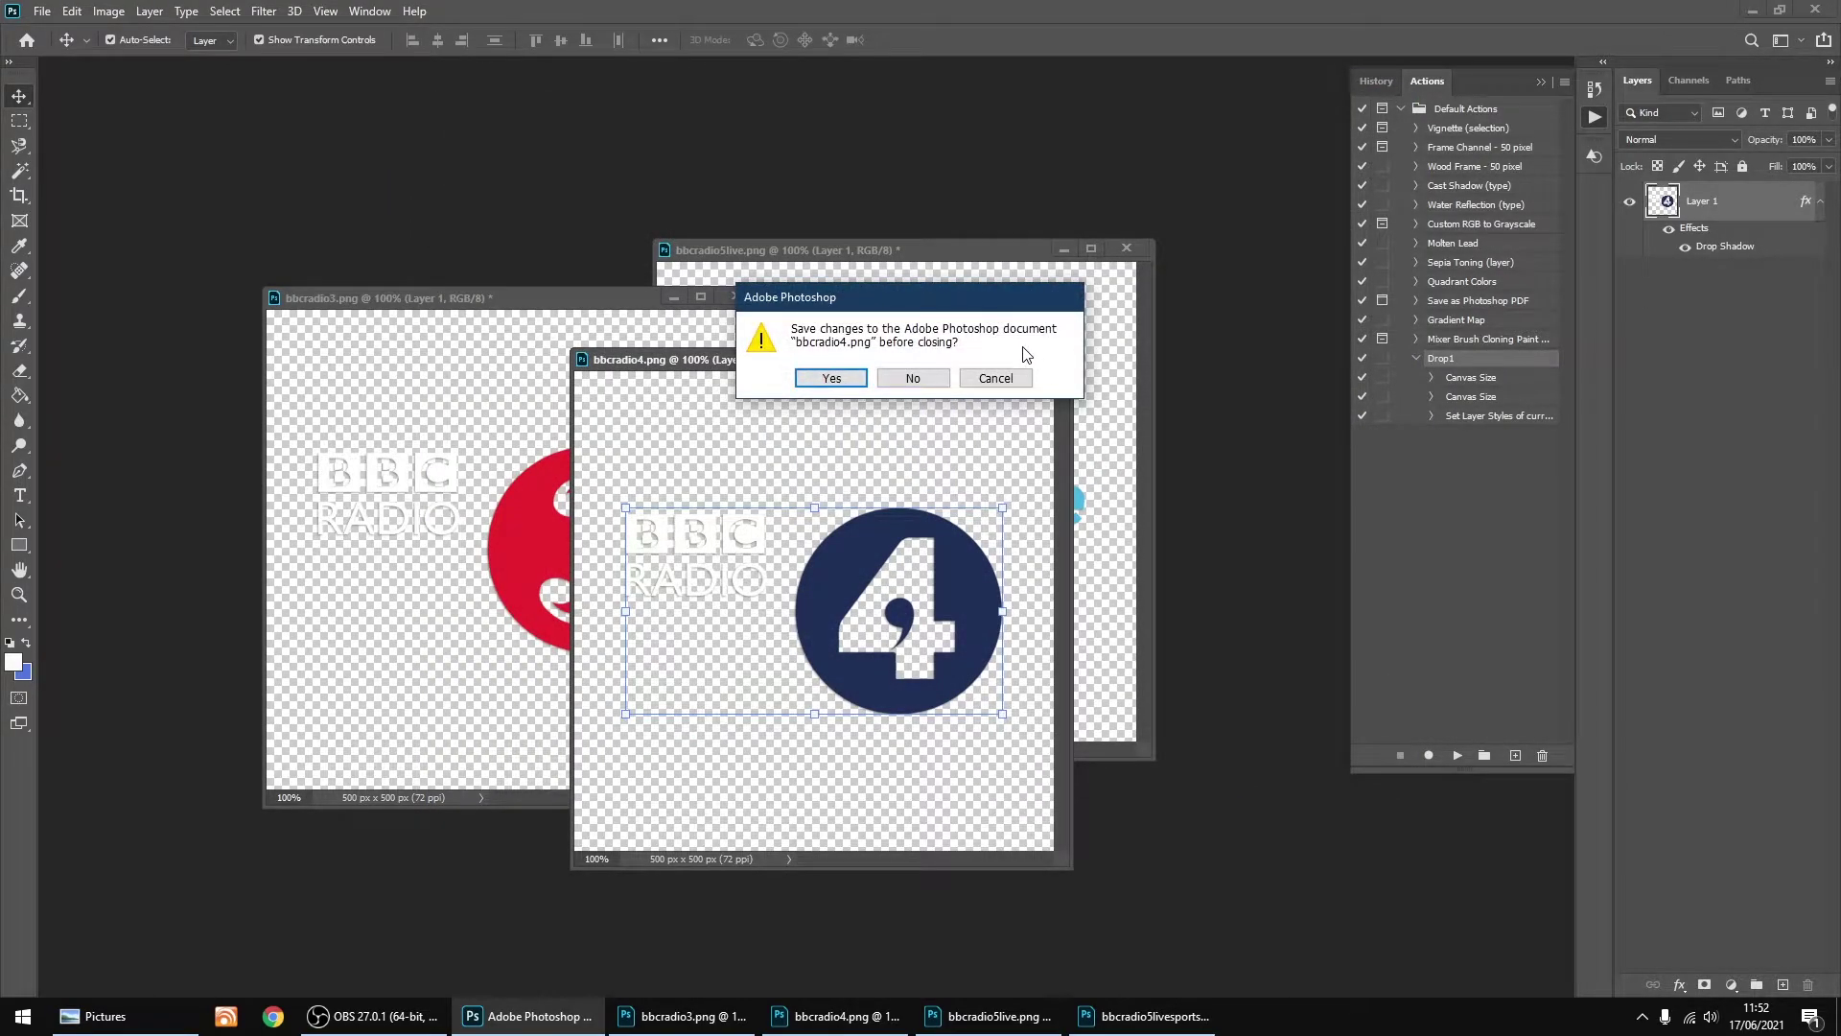
left_click(913, 378)
left_click_drag(508, 301, 836, 345)
Step: Export bbcradio3.png for the web into the picons folder and close it without saving
left_click(41, 16)
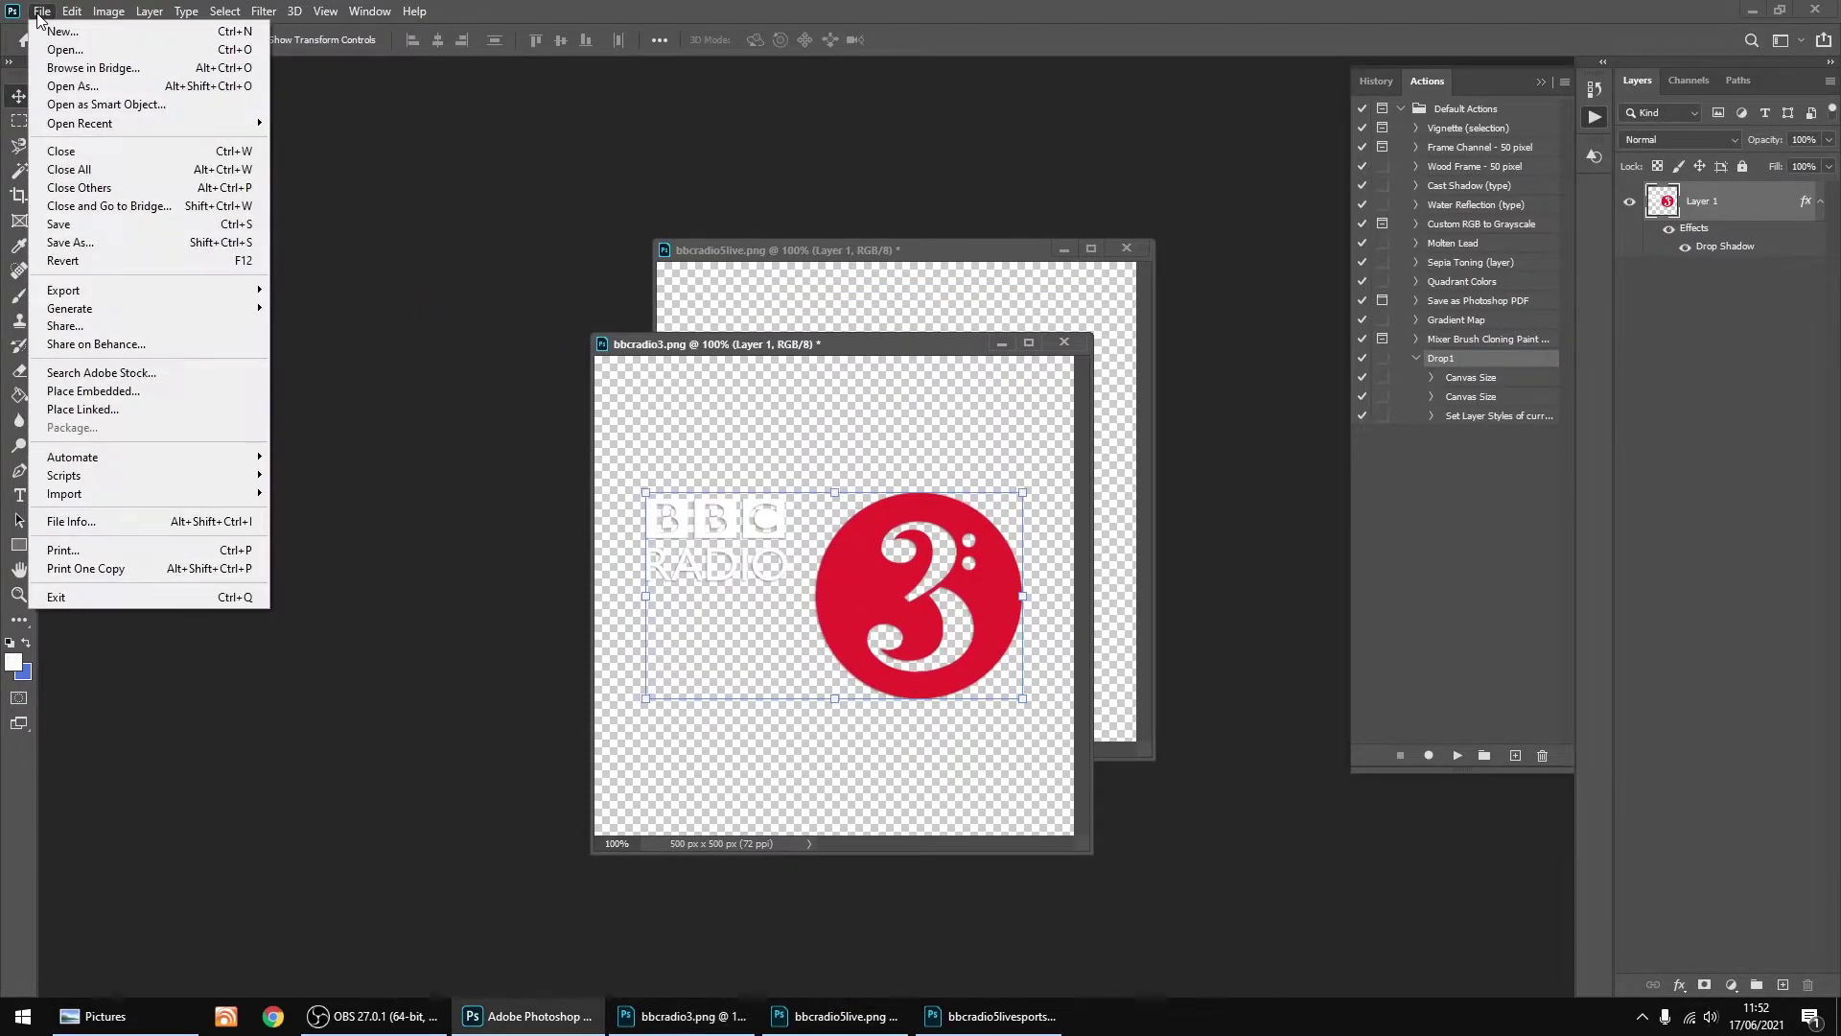
mouse_move(135, 290)
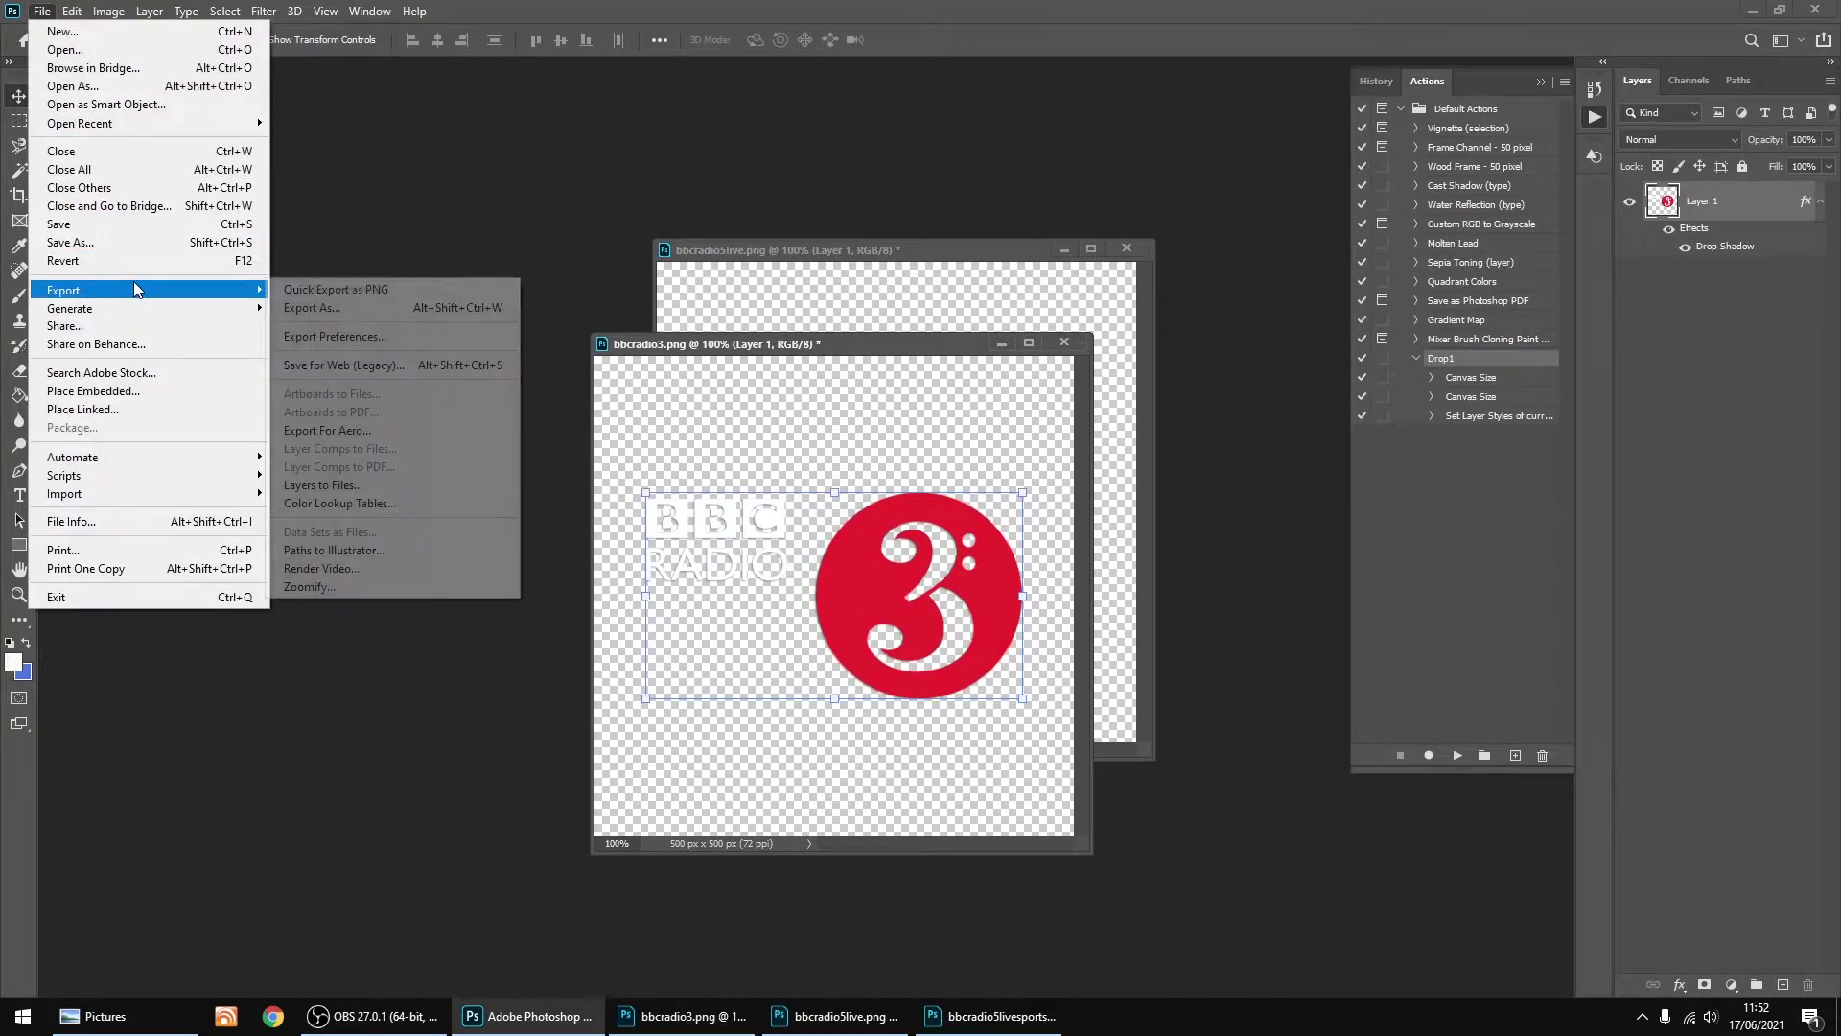
left_click(326, 362)
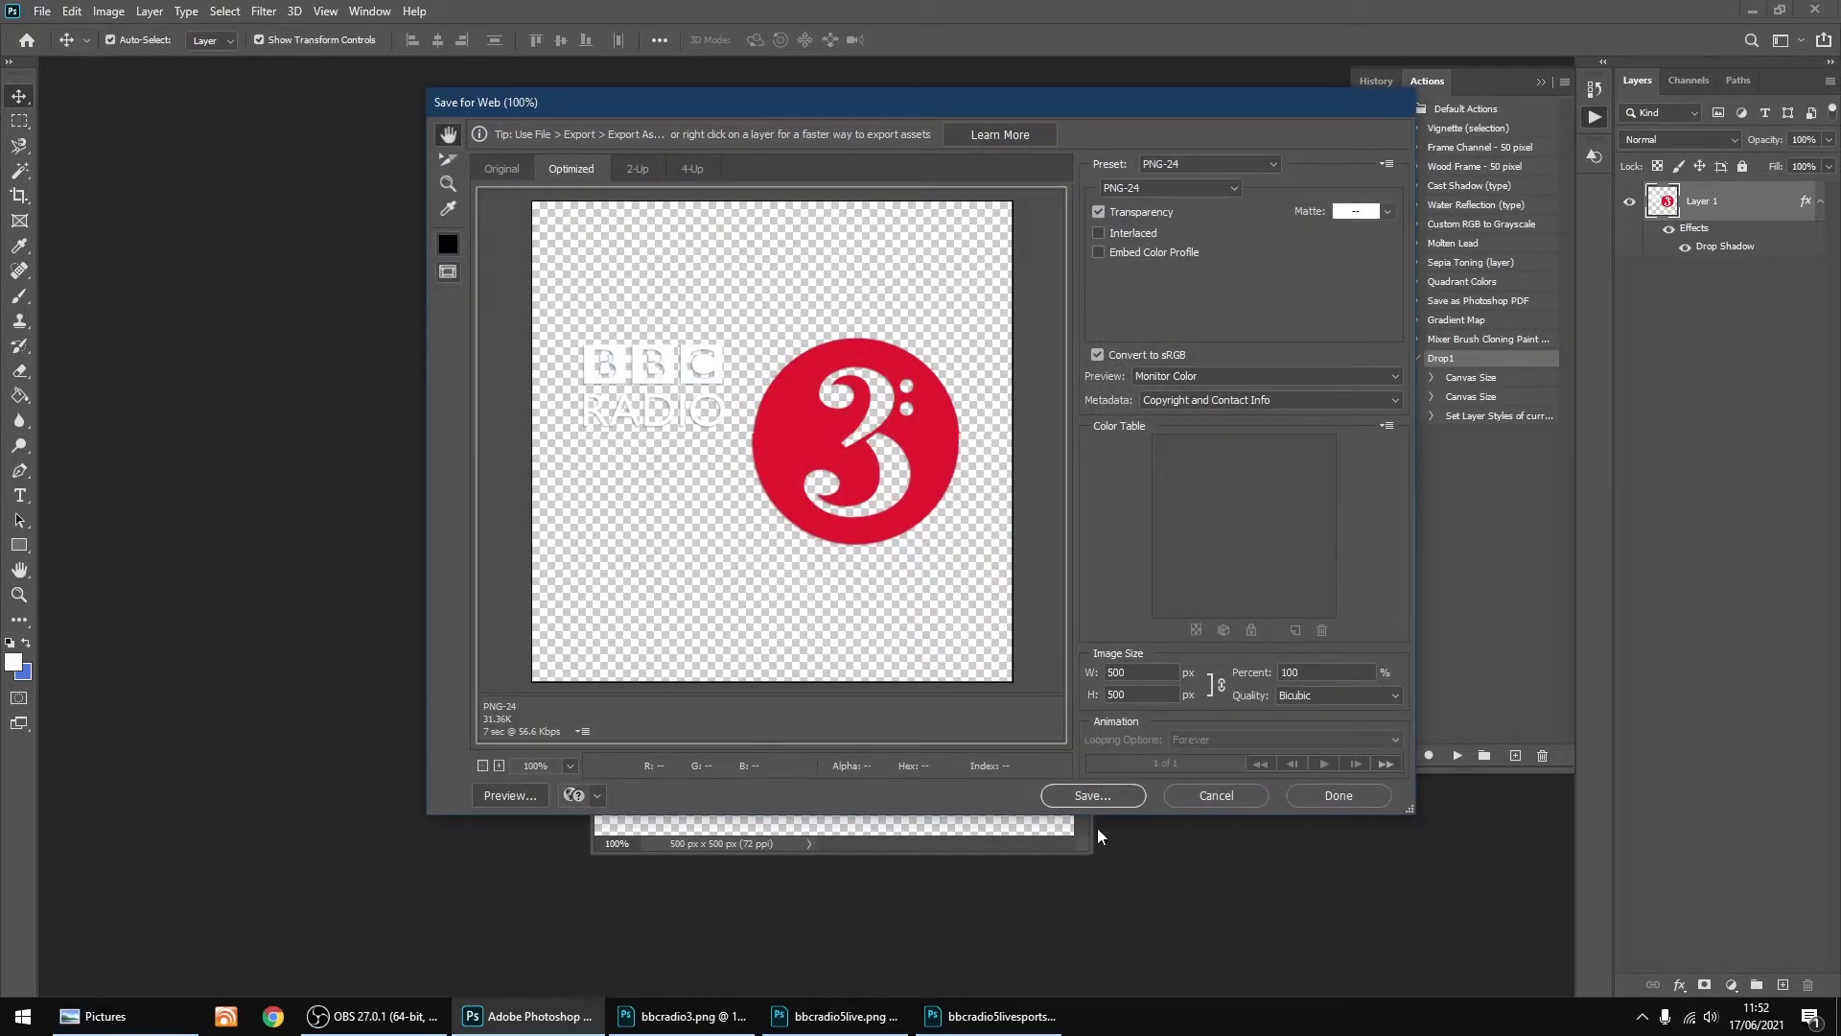
left_click(1098, 796)
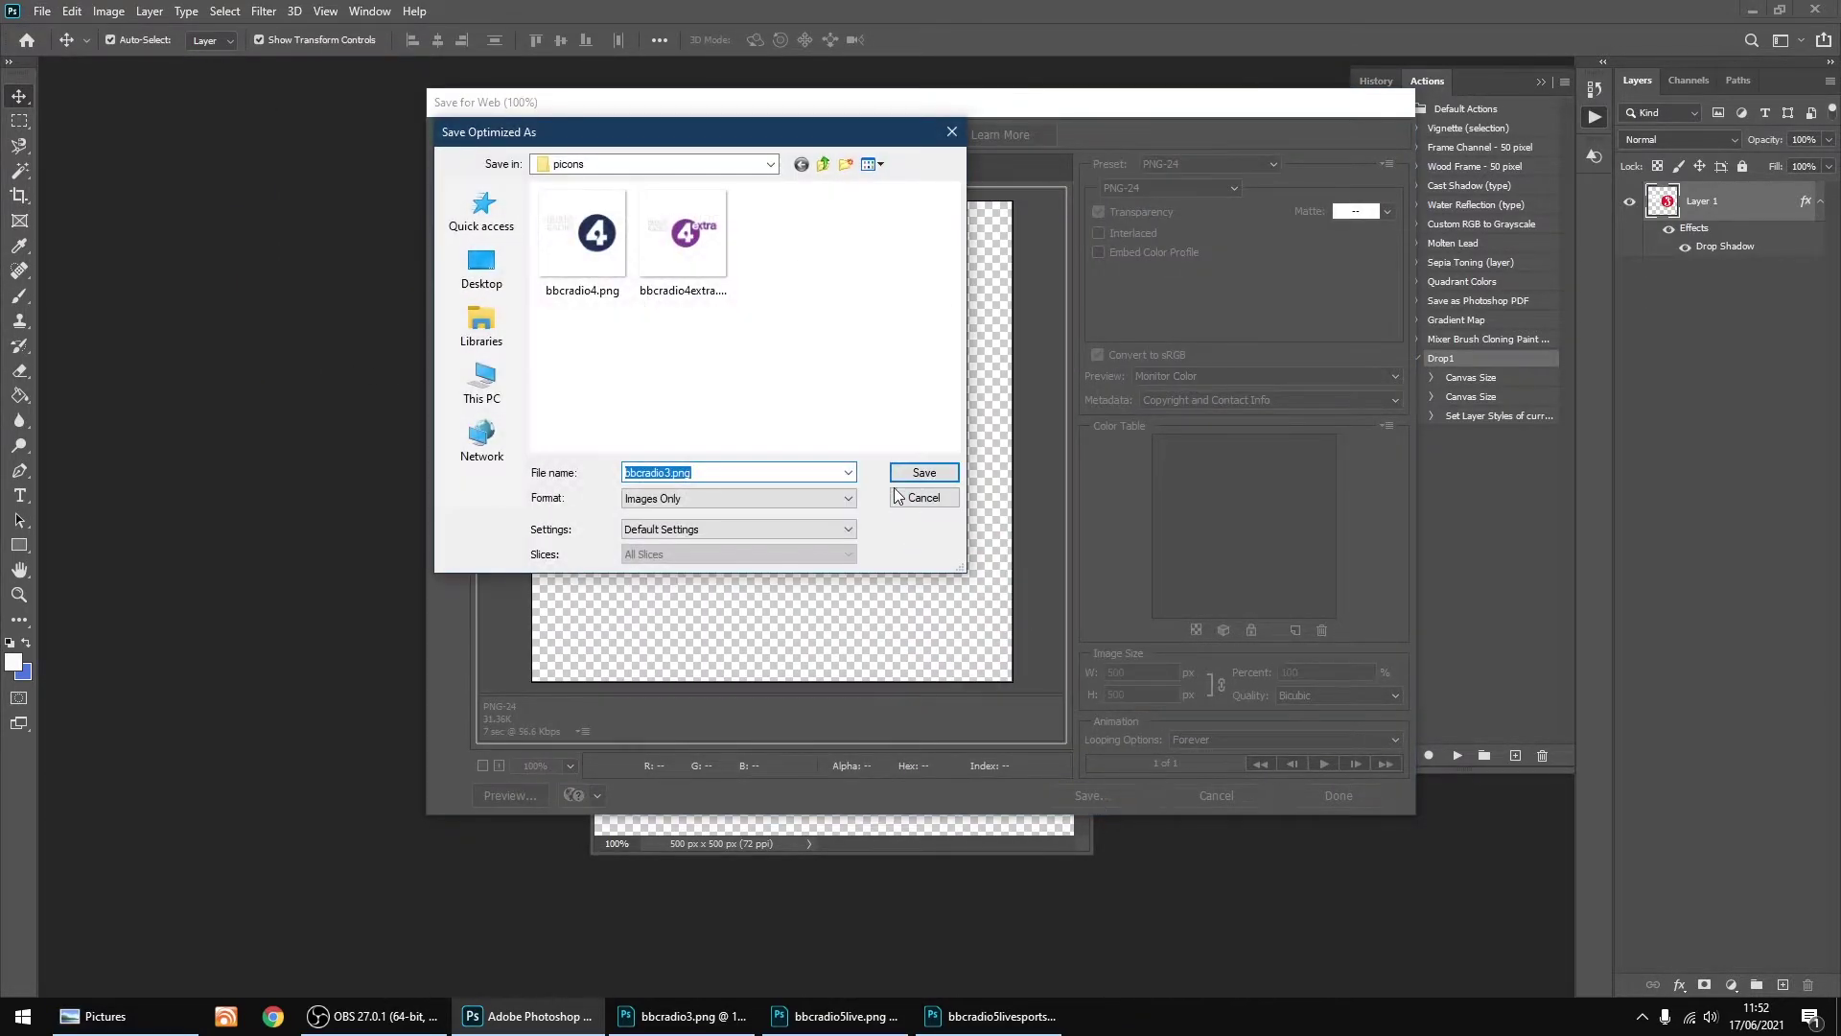
left_click(909, 472)
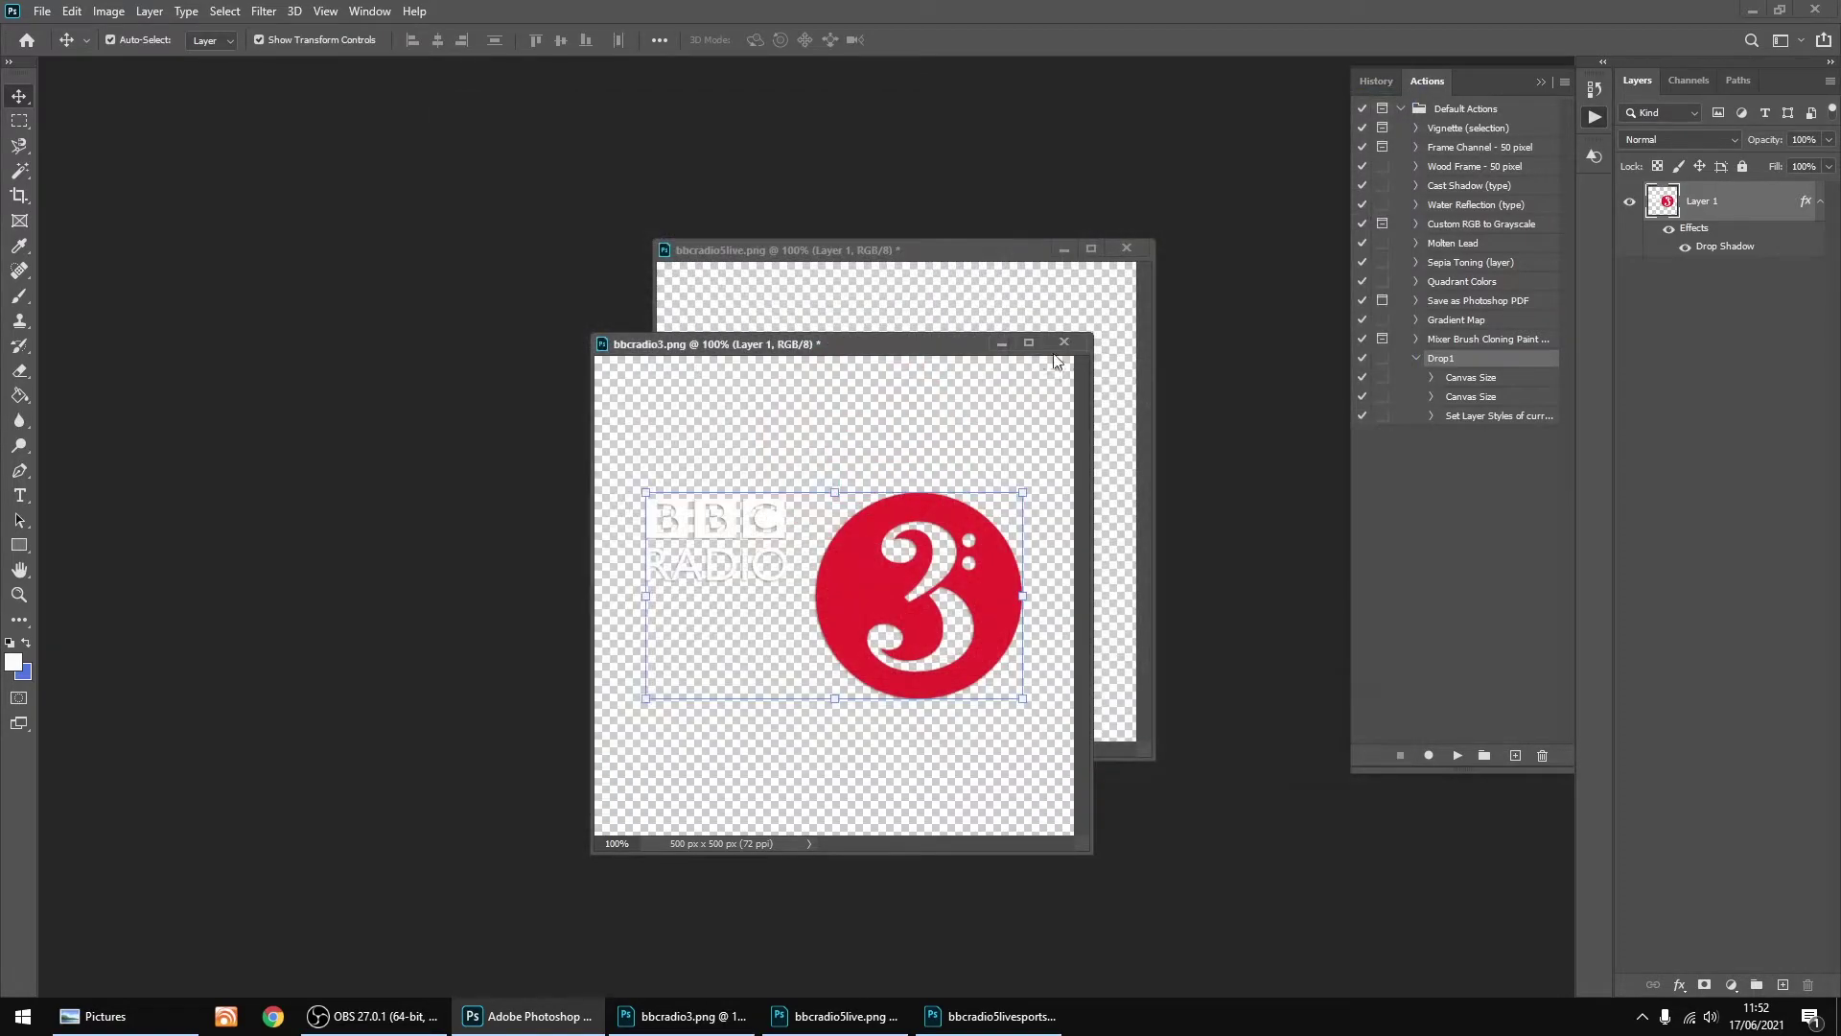
left_click(1063, 342)
left_click(913, 378)
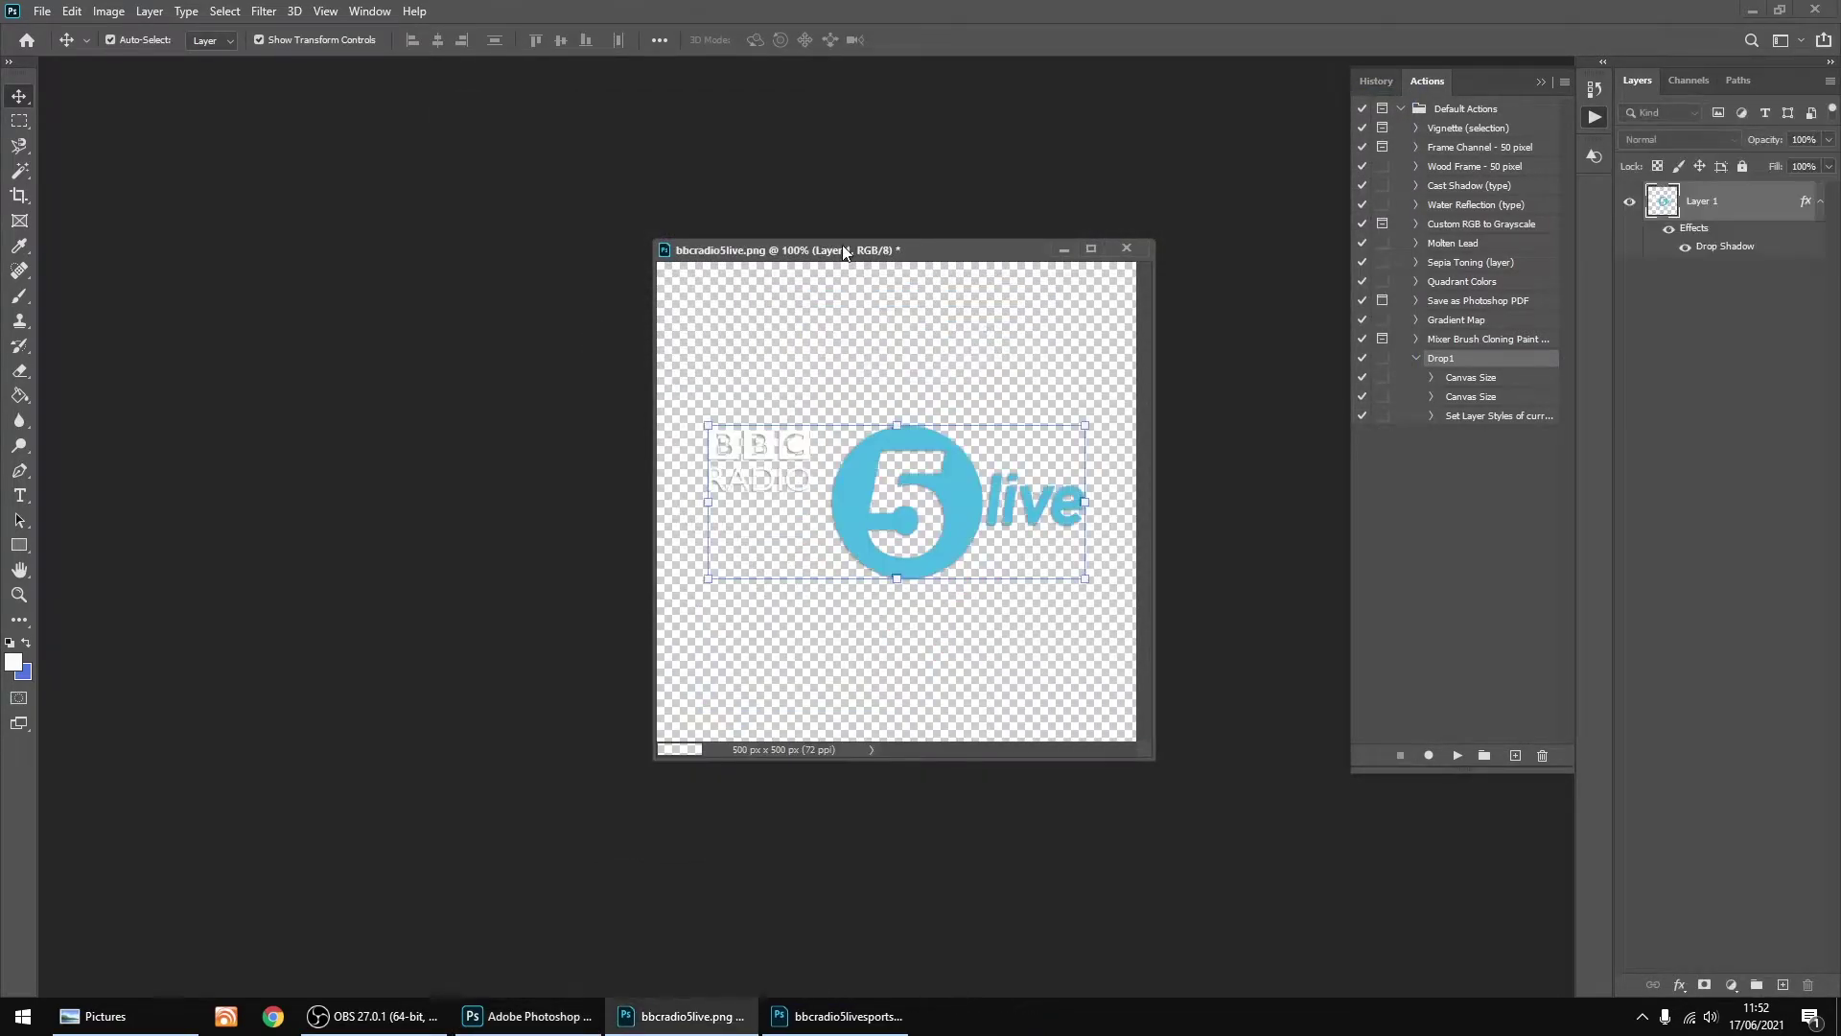
Step: Export bbcradio5live.png for the web into picons and close it without saving
left_click_drag(844, 245, 738, 282)
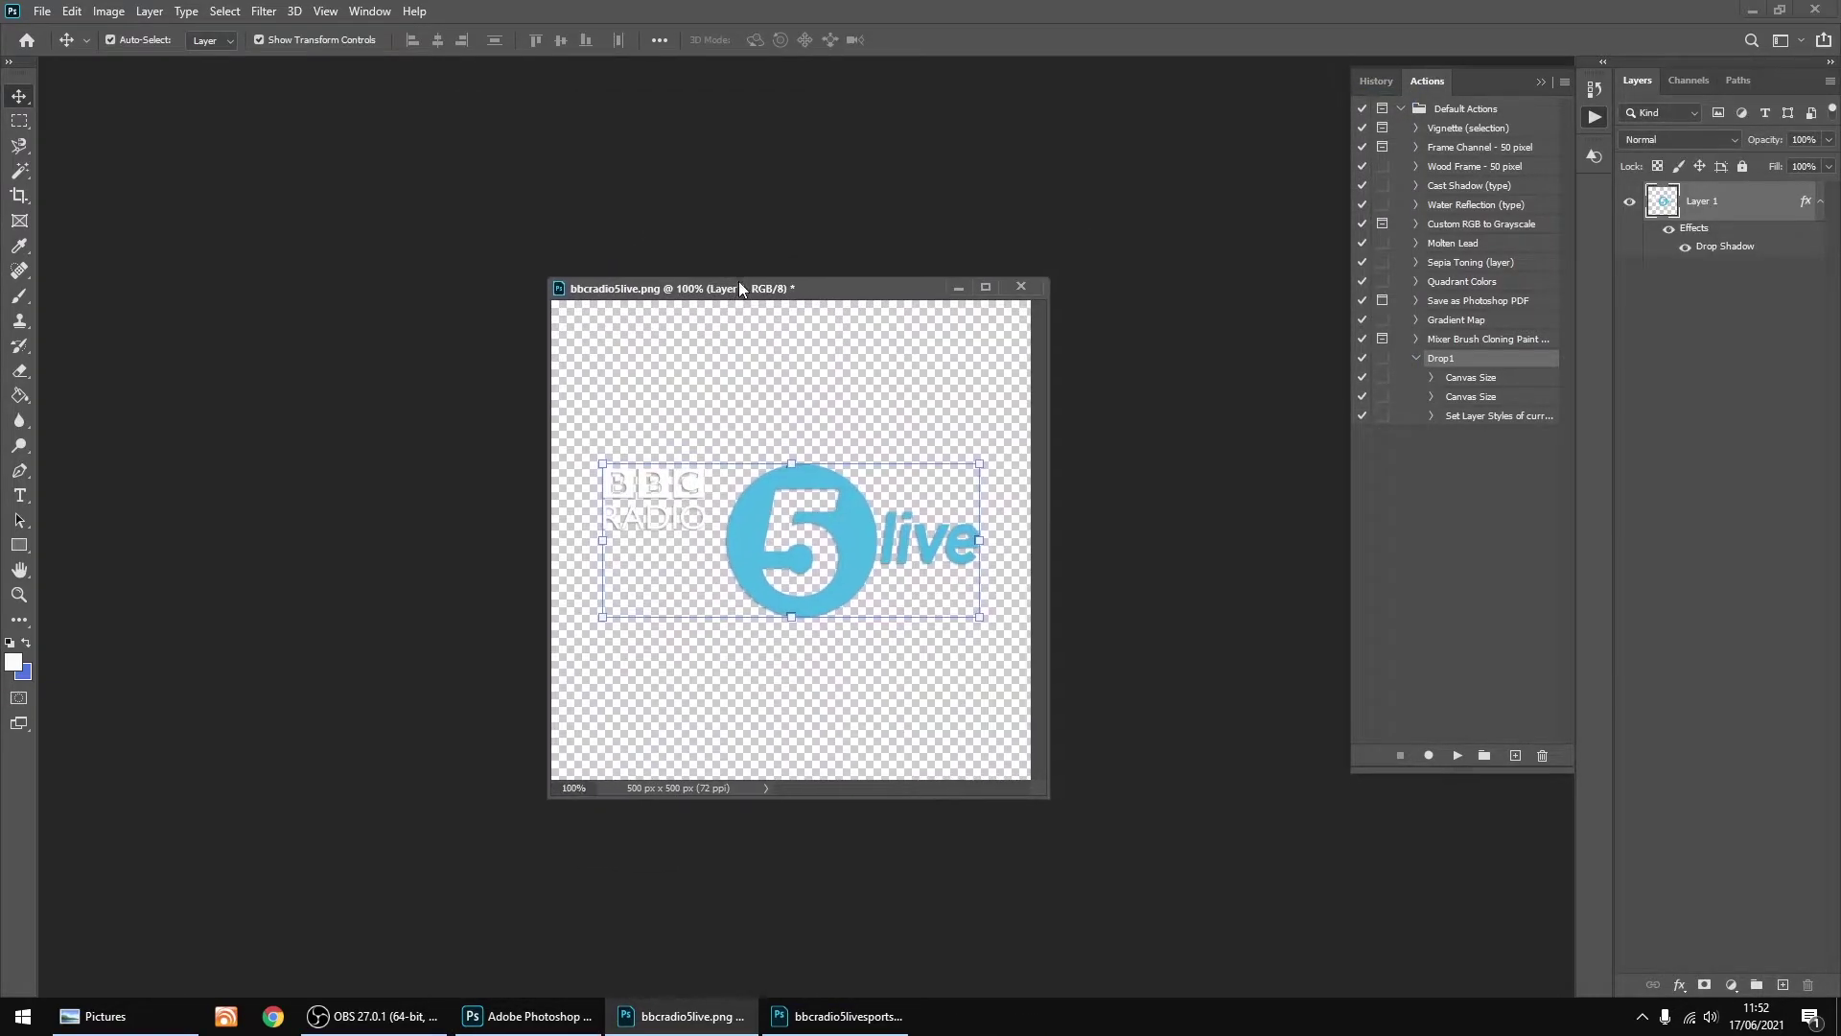
left_click(42, 11)
mouse_move(185, 287)
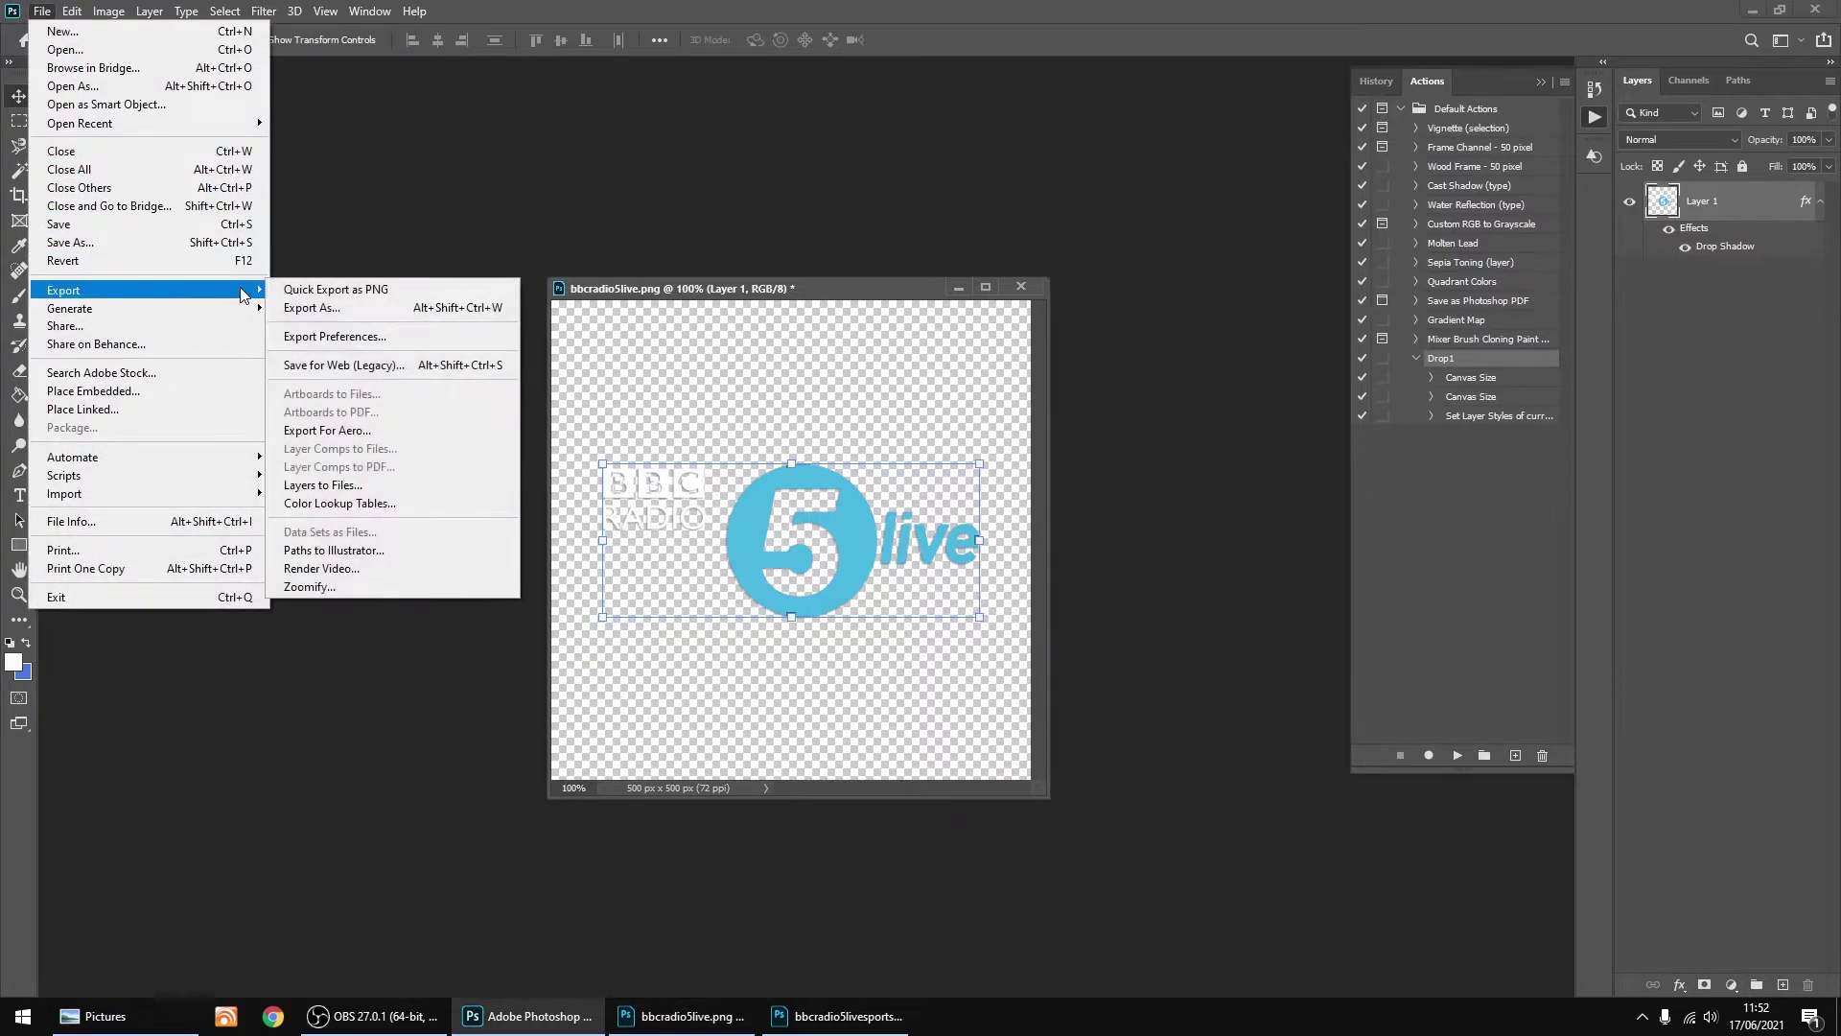
left_click(357, 365)
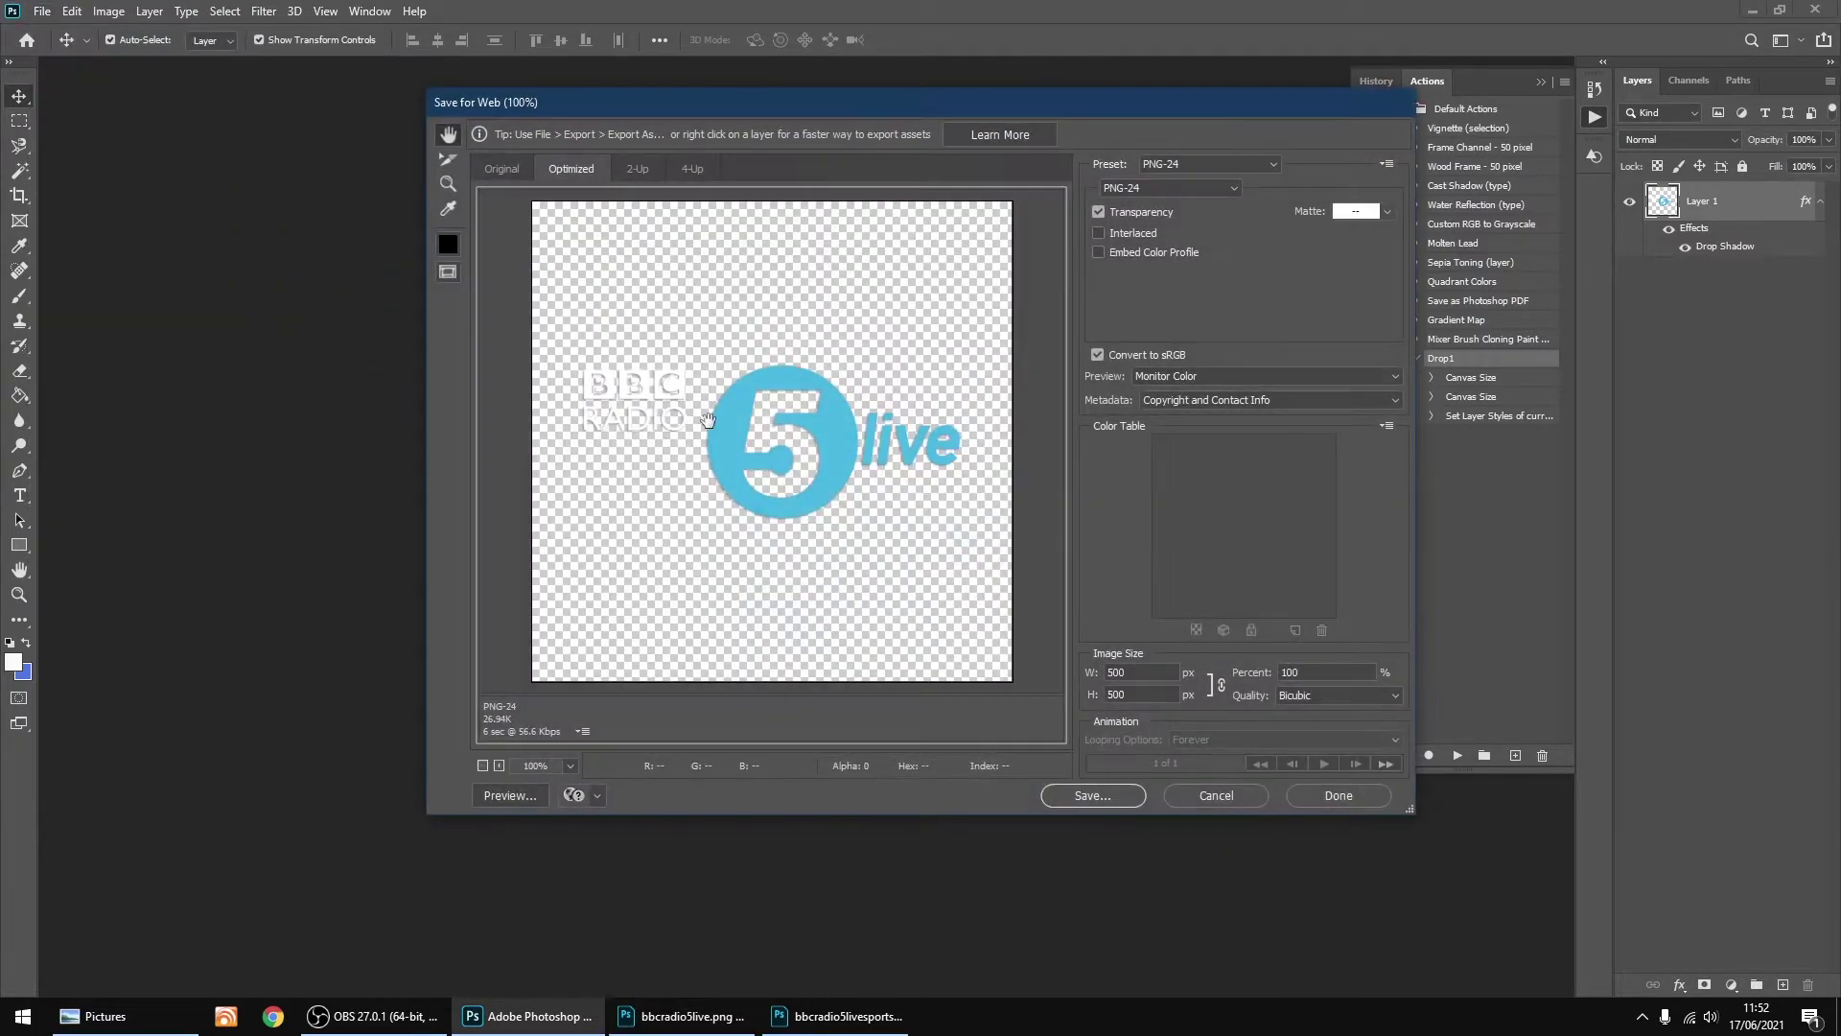
left_click(1094, 796)
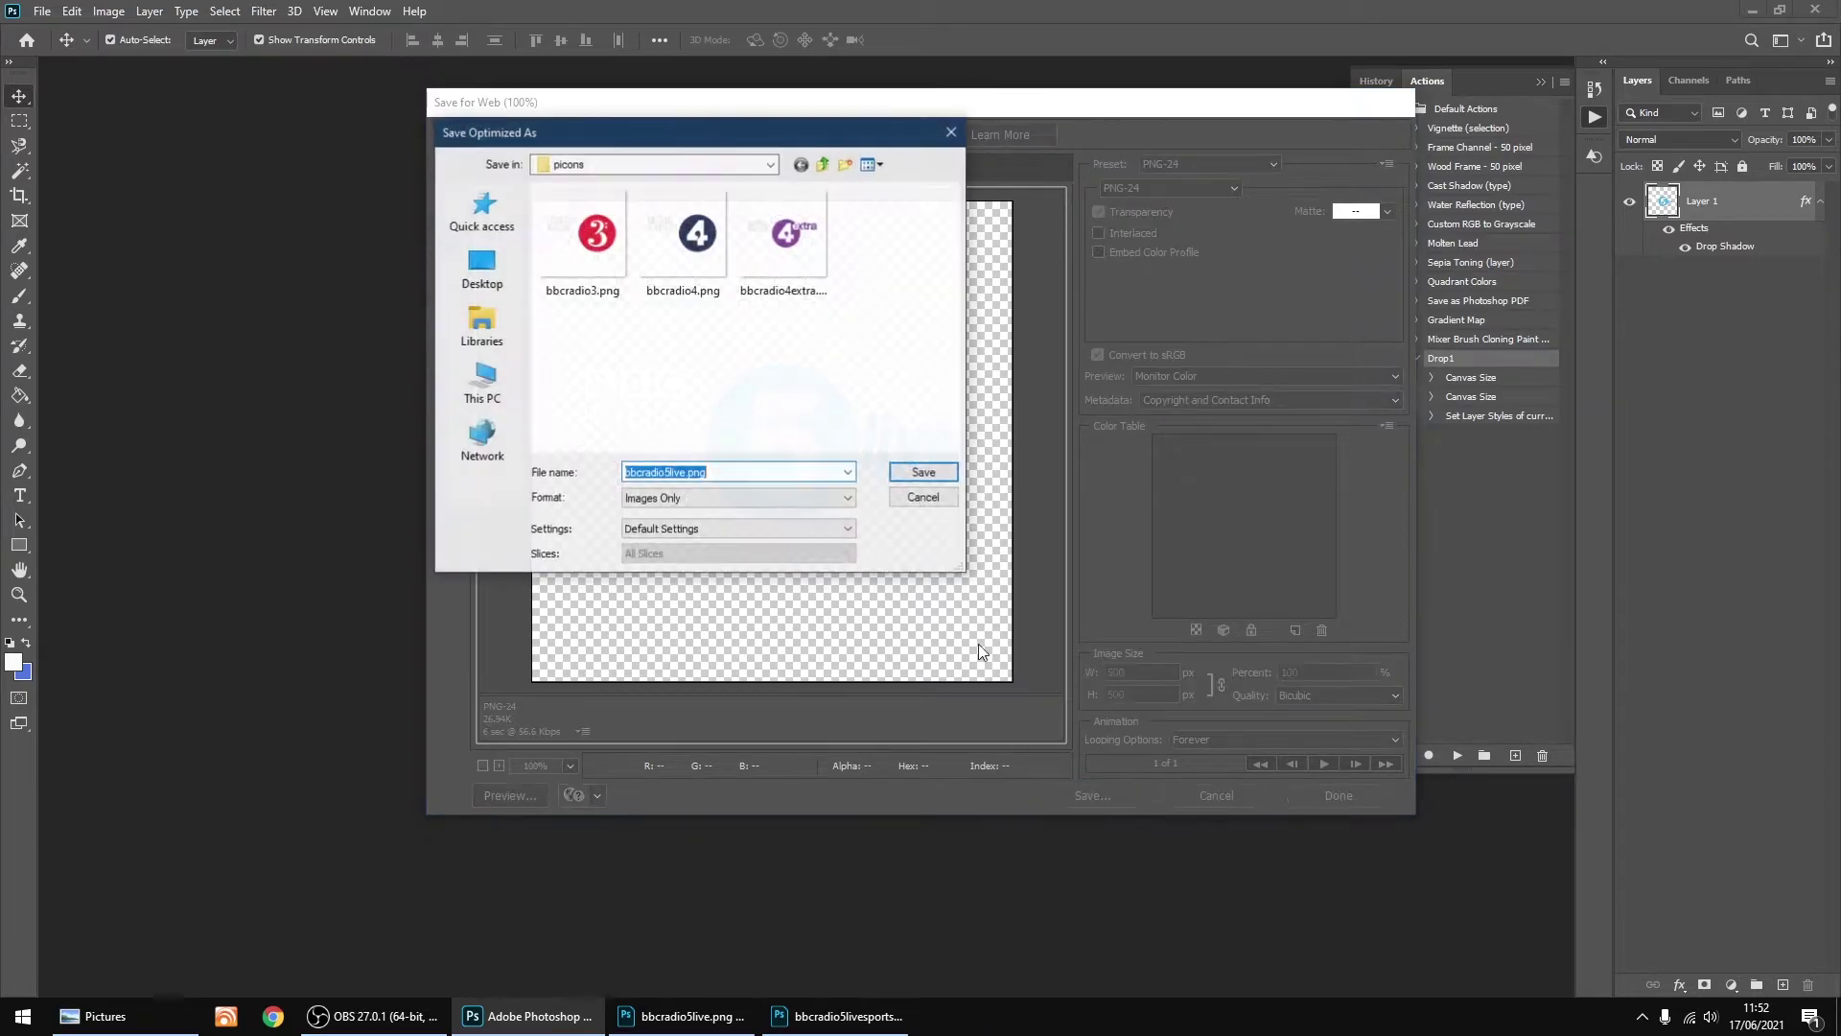
left_click(921, 473)
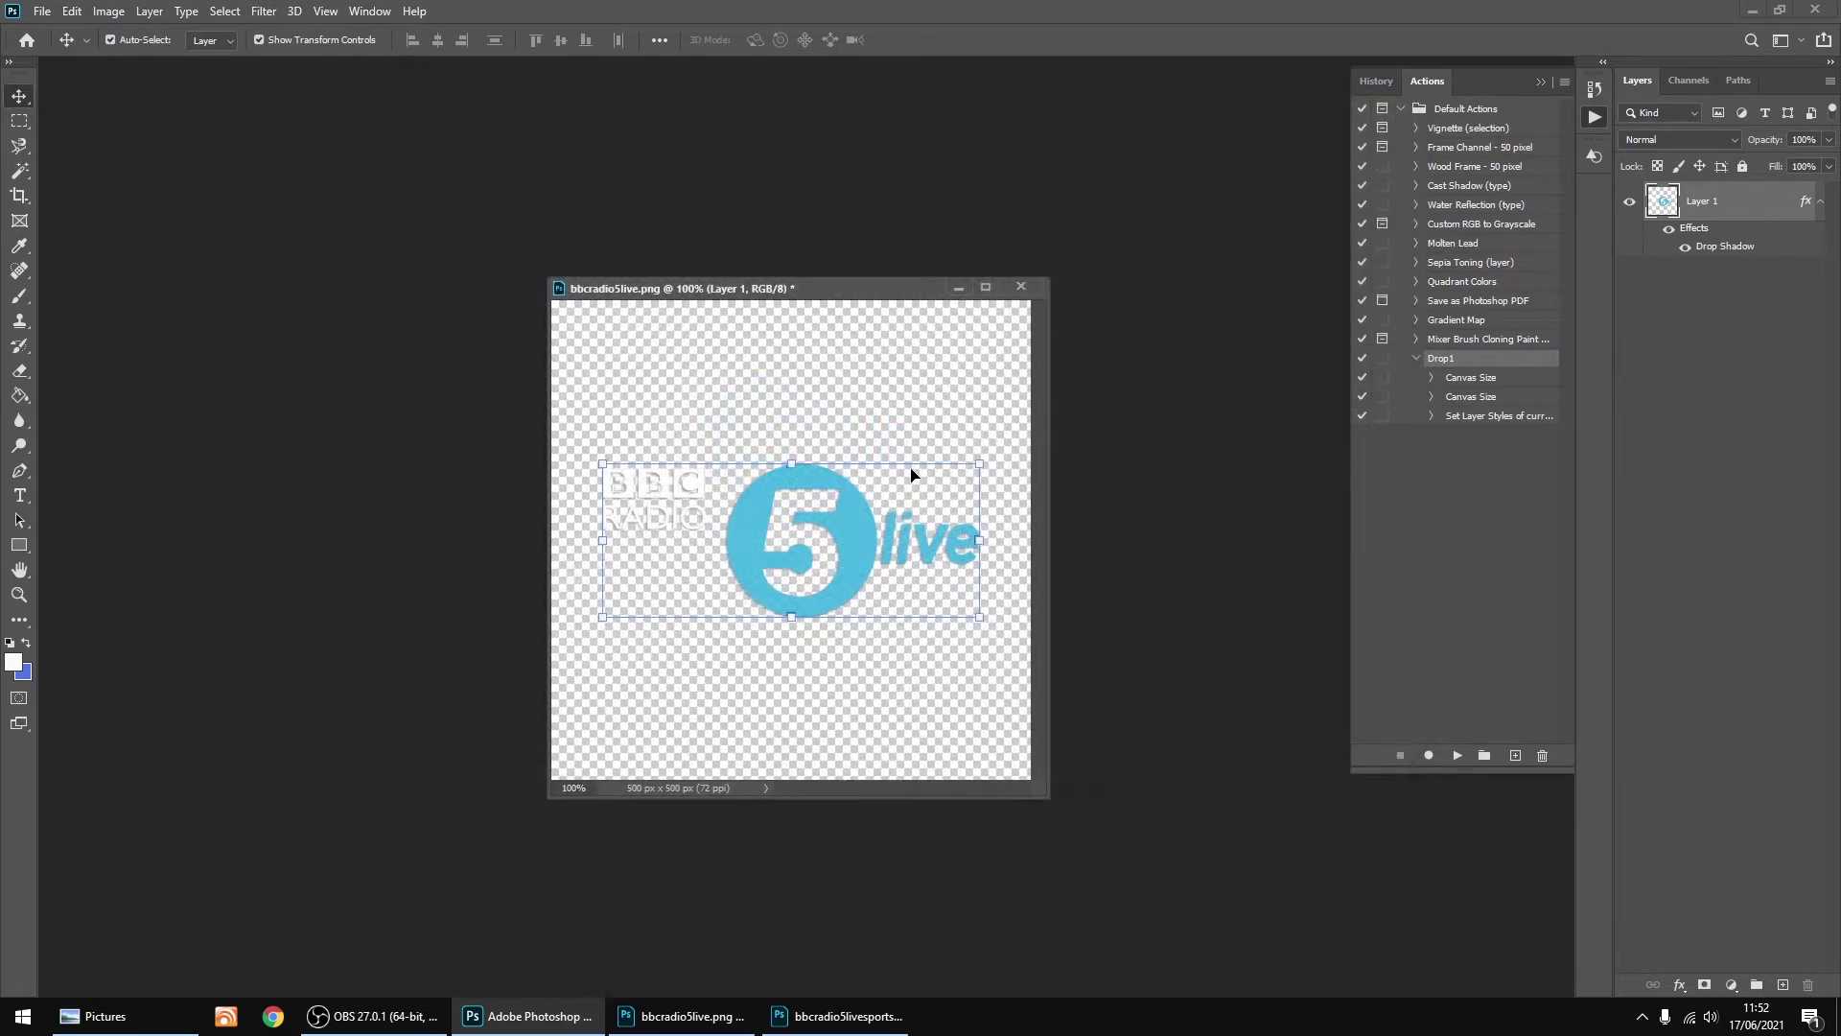
left_click(1026, 289)
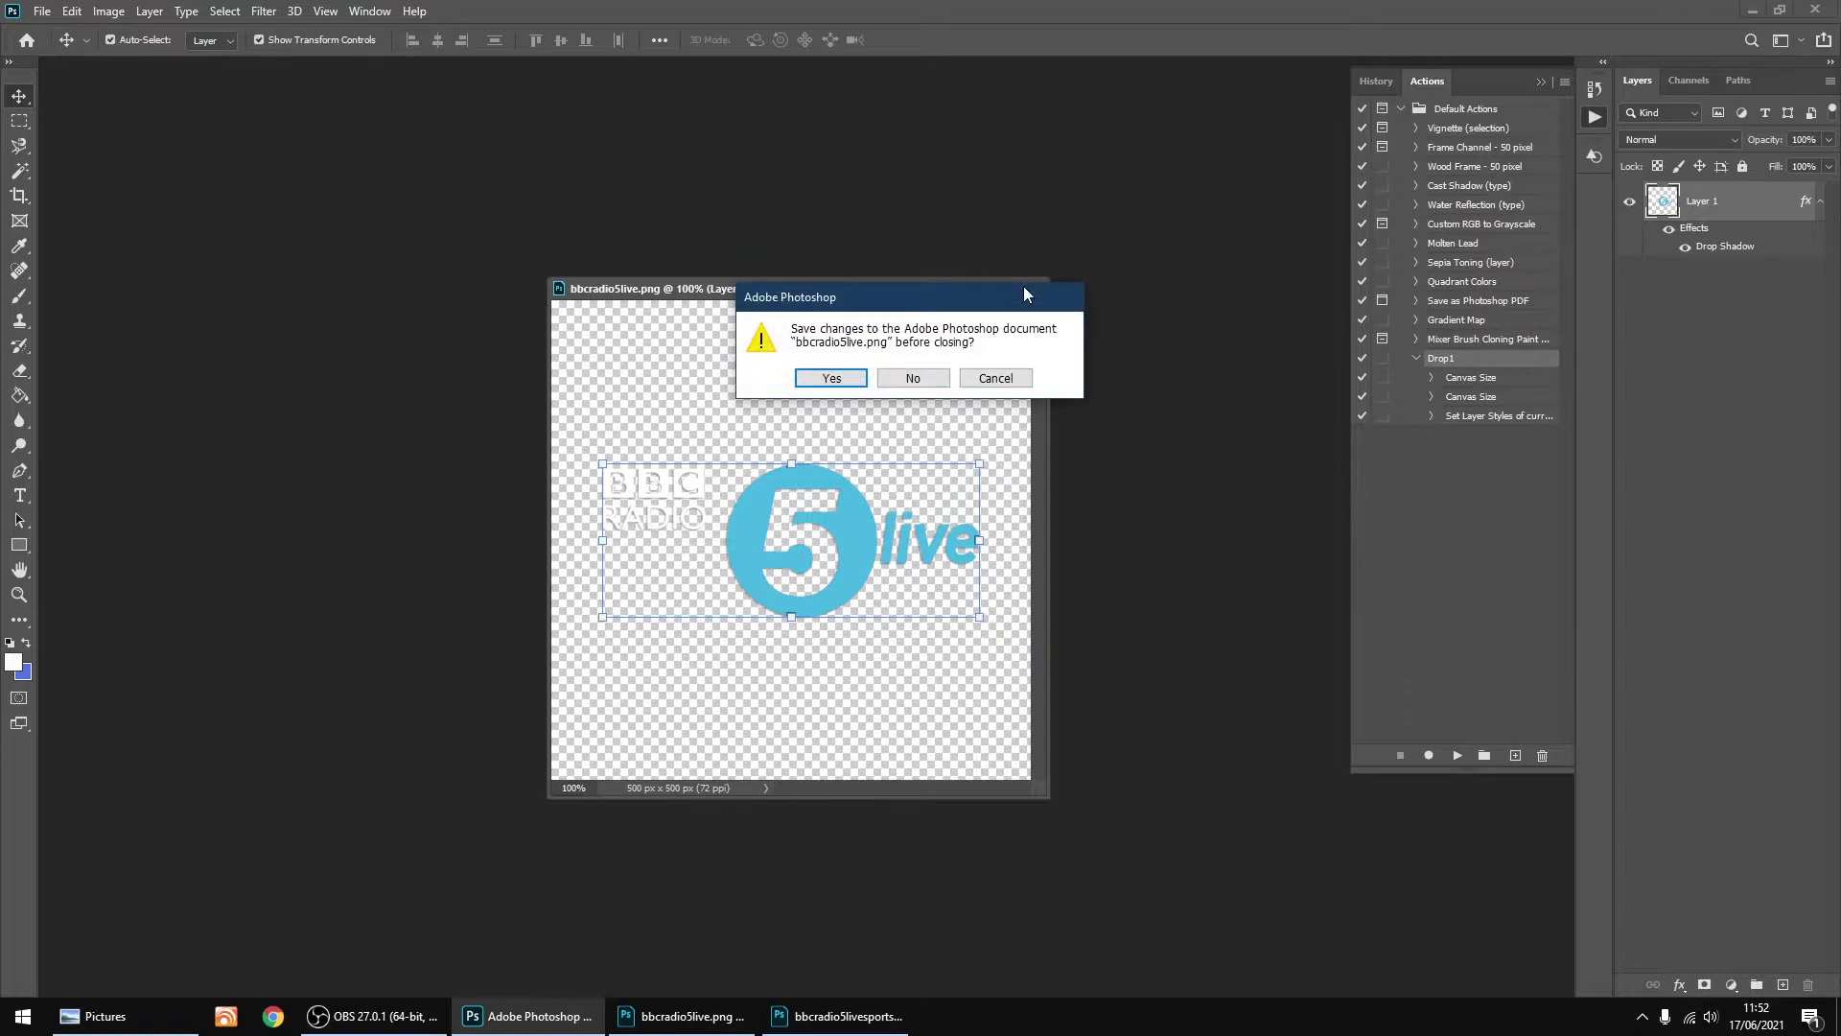
left_click(902, 379)
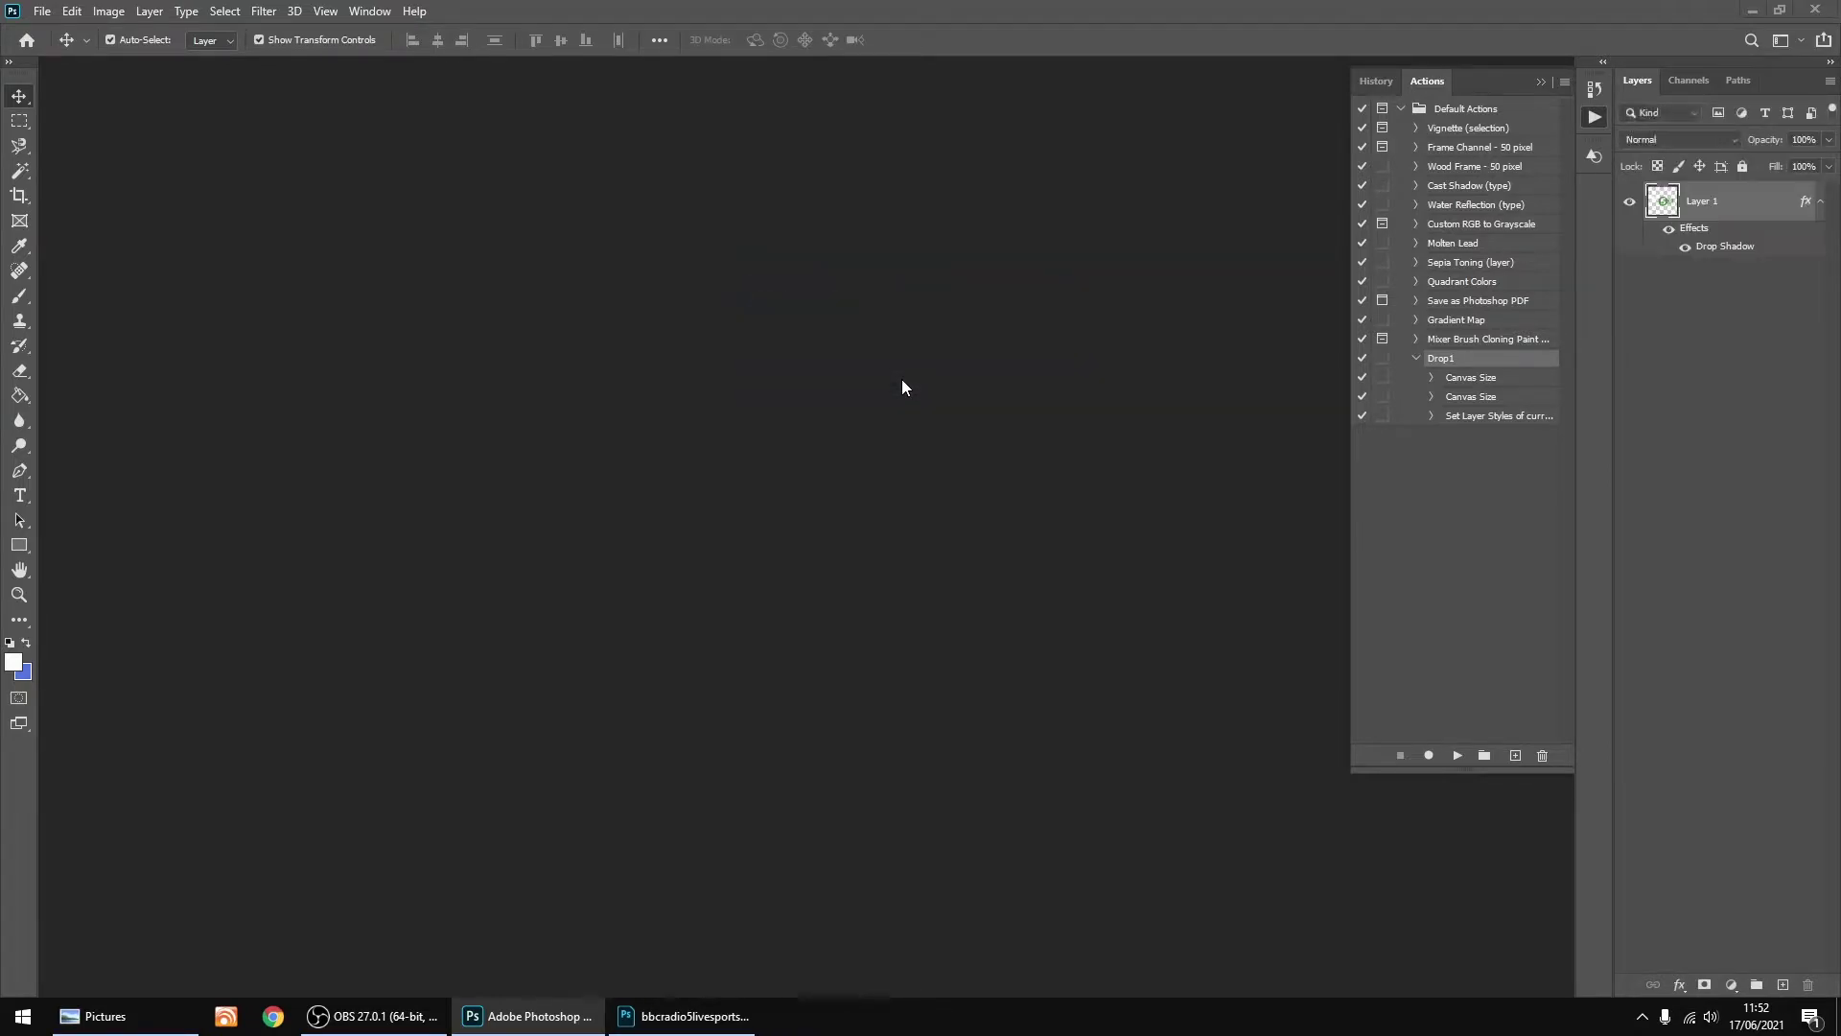
Step: Export bbcradio5livesportsextra.png into picons and close the document, discarding changes
left_click(687, 1013)
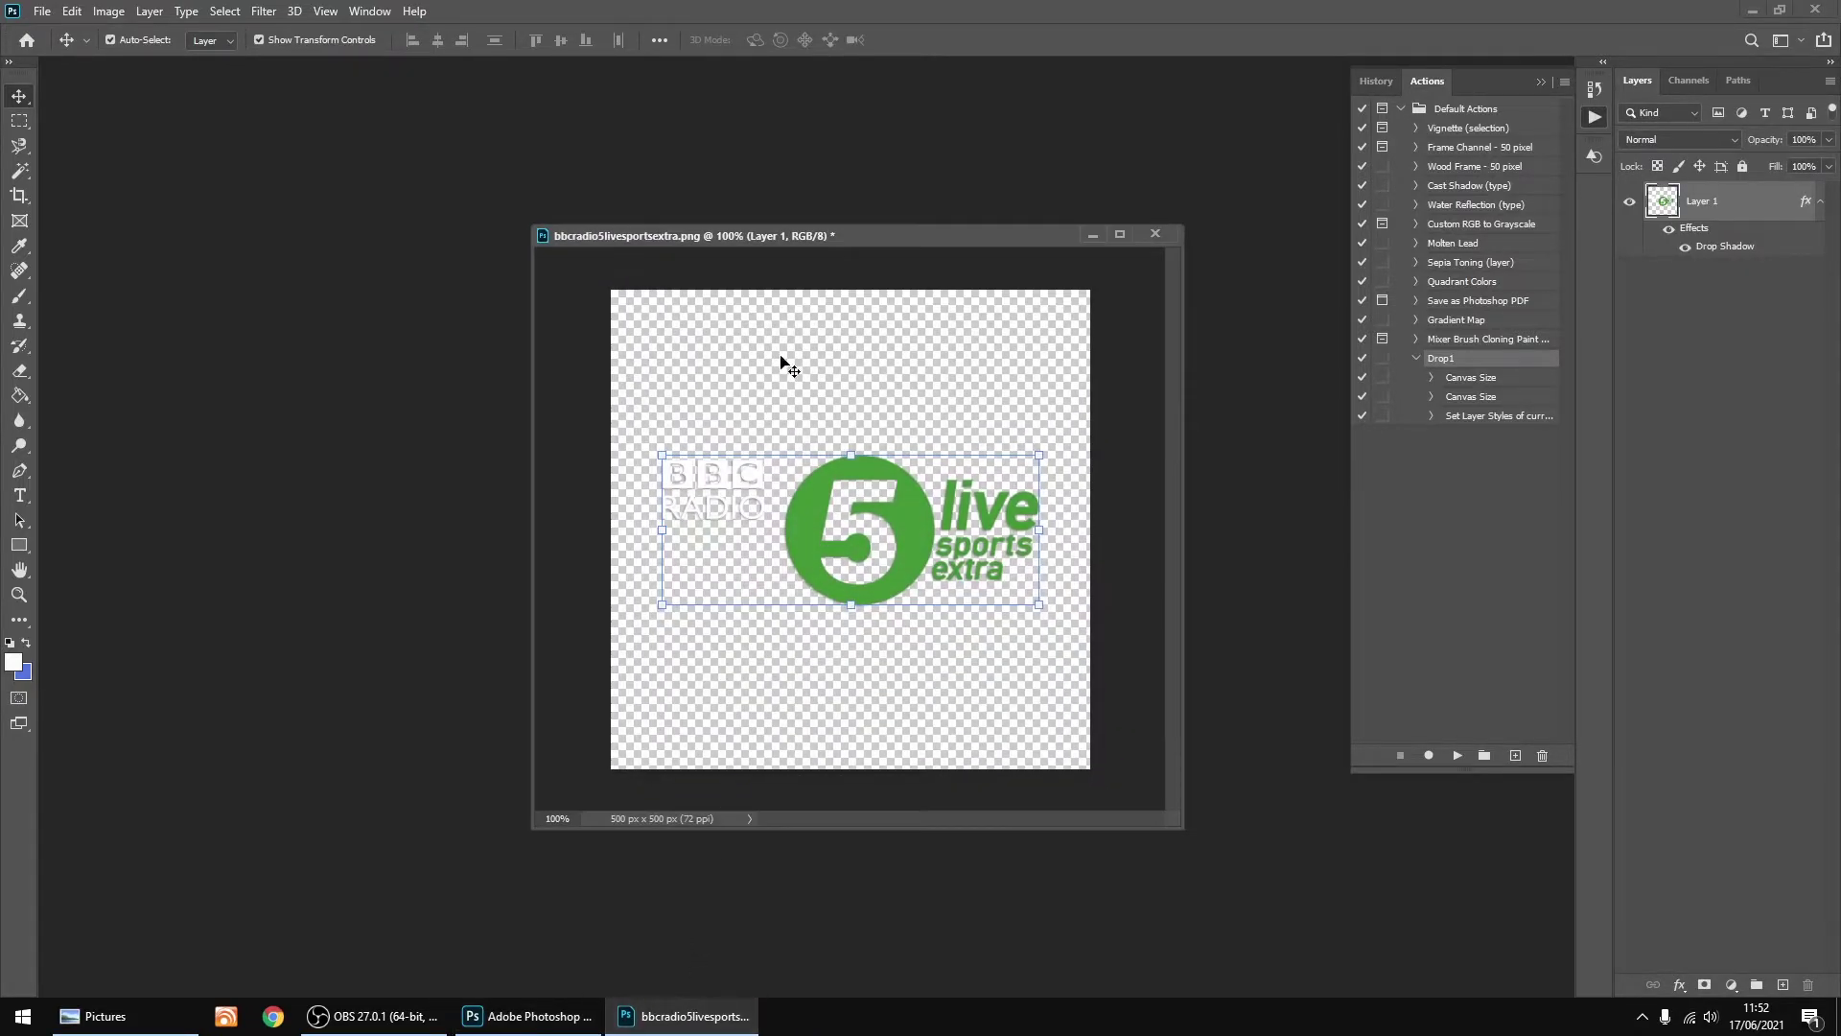
left_click_drag(784, 239, 765, 226)
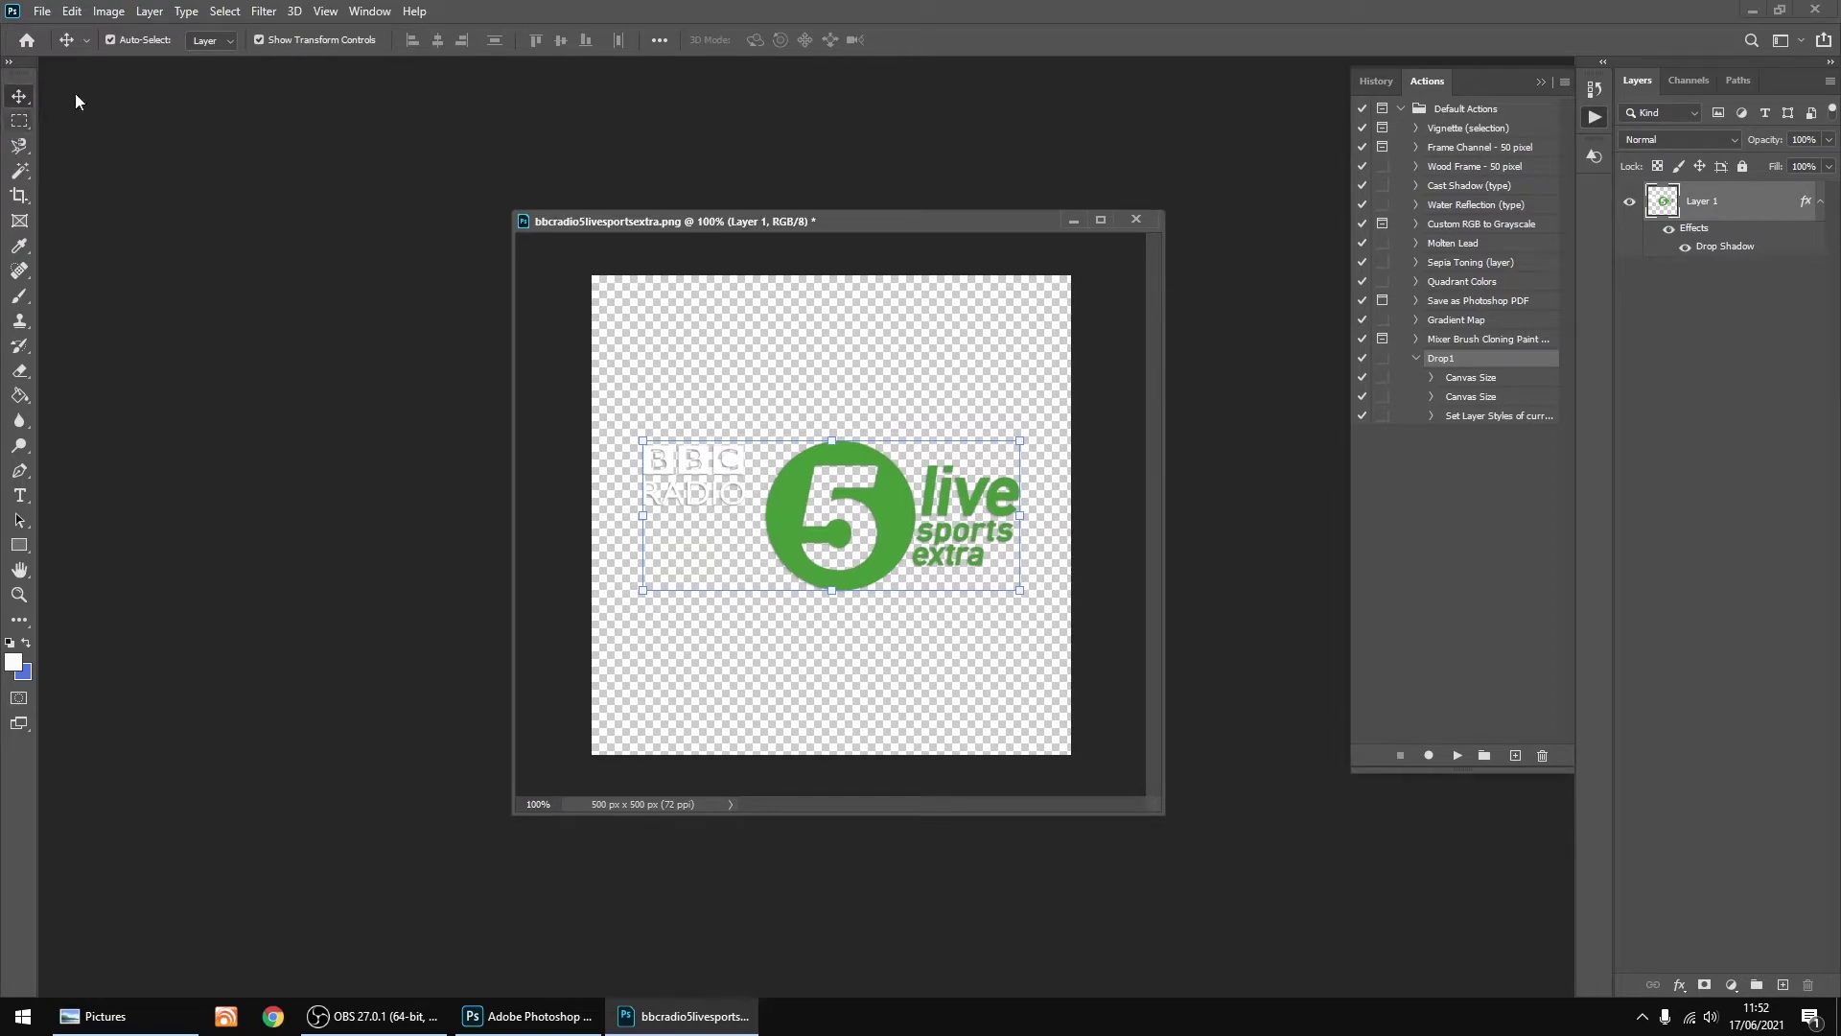
left_click(42, 12)
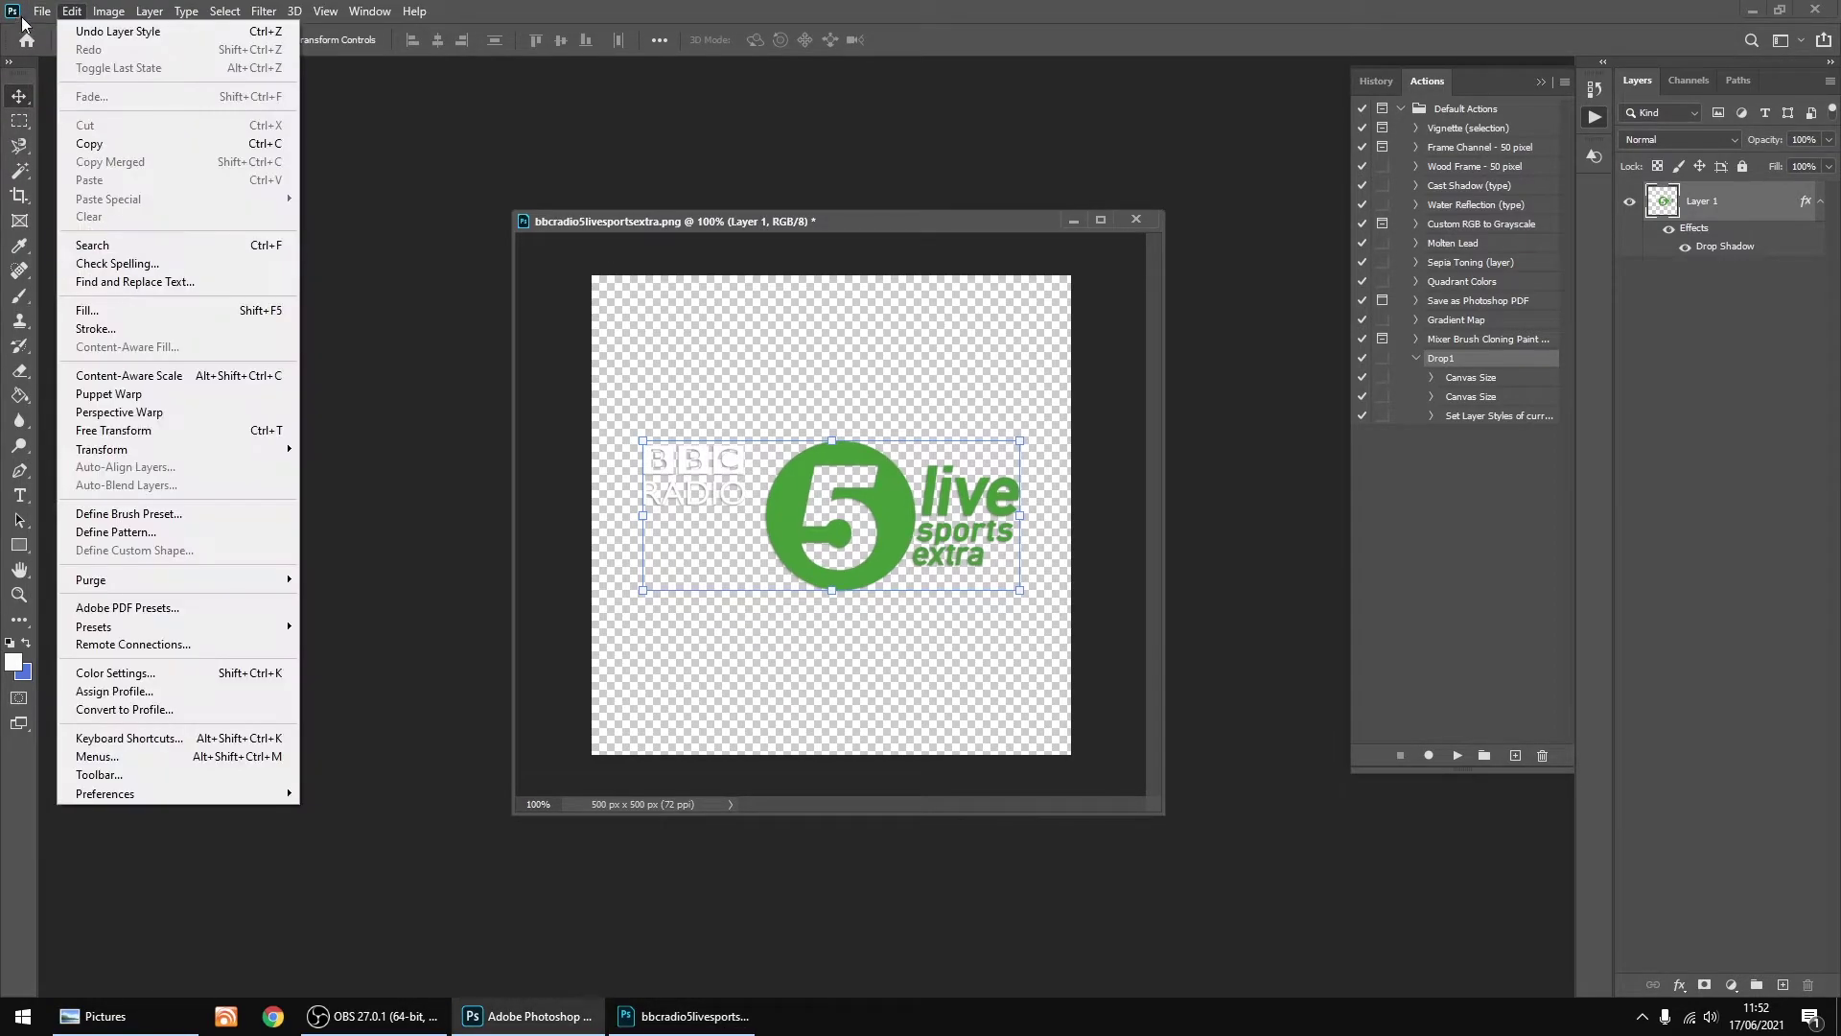
mouse_move(158, 297)
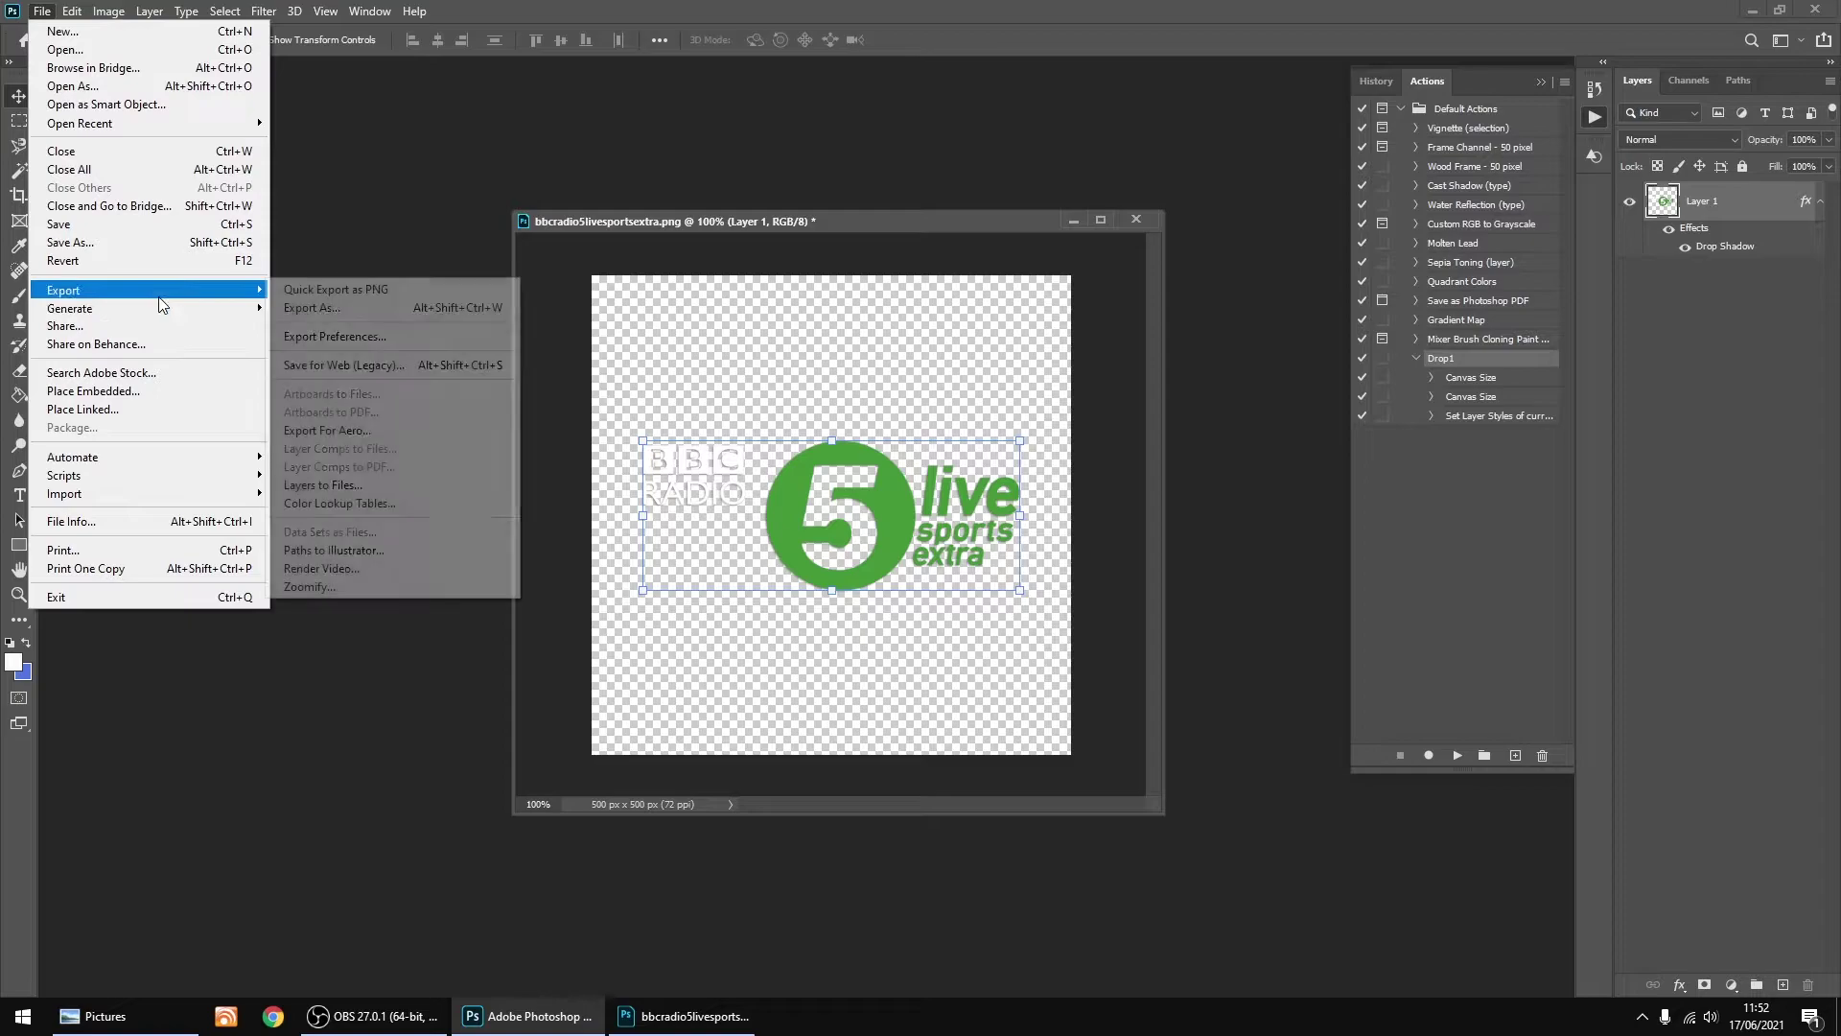
left_click(315, 365)
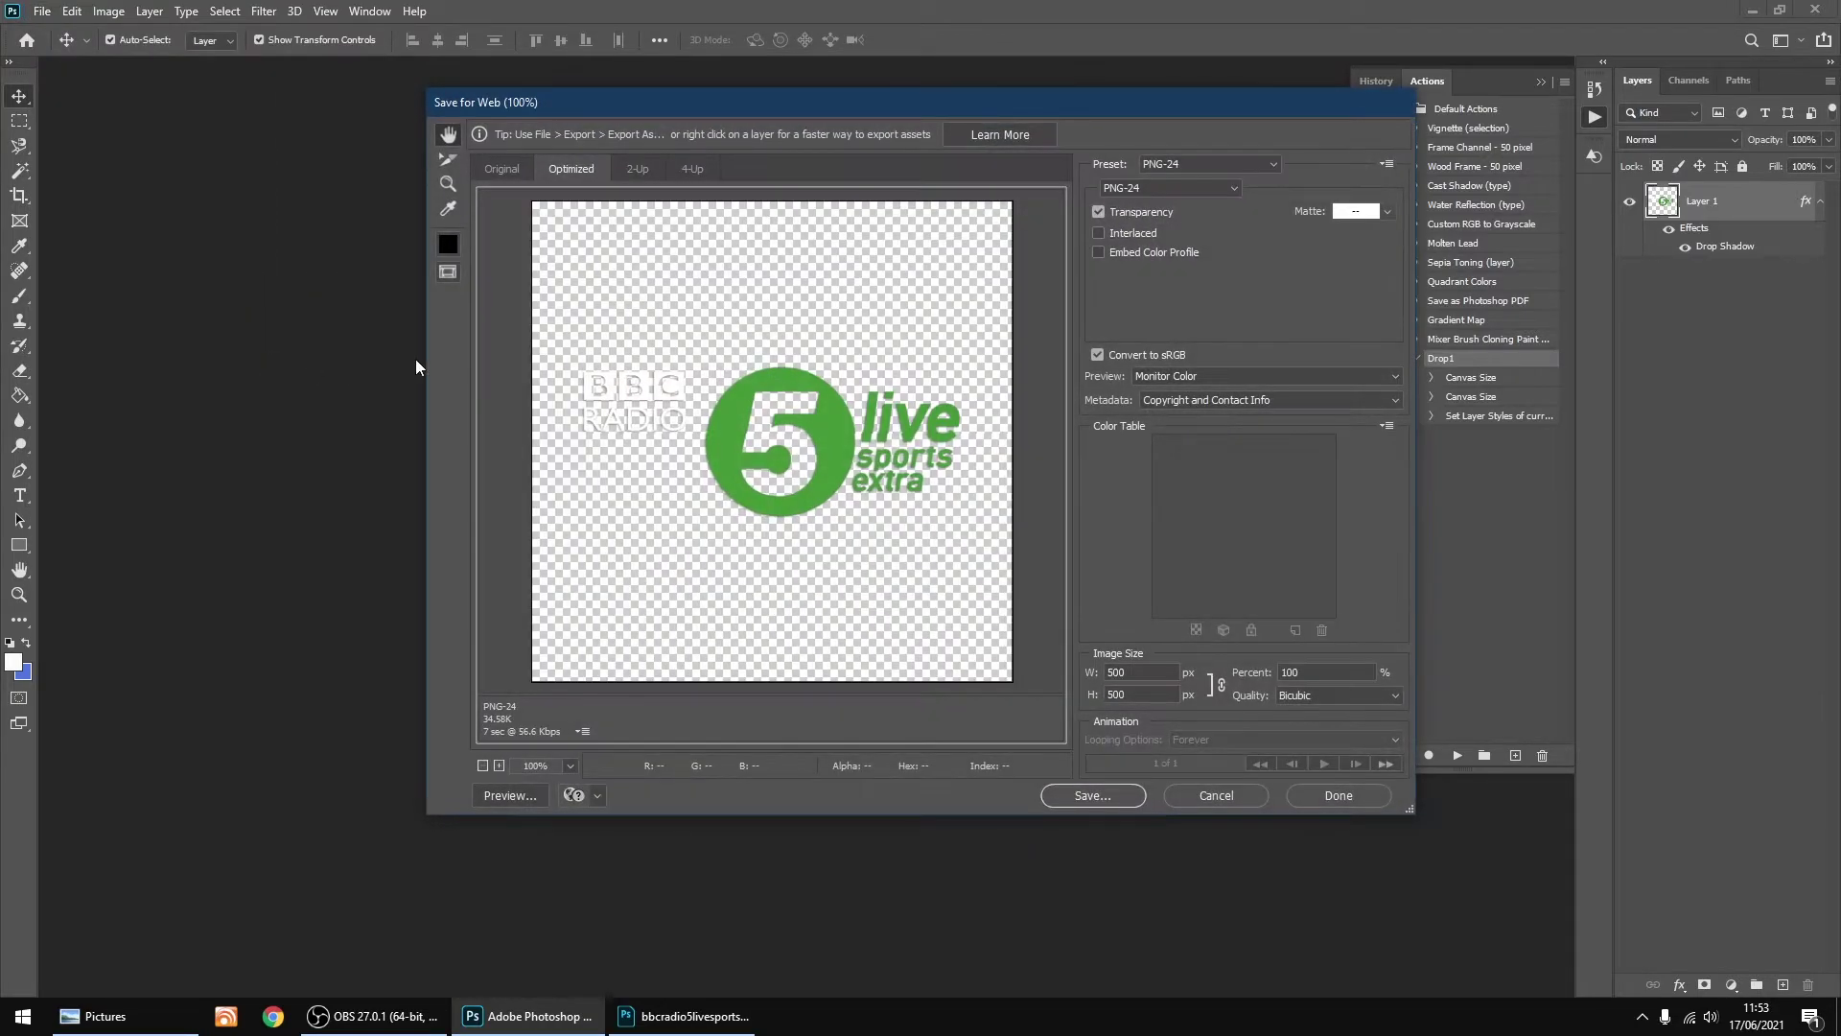
left_click(1110, 795)
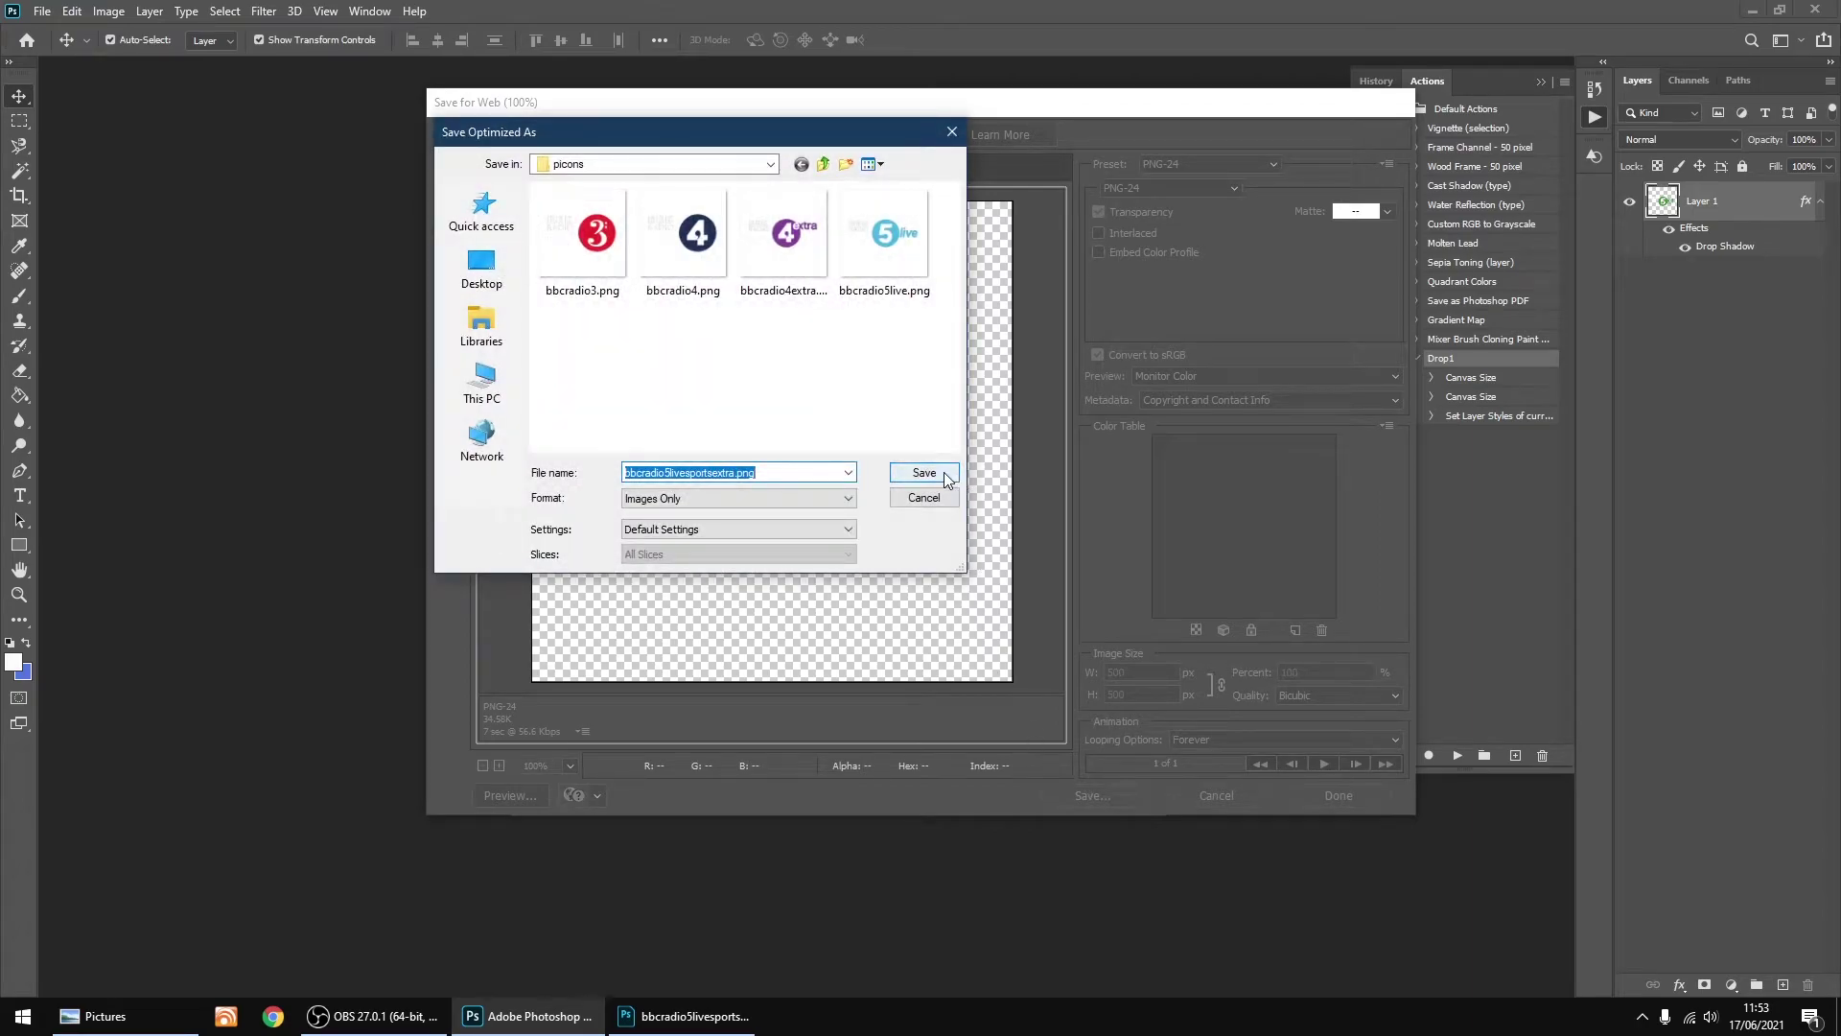
left_click(944, 472)
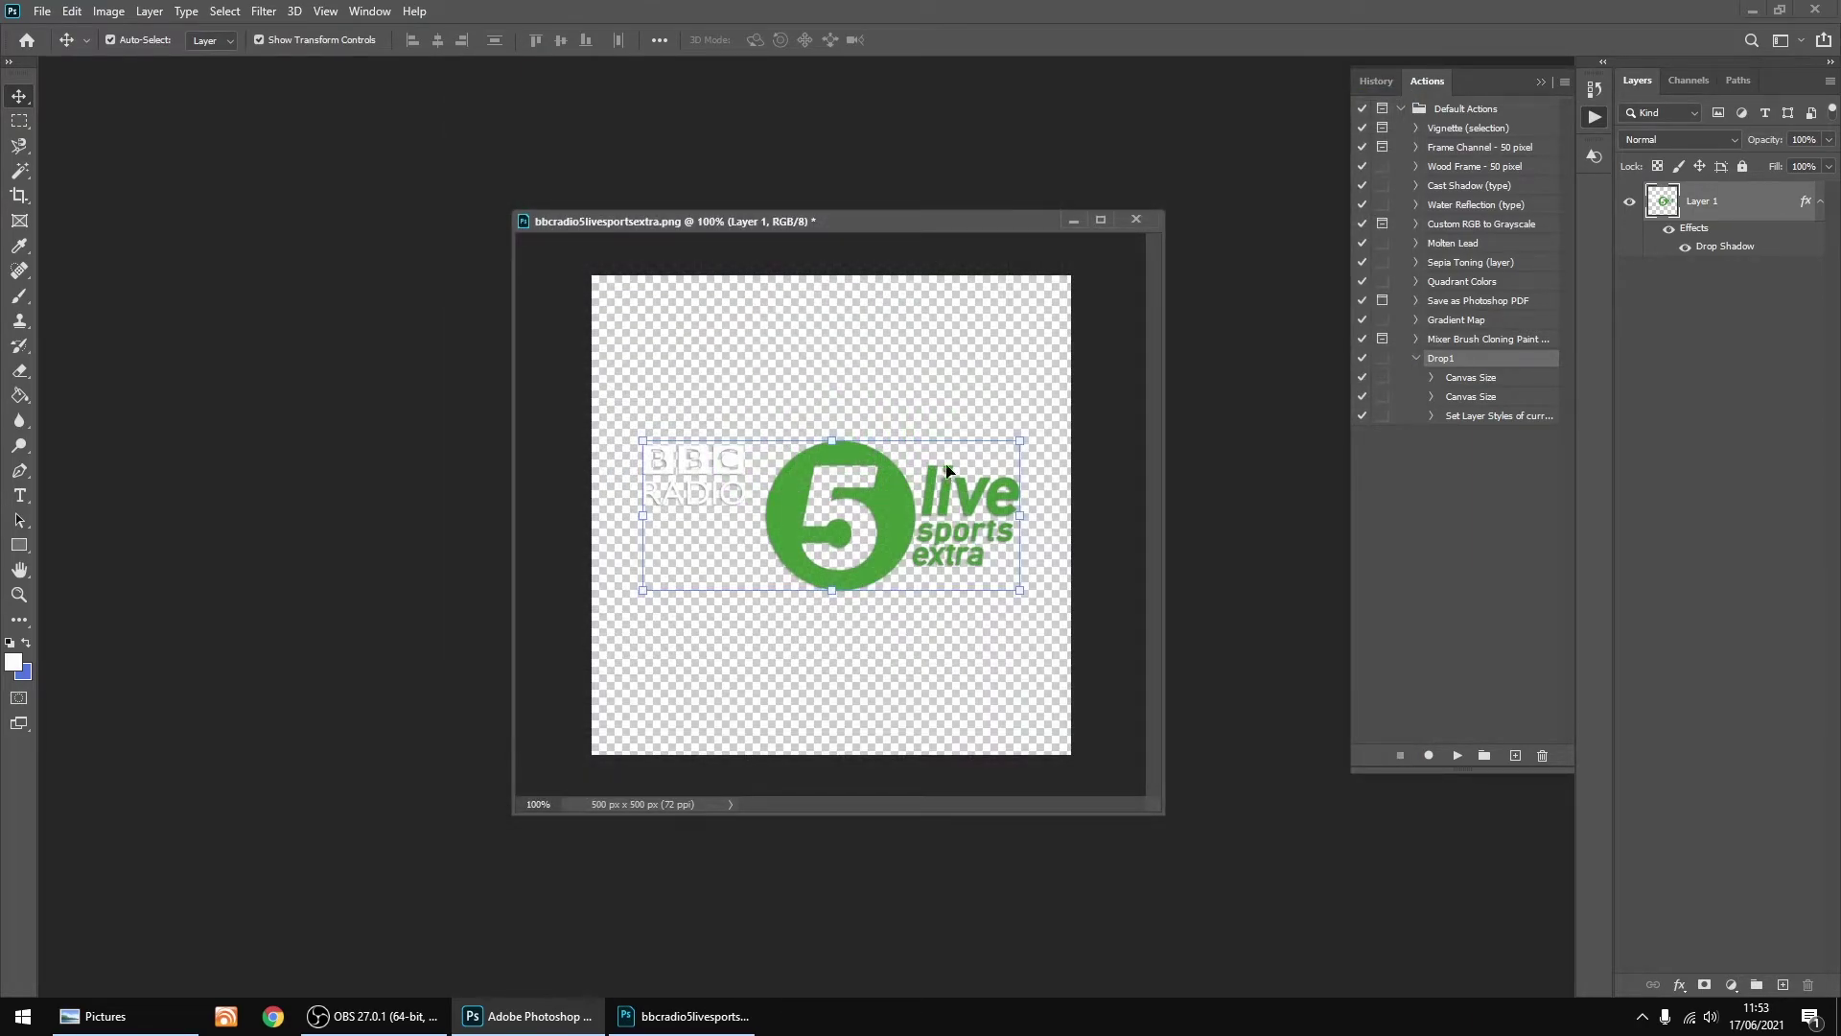
left_click(1135, 219)
left_click(928, 383)
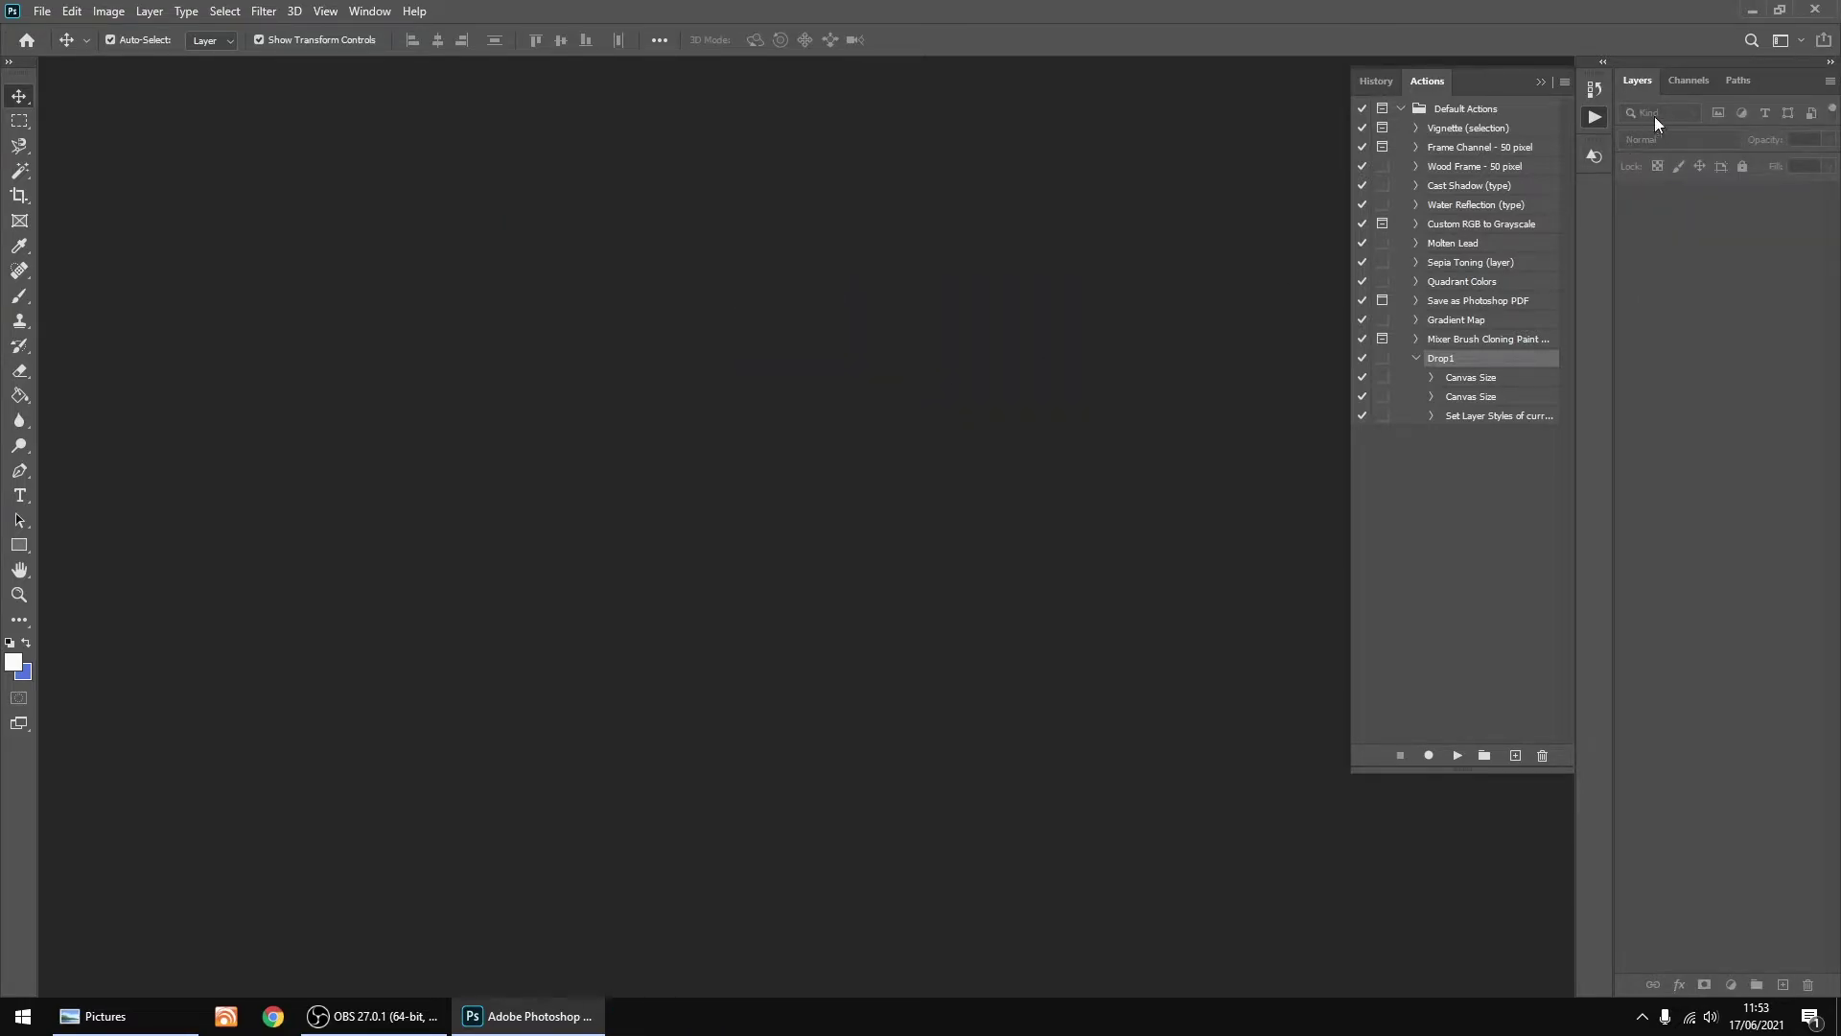
Step: Quit Photoshop, check the five BBC PNGs in Pictures\picons, then close Explorer
left_click(1815, 10)
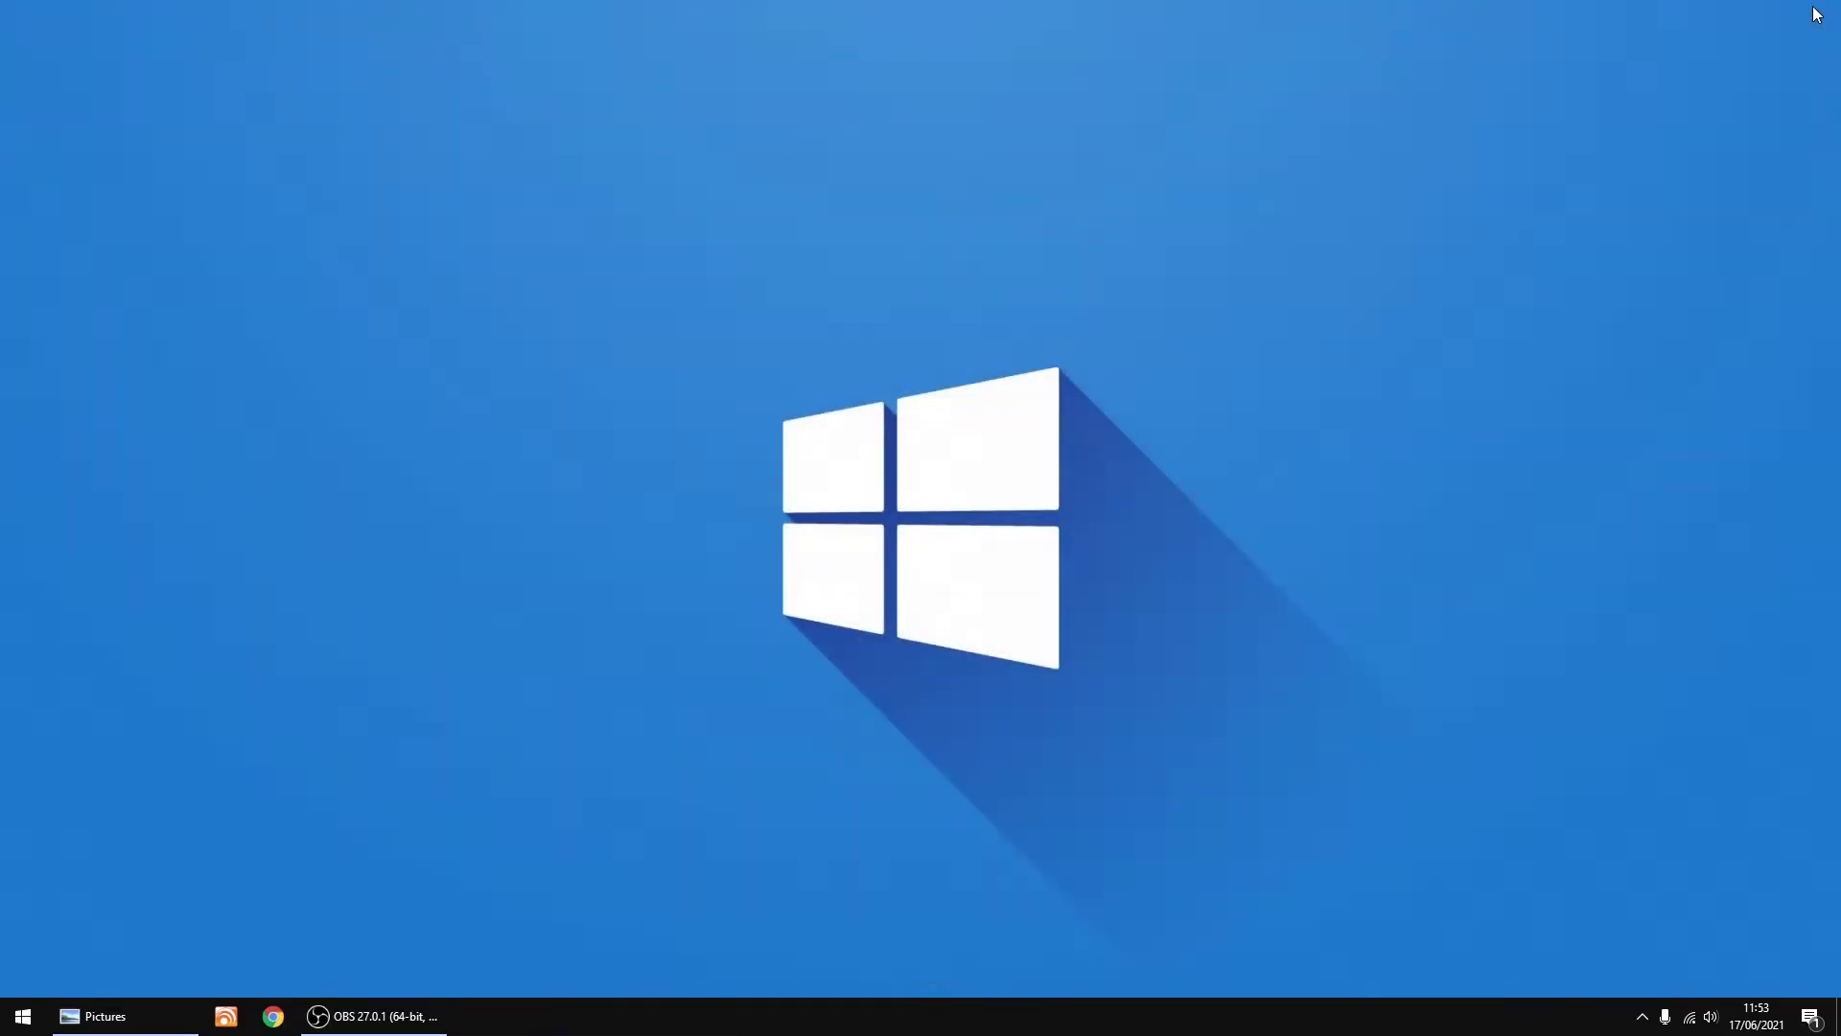
left_click(157, 1012)
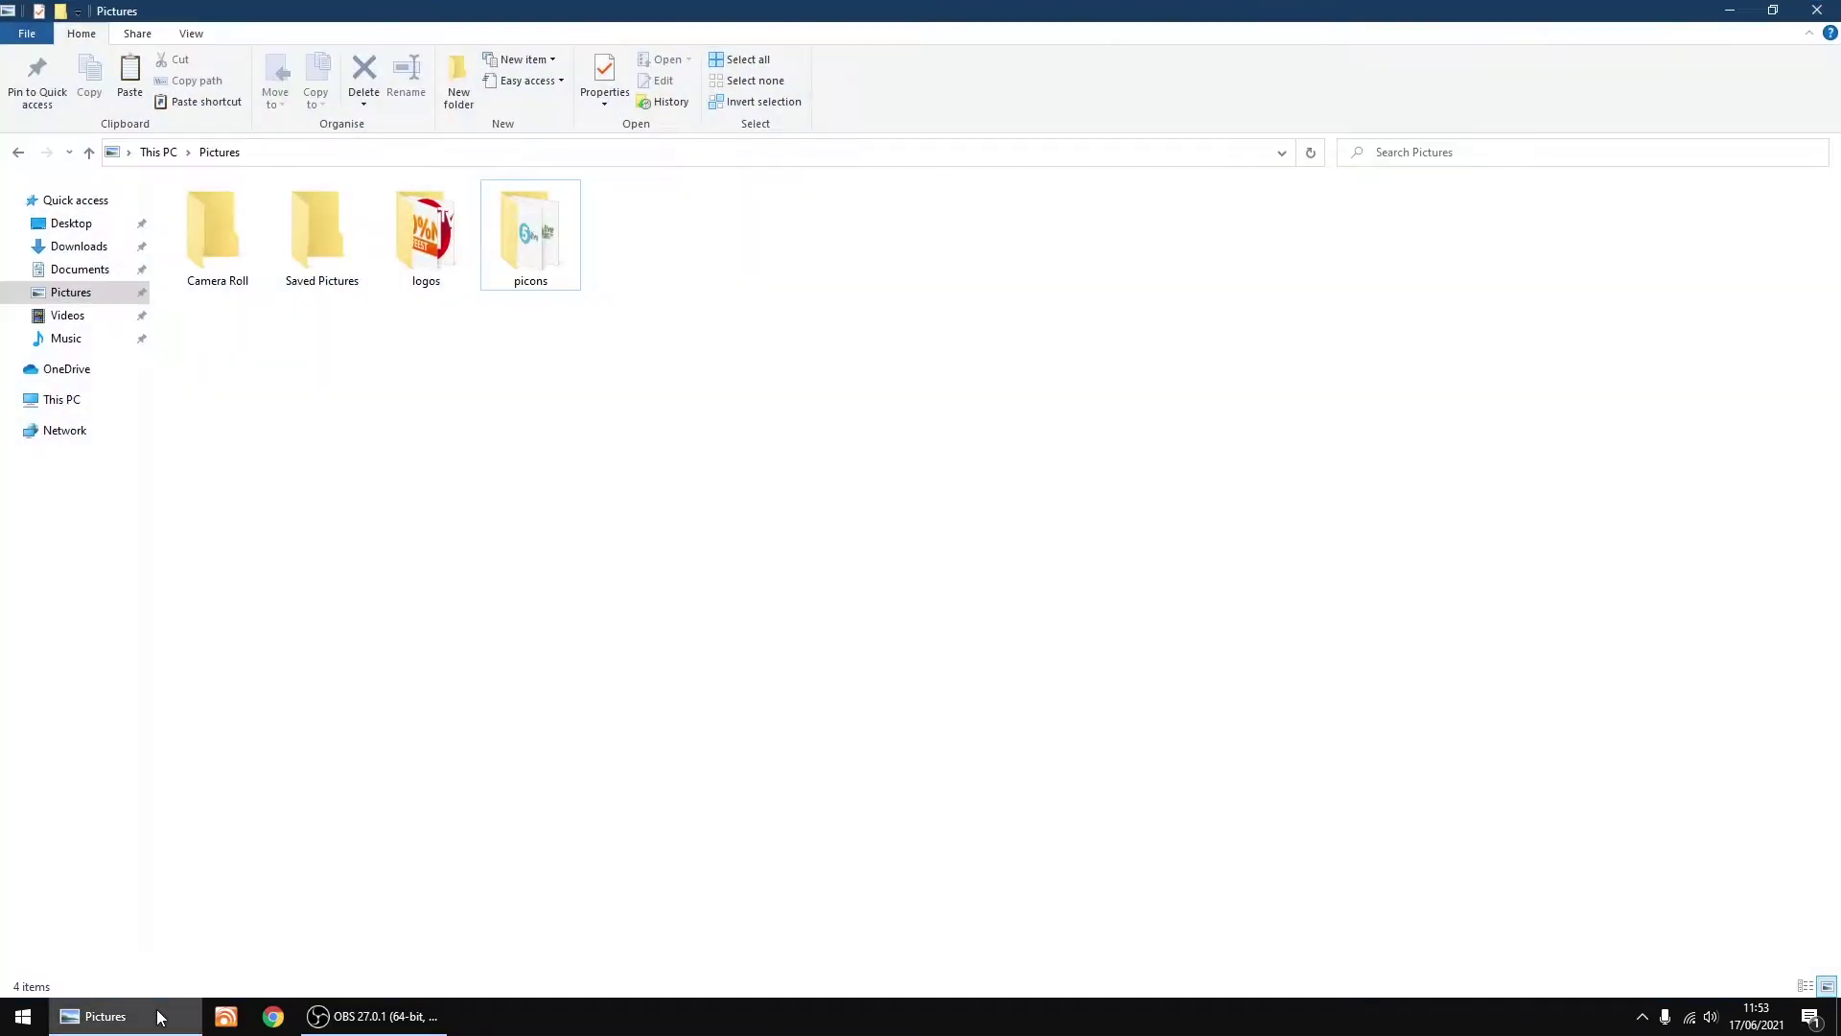
double_click(546, 234)
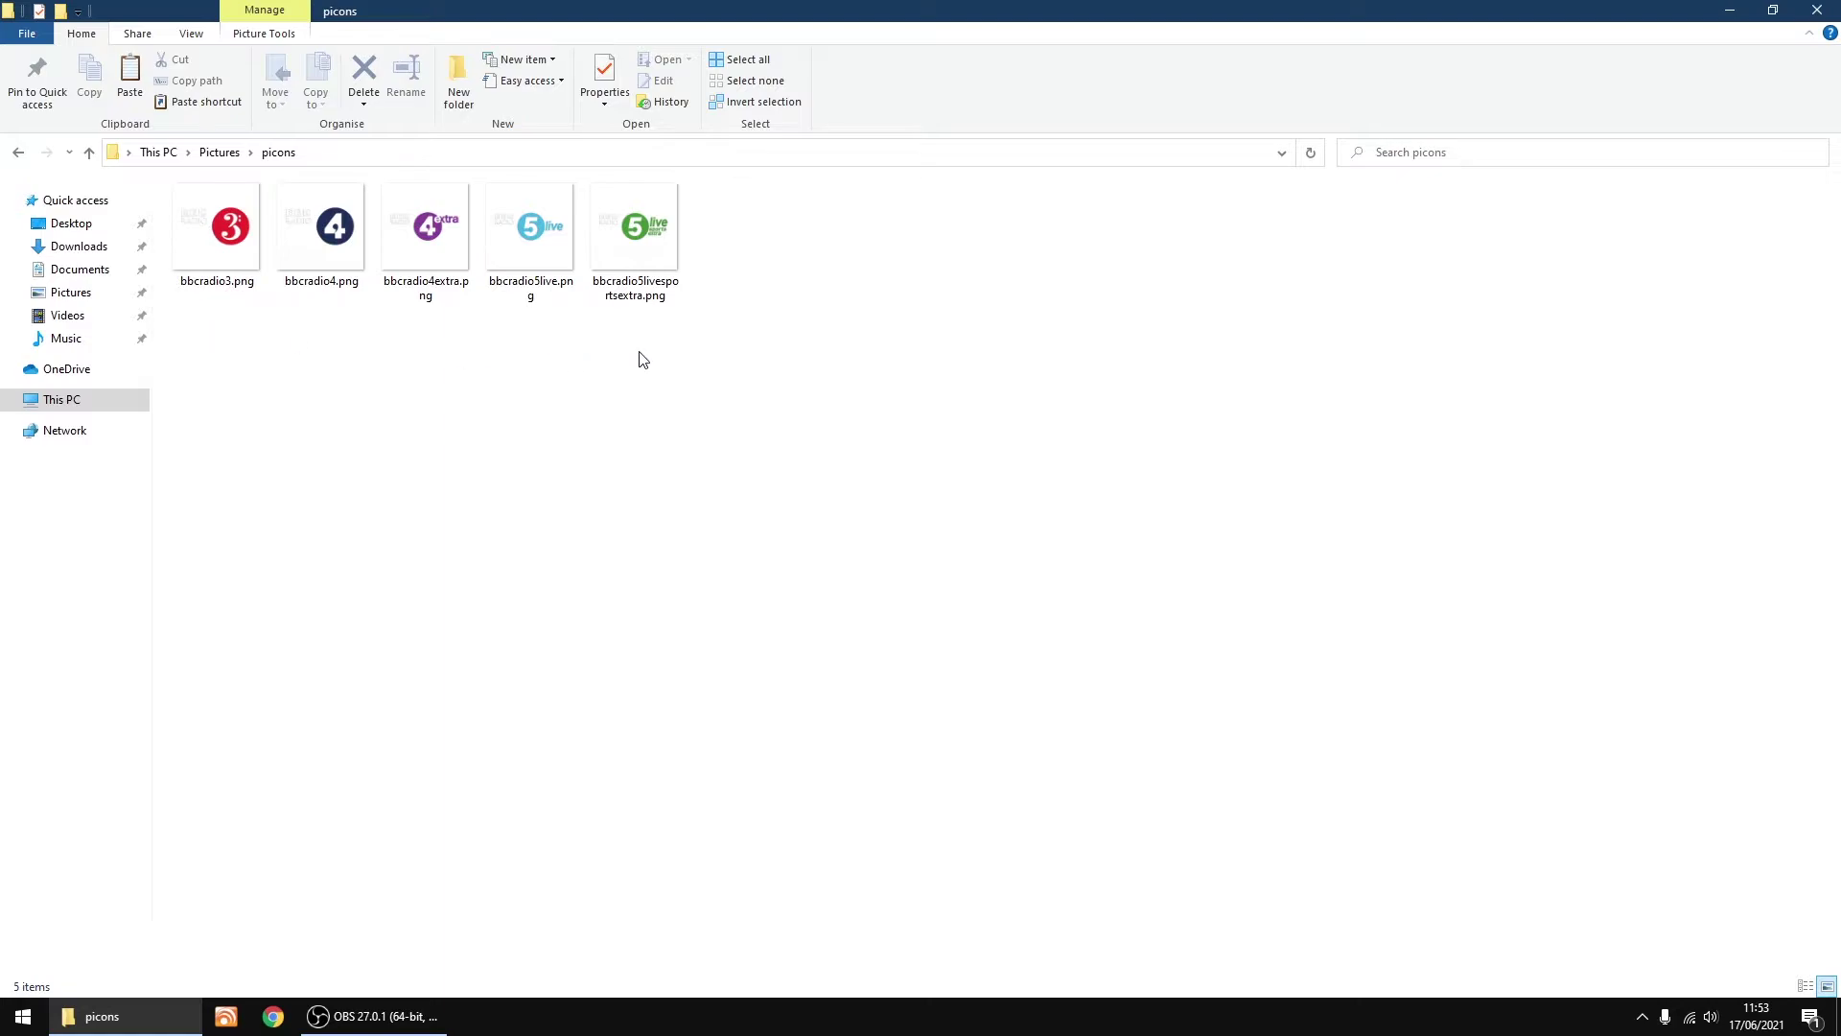
left_click(1825, 8)
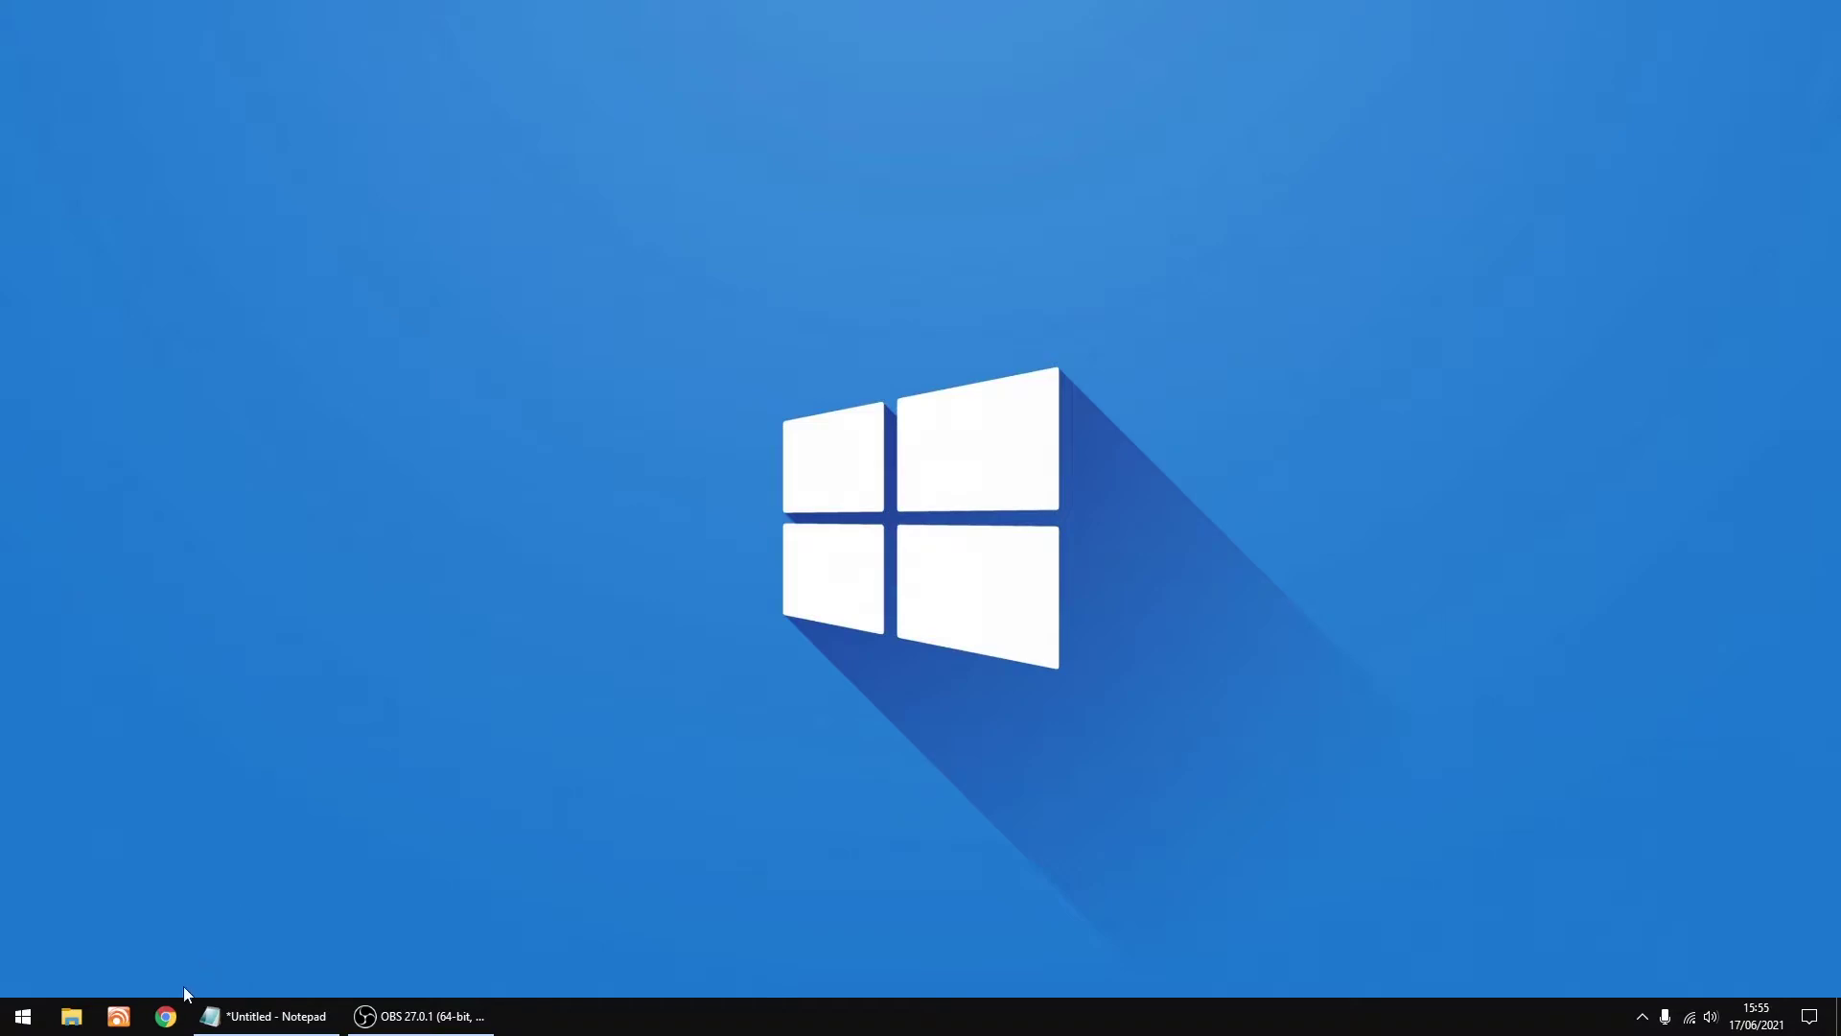
left_click(165, 1015)
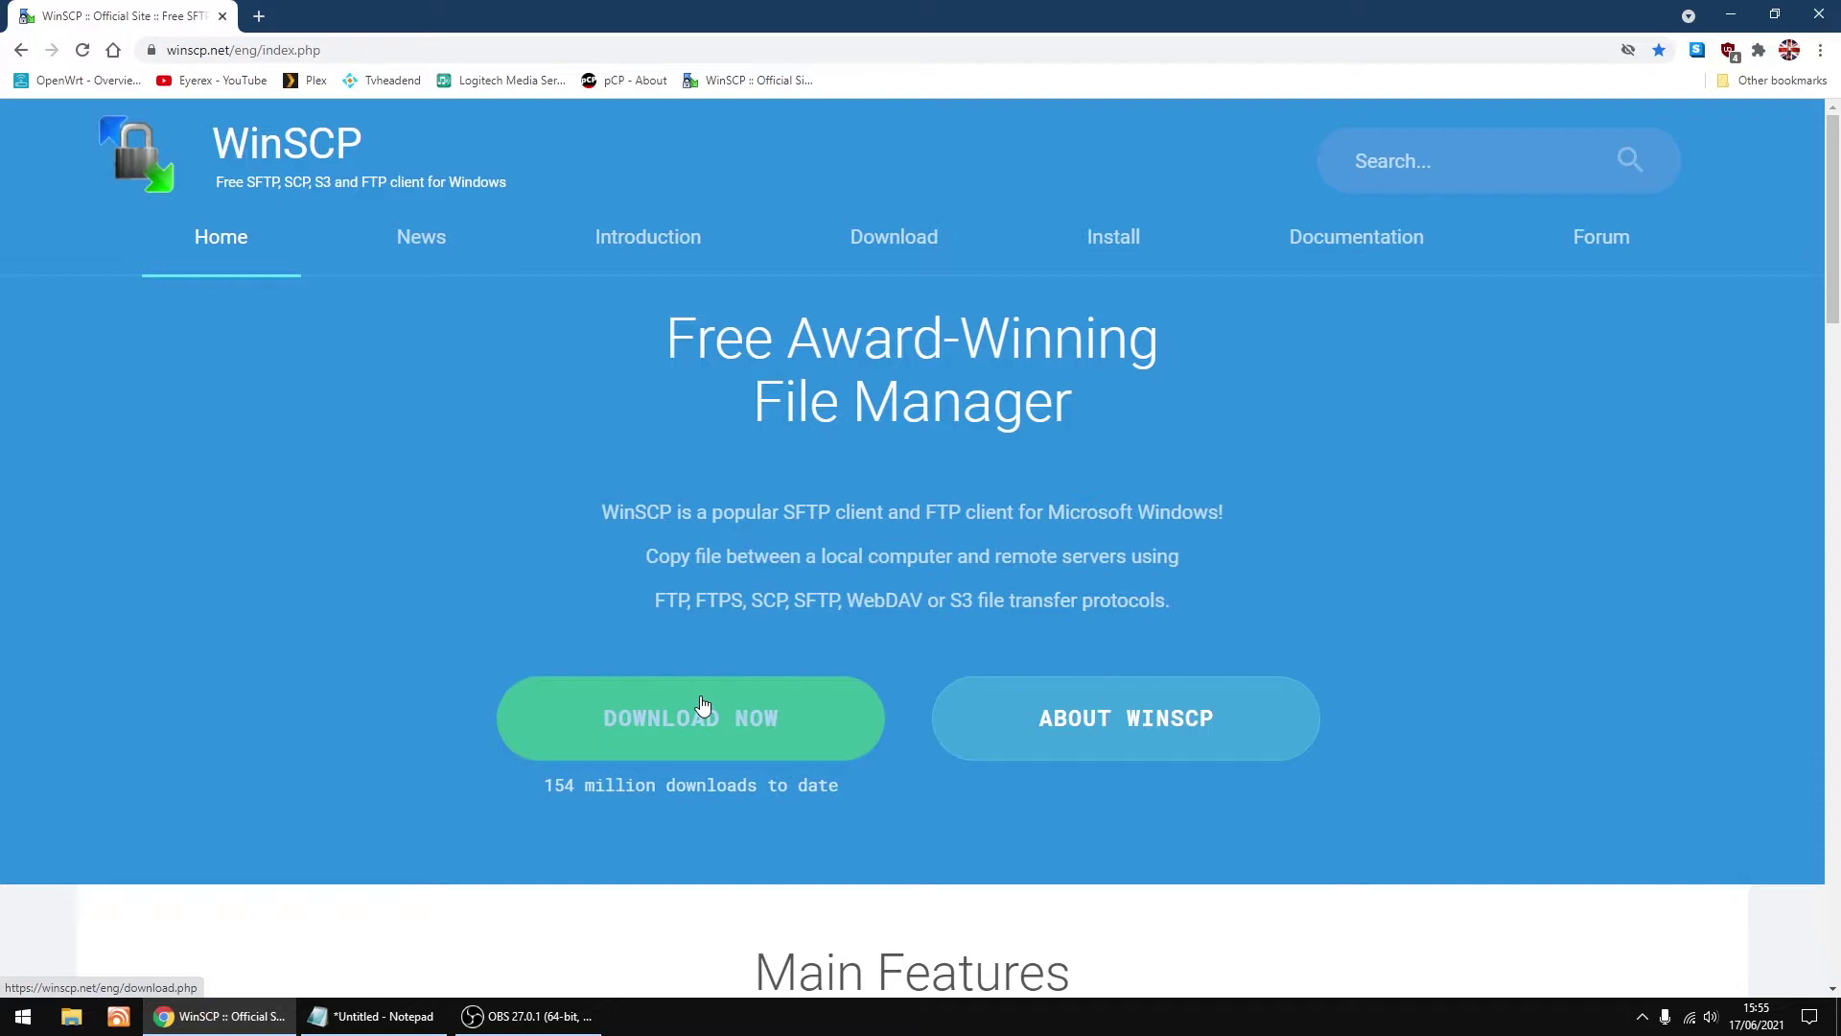
left_click(1820, 14)
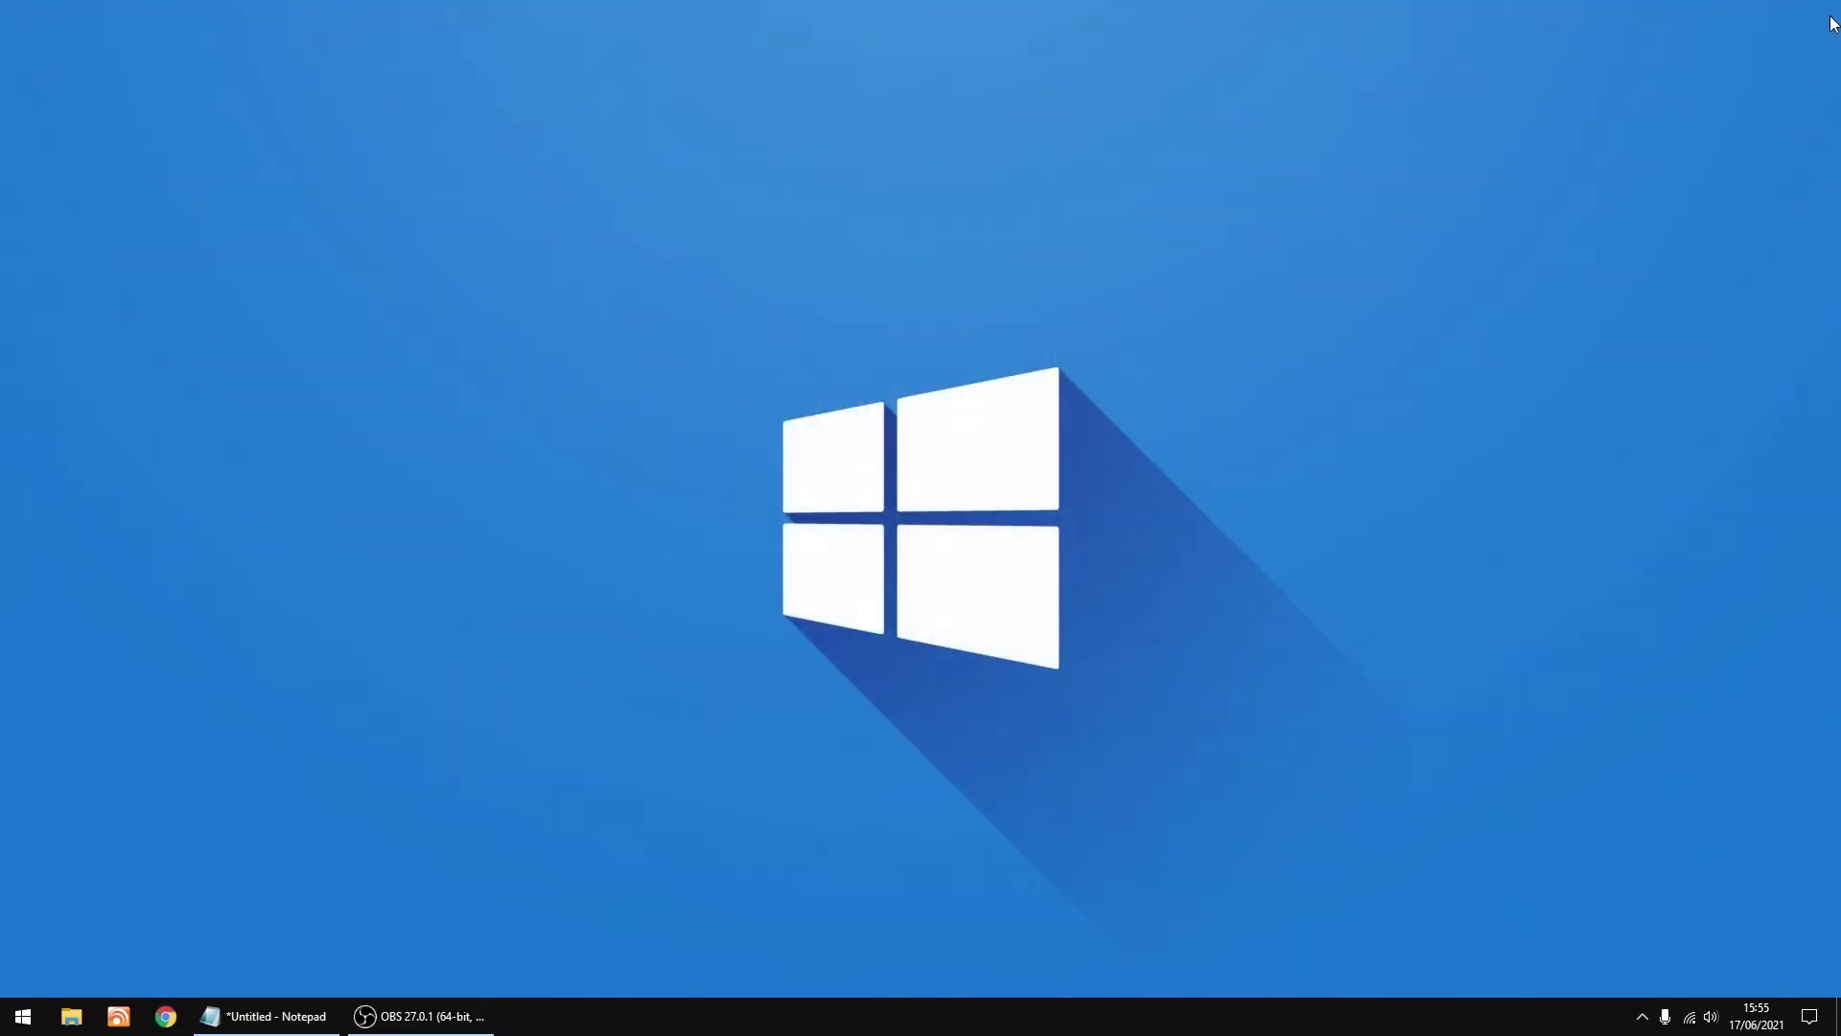
Step: Launch WinSCP and enter host 192.168.1.137 on port 22, the user name and the password
left_click(23, 1016)
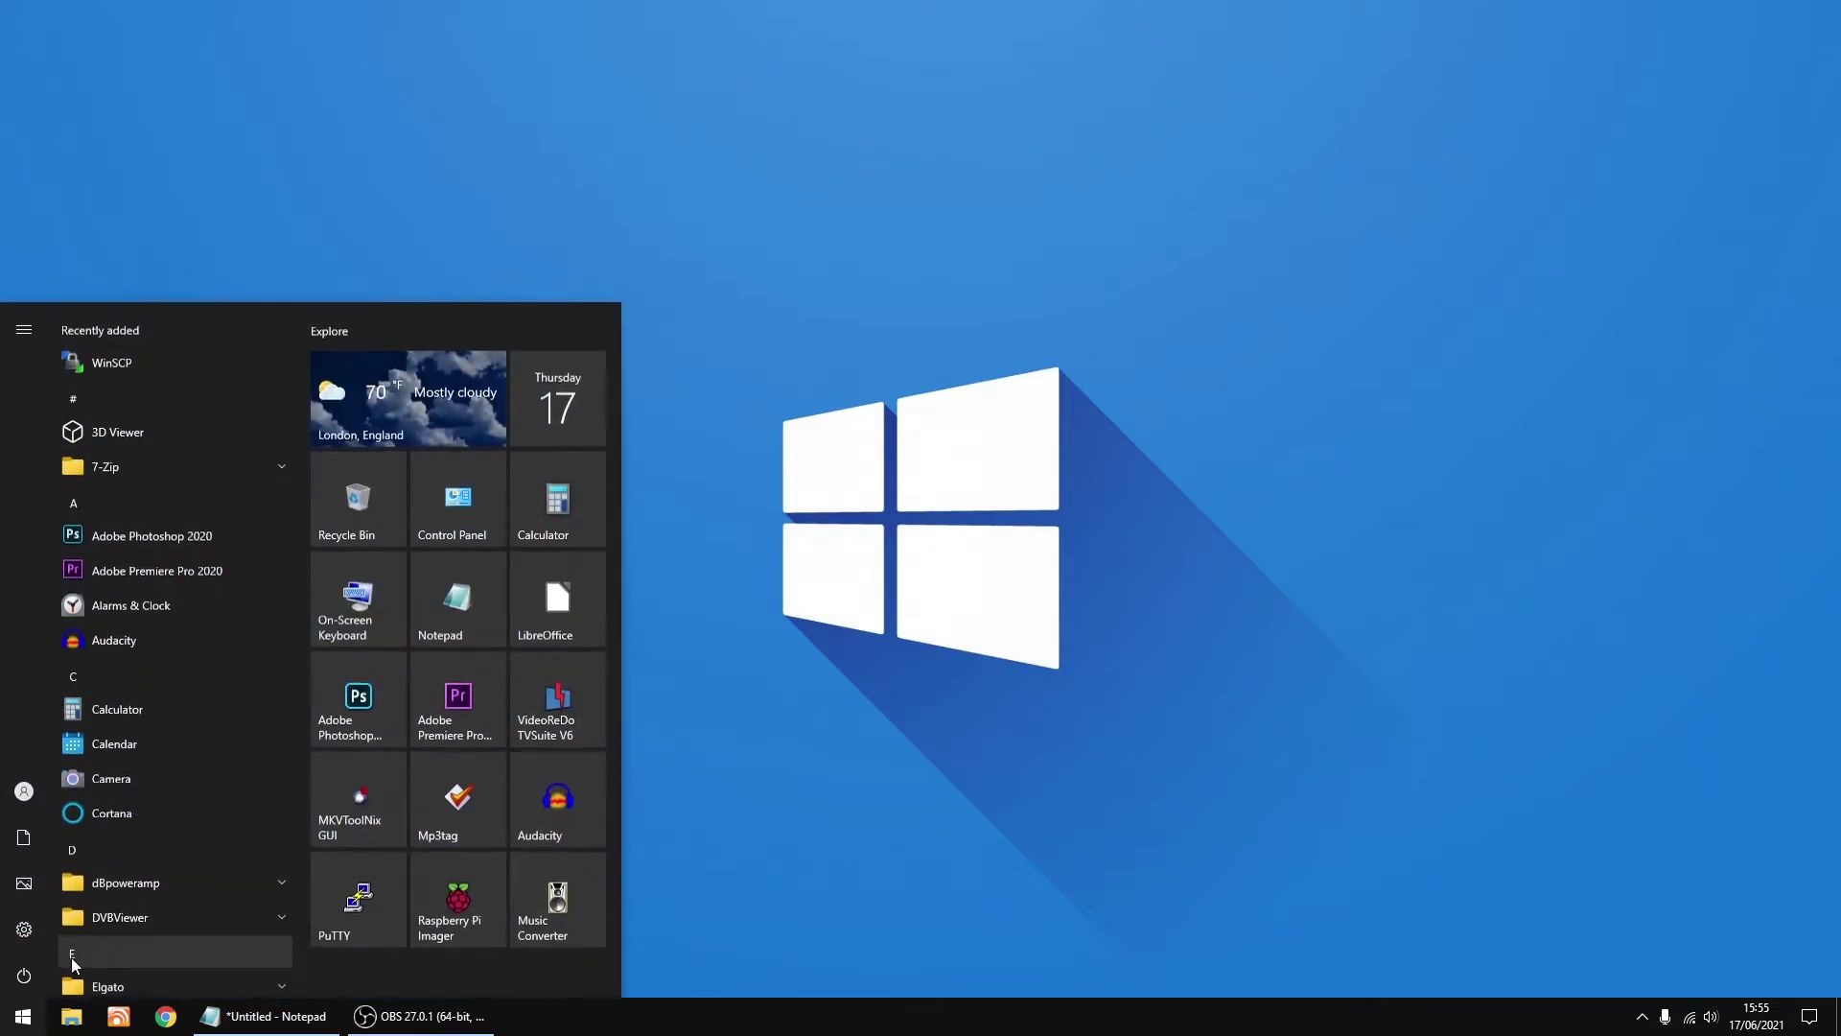
left_click(117, 360)
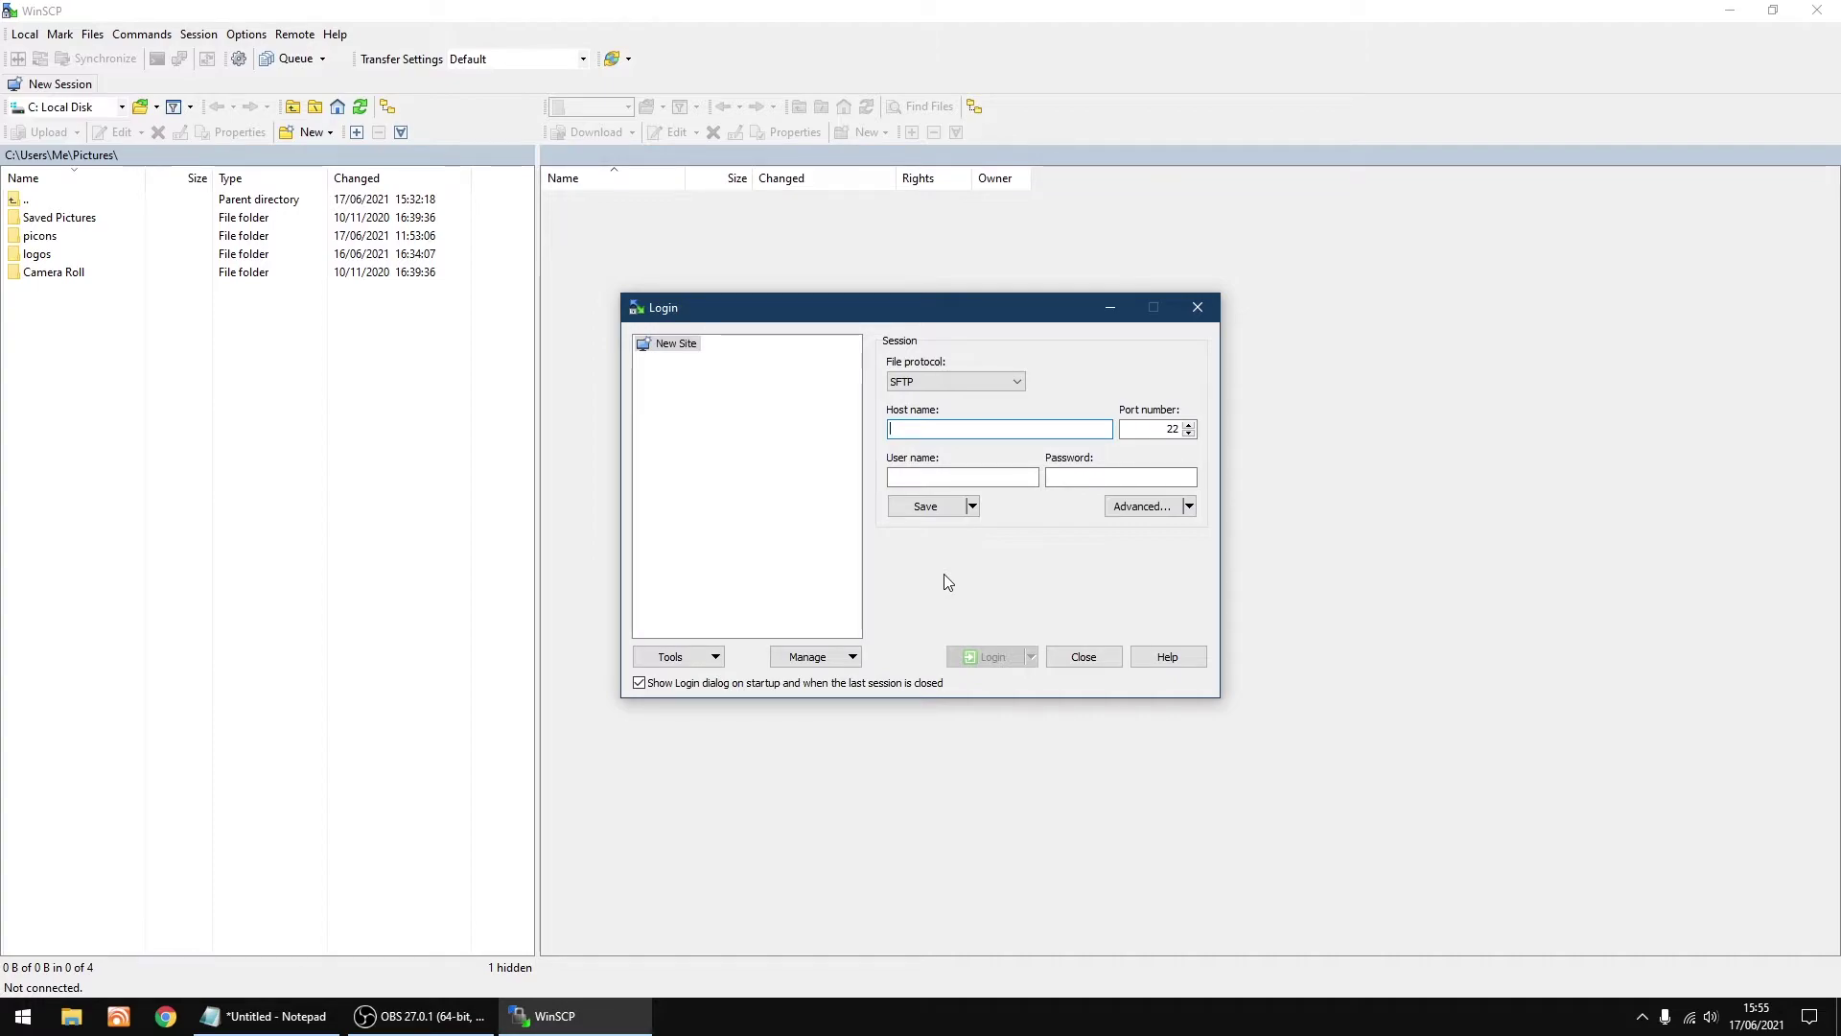
type("192.168.1.137")
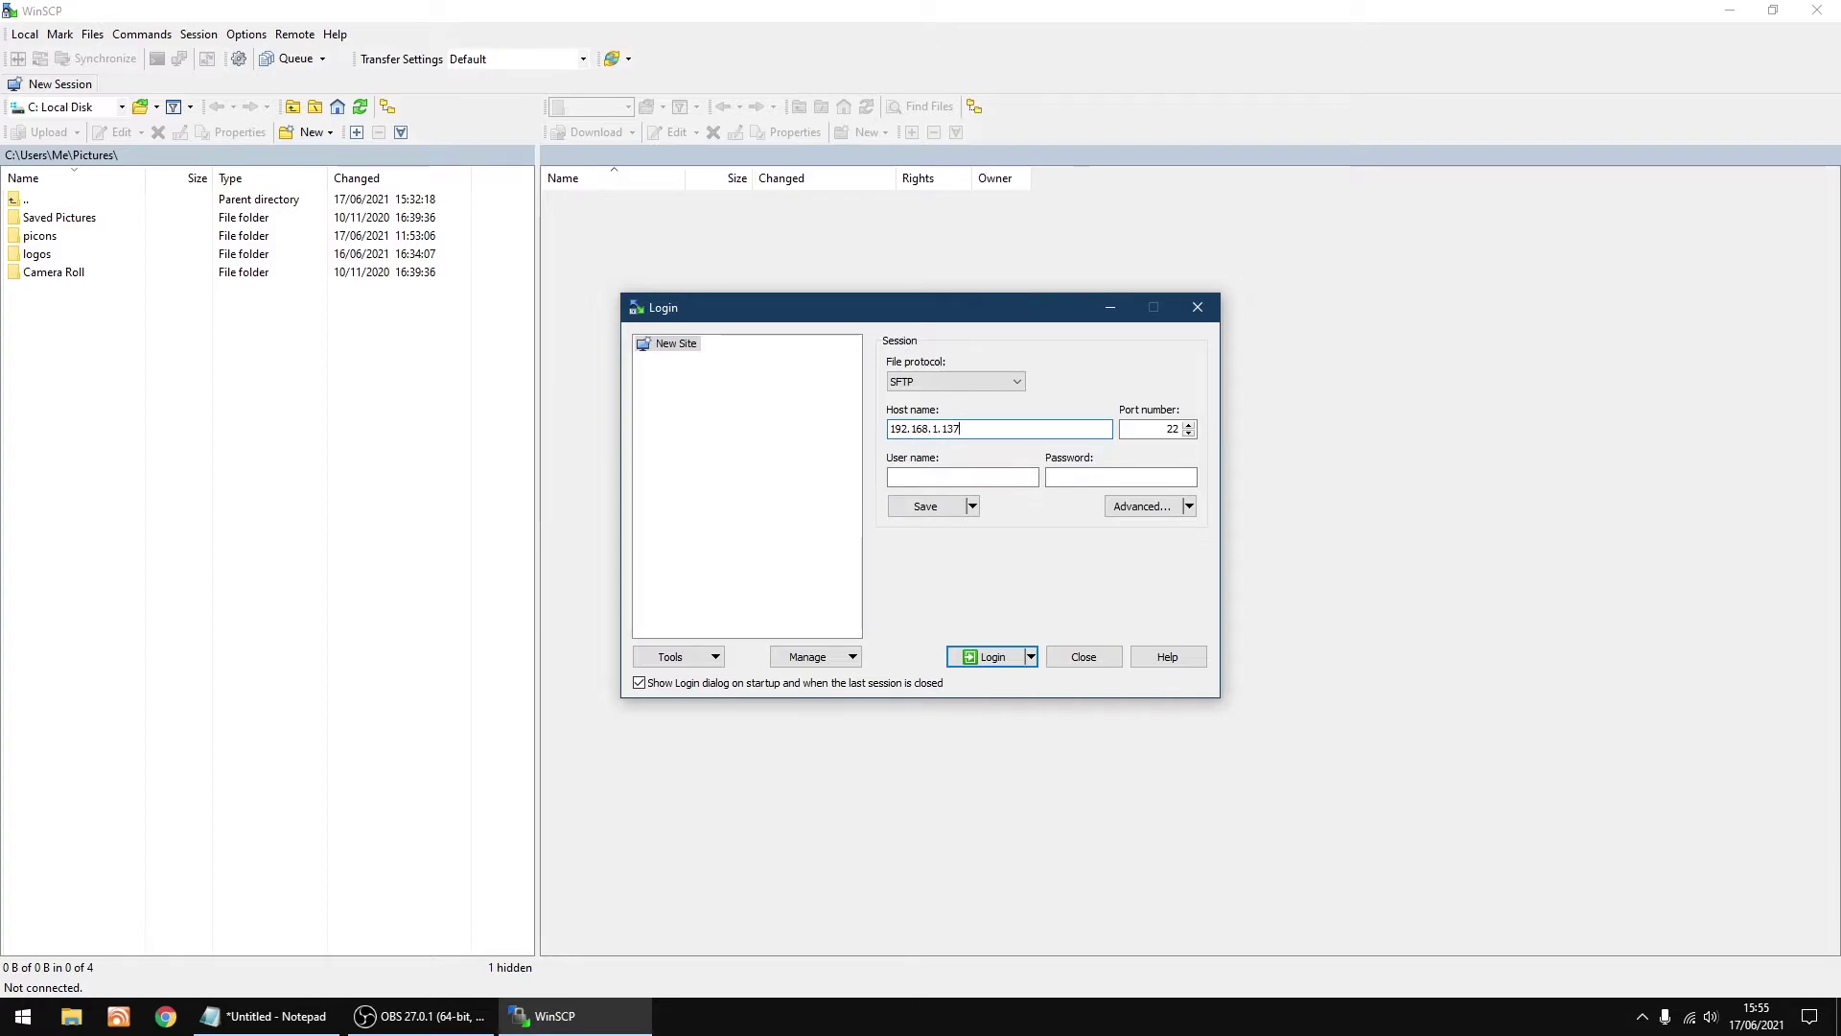
key("Tab")
key("Tab")
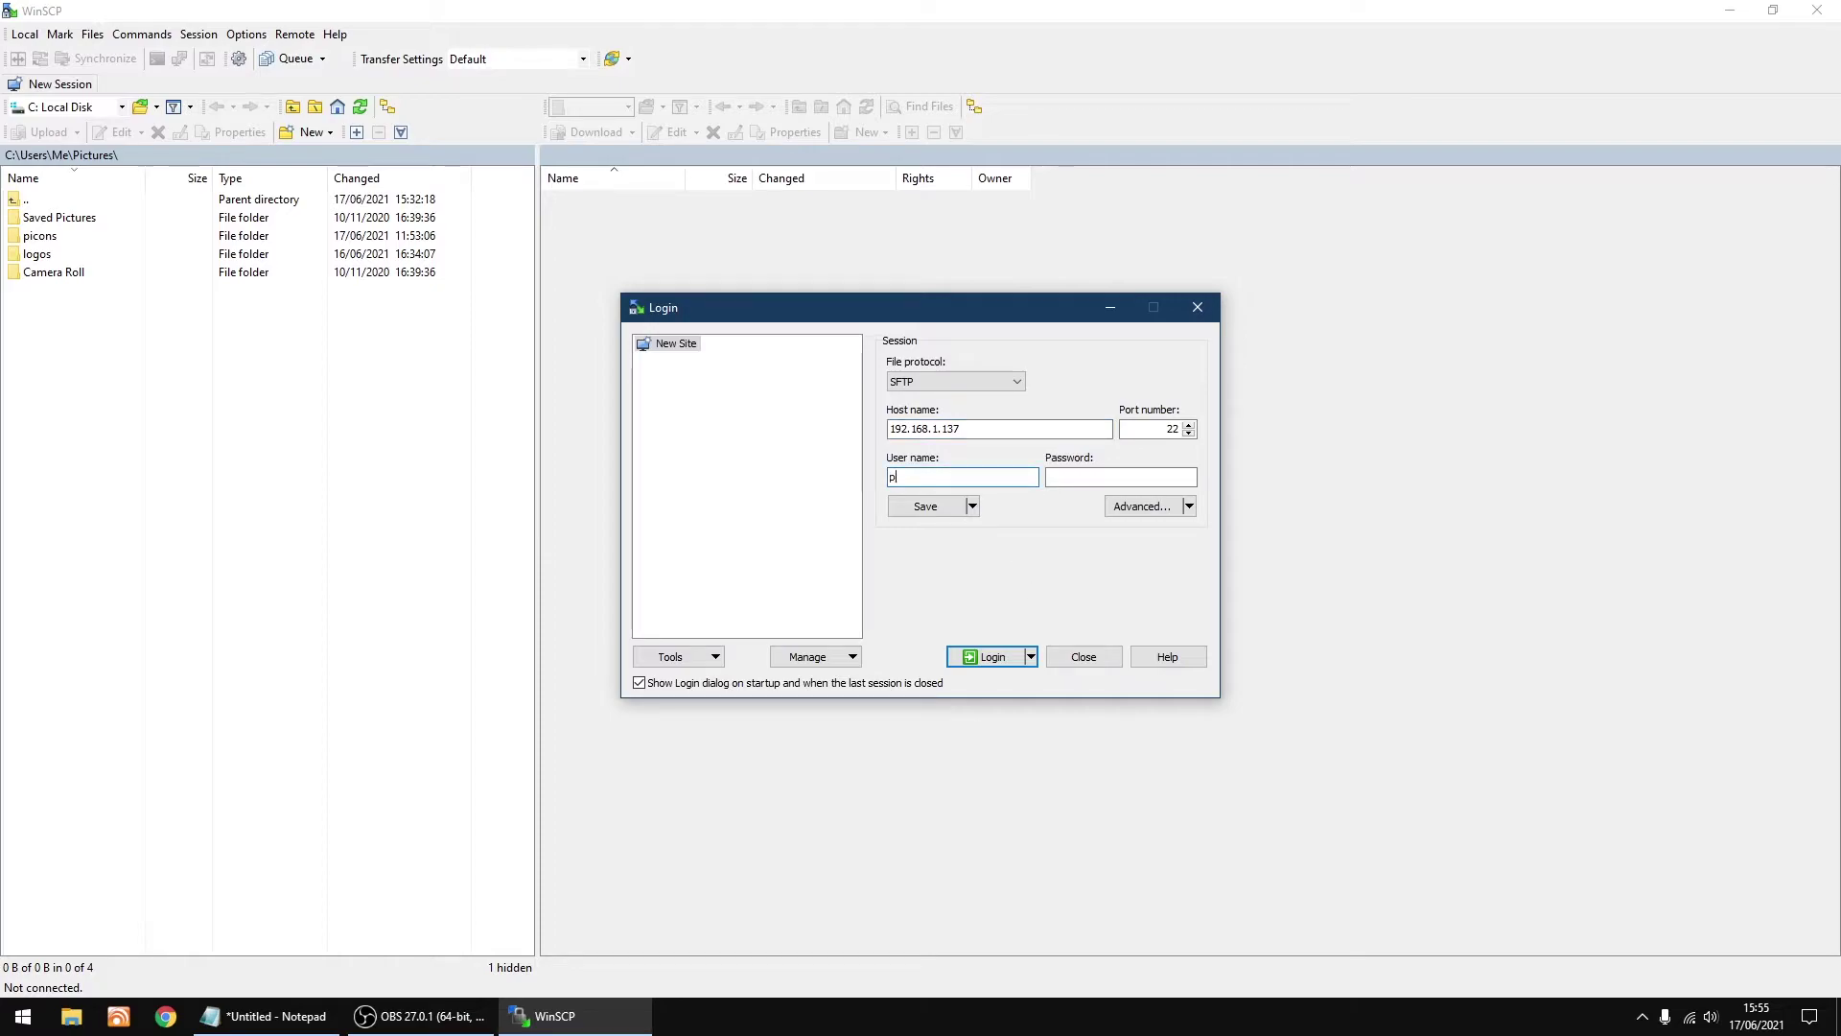
left_click(1076, 479)
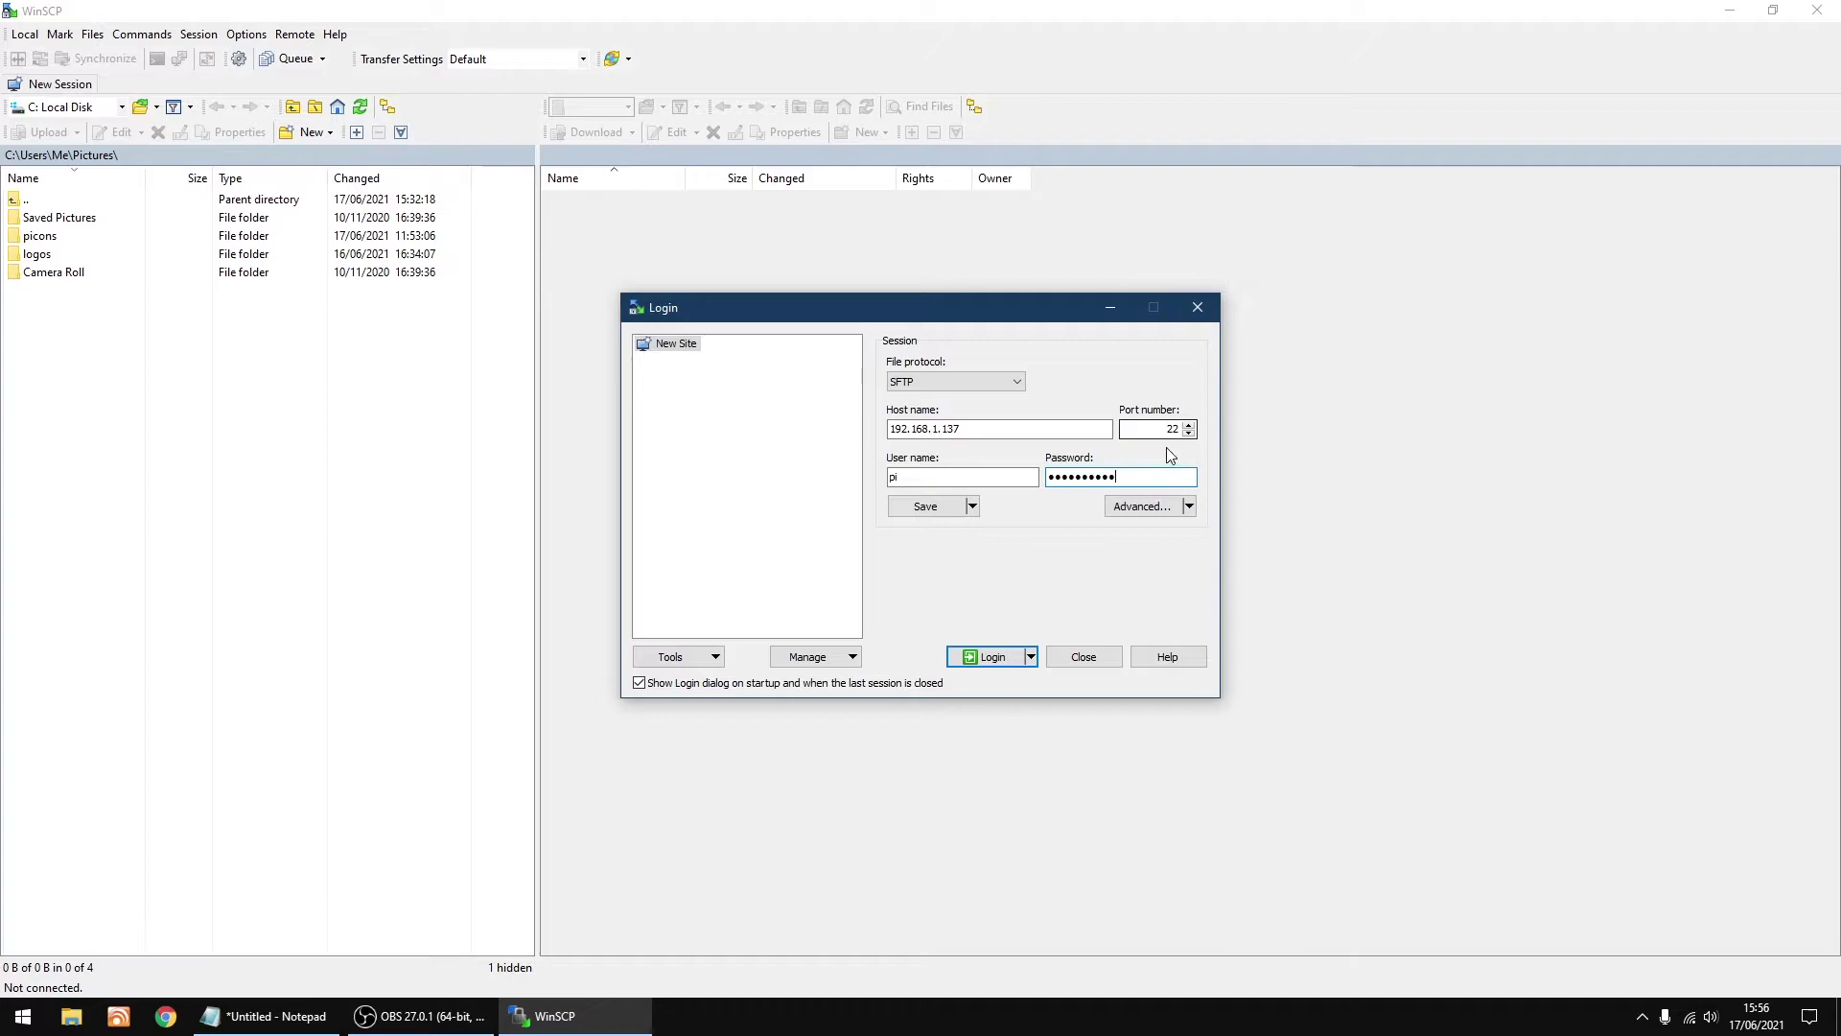
Step: Open the site's advanced SFTP settings and copy the sudo su command from Notepad
left_click(1142, 508)
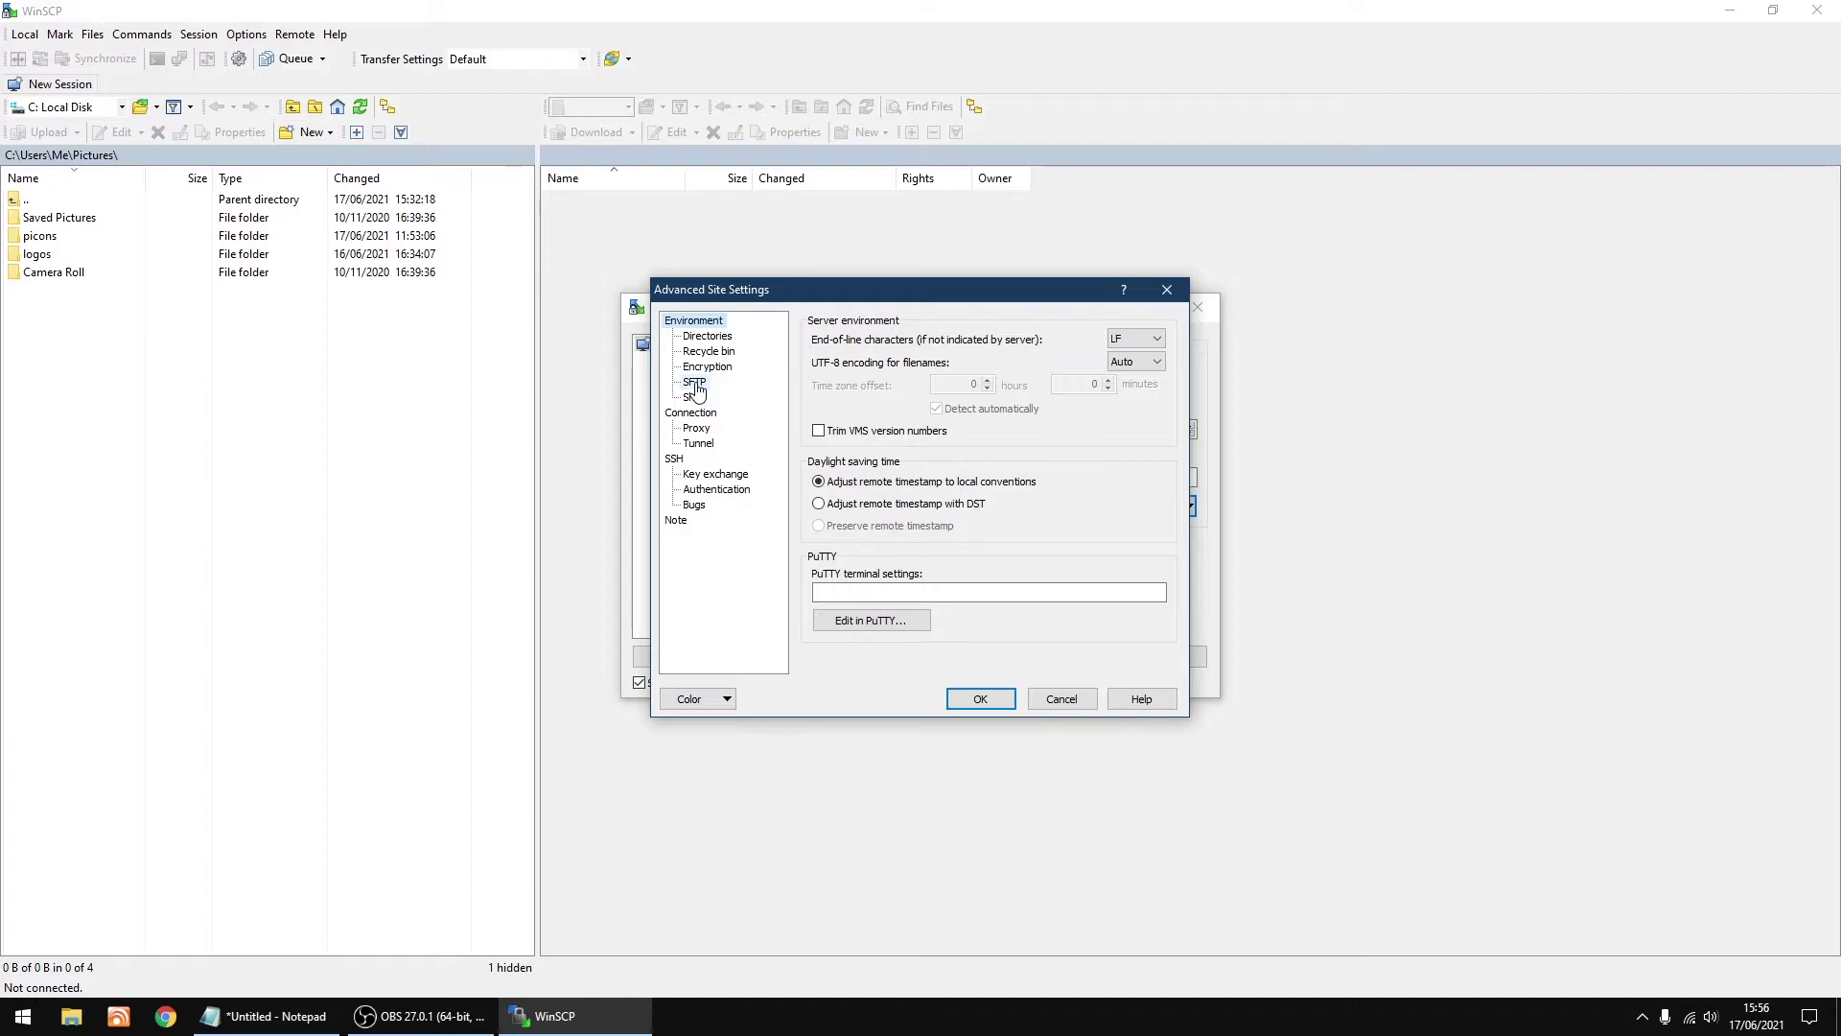
left_click(695, 382)
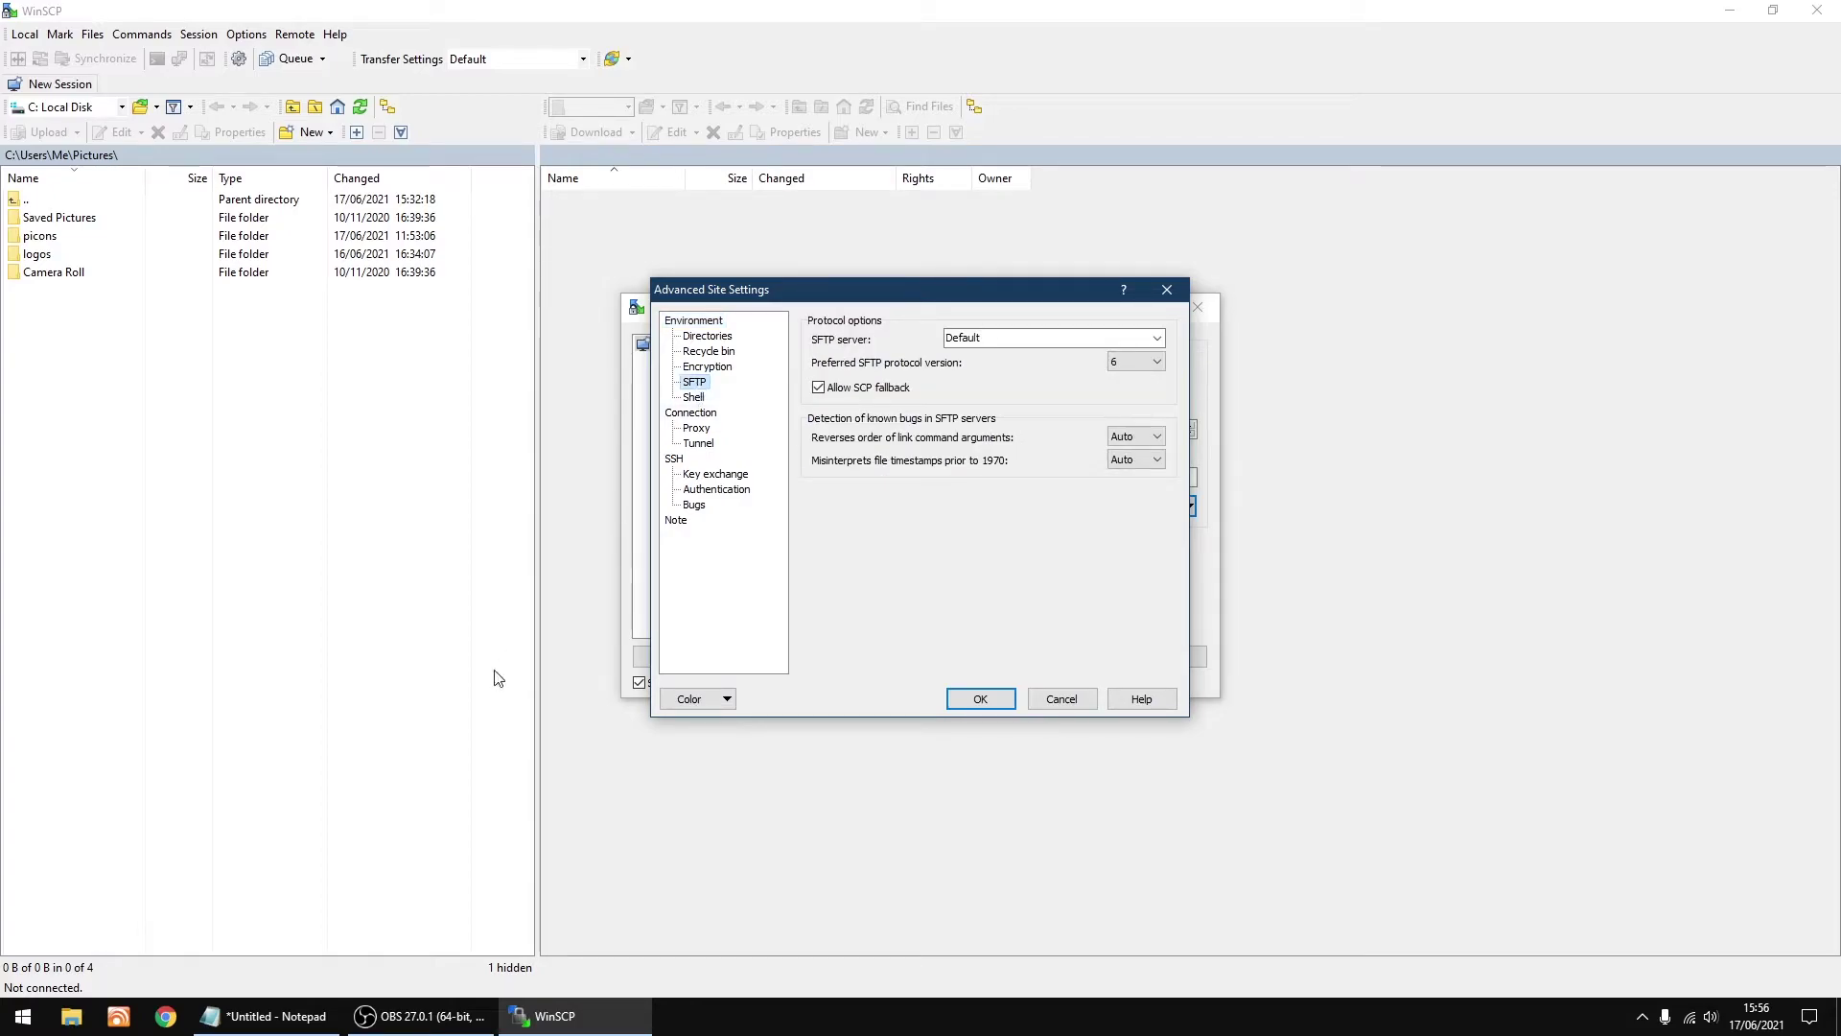
left_click(270, 1016)
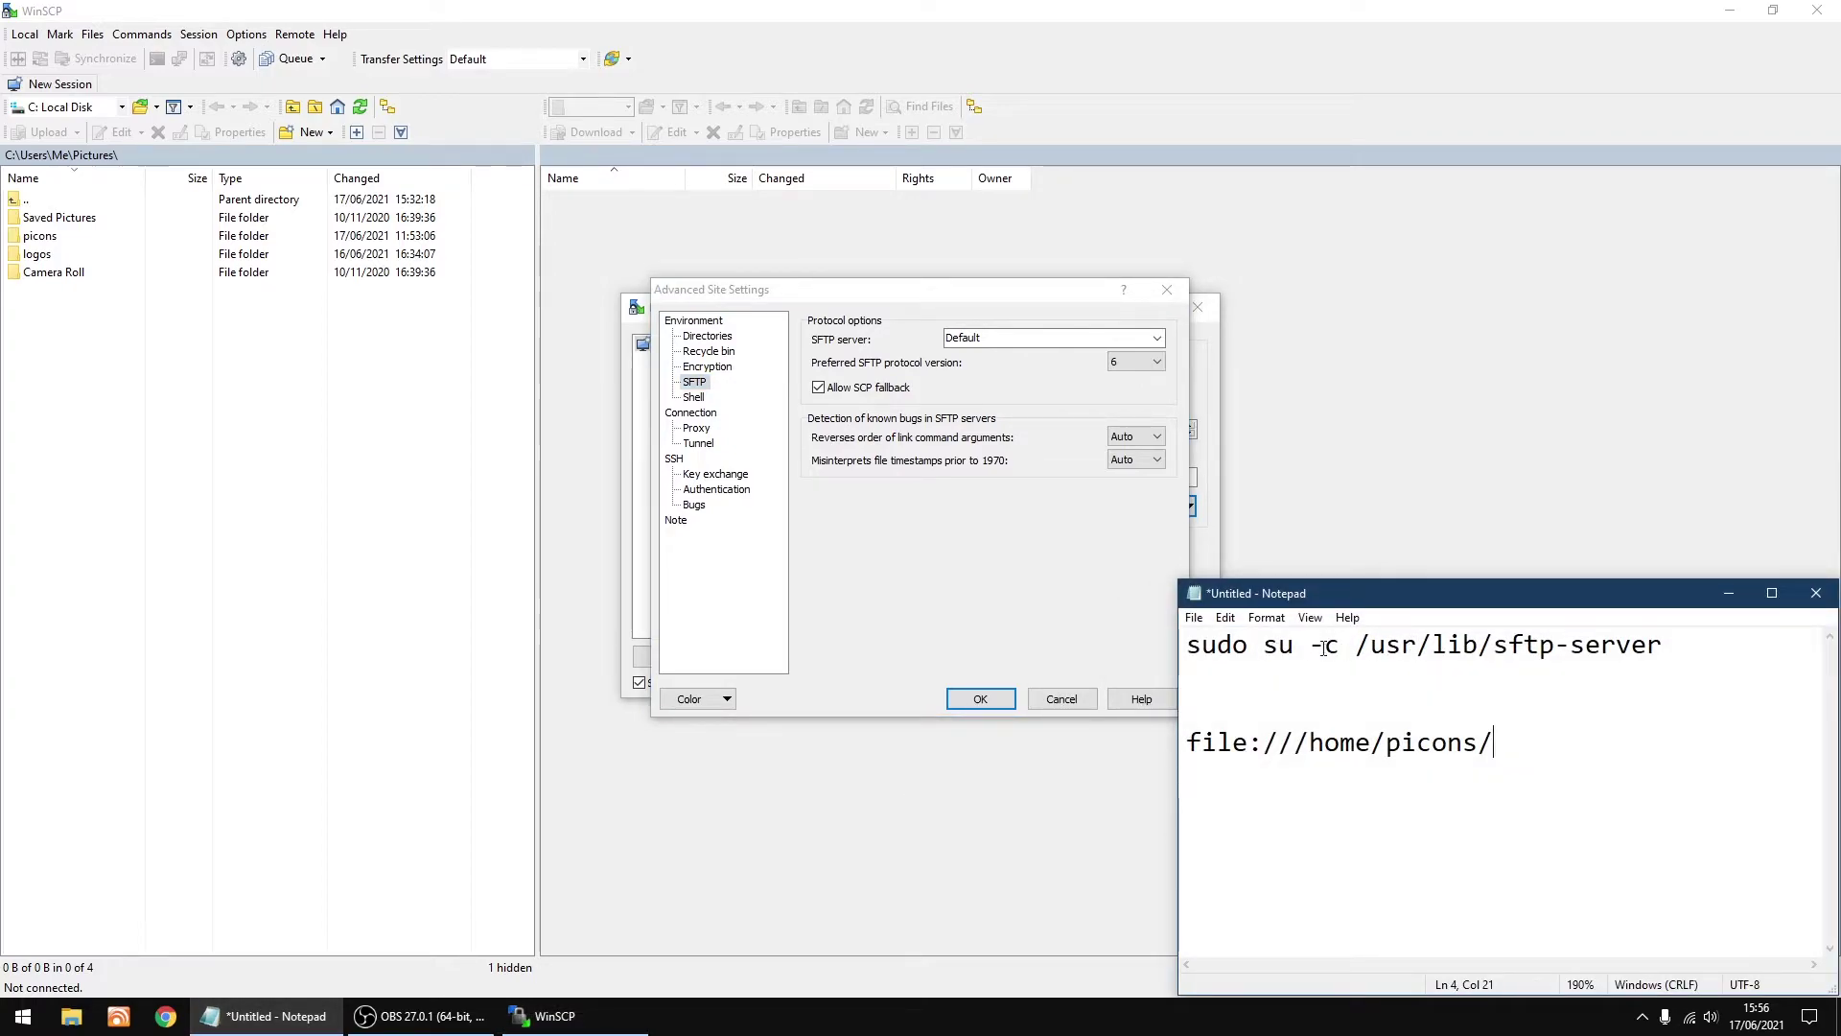
left_click_drag(1667, 644, 1425, 647)
left_click(1189, 644)
left_click_drag(1667, 645, 1189, 645)
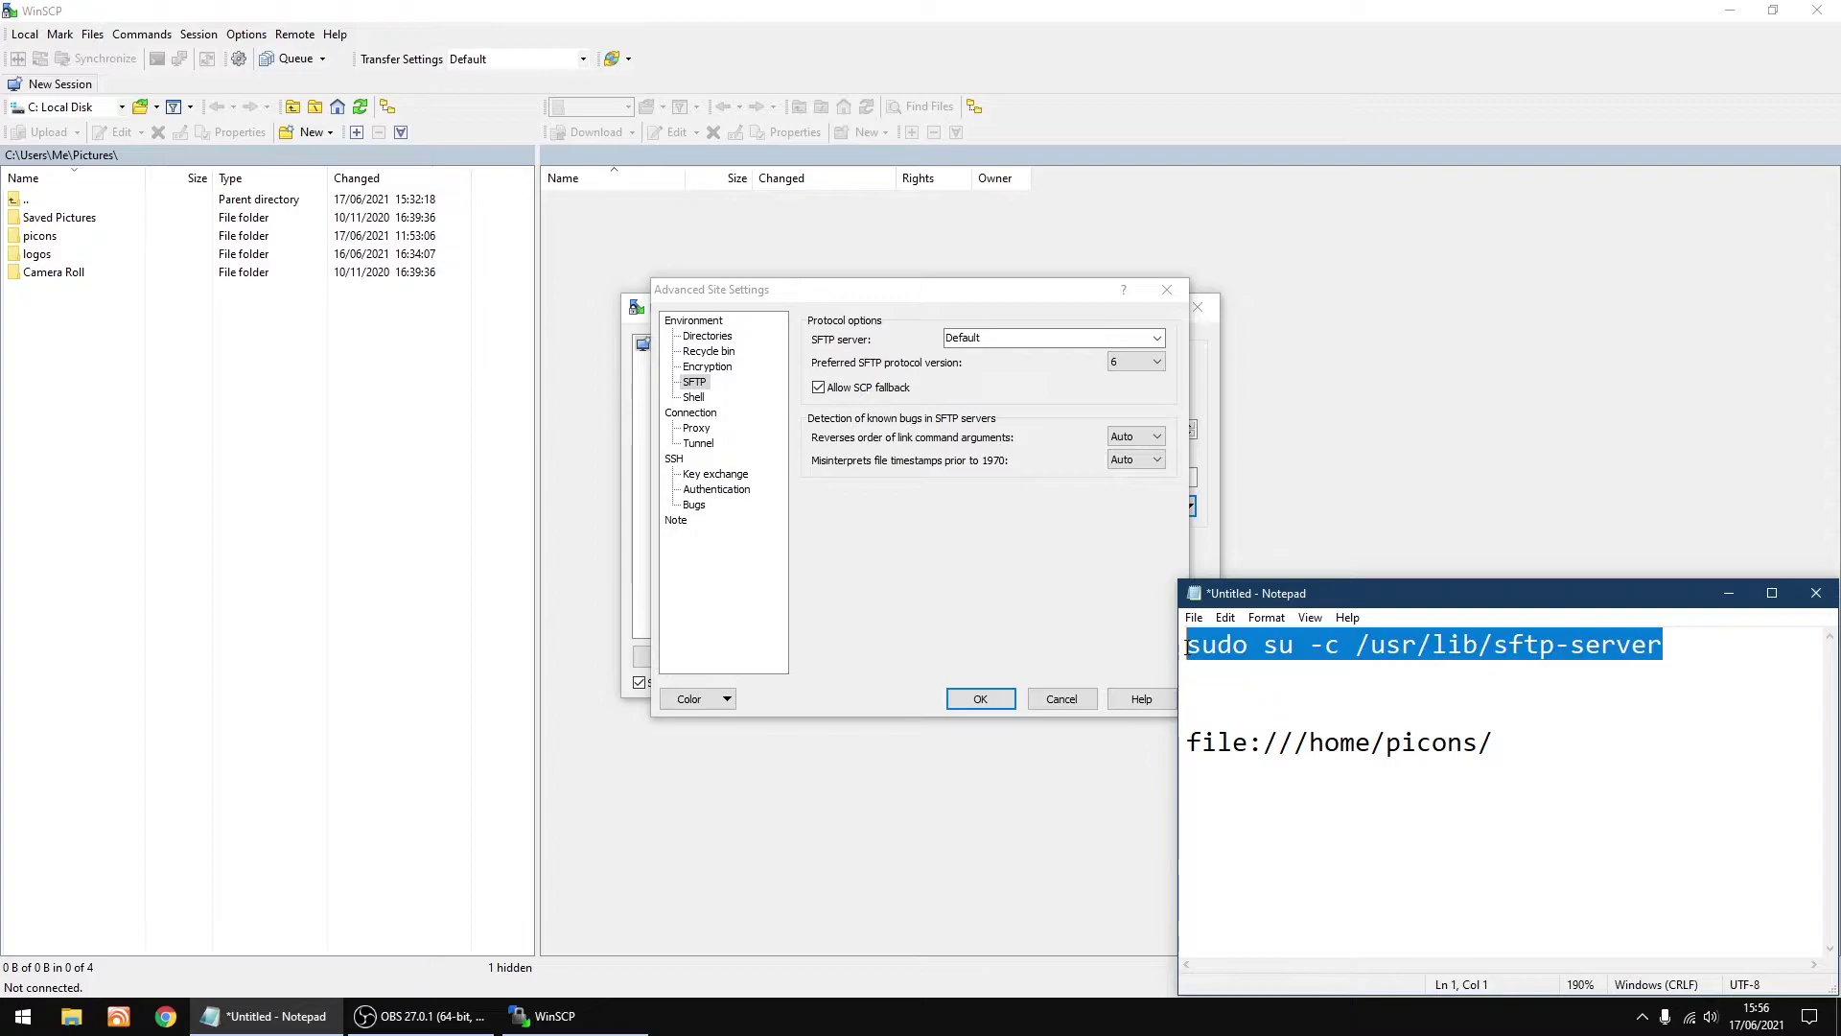
right_click(1316, 648)
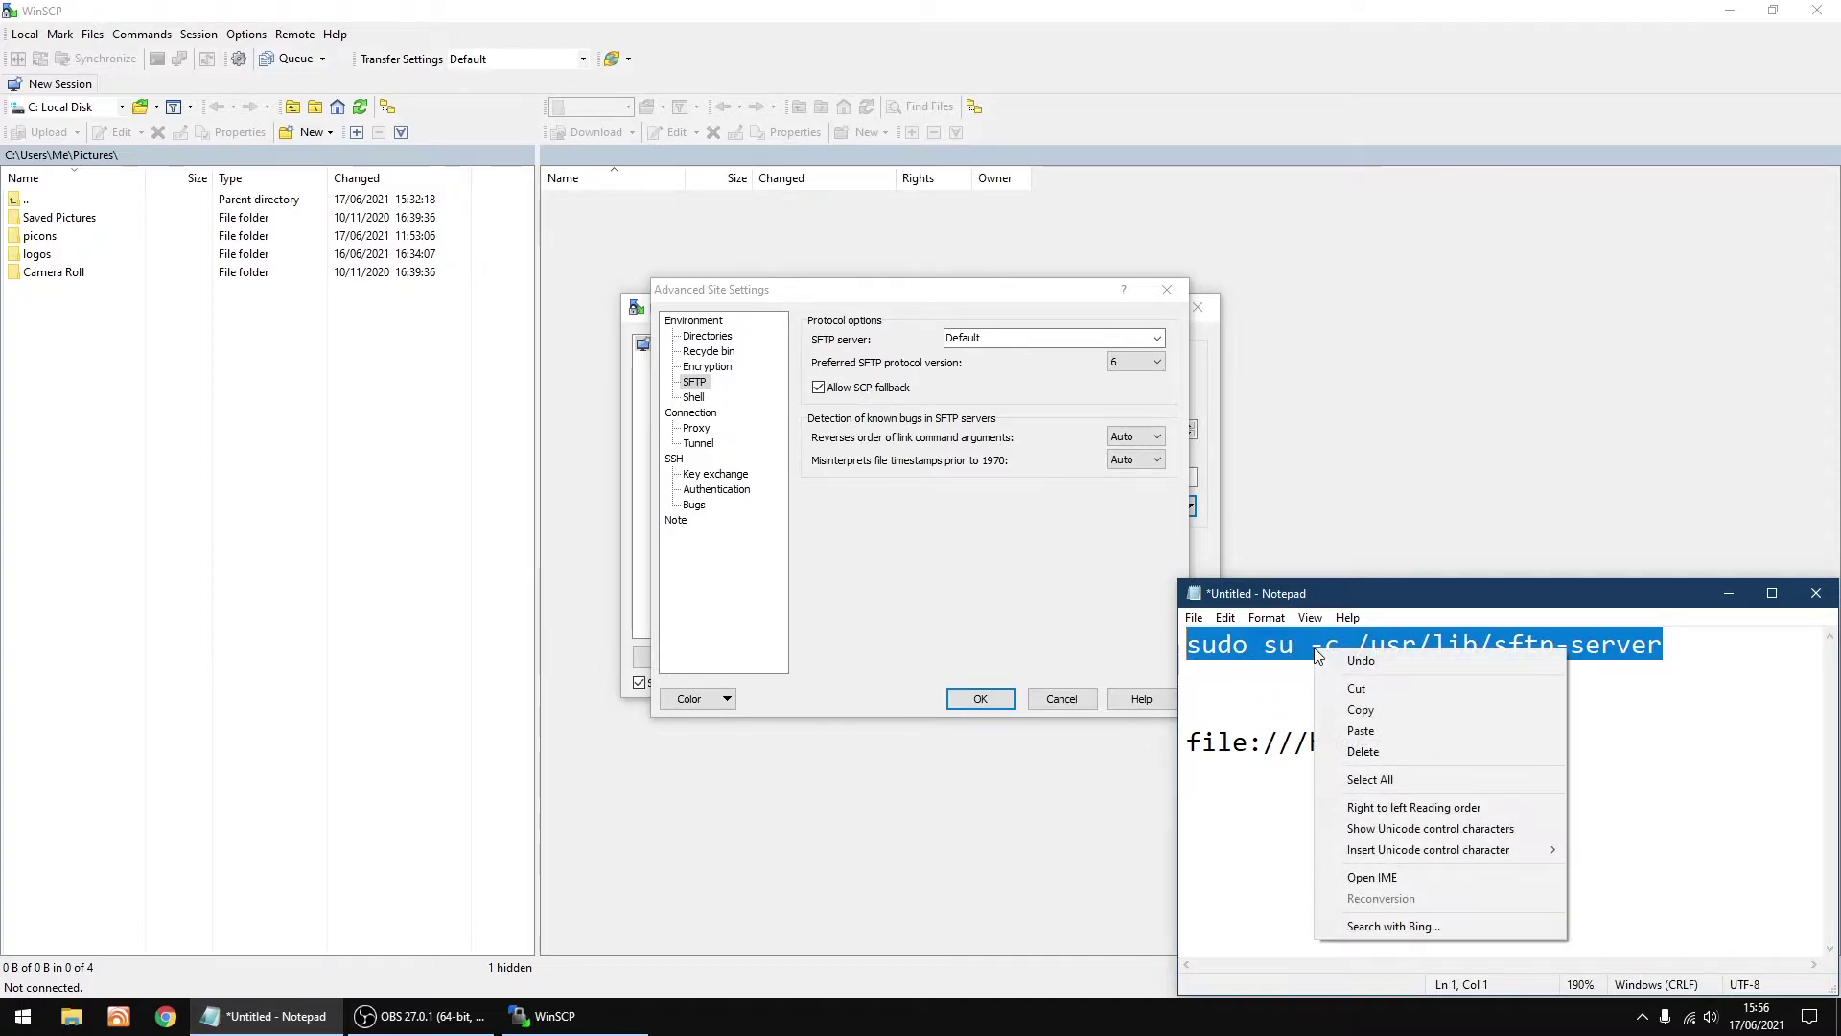
left_click(1402, 710)
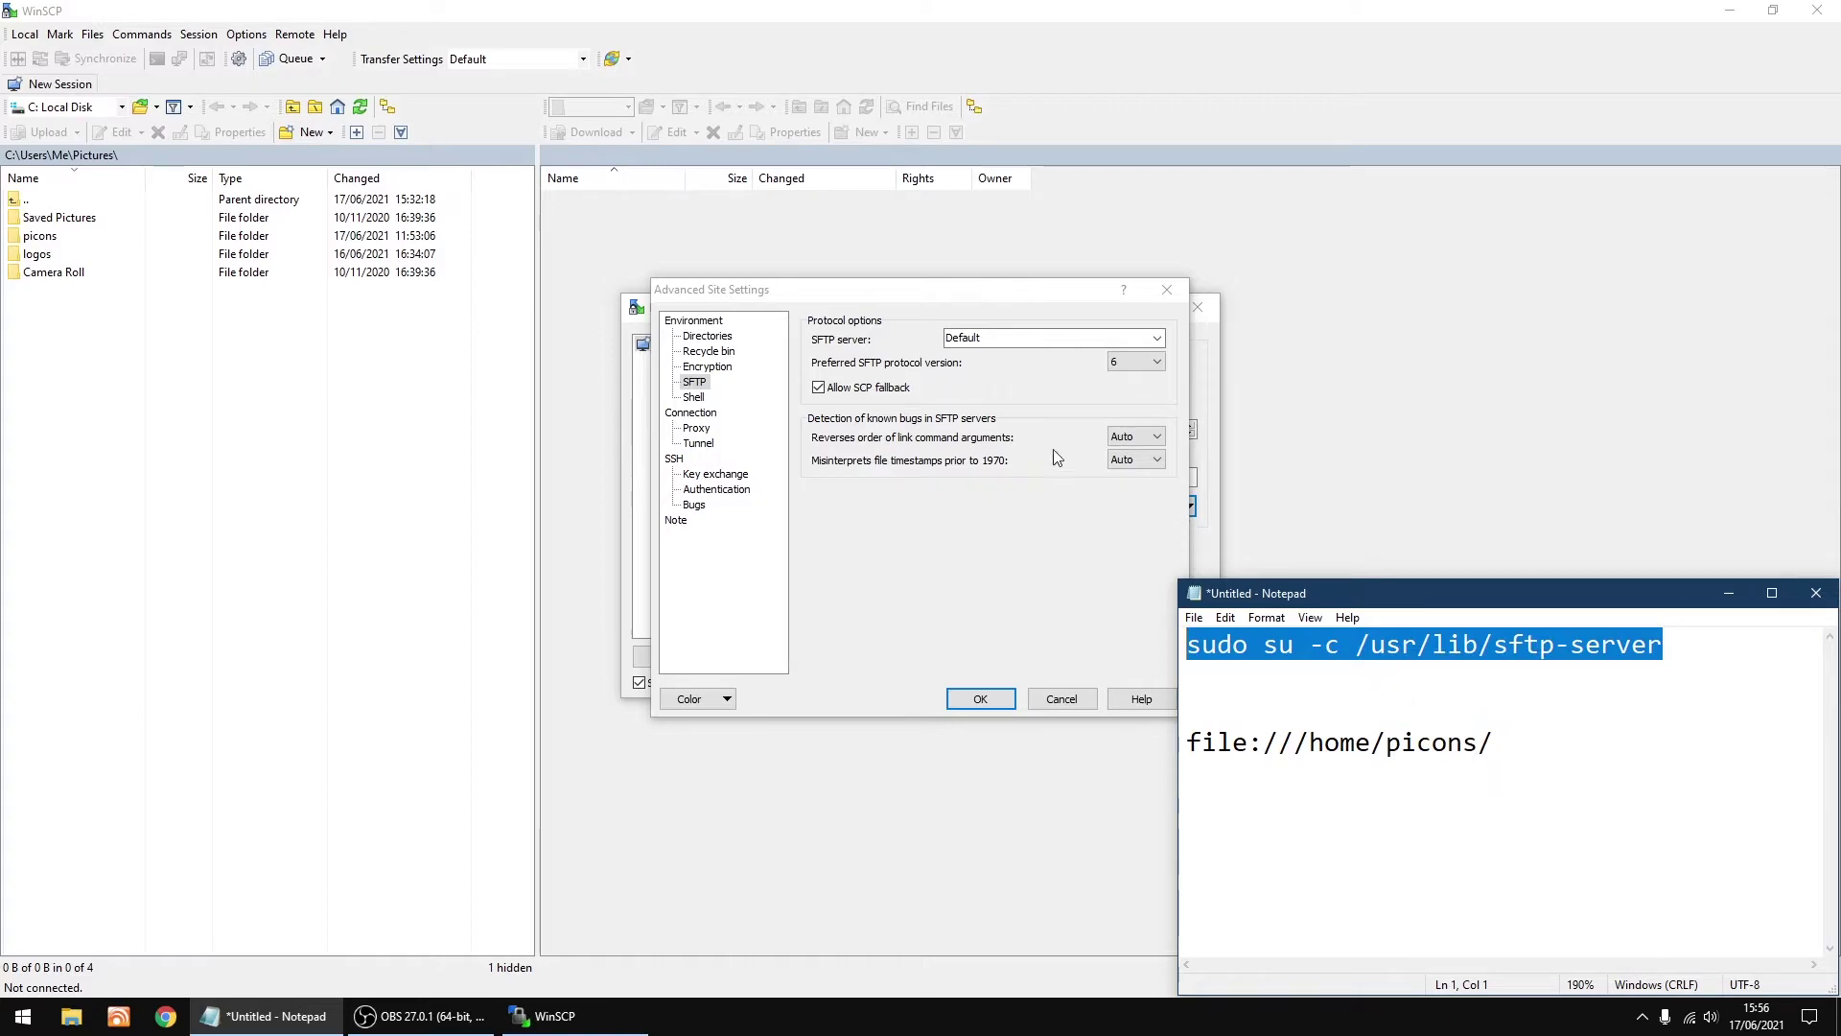
Step: Replace Default with sudo su -c /usr/lib/sftp-server as the SFTP server and confirm
left_click(987, 340)
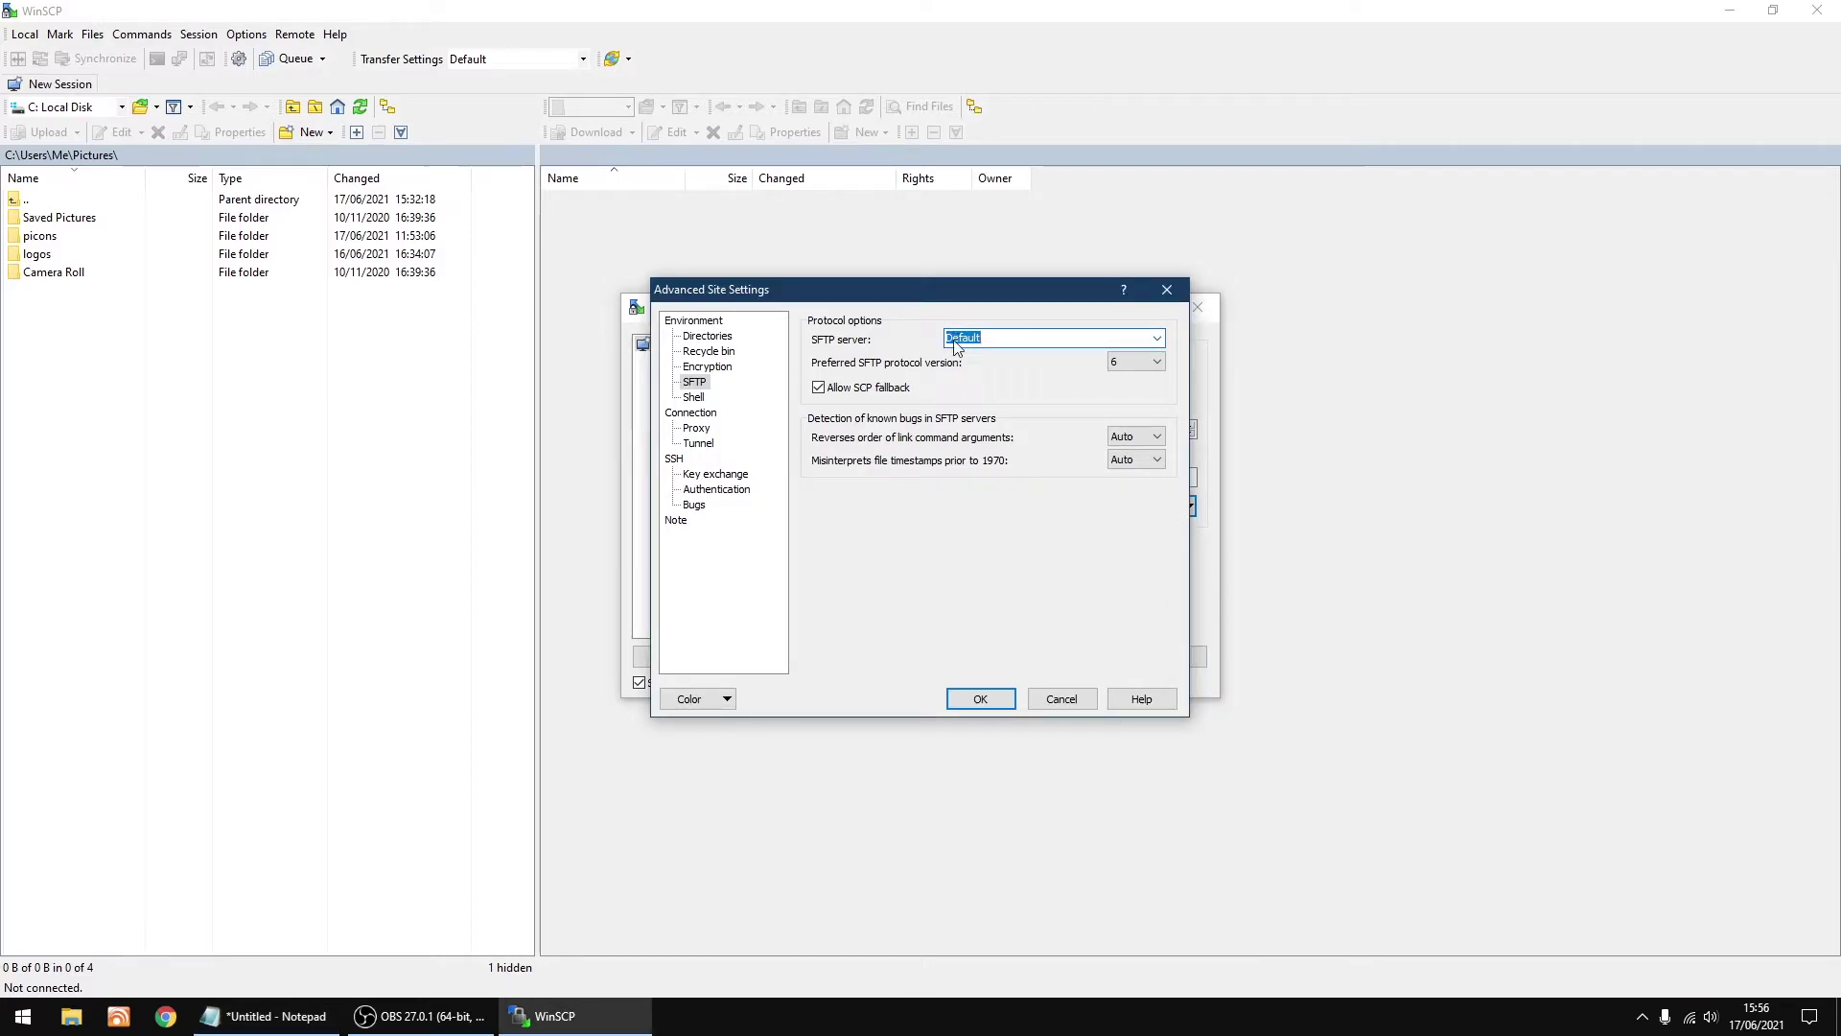
right_click(956, 345)
left_click(1037, 417)
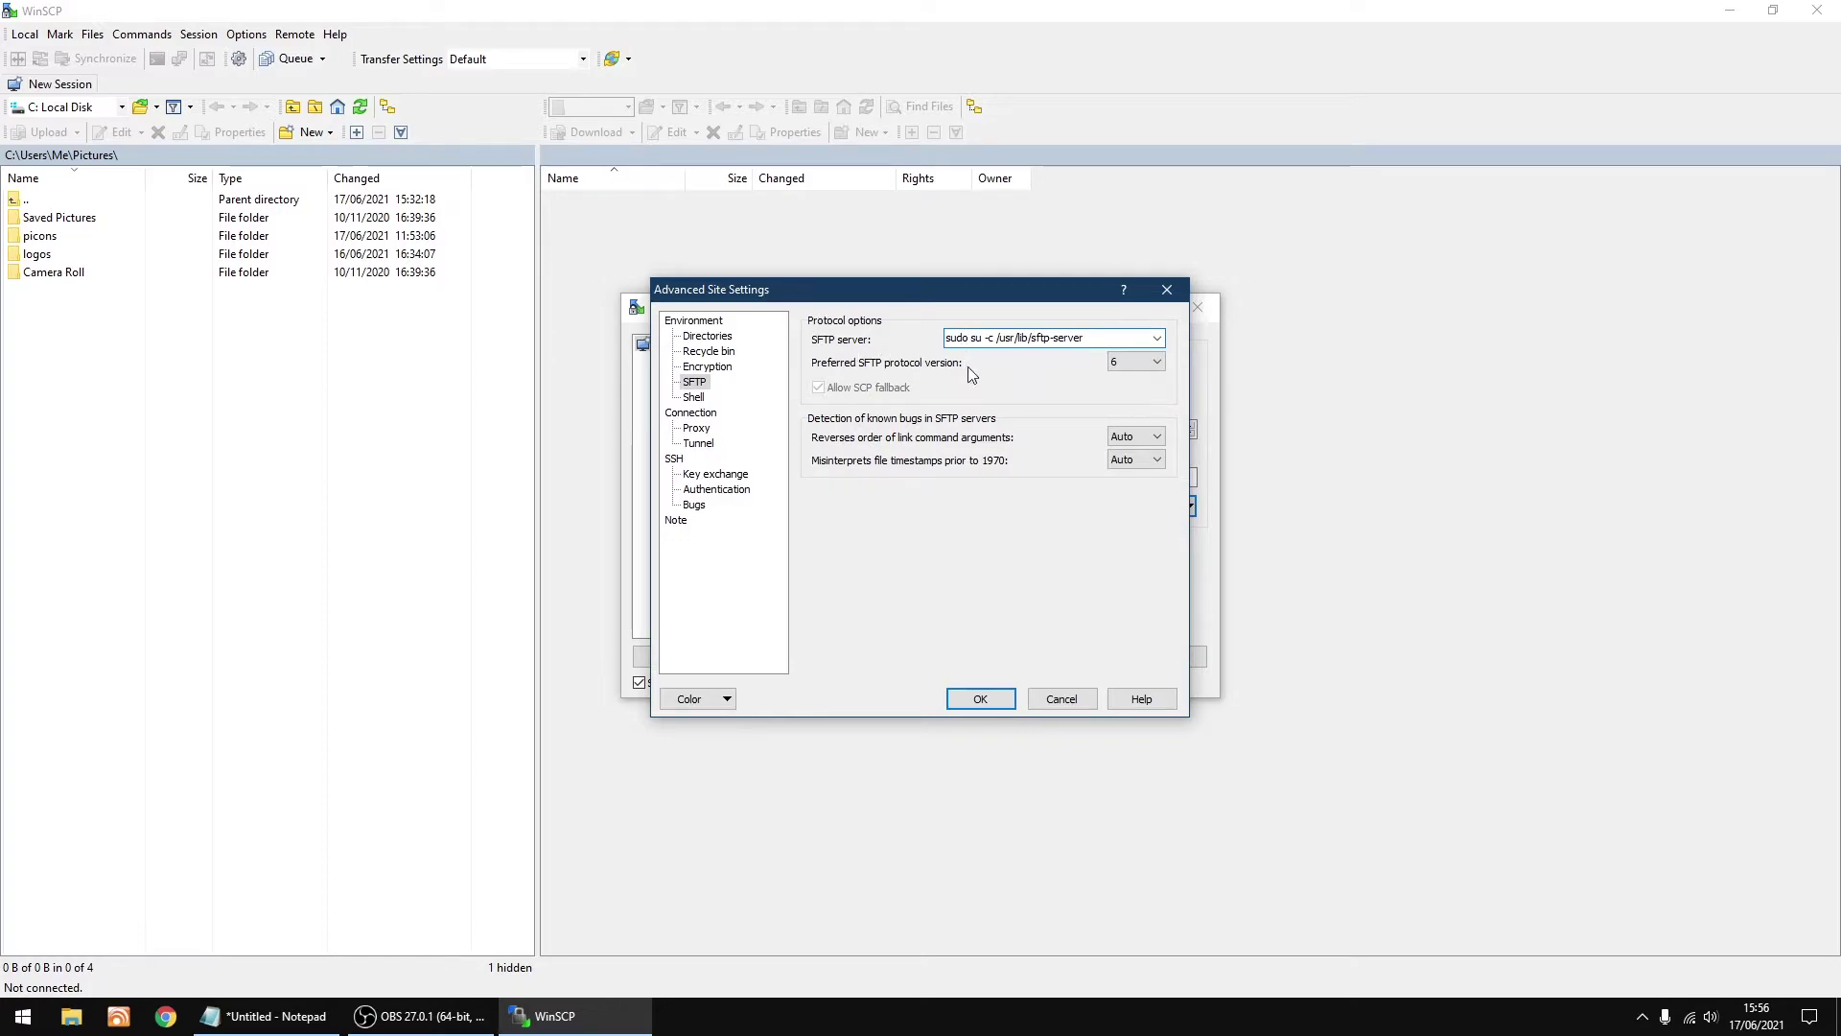
left_click(980, 699)
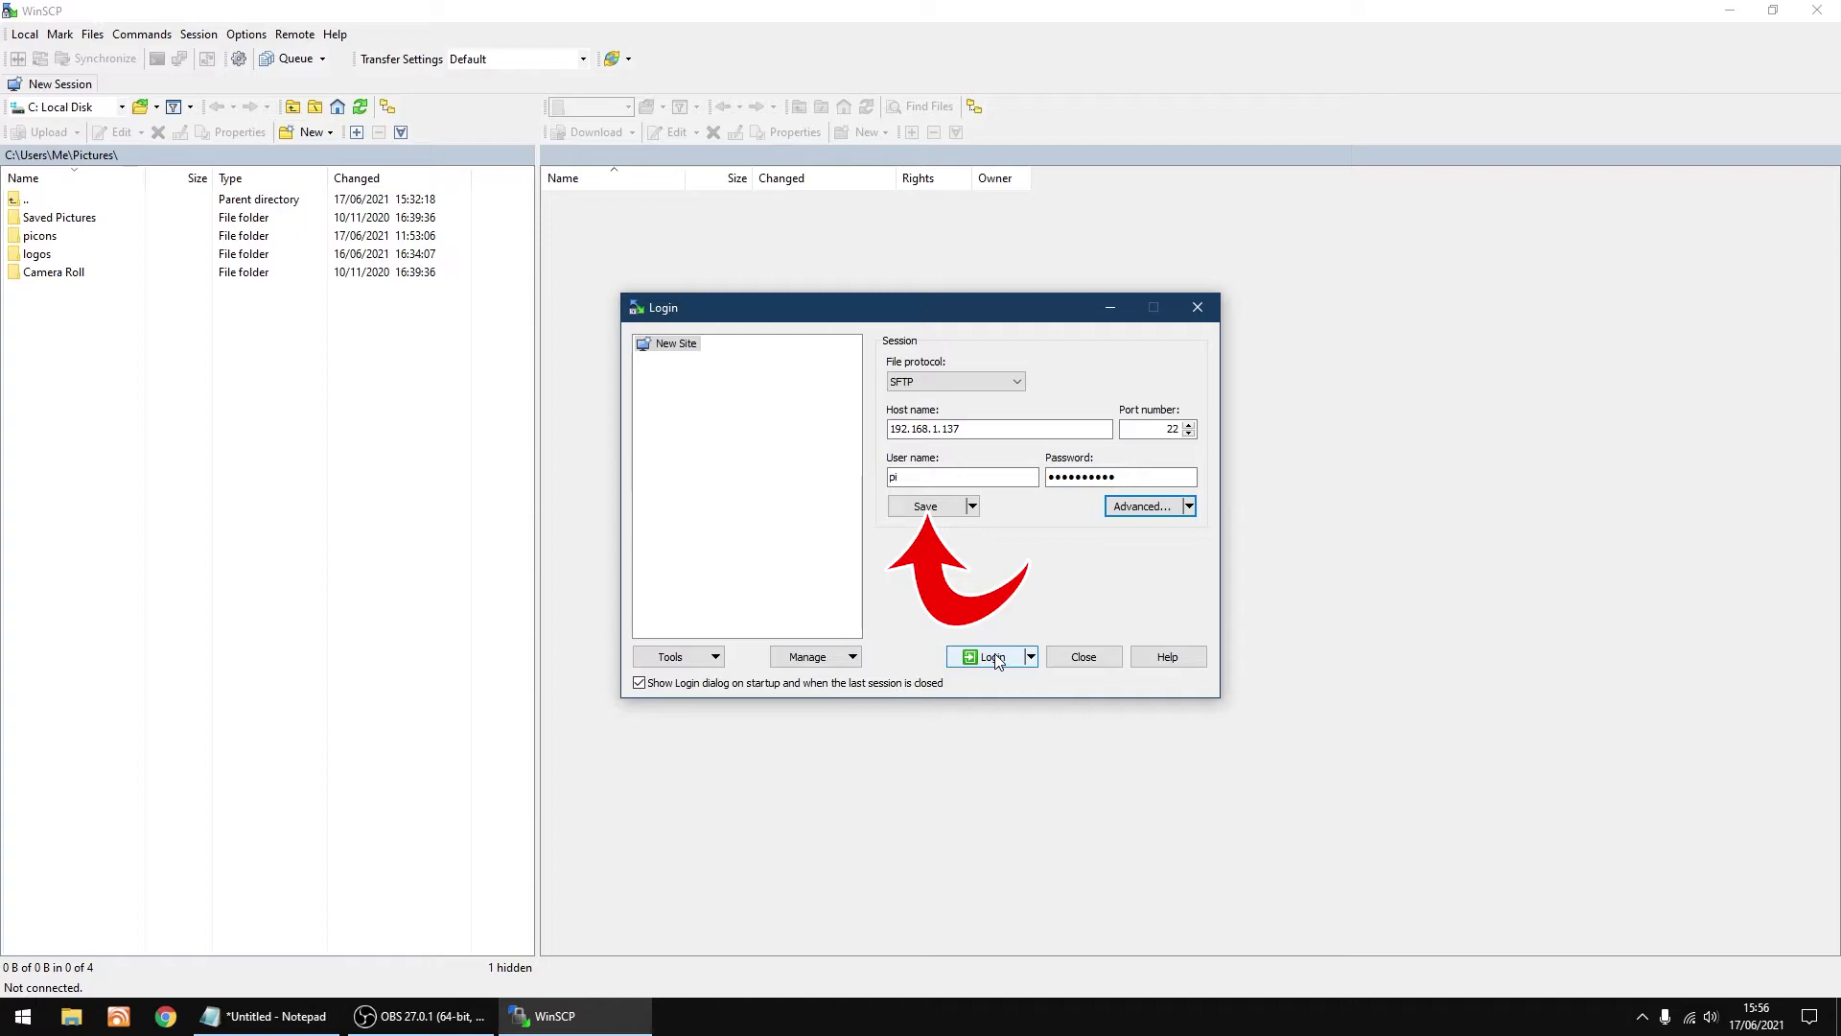
Step: Log in to the Pi and upload the local Pictures\picons folder into remote /home
left_click(993, 658)
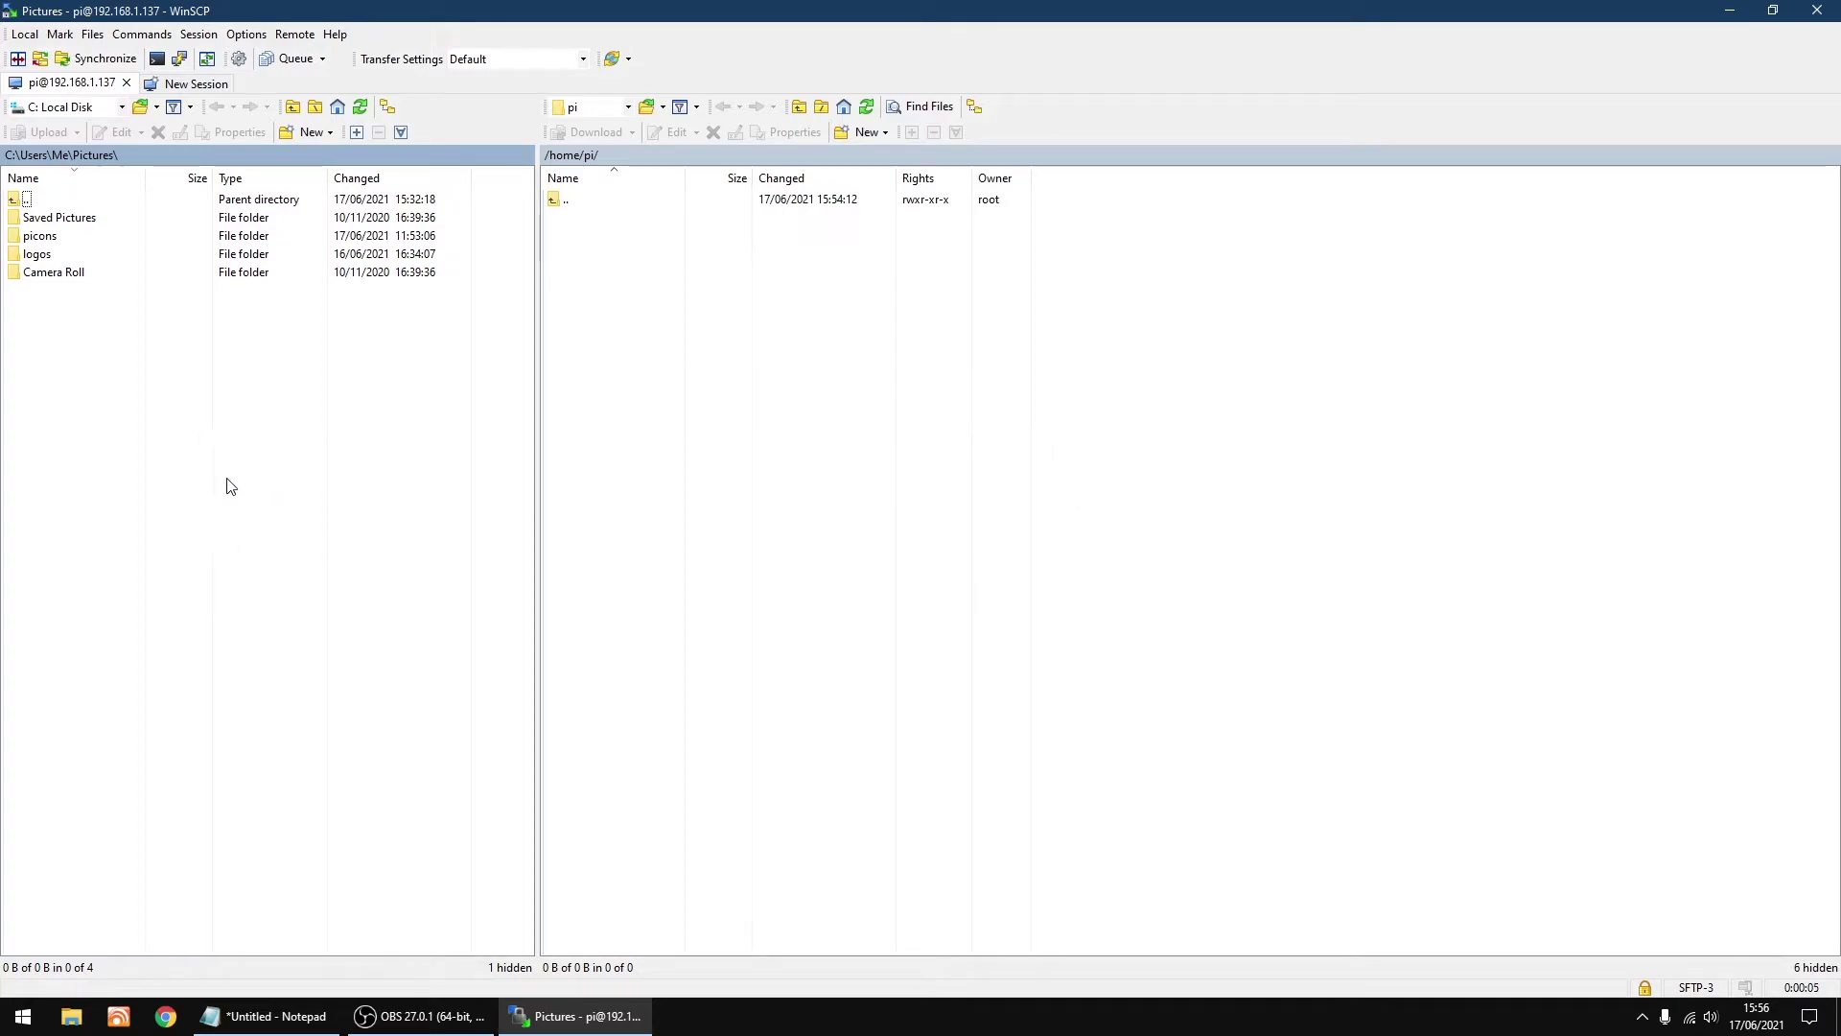
double_click(563, 205)
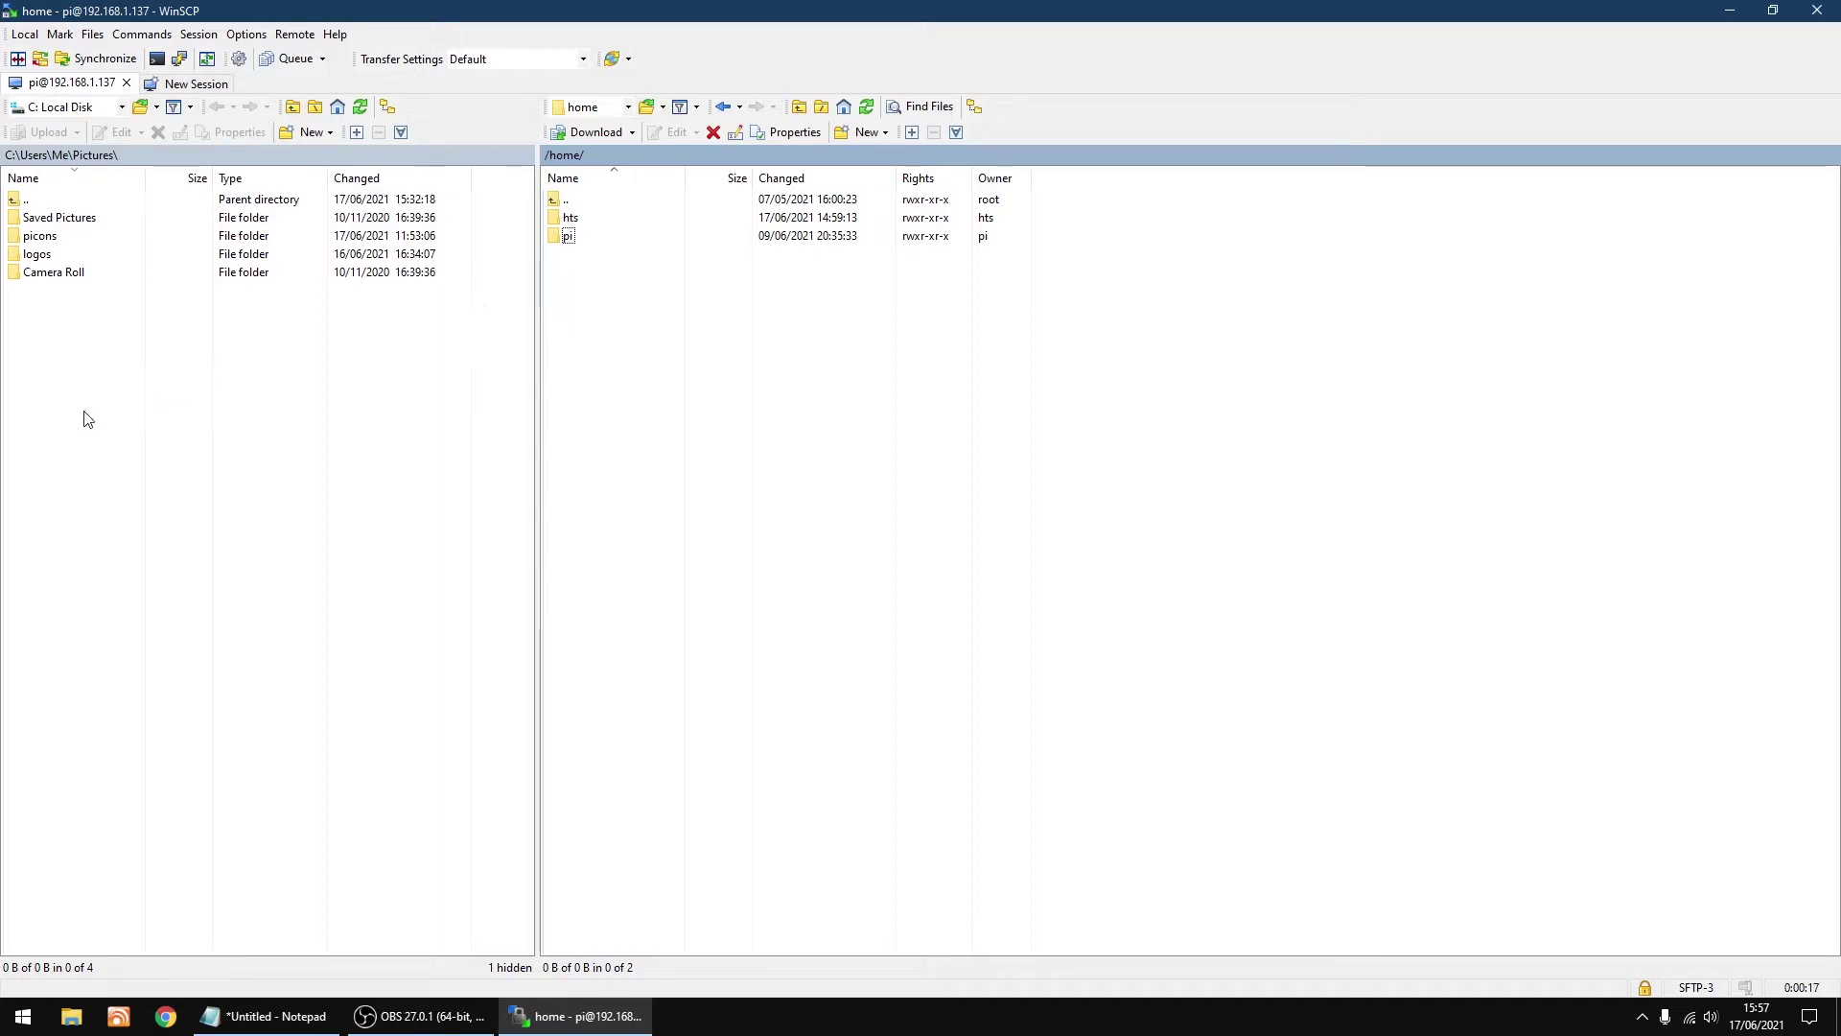
double_click(15, 204)
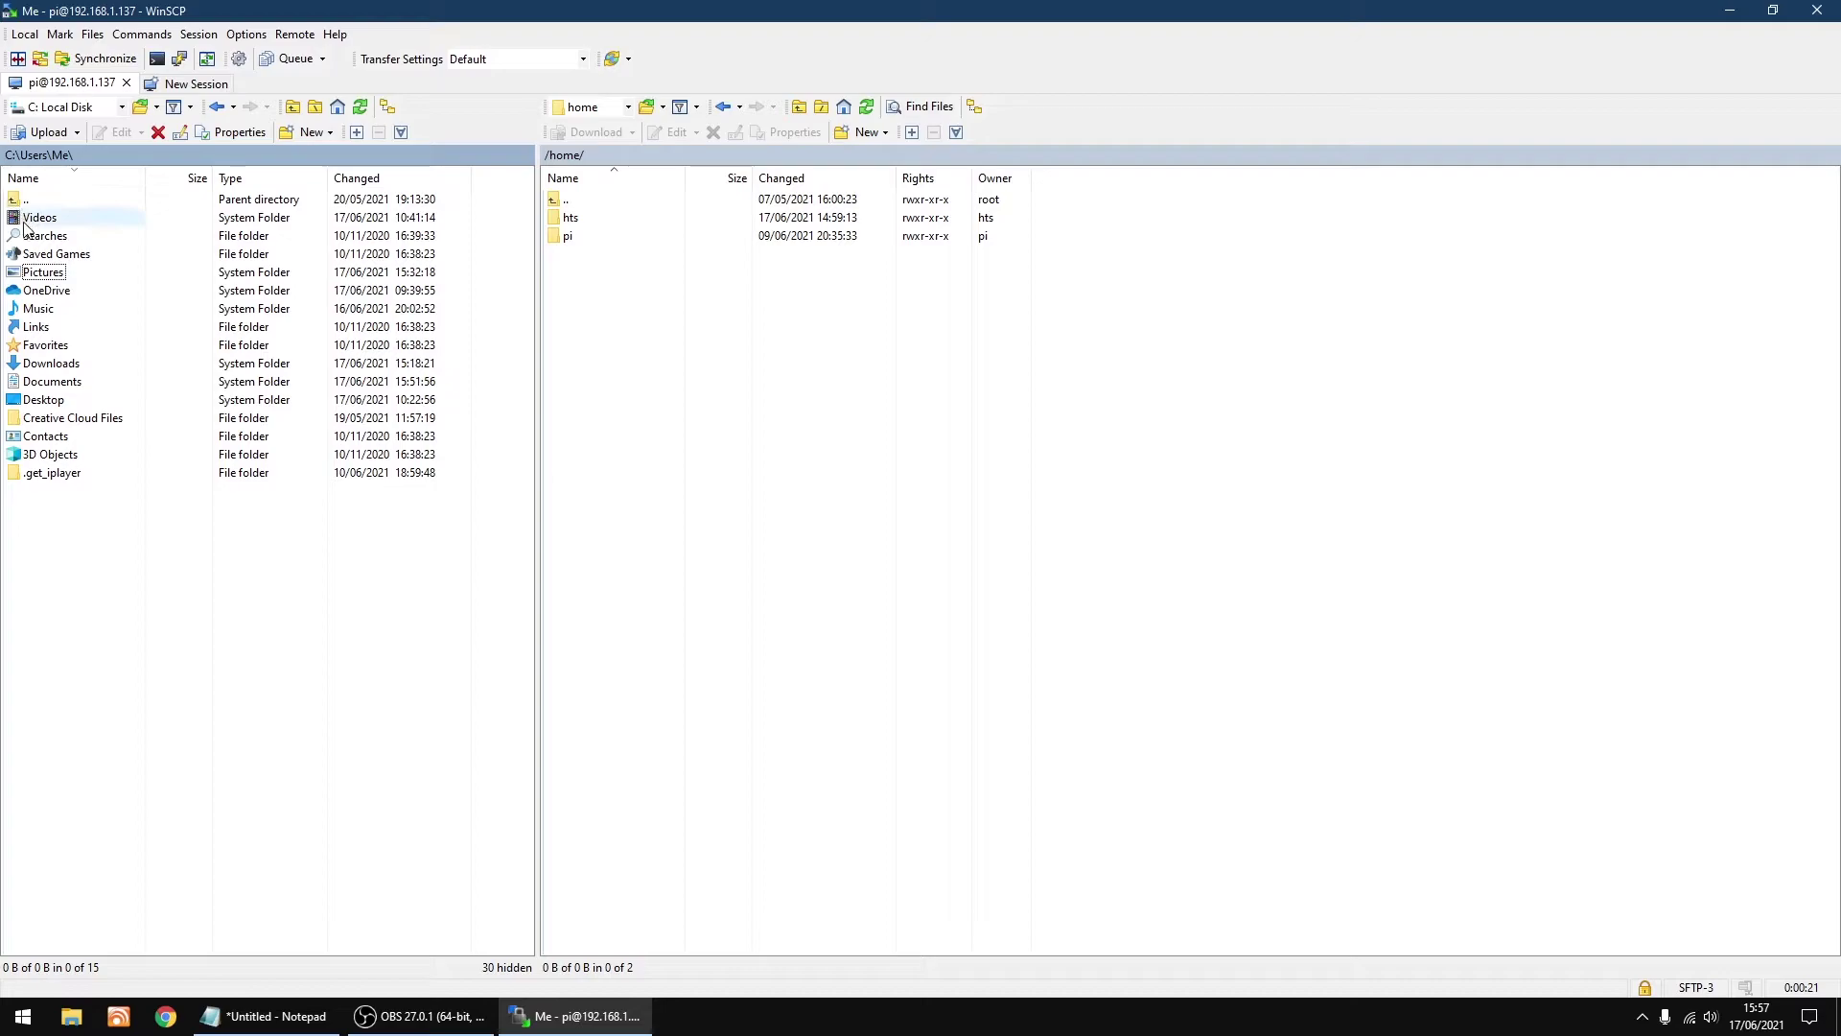
double_click(44, 272)
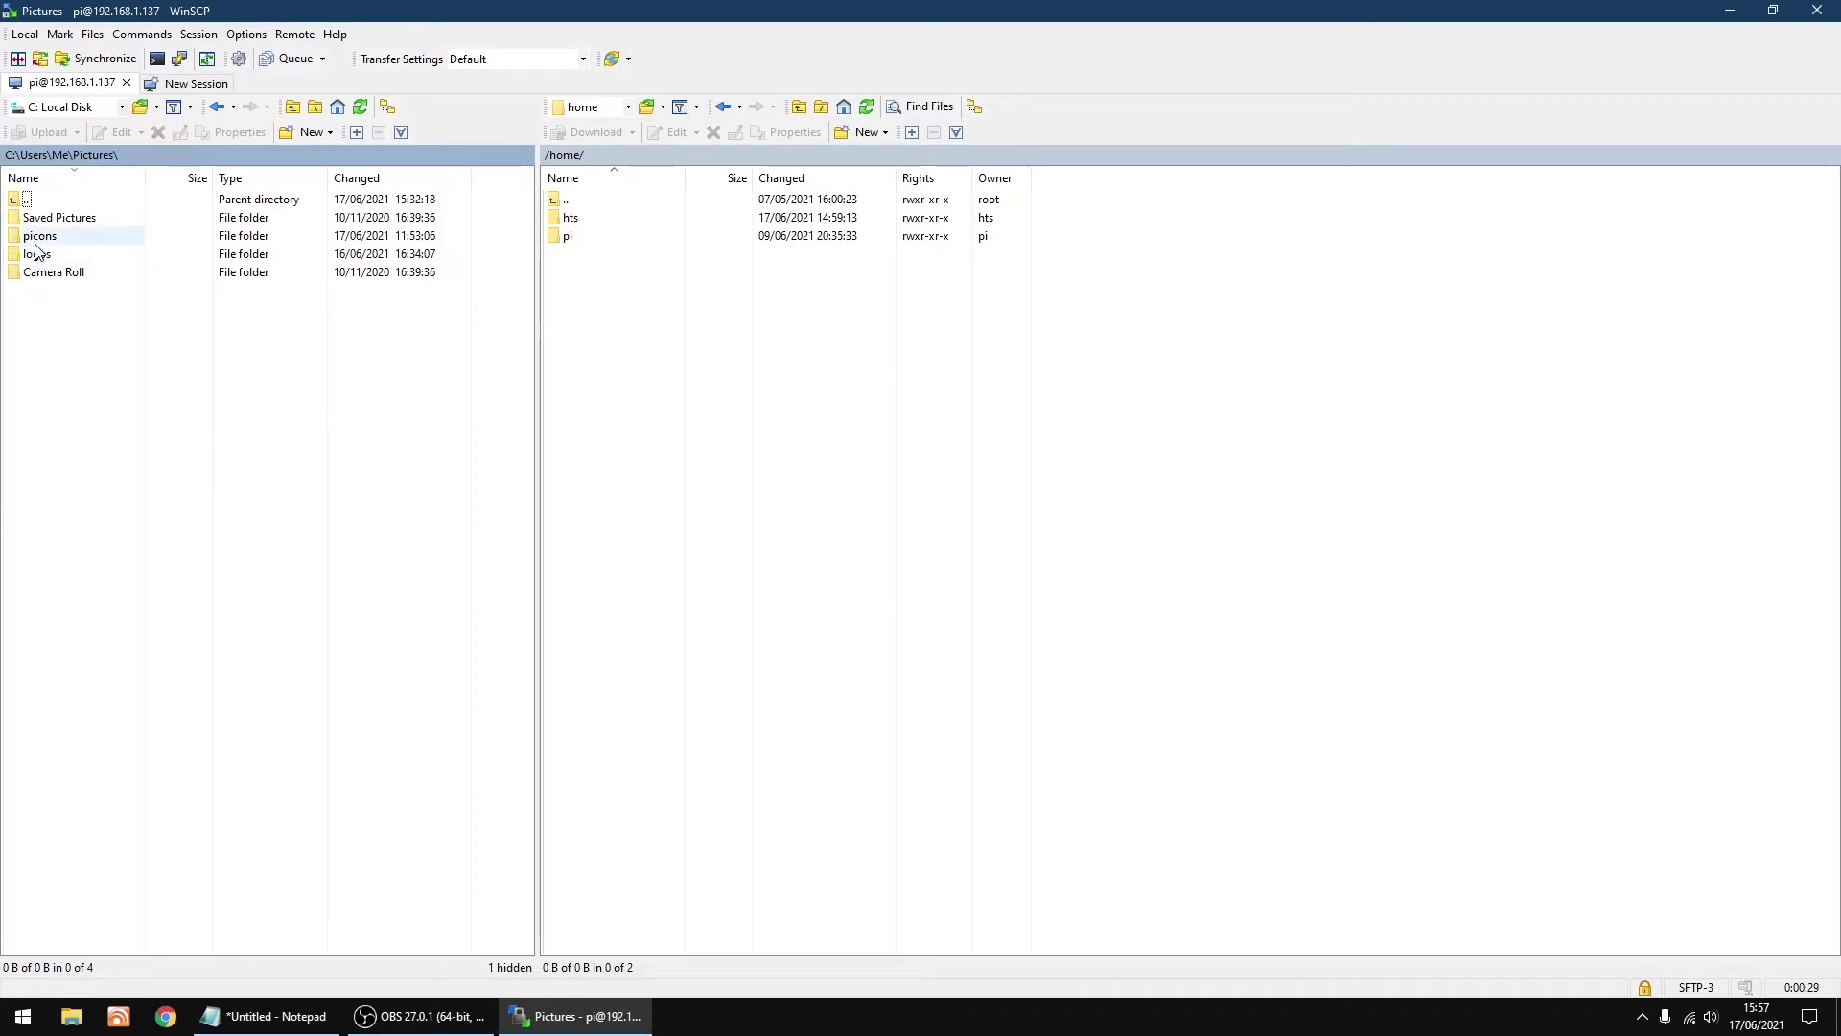
left_click(36, 241)
left_click_drag(36, 240, 607, 350)
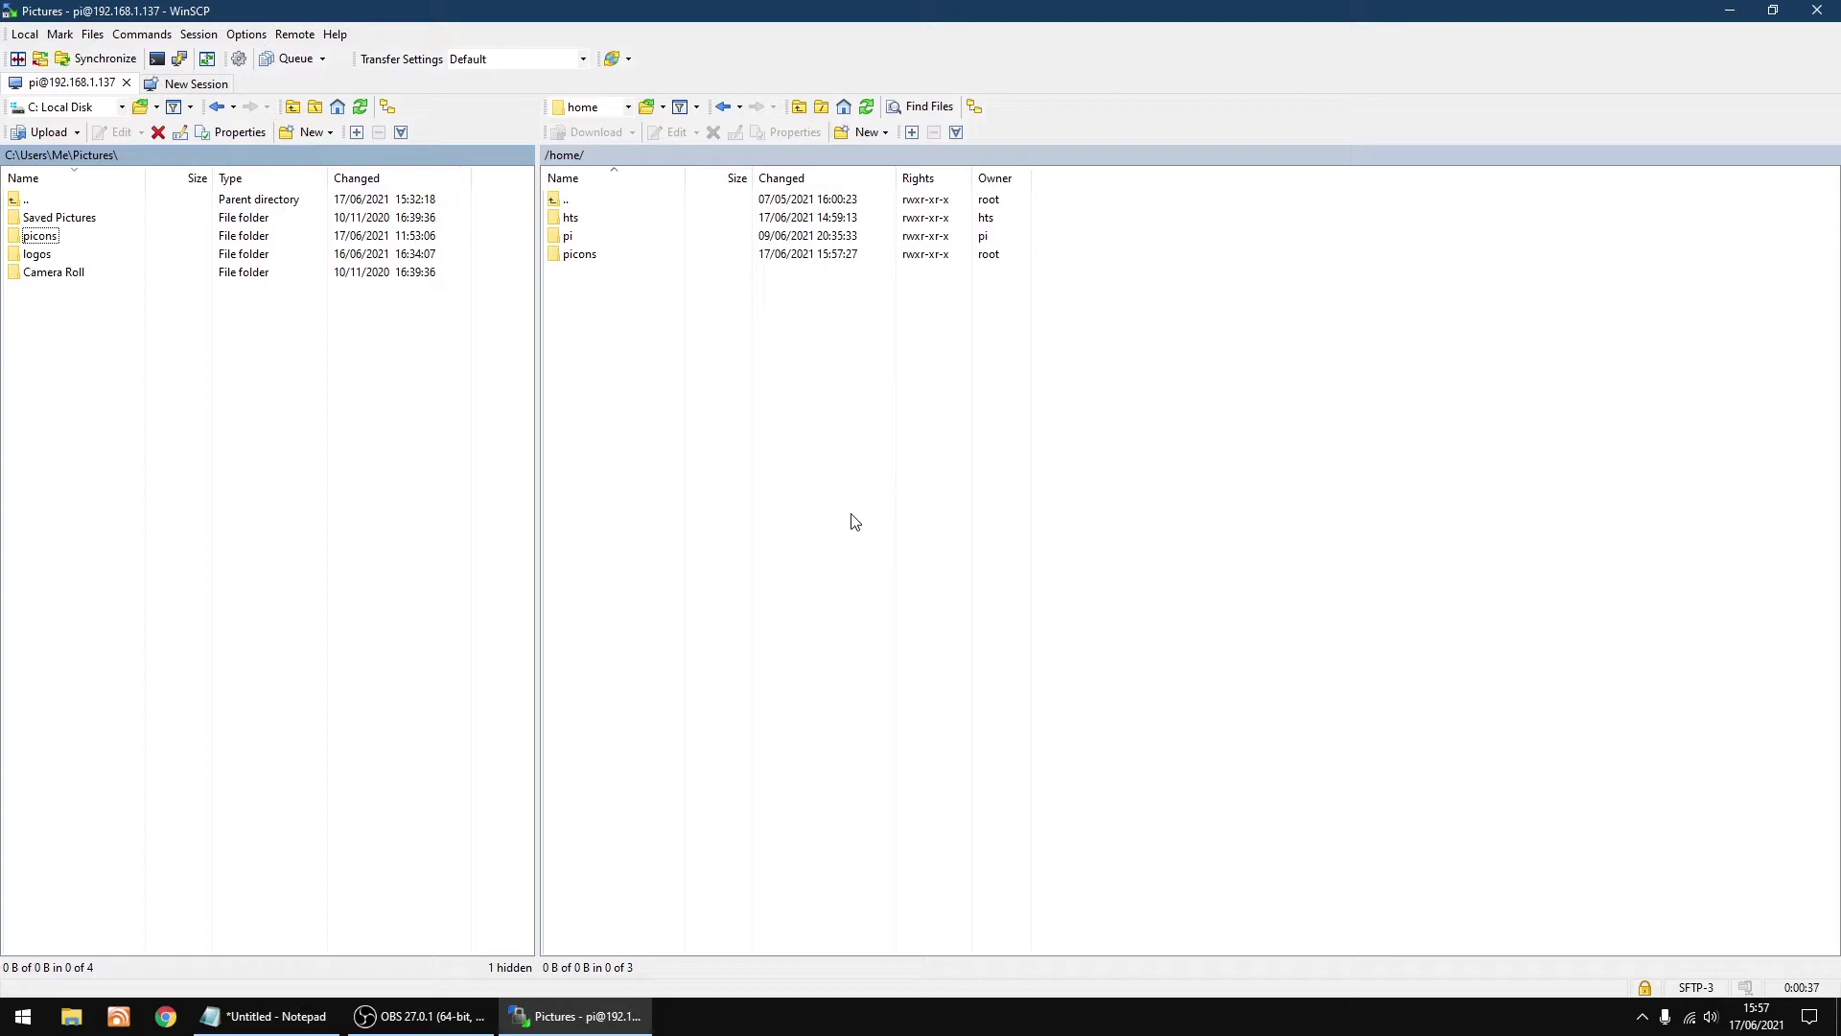
Step: Open the uploaded picons folder on the server, then quit WinSCP, confirming the session end
double_click(584, 261)
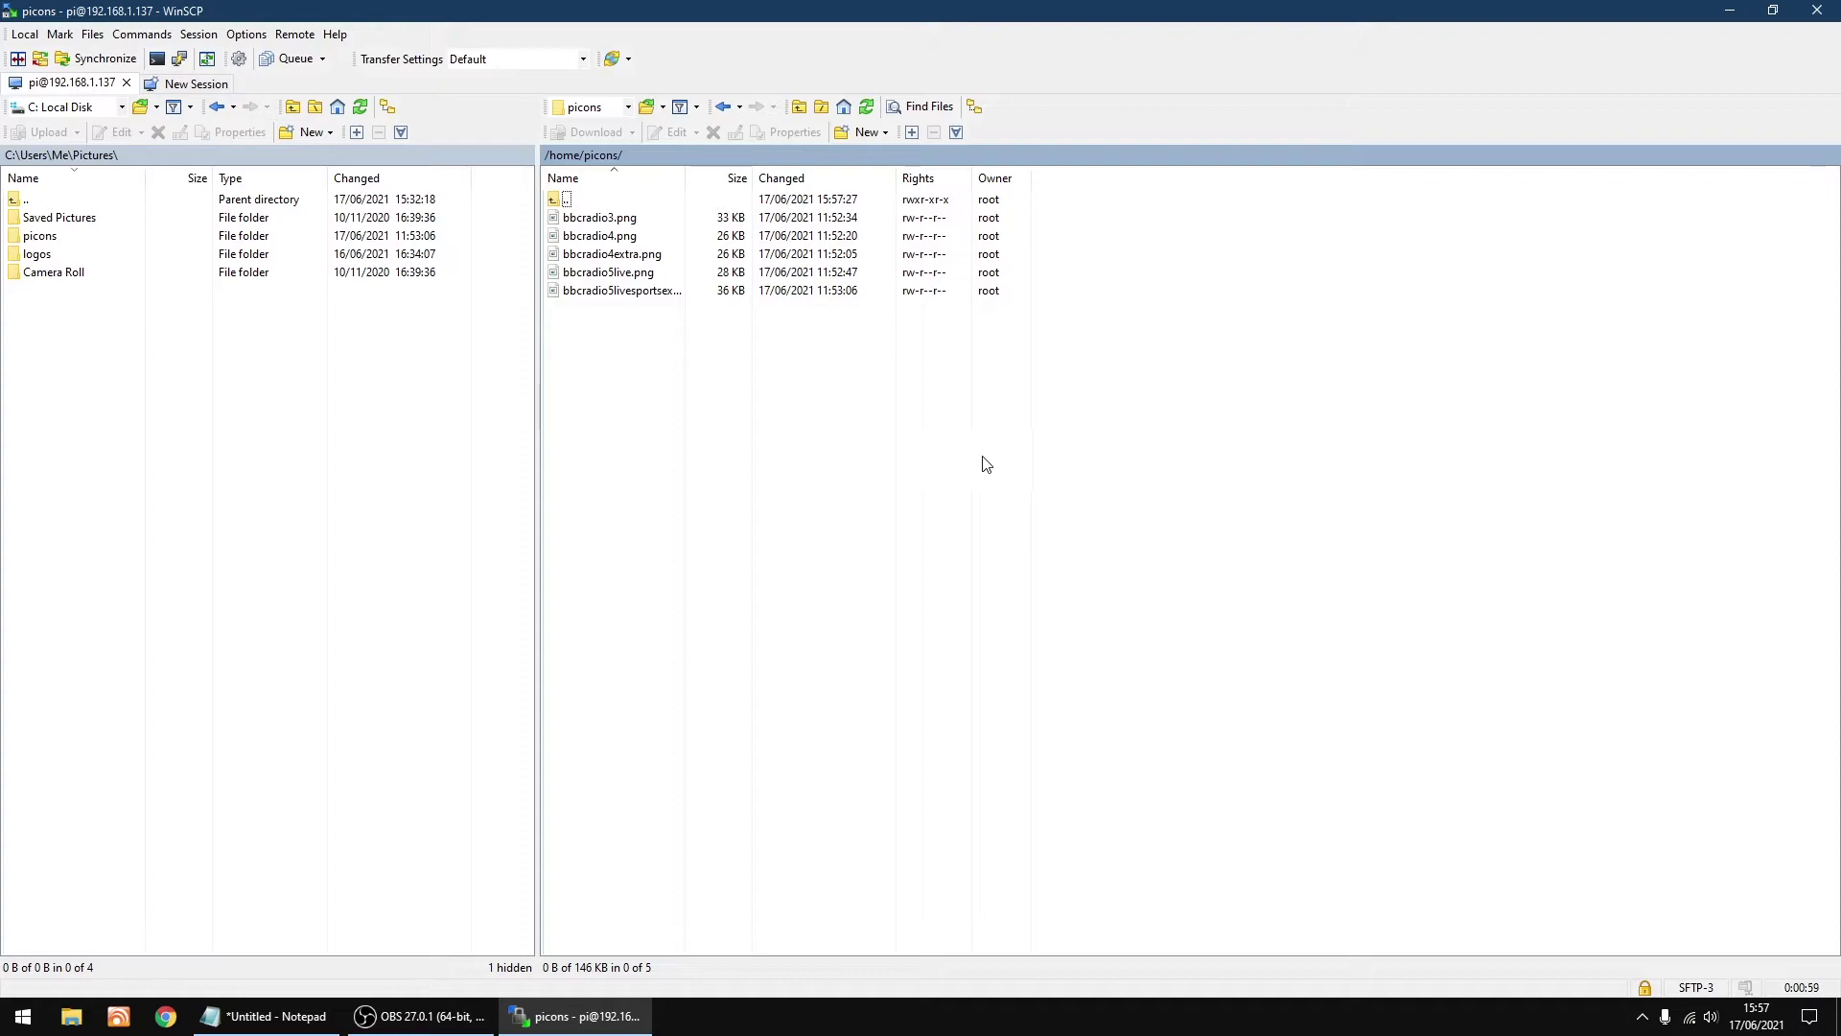
left_click(1830, 11)
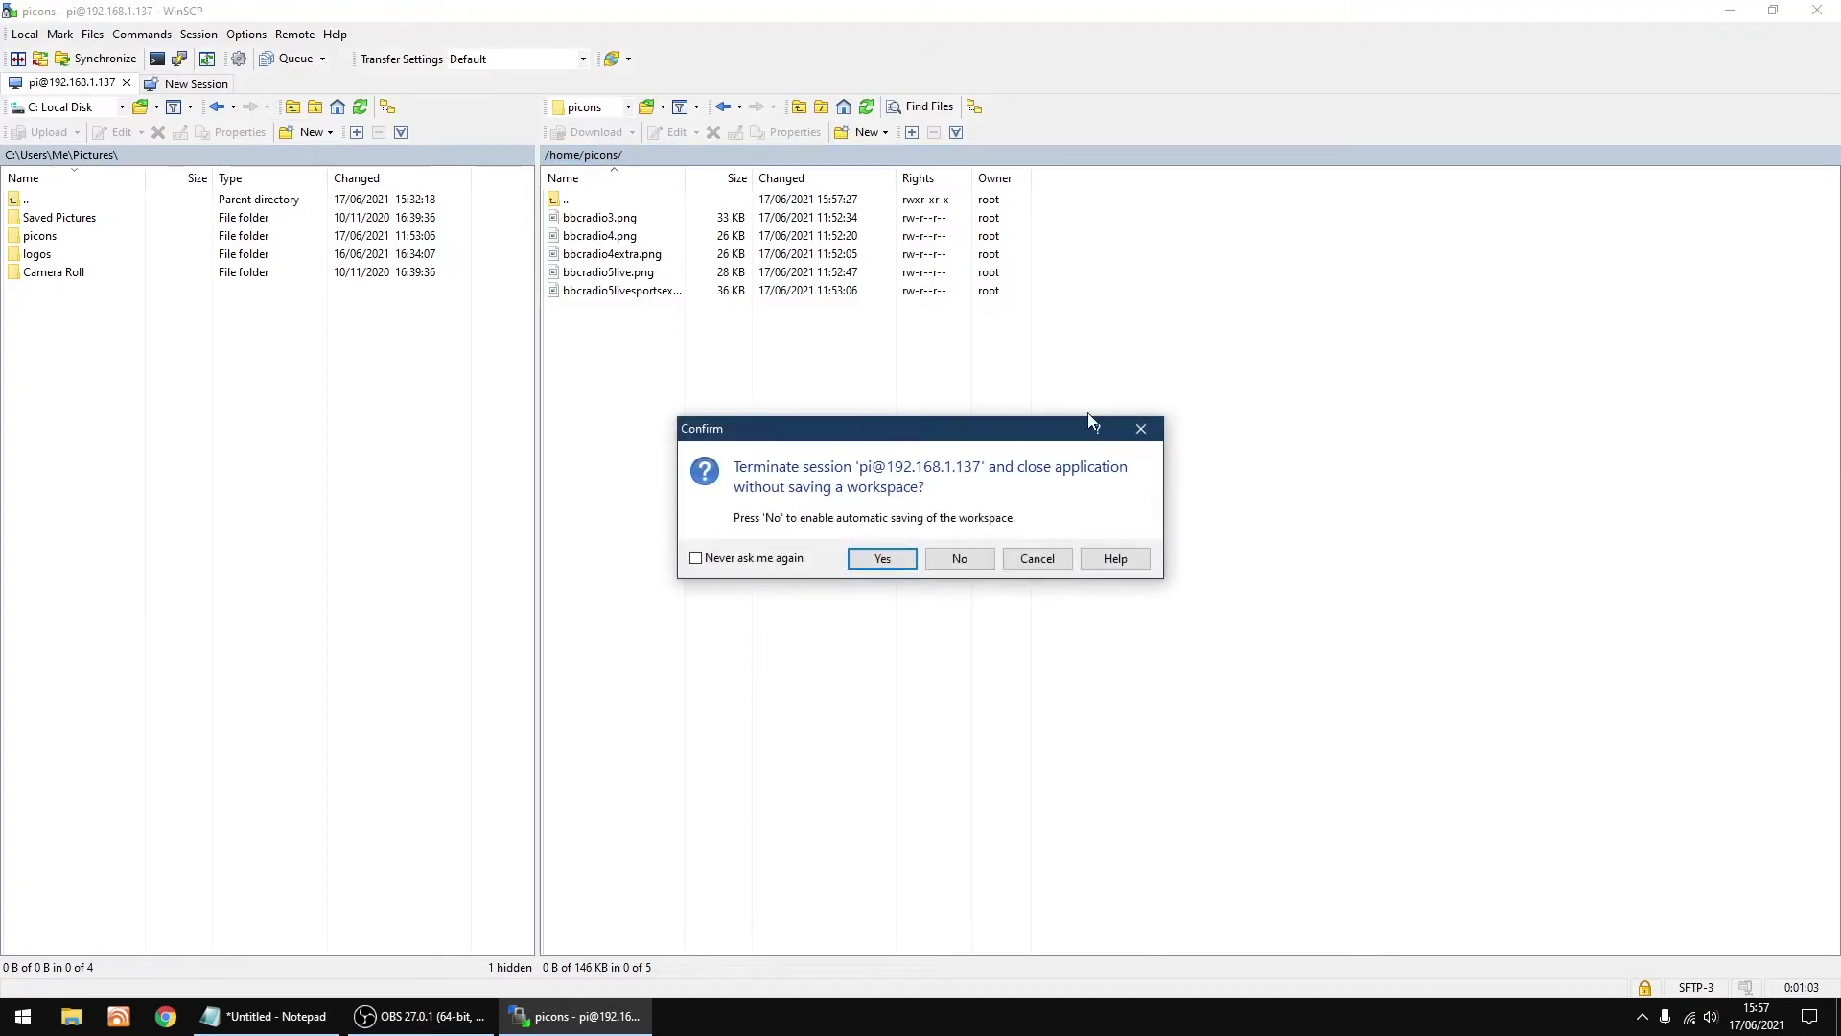
left_click(876, 564)
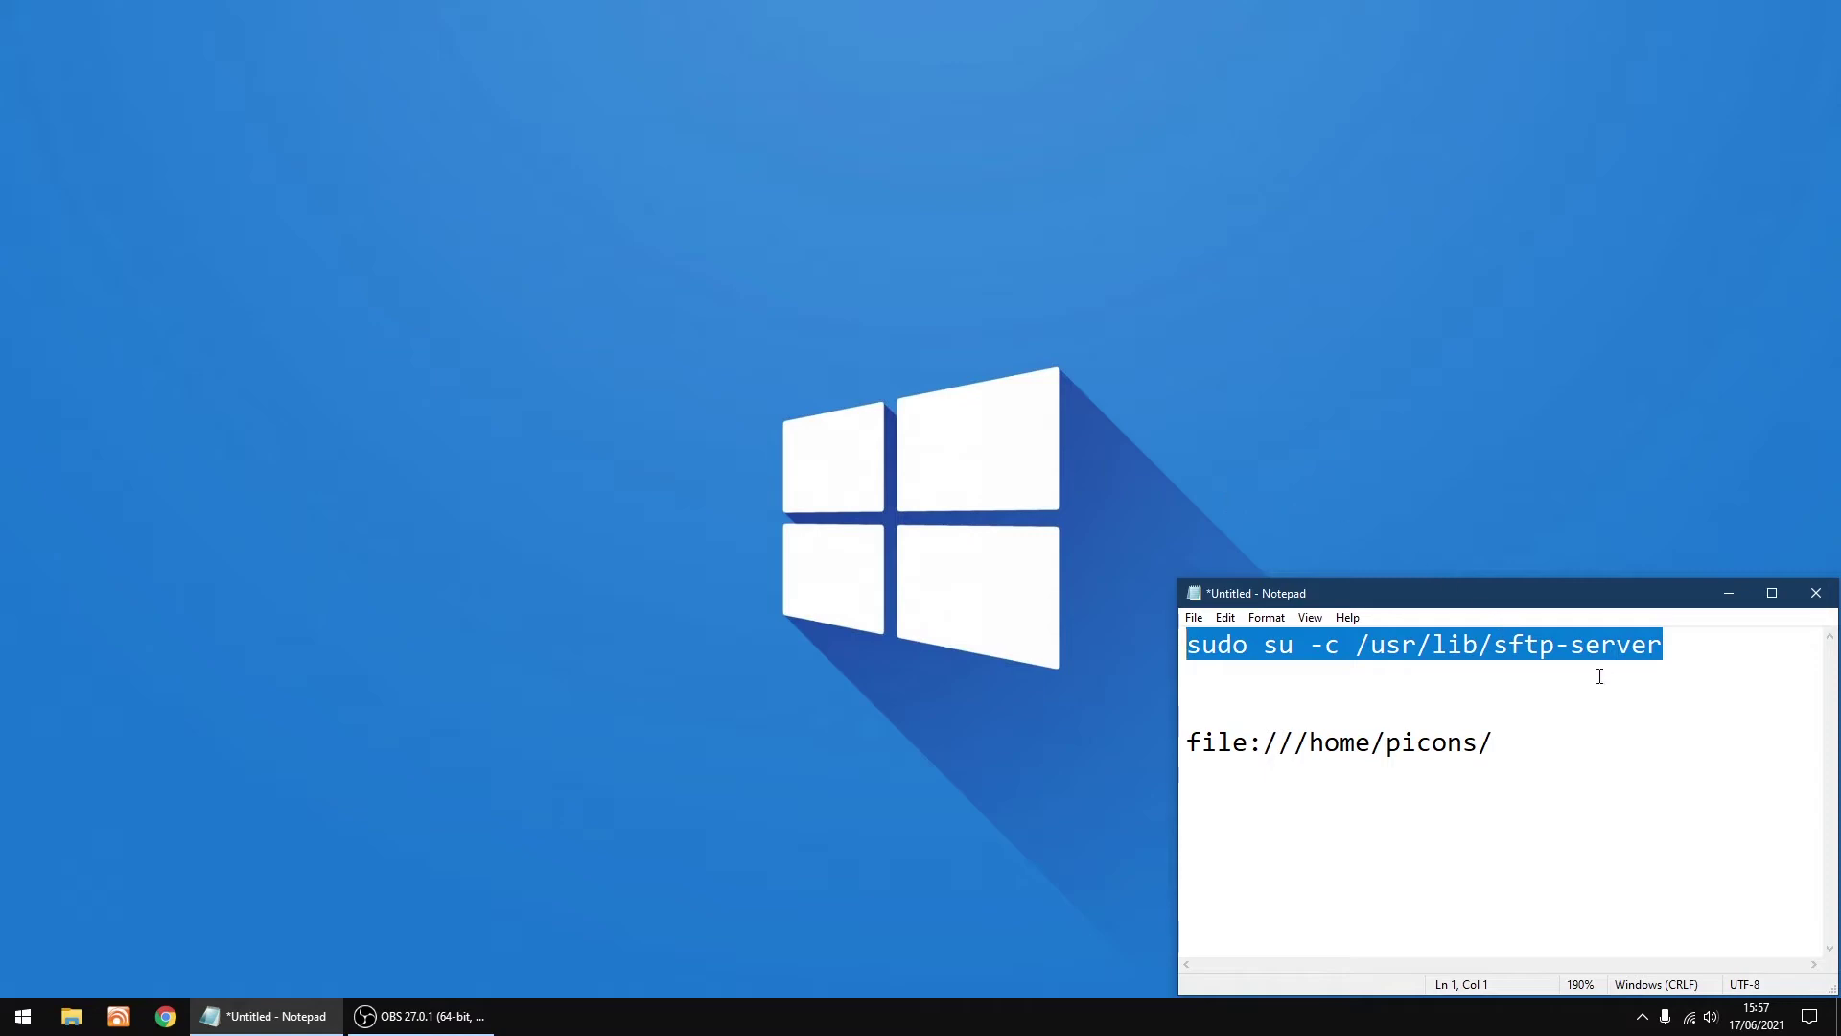
Step: Deselect the command line in the notes and minimise Notepad
left_click(1588, 726)
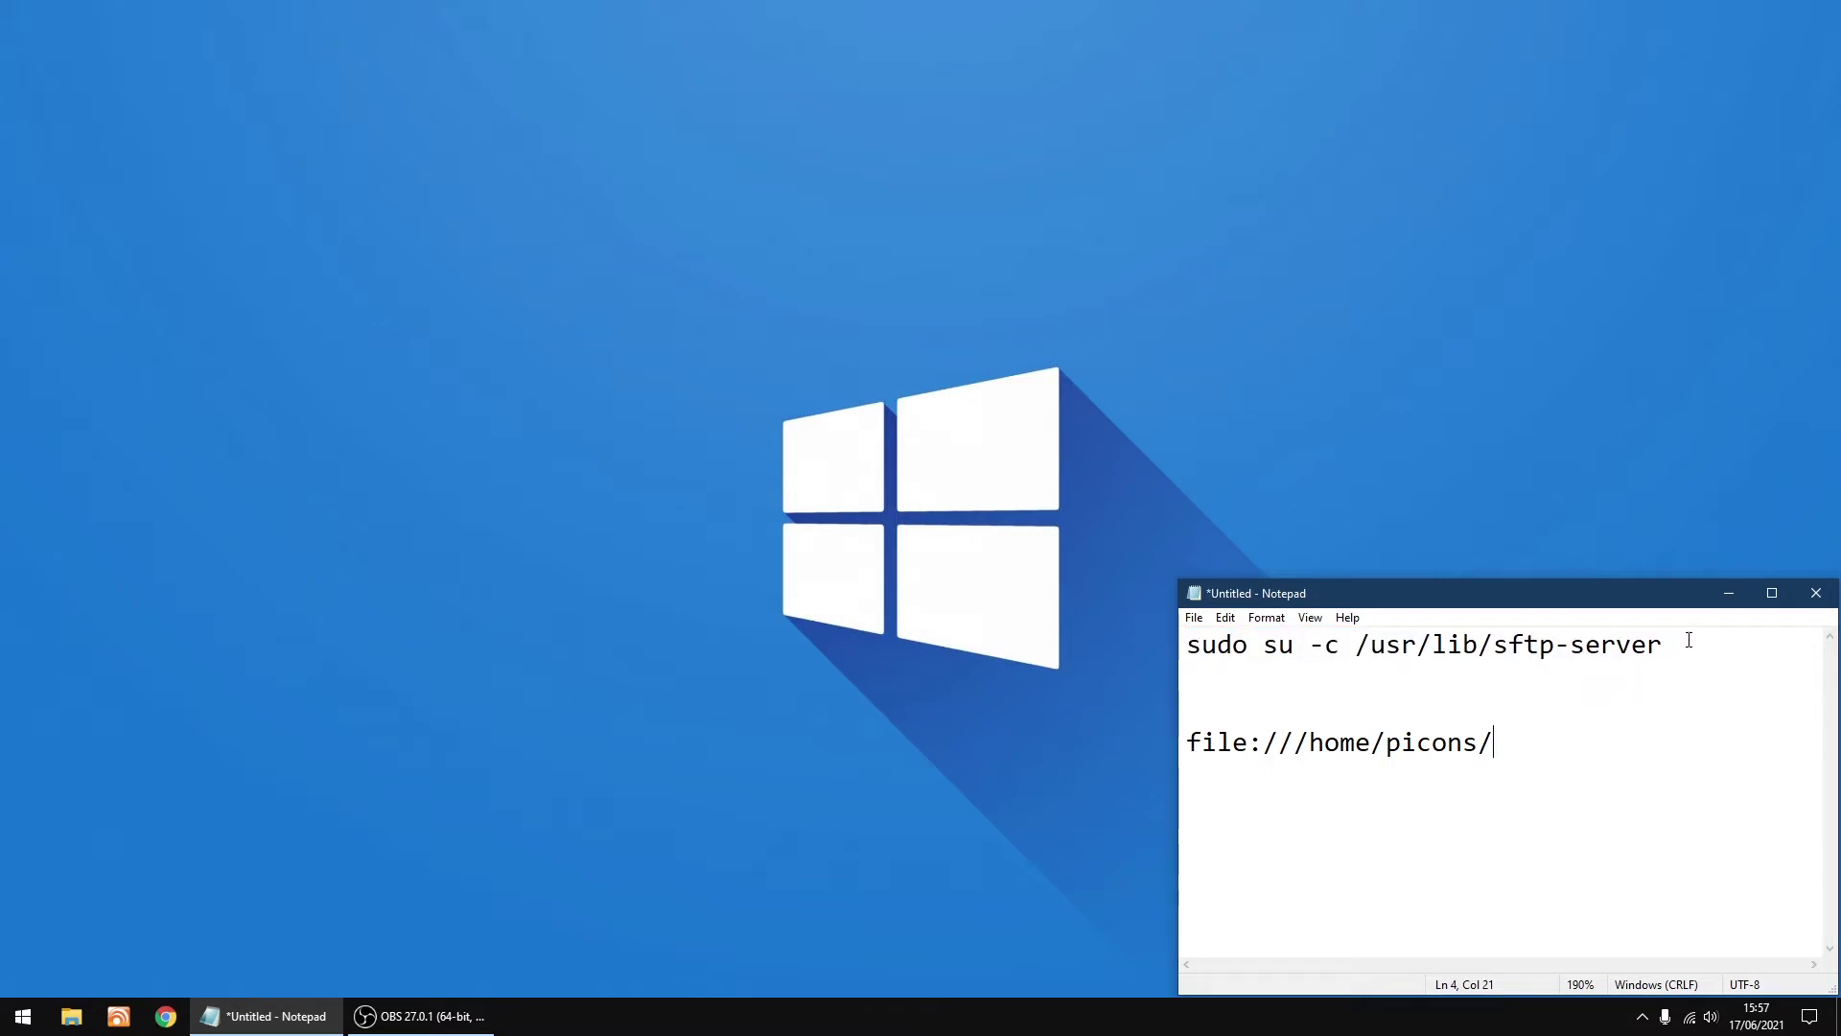
left_click(1729, 594)
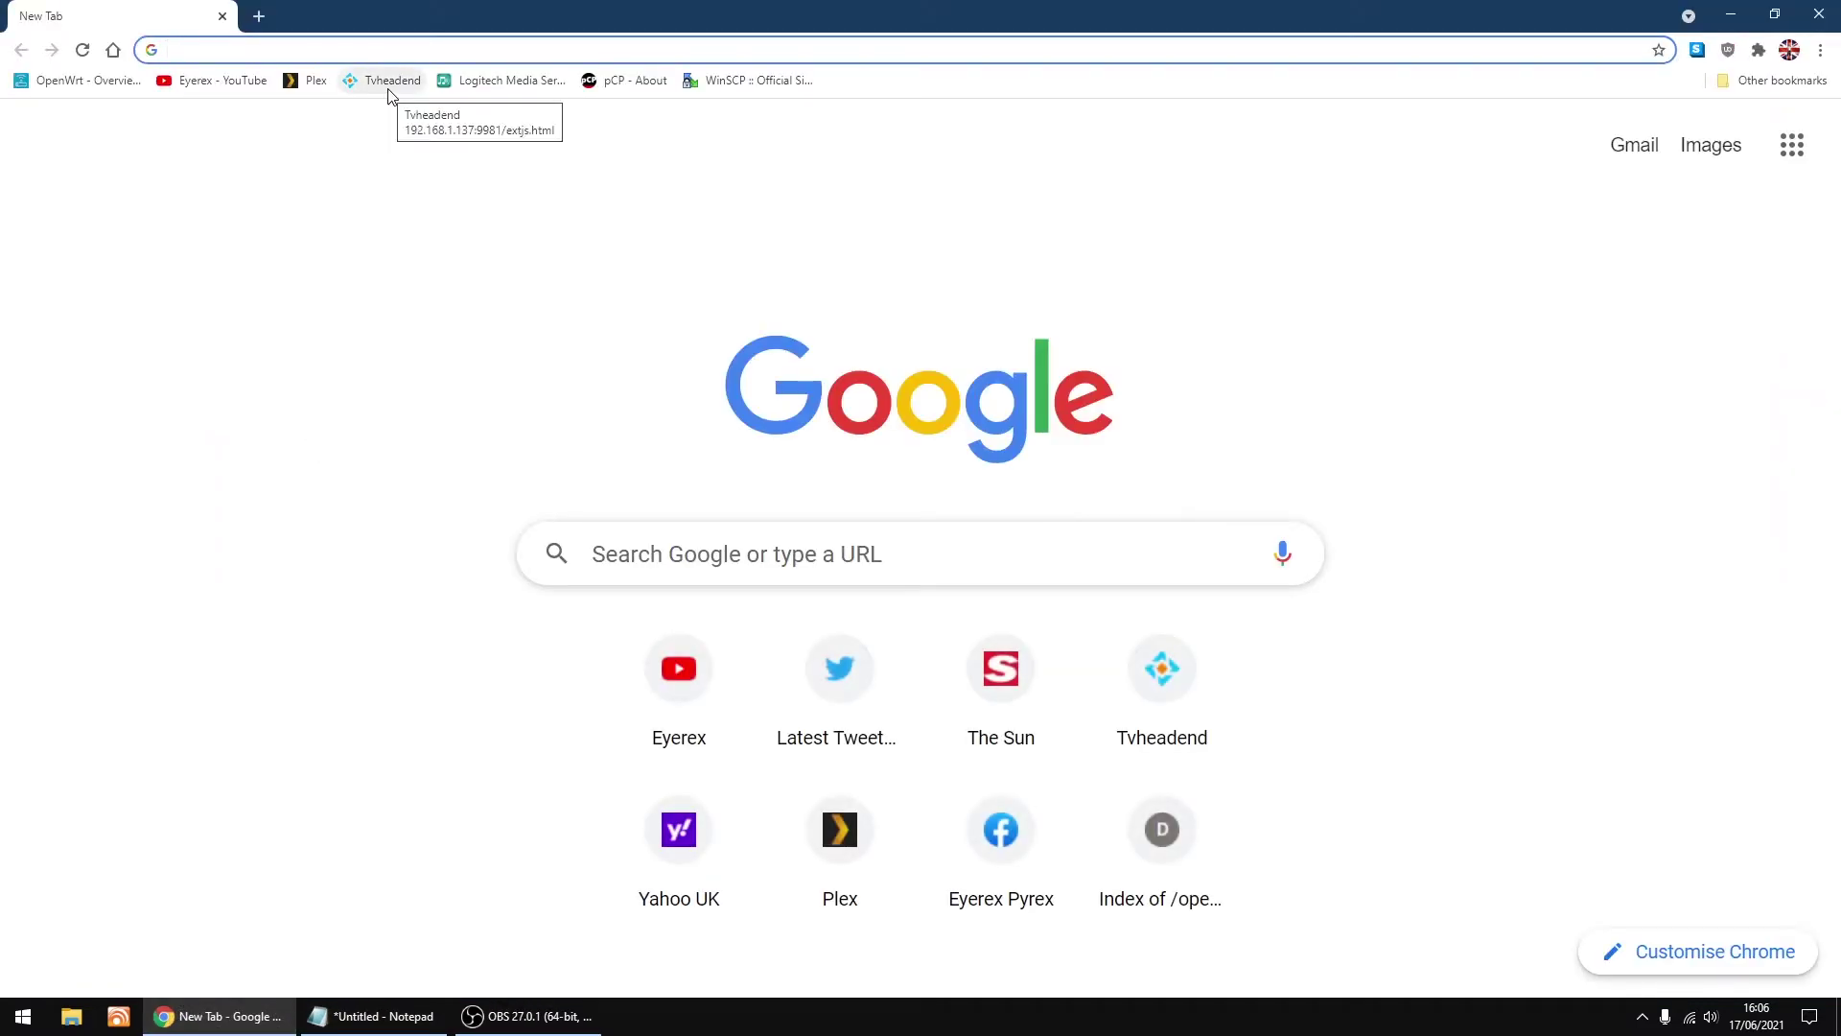
Step: Open Tvheadend's Configuration > Channel / EPG list, sort it by Tags, and scroll the 136 channels
left_click(389, 86)
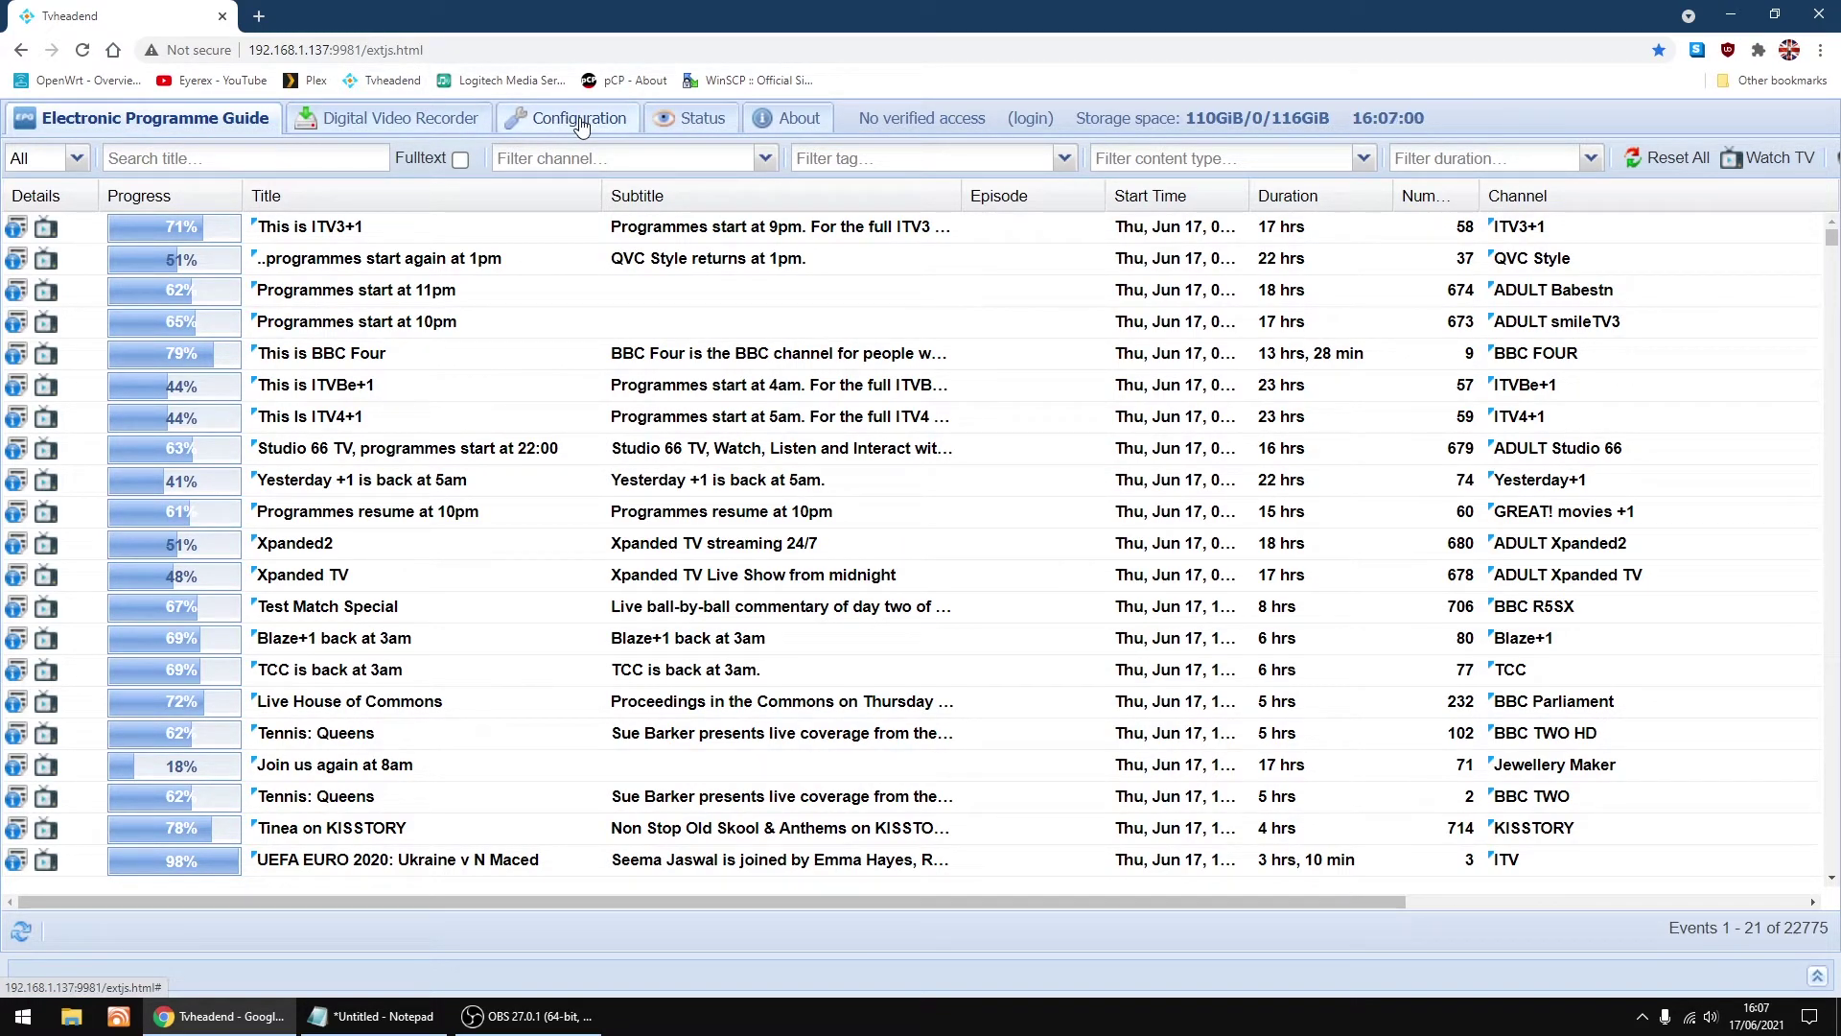
left_click(580, 124)
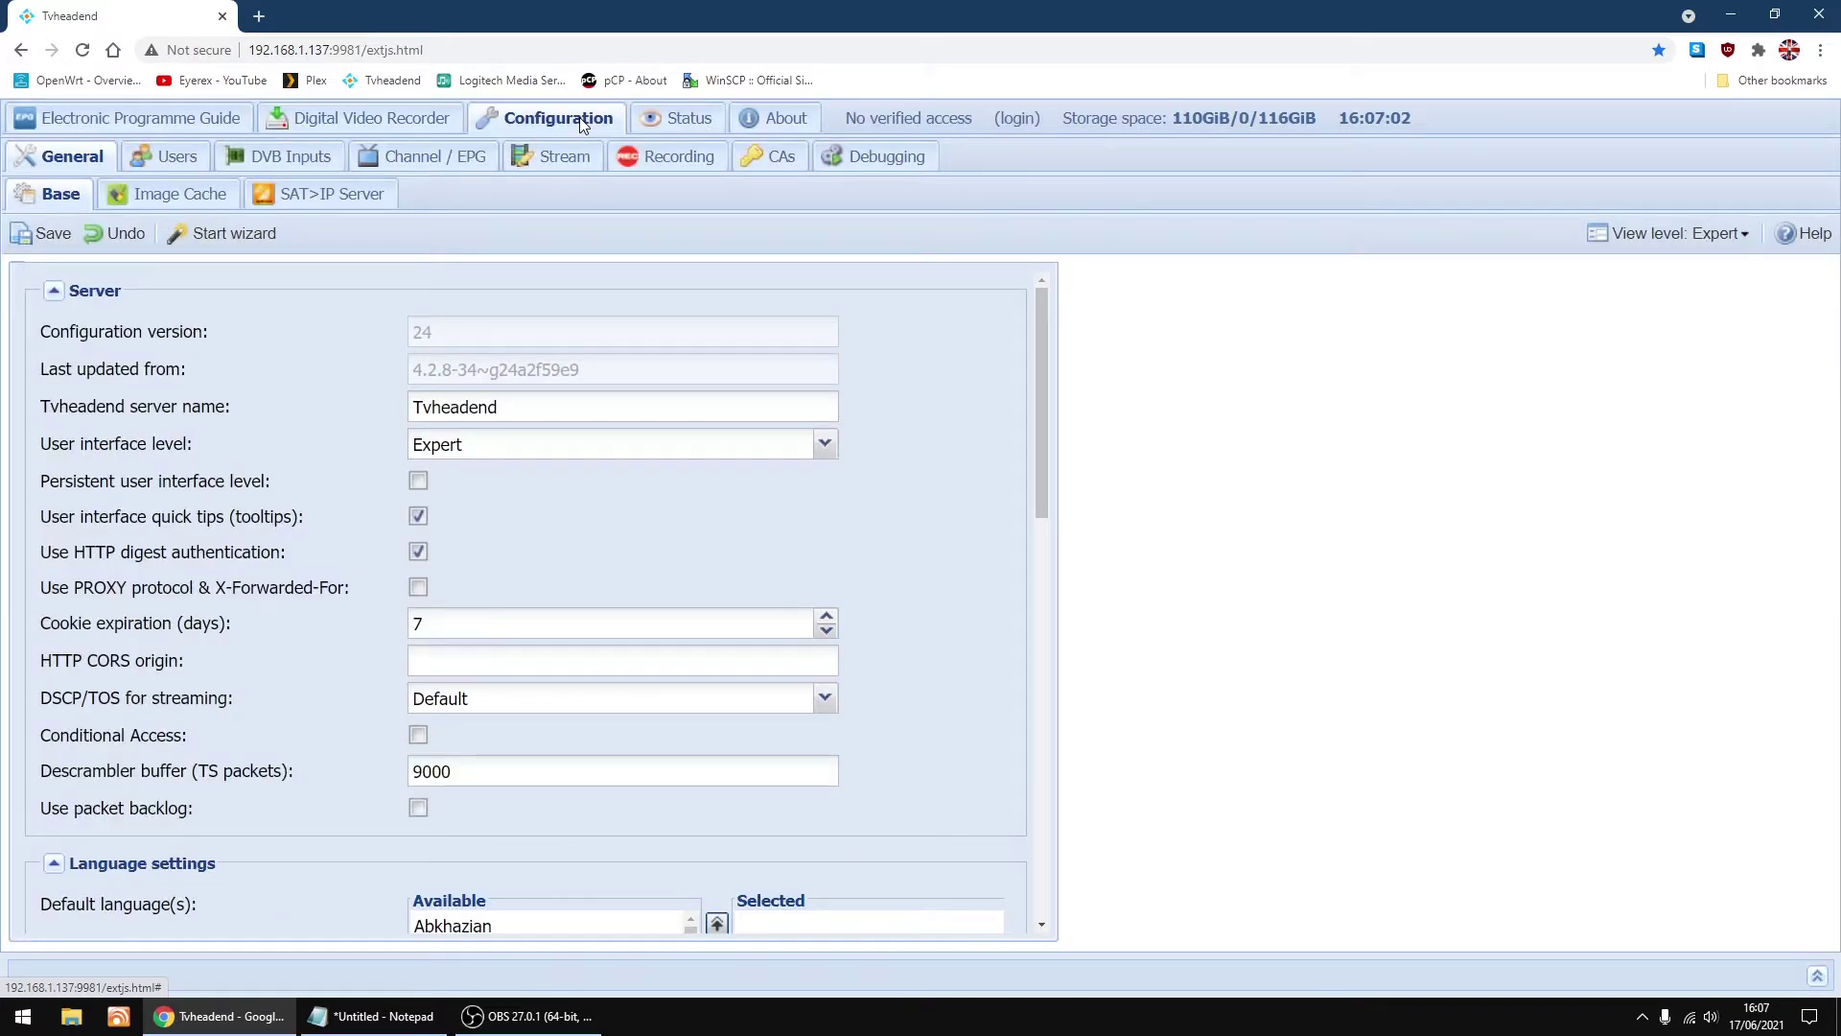
left_click(436, 161)
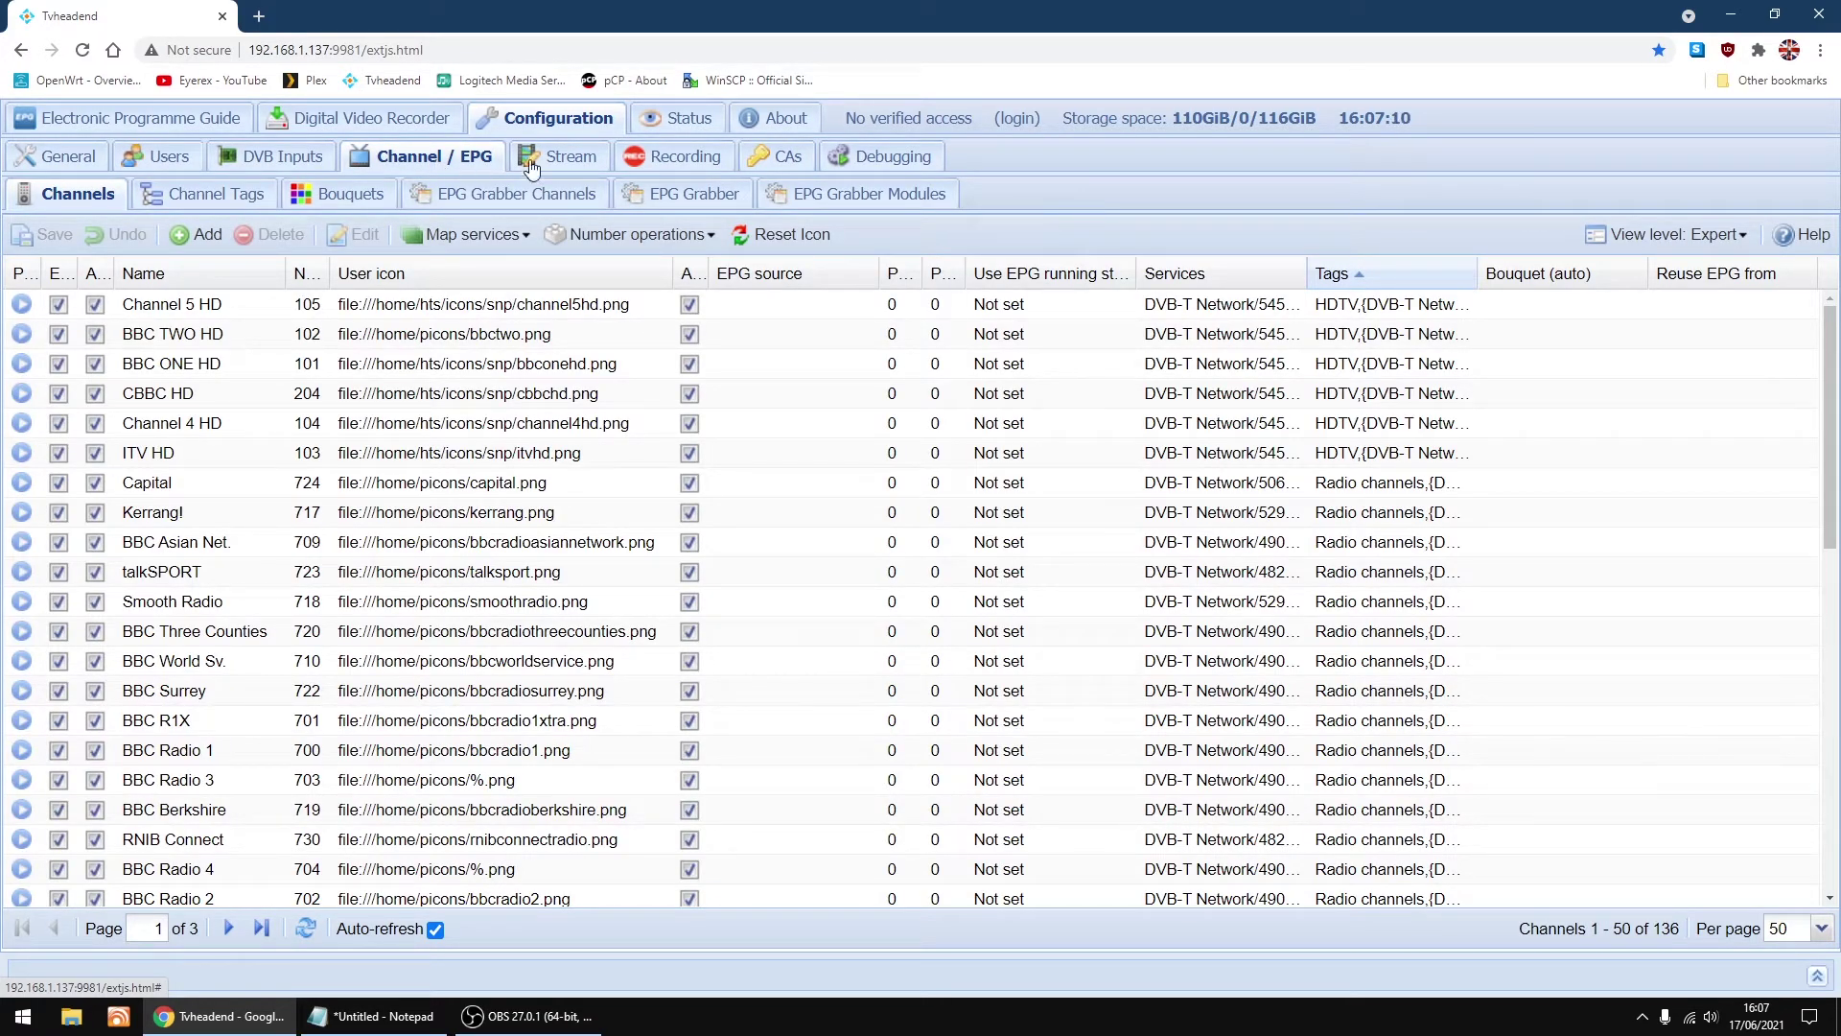
left_click(1334, 276)
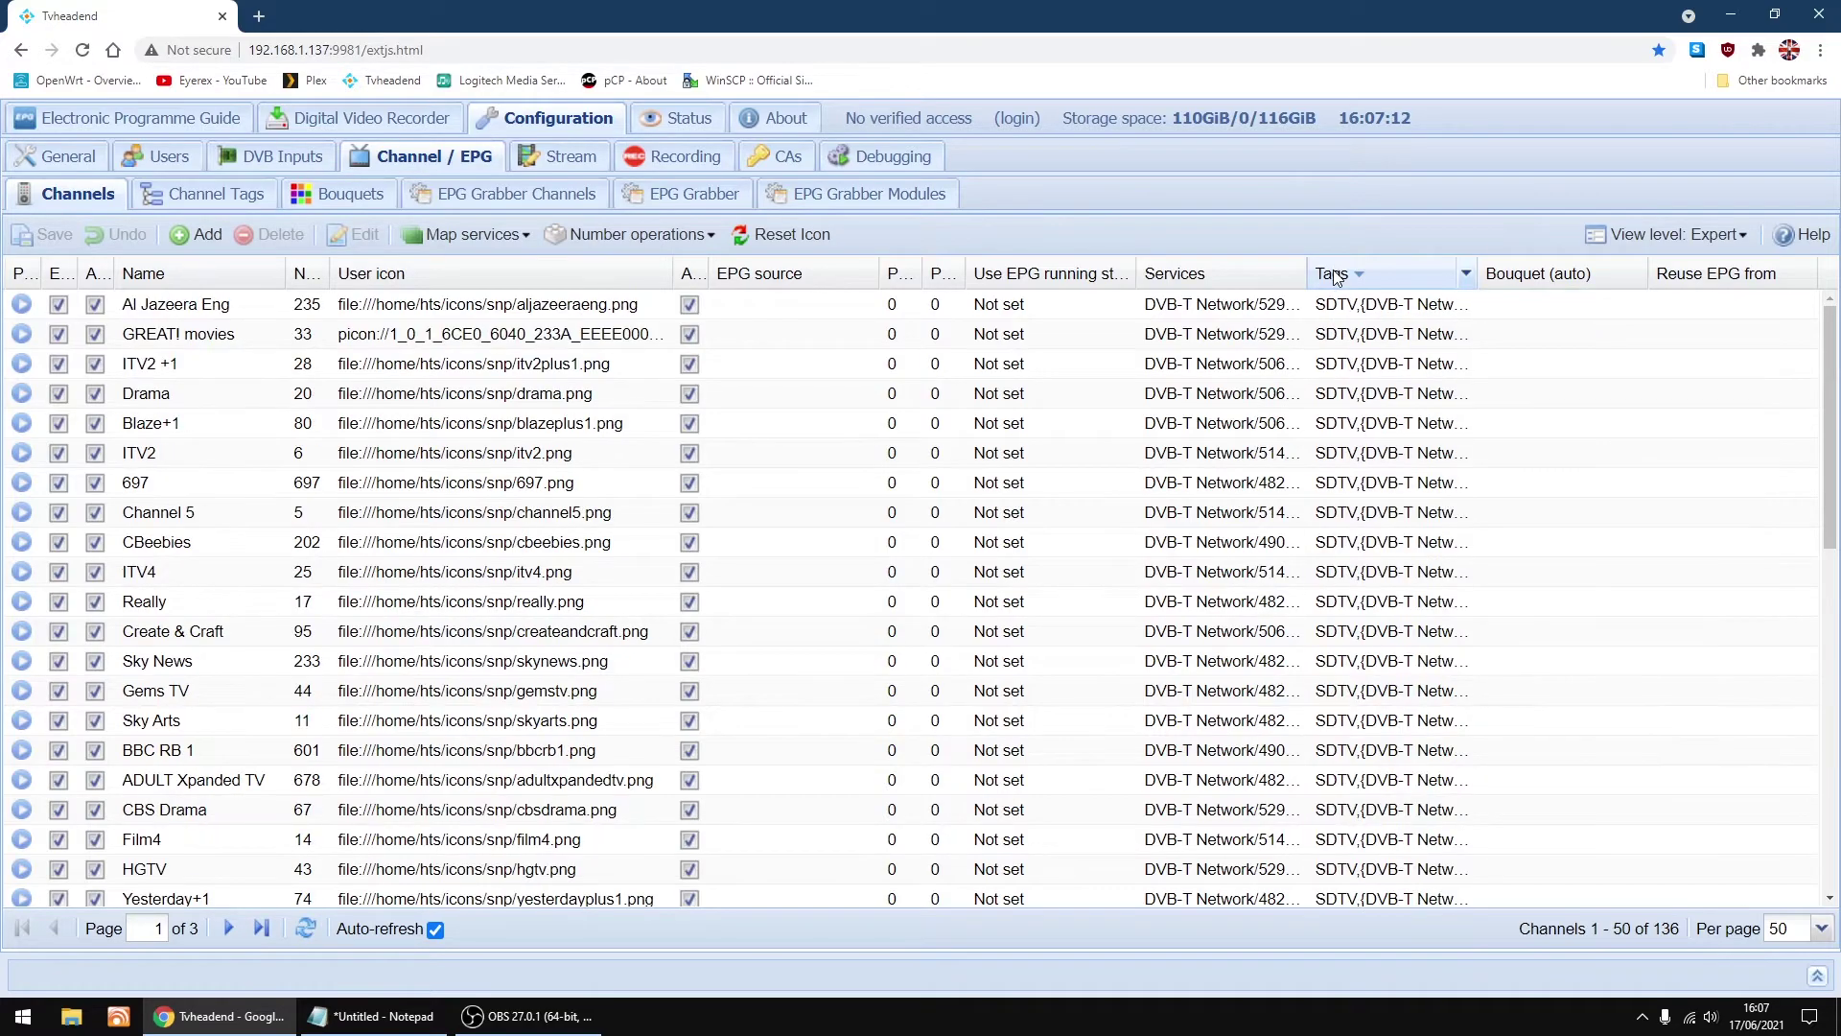
left_click(1334, 276)
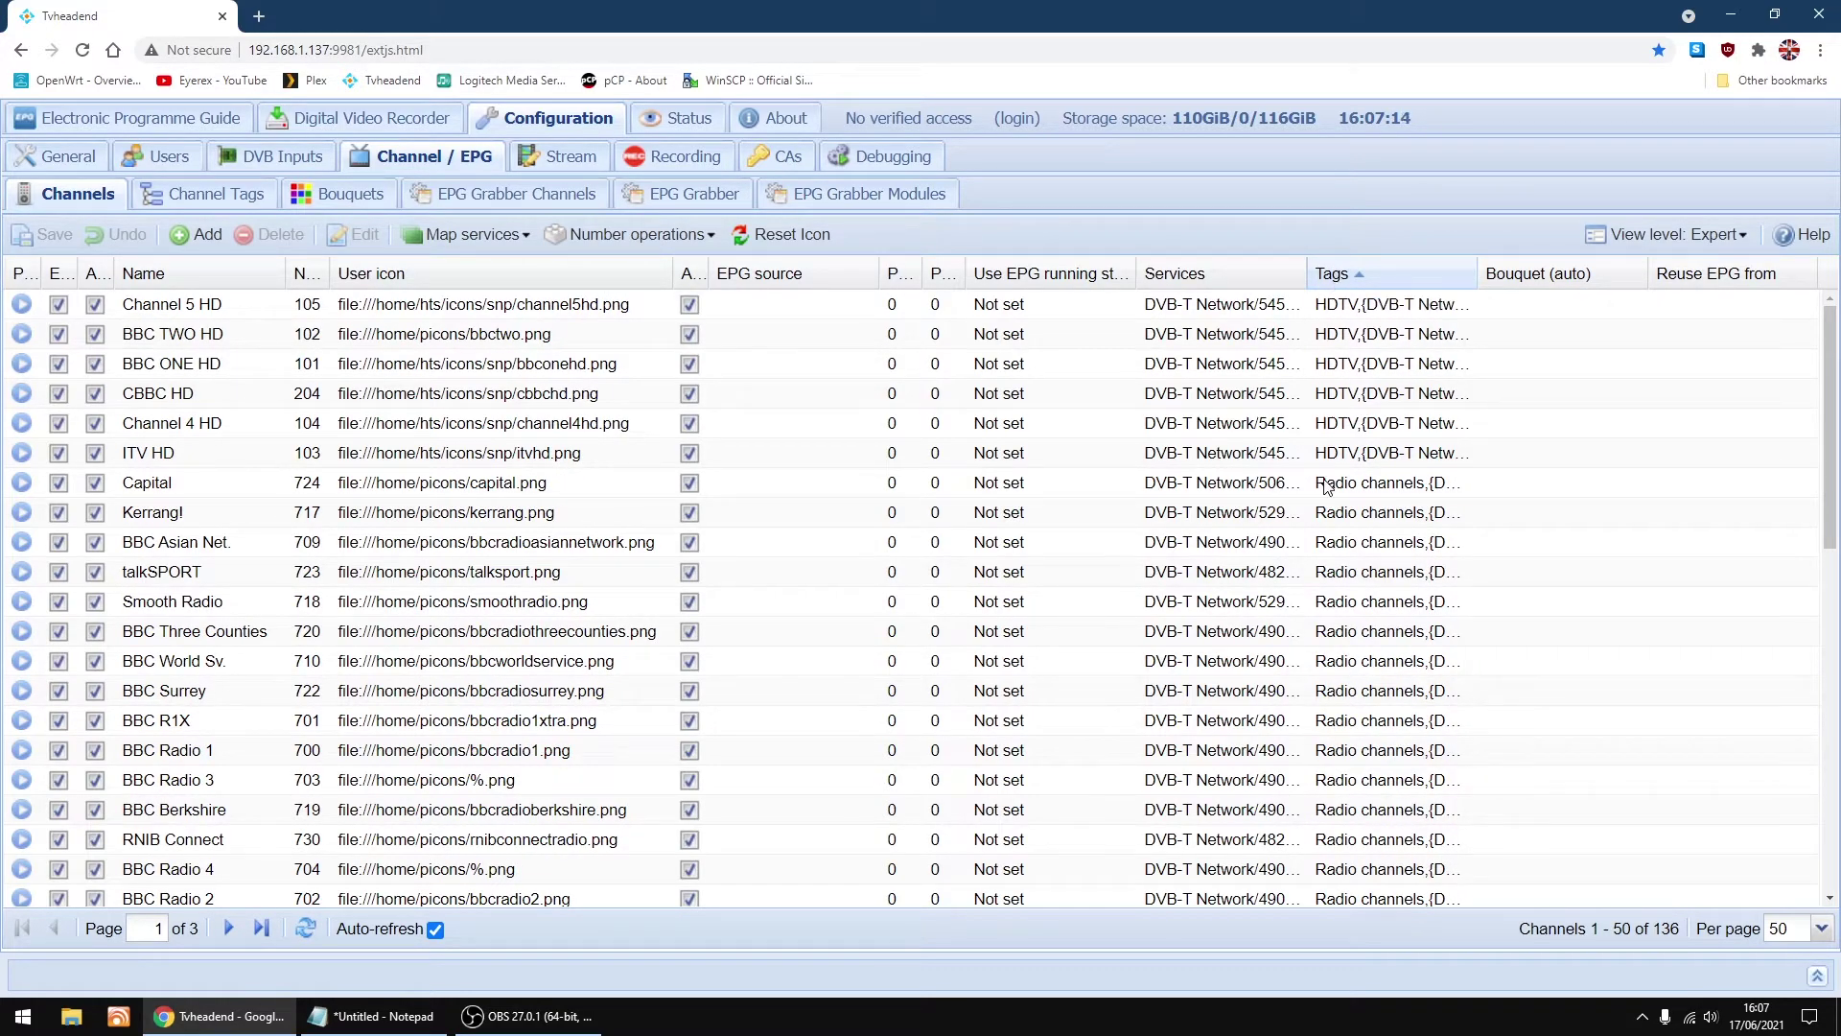
scroll(1326, 486, "down", 2)
scroll(1350, 394, "up", 1)
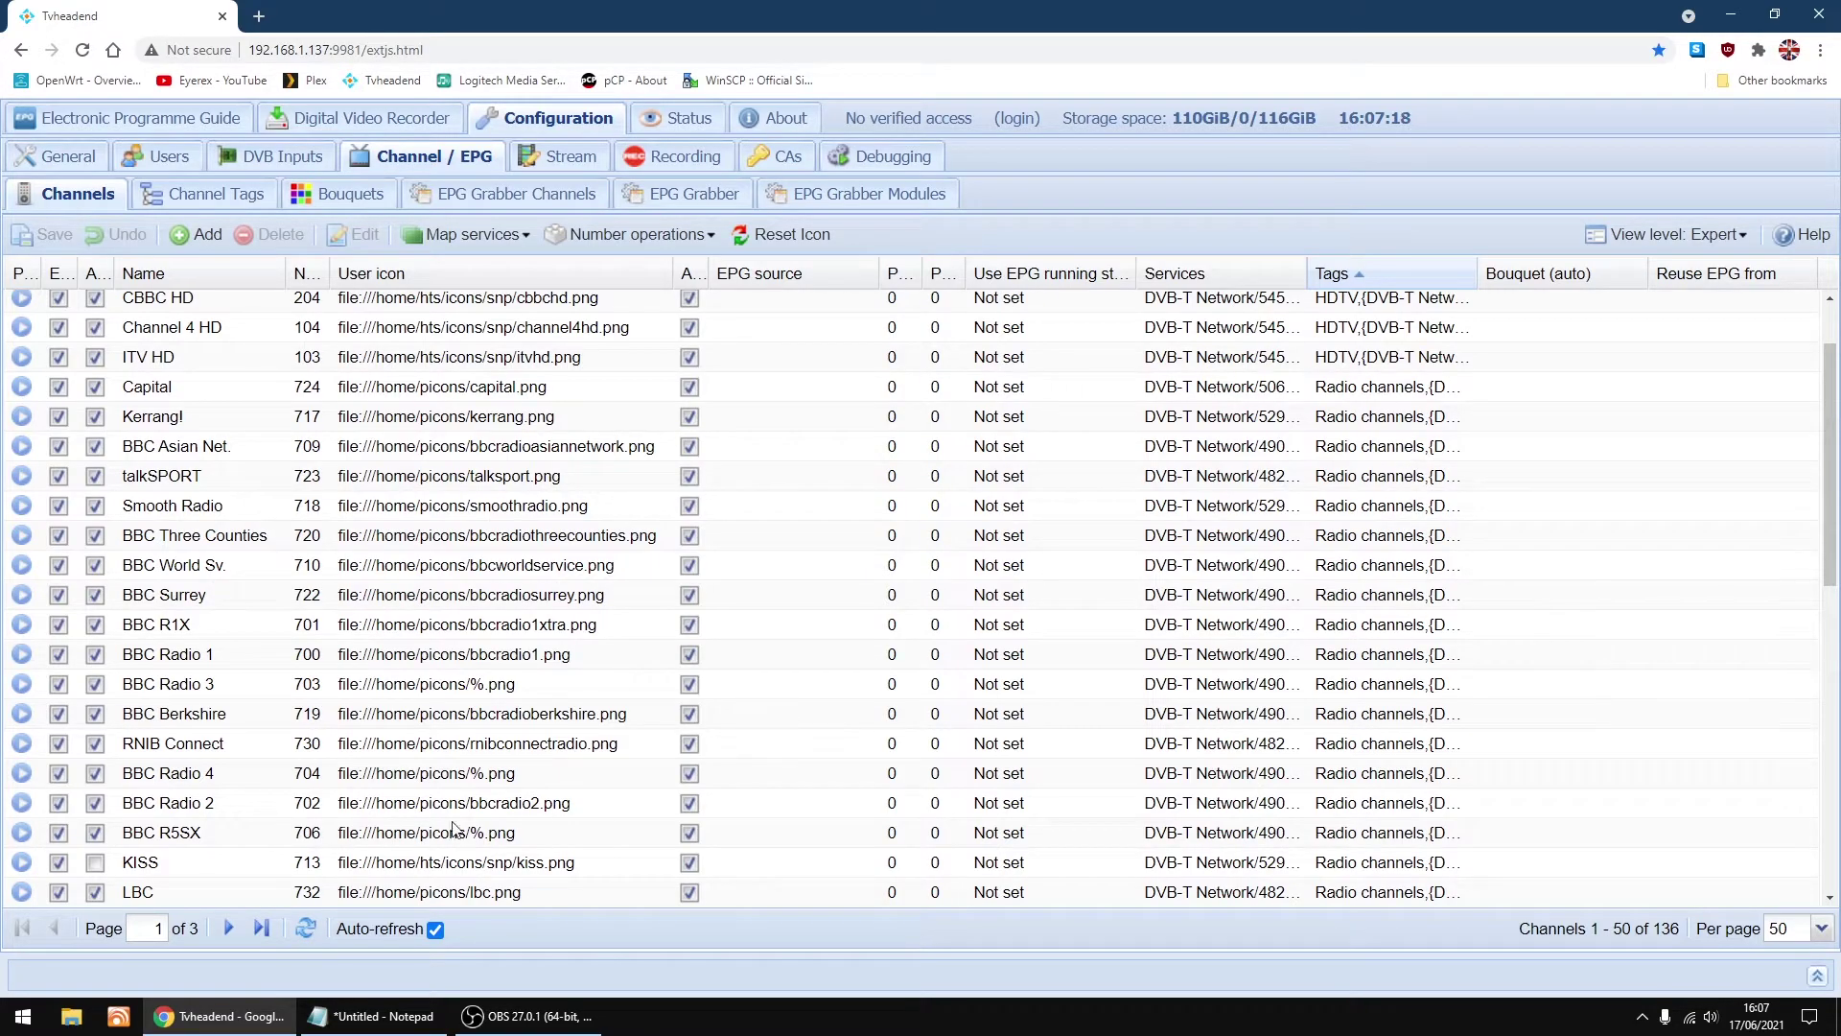
Step: Browse This PC > Pictures > picons to show the five BBC PNGs, with Notepad in front
left_click(72, 1016)
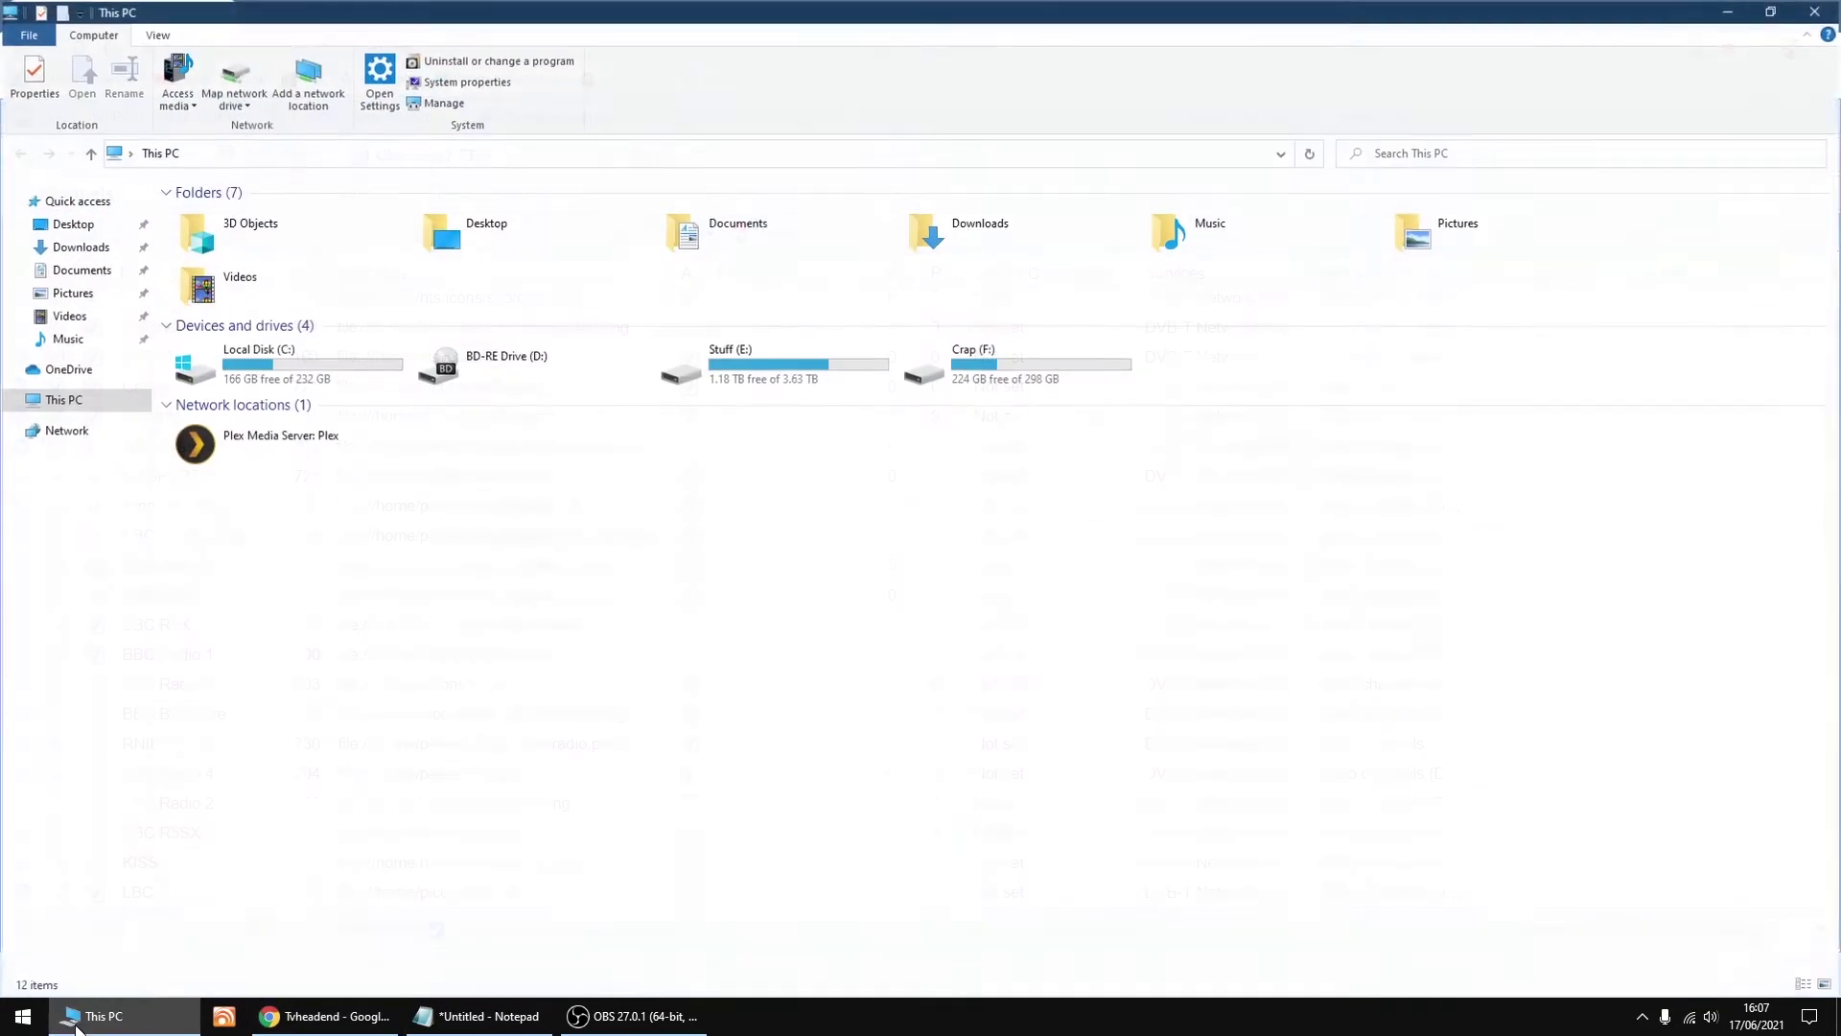
left_click(71, 293)
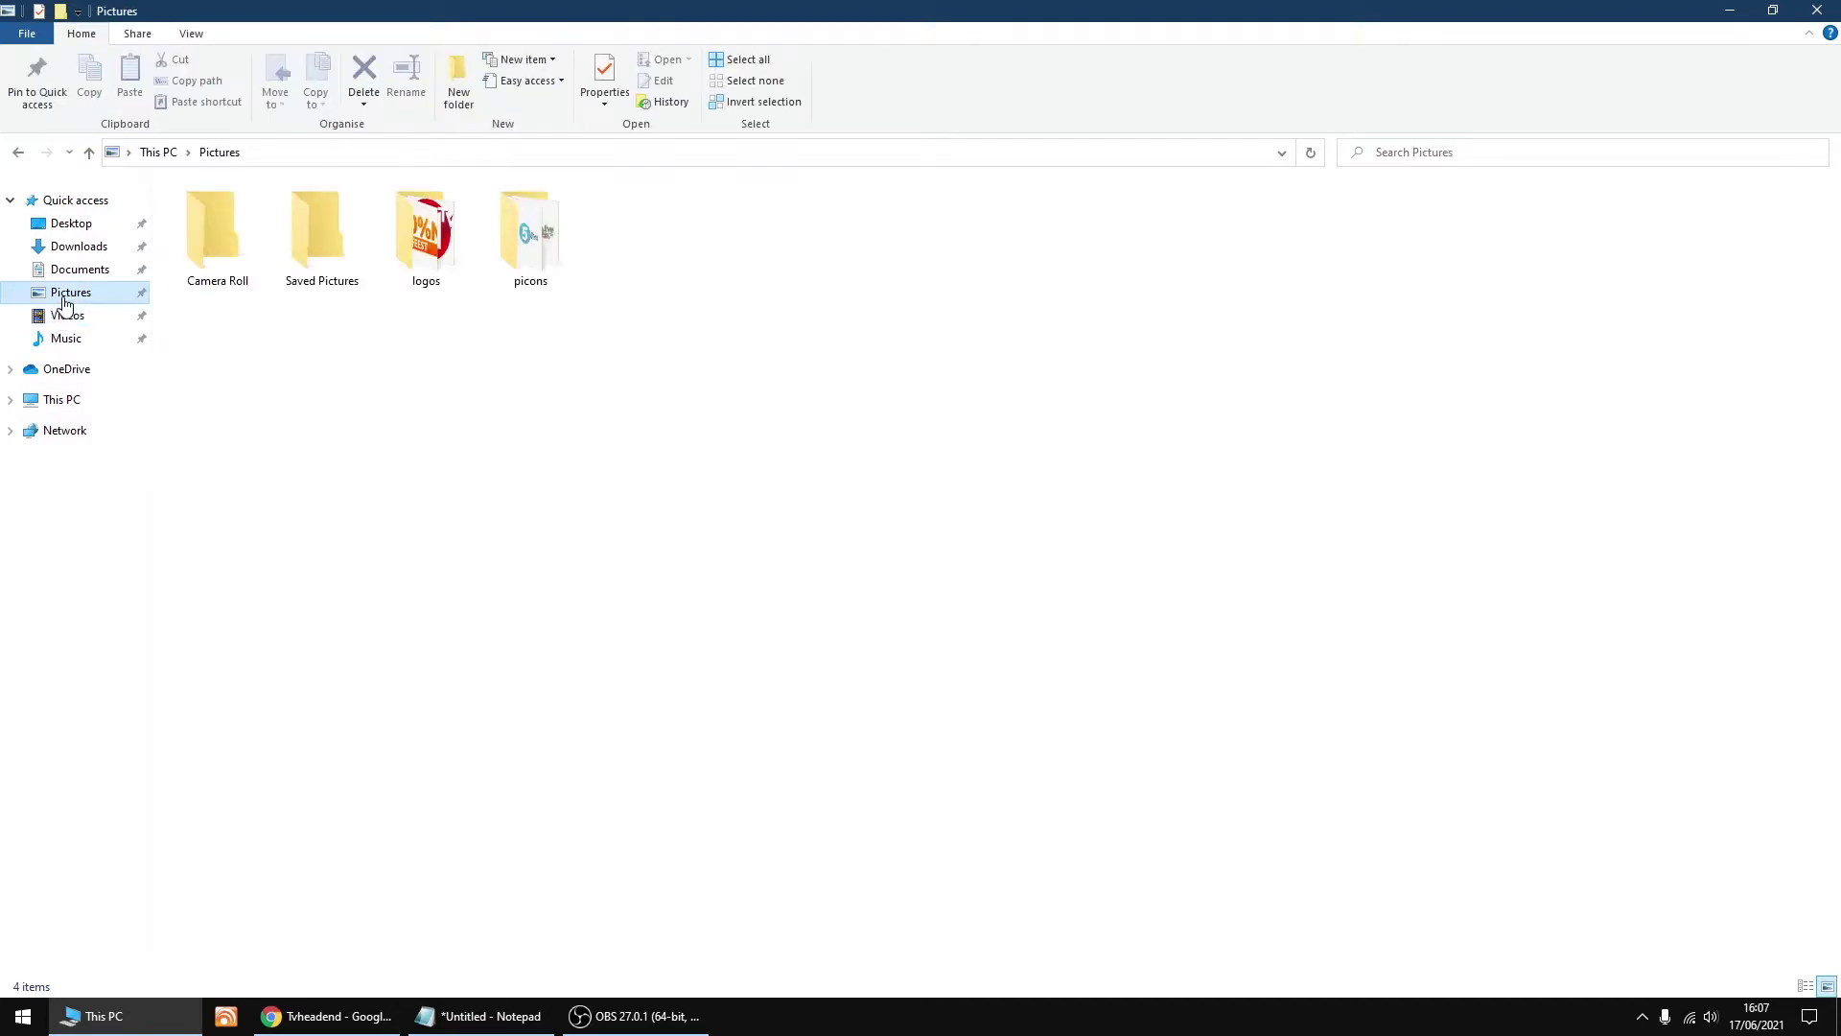
double_click(552, 257)
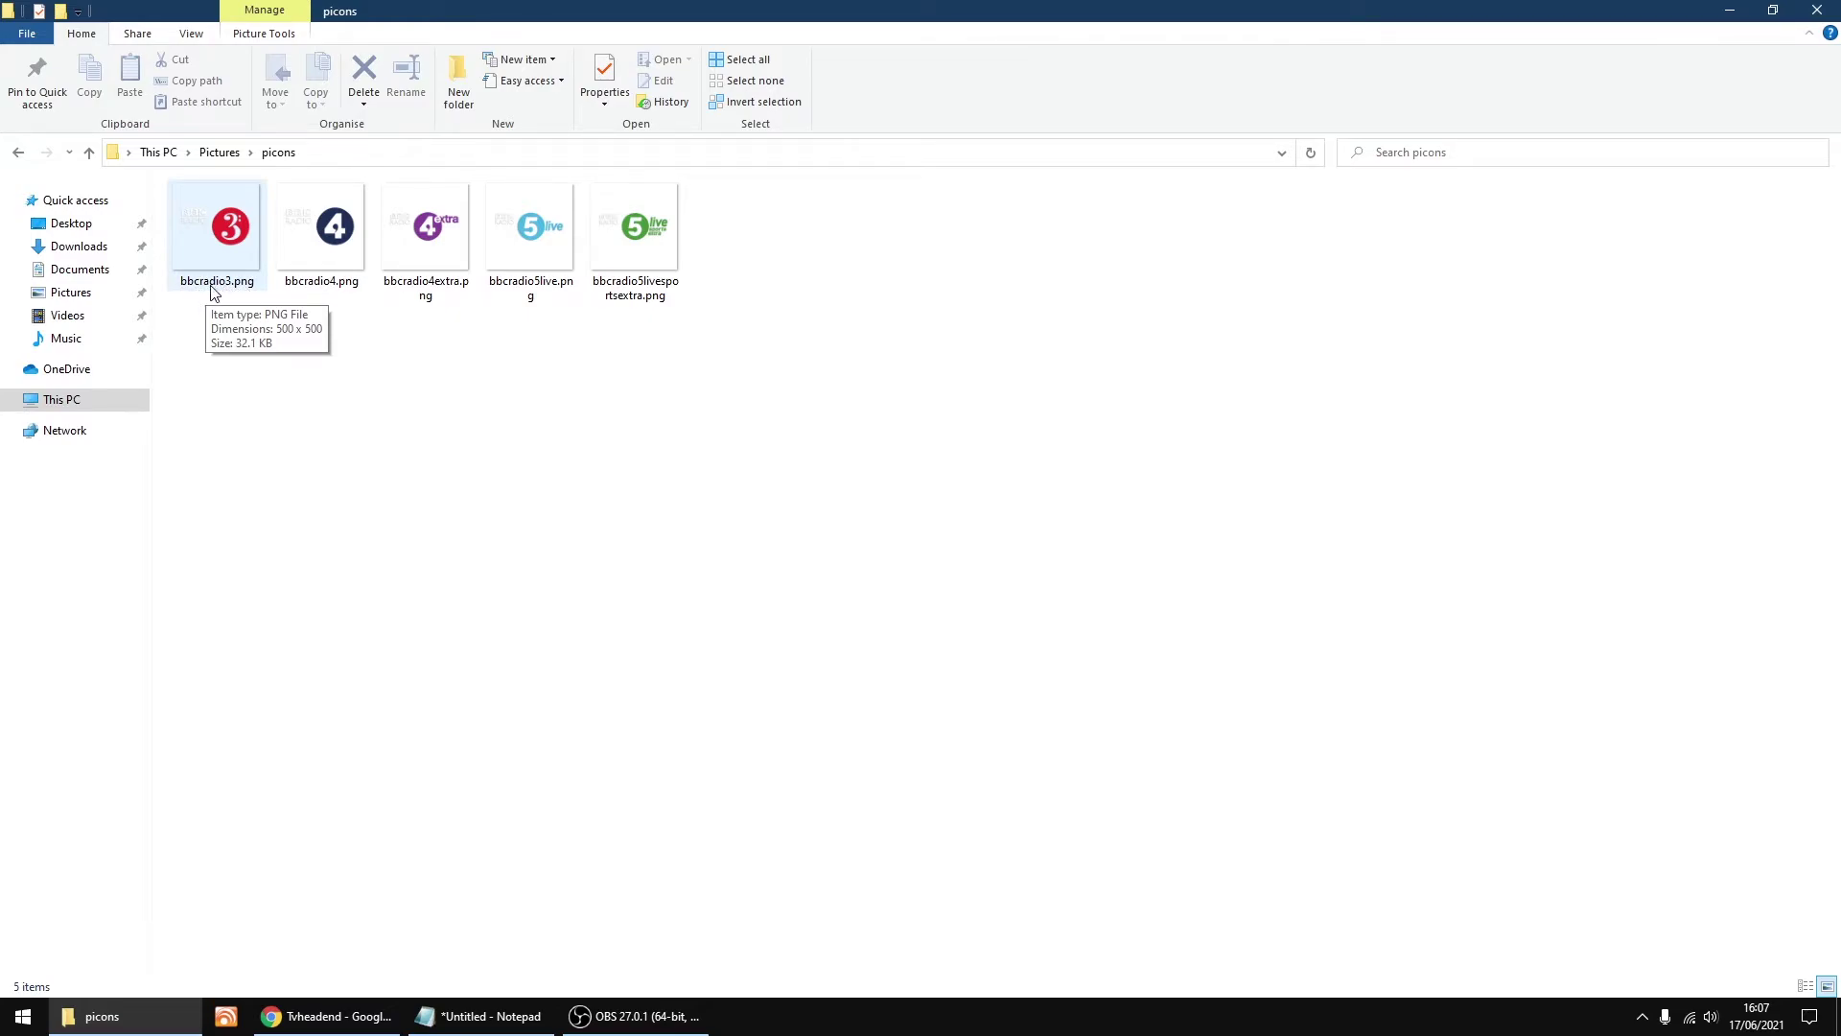
left_click(464, 1018)
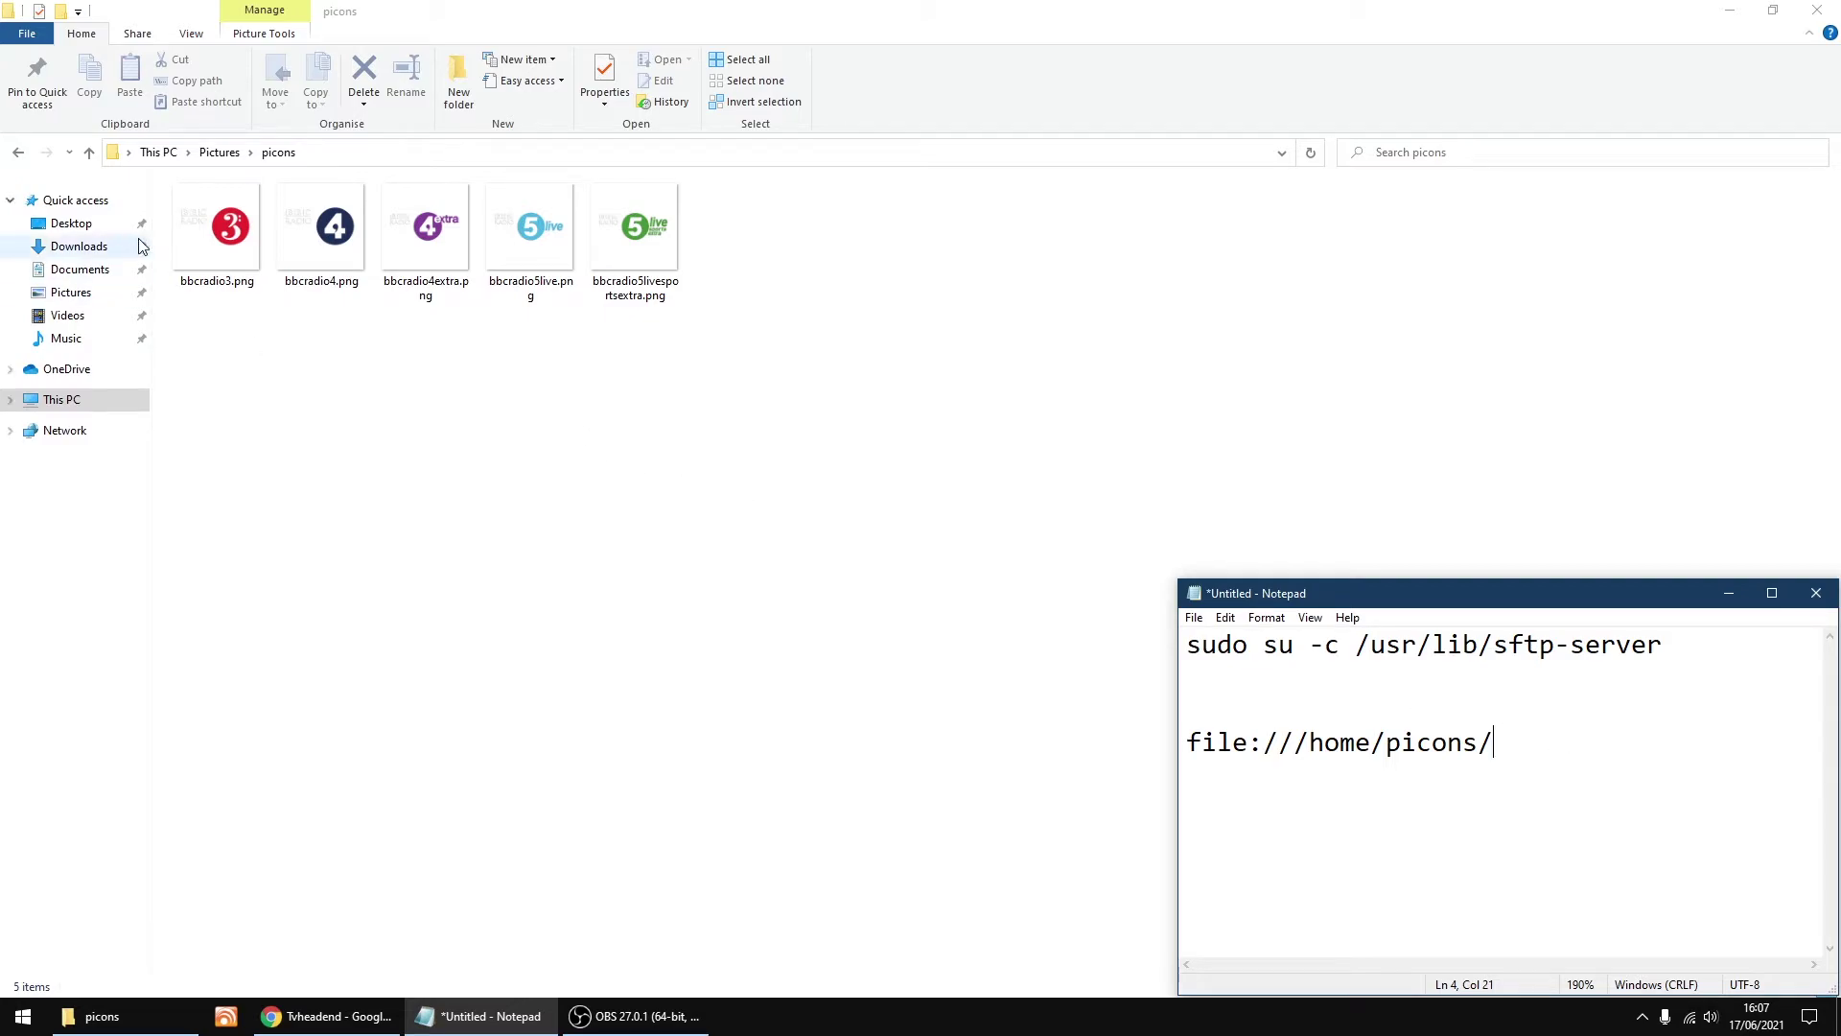
Step: Copy the file name bbcradio3.png from Explorer's rename box, leaving the name unchanged
left_click(188, 234)
right_click(188, 234)
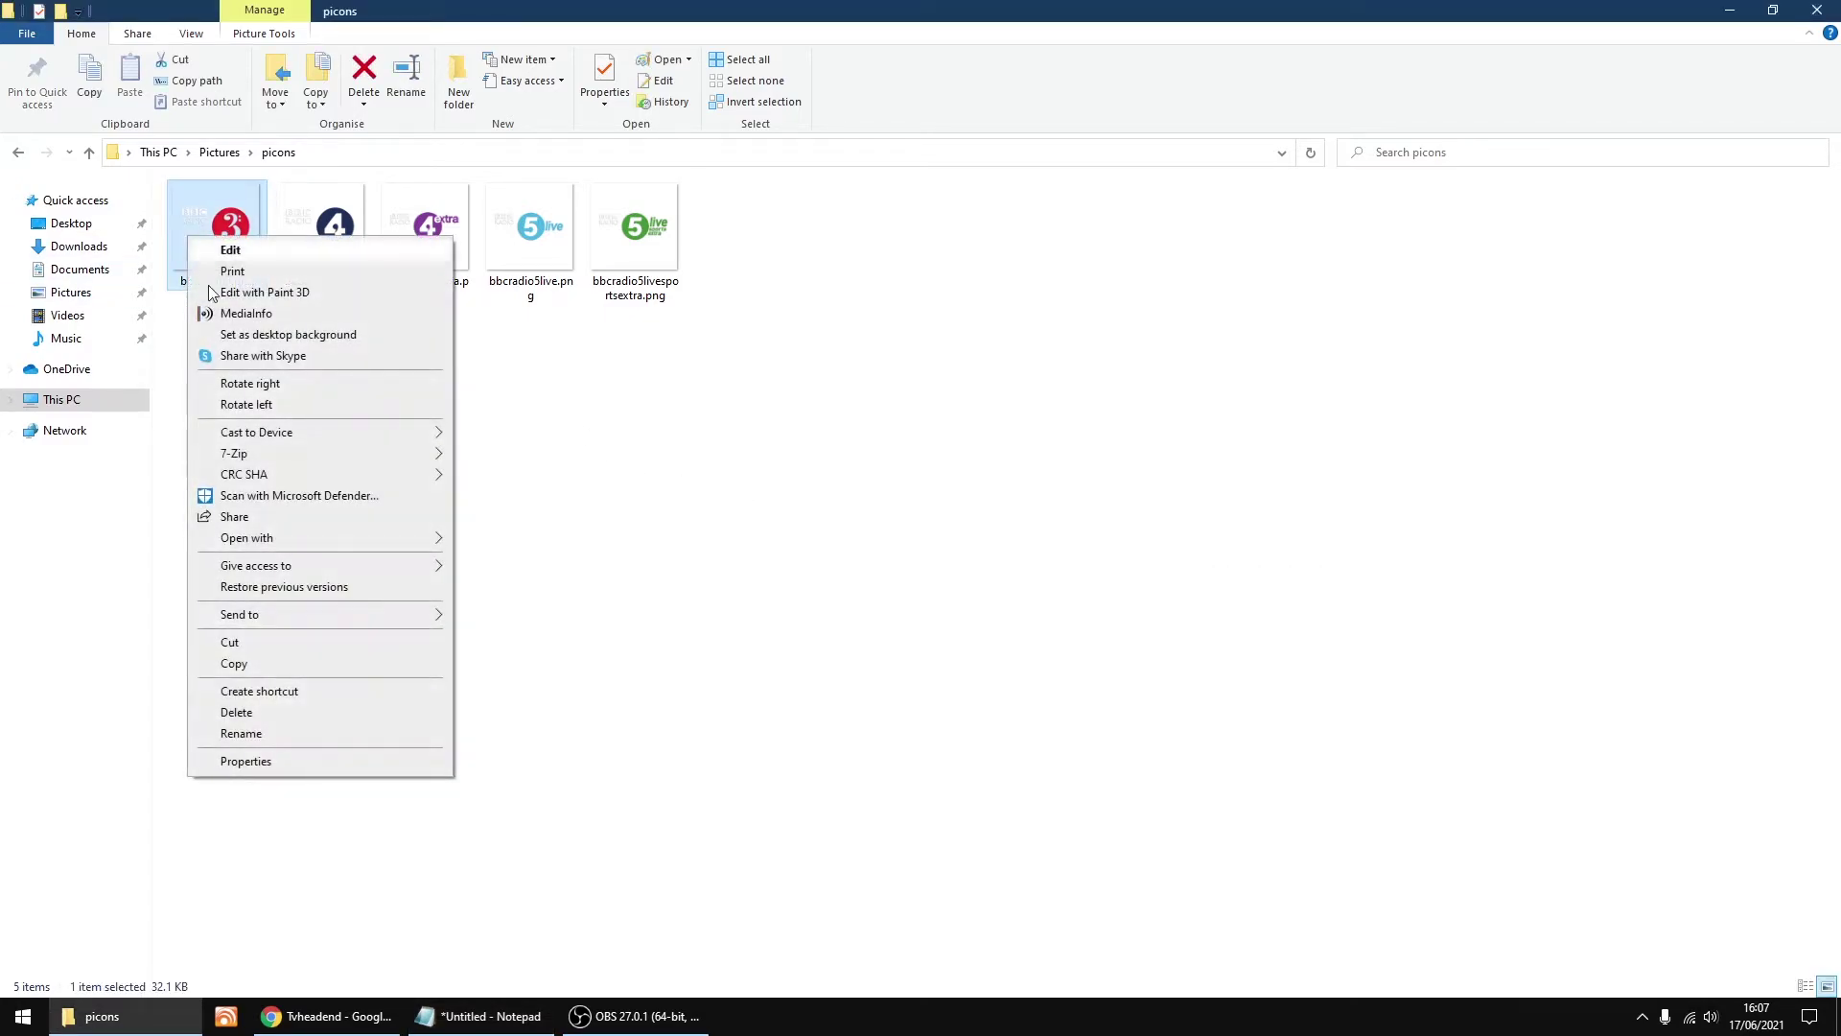
left_click(241, 734)
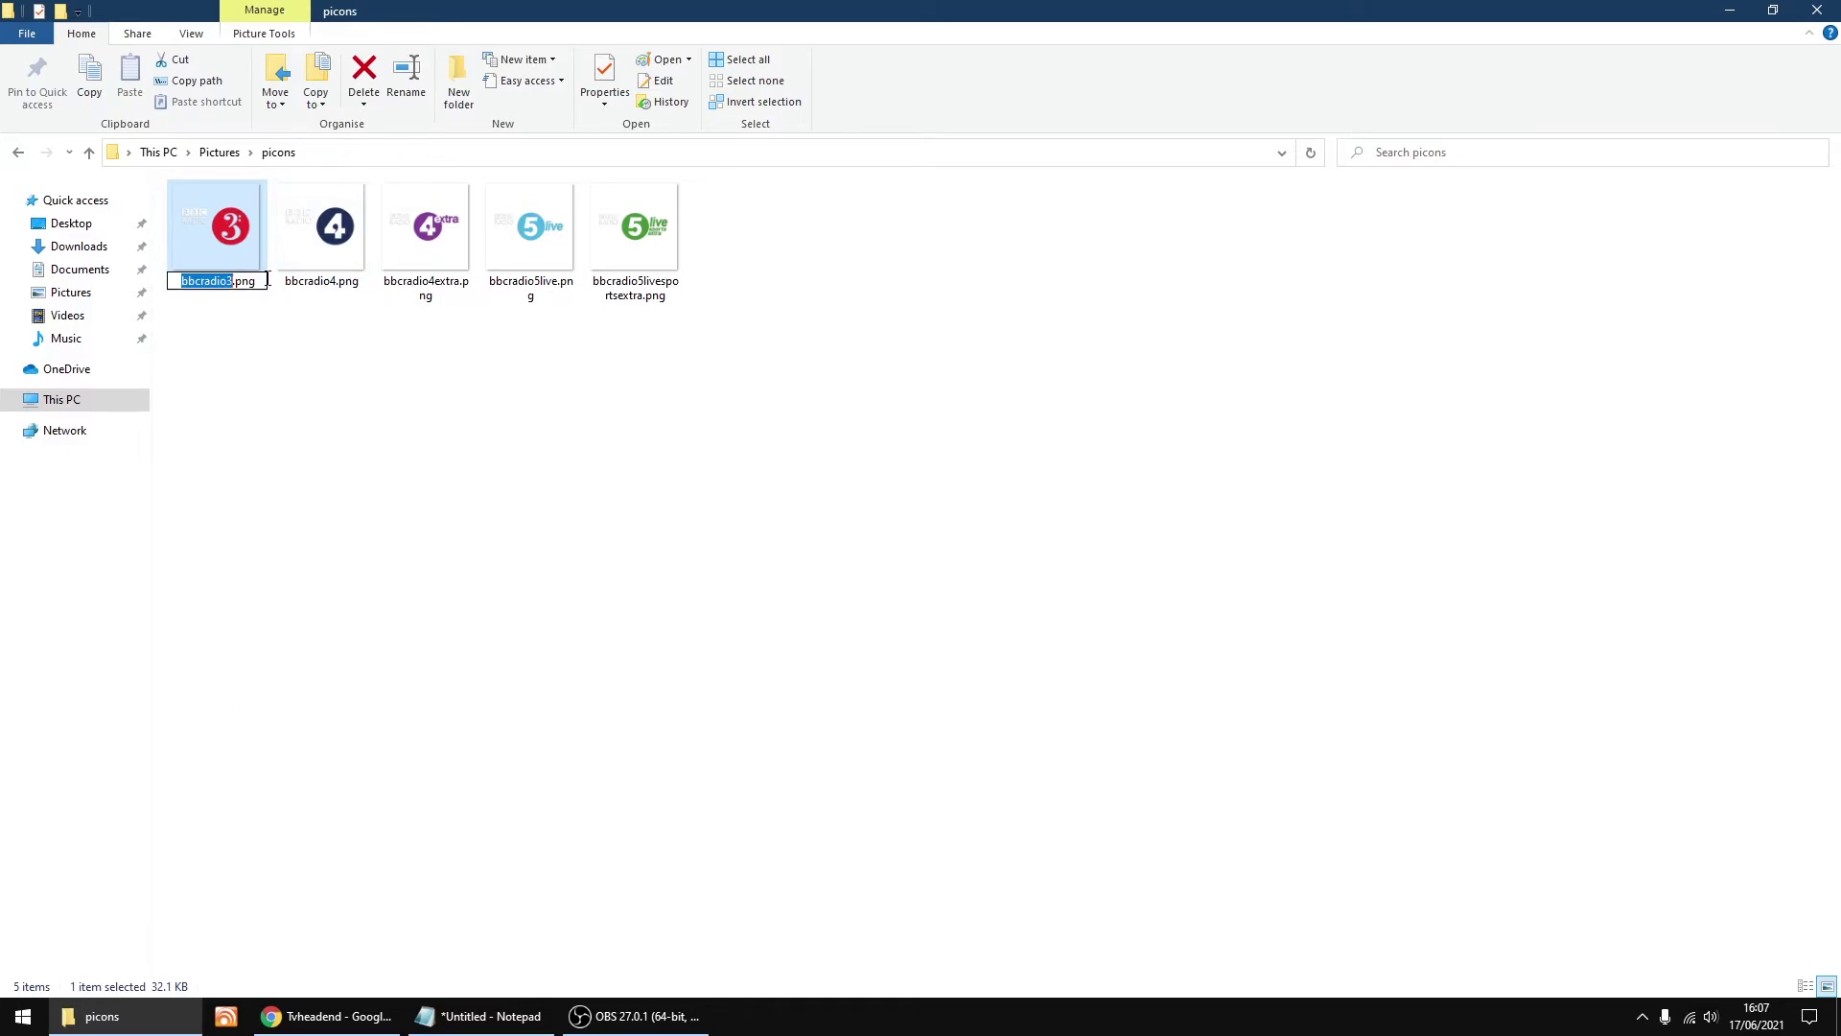
left_click_drag(267, 281, 165, 284)
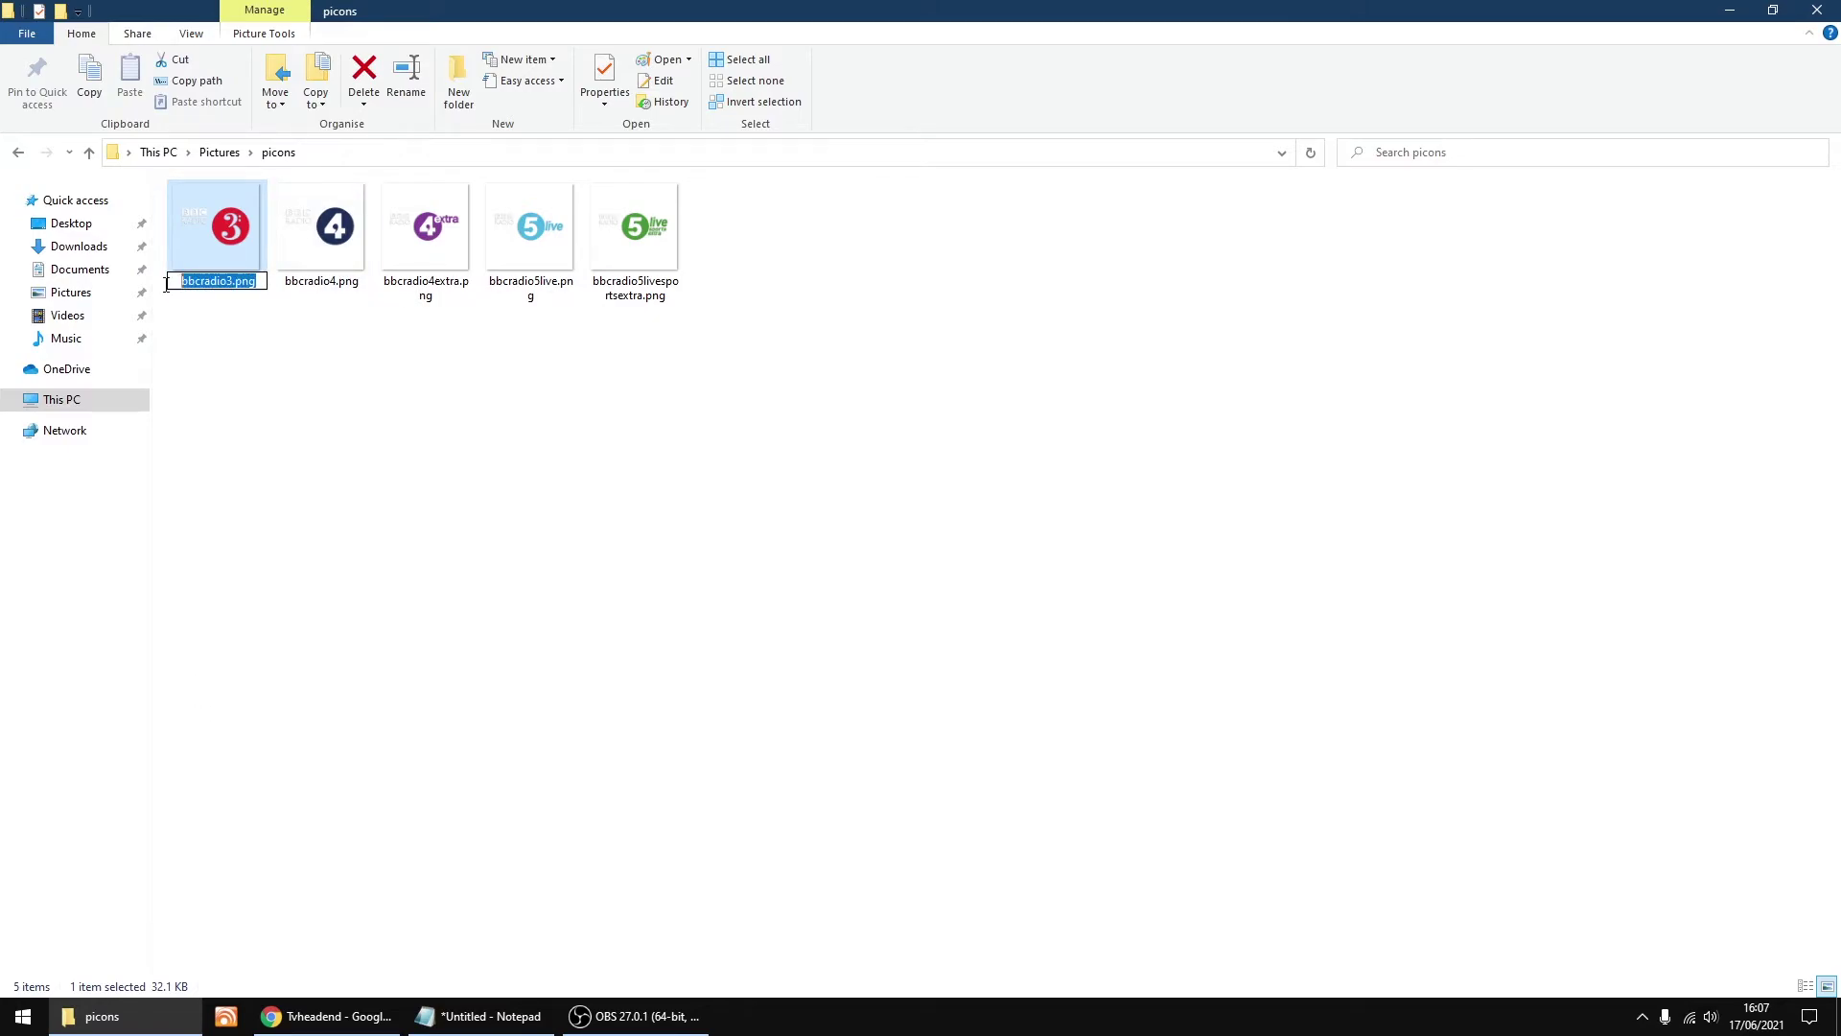
right_click(225, 286)
left_click(291, 348)
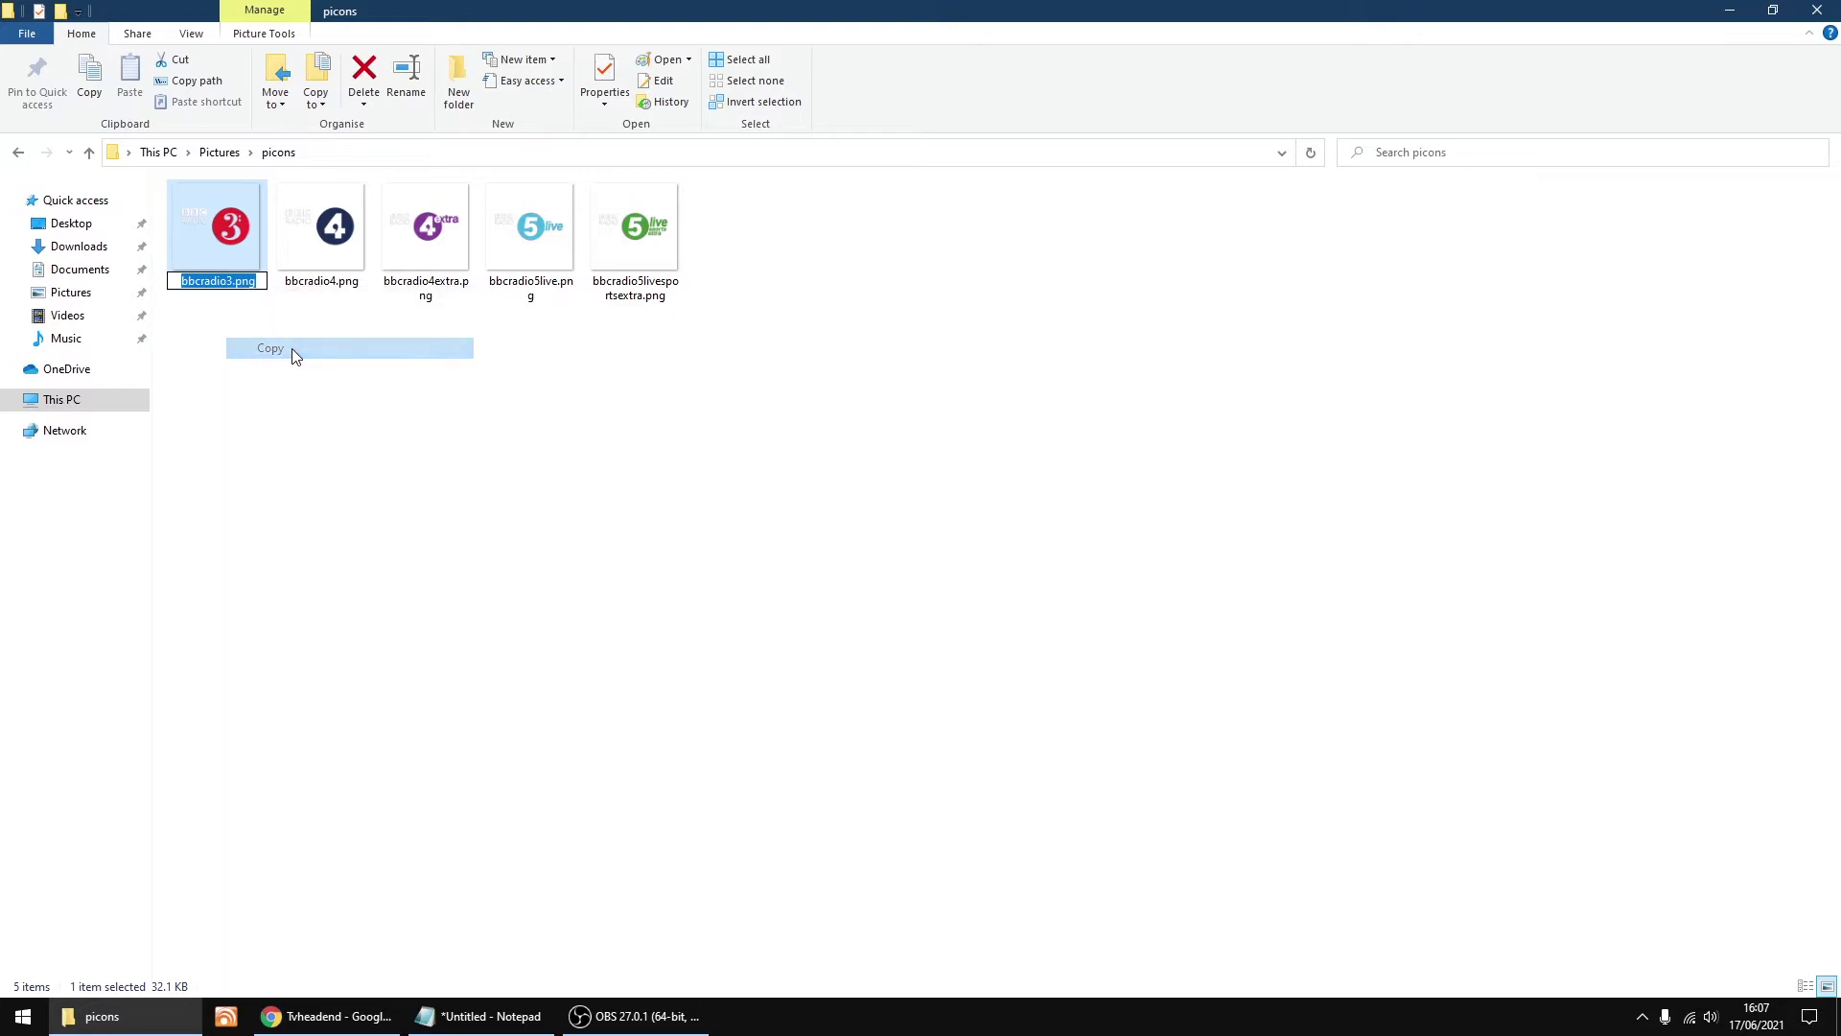
left_click(362, 514)
Step: Build file:///home/picons/bbcradio3.png in Notepad, copy that path, and return to Chrome
left_click(484, 1015)
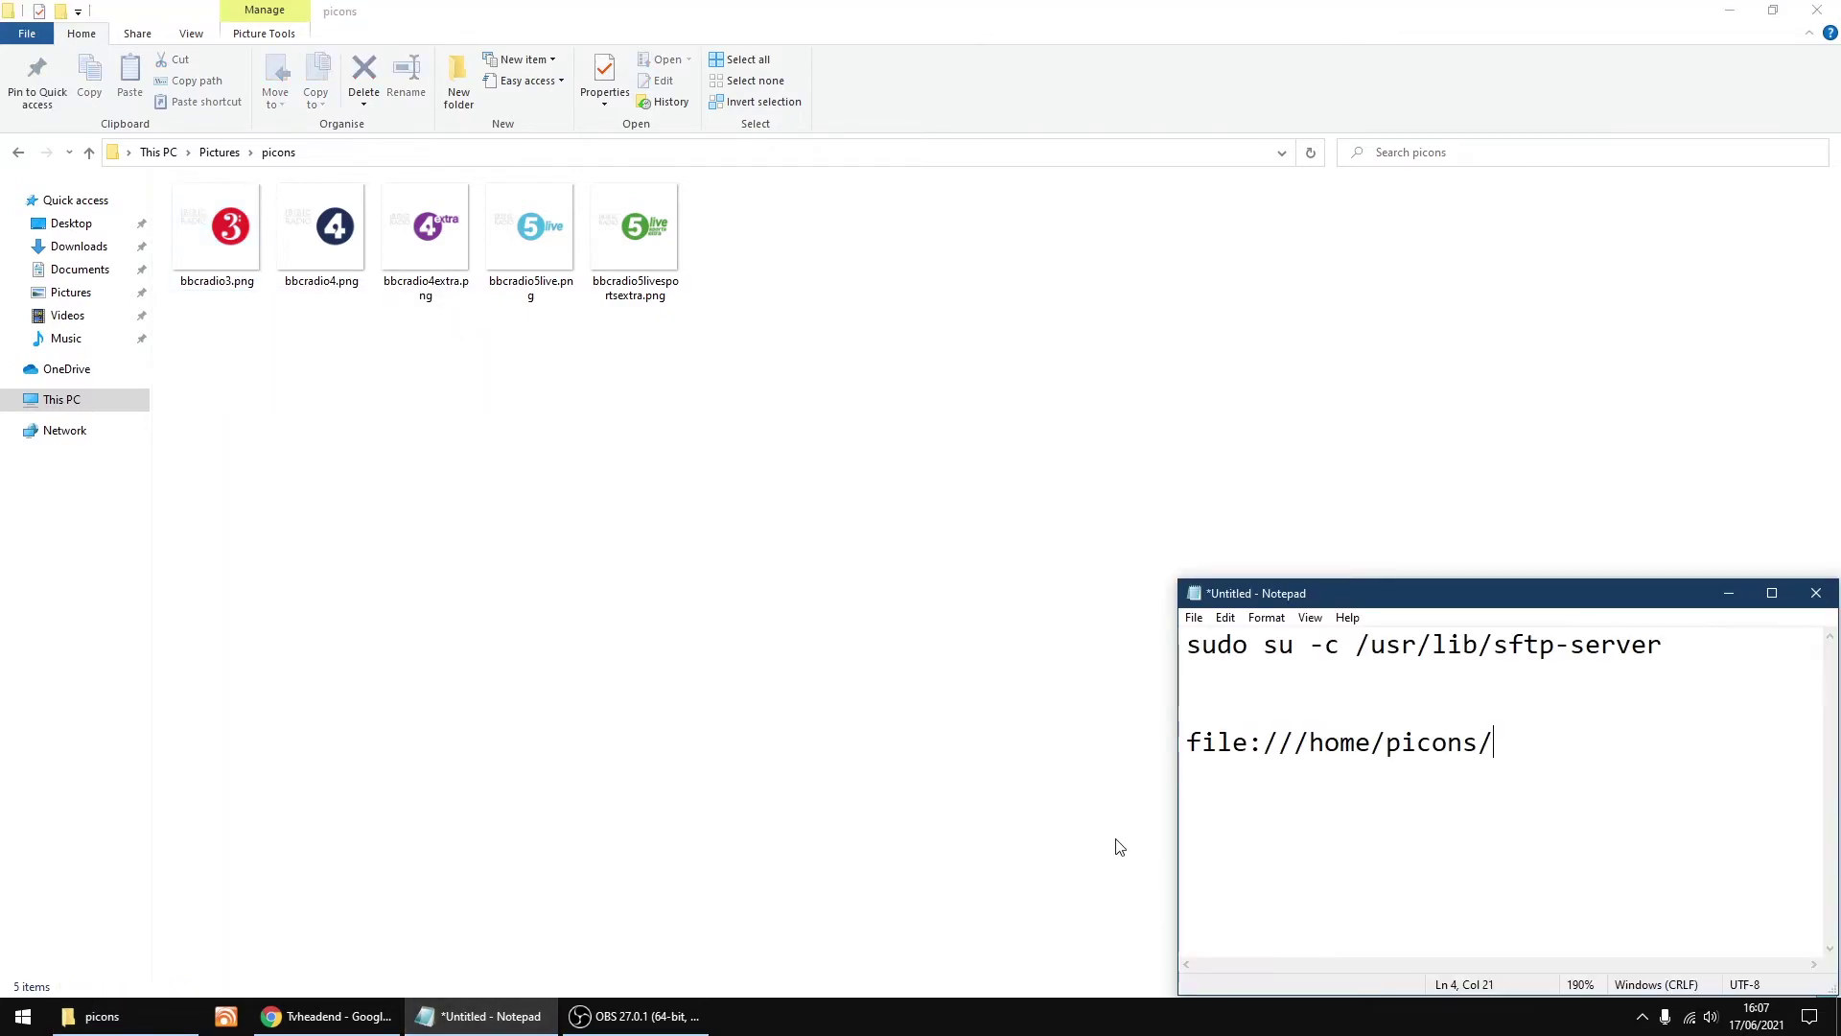
right_click(1516, 740)
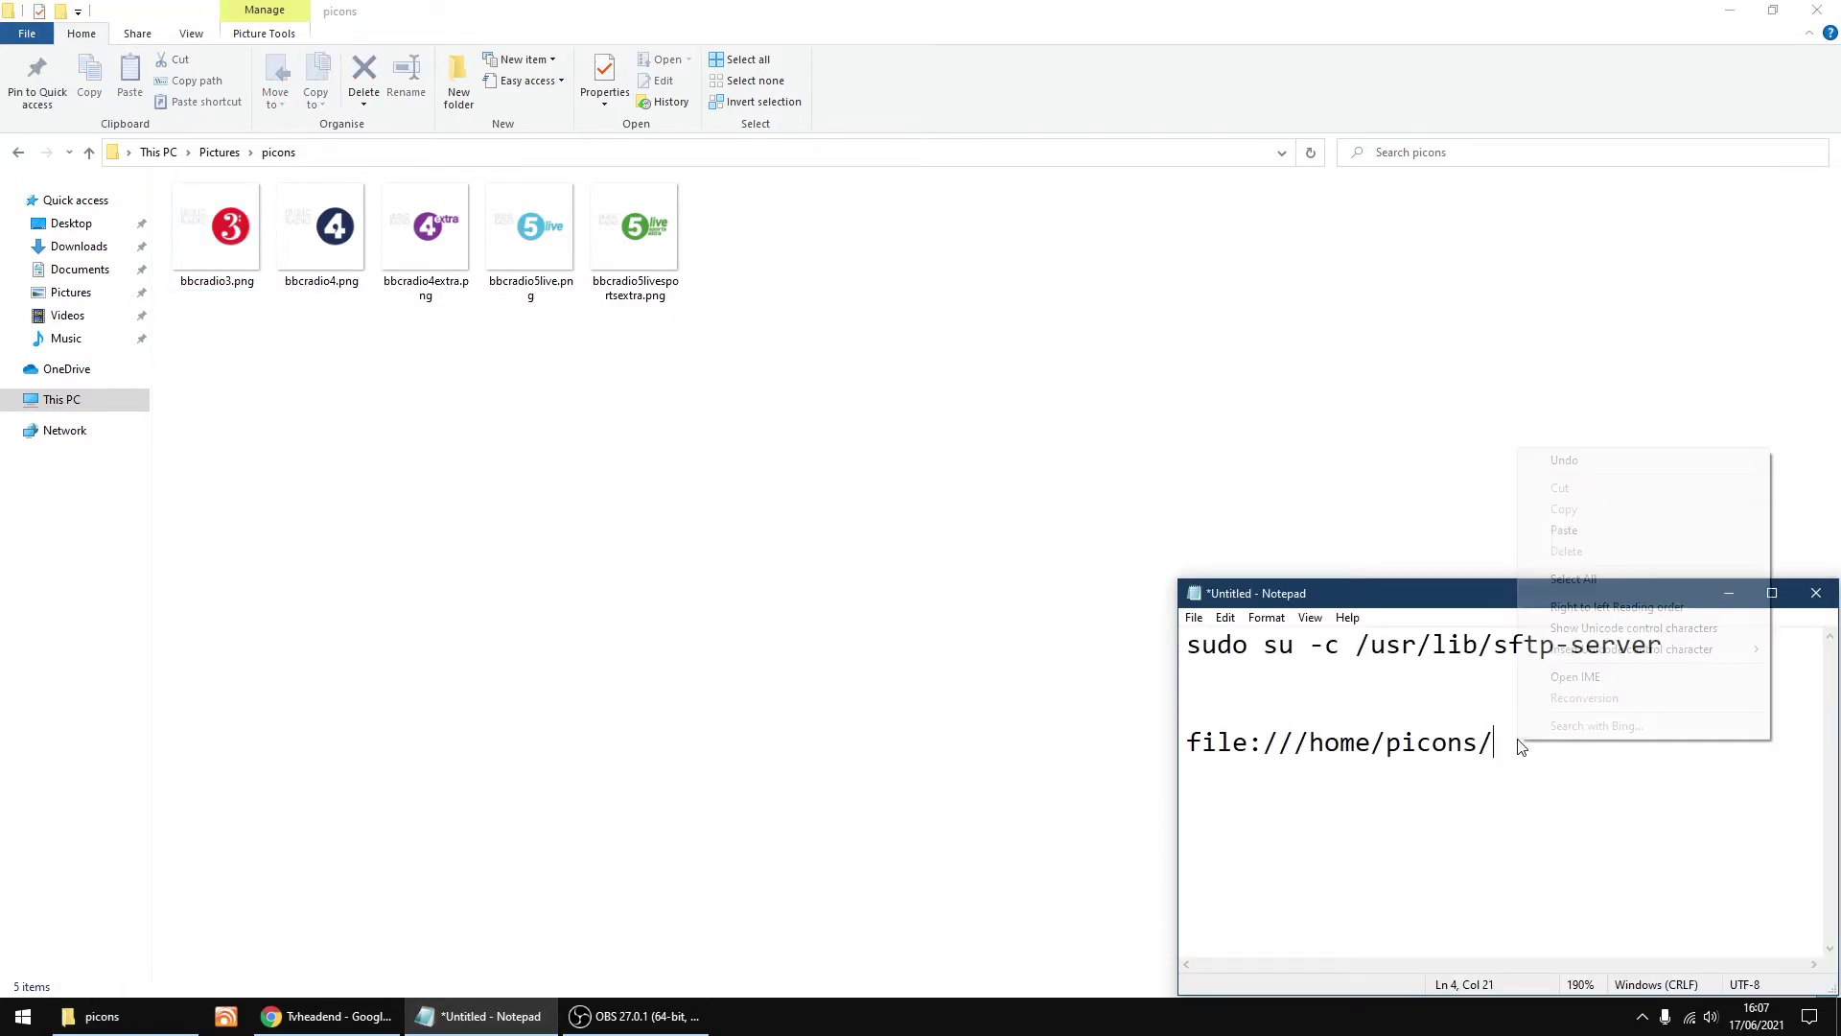
left_click(1564, 529)
left_click_drag(1714, 749, 1192, 749)
right_click(1192, 747)
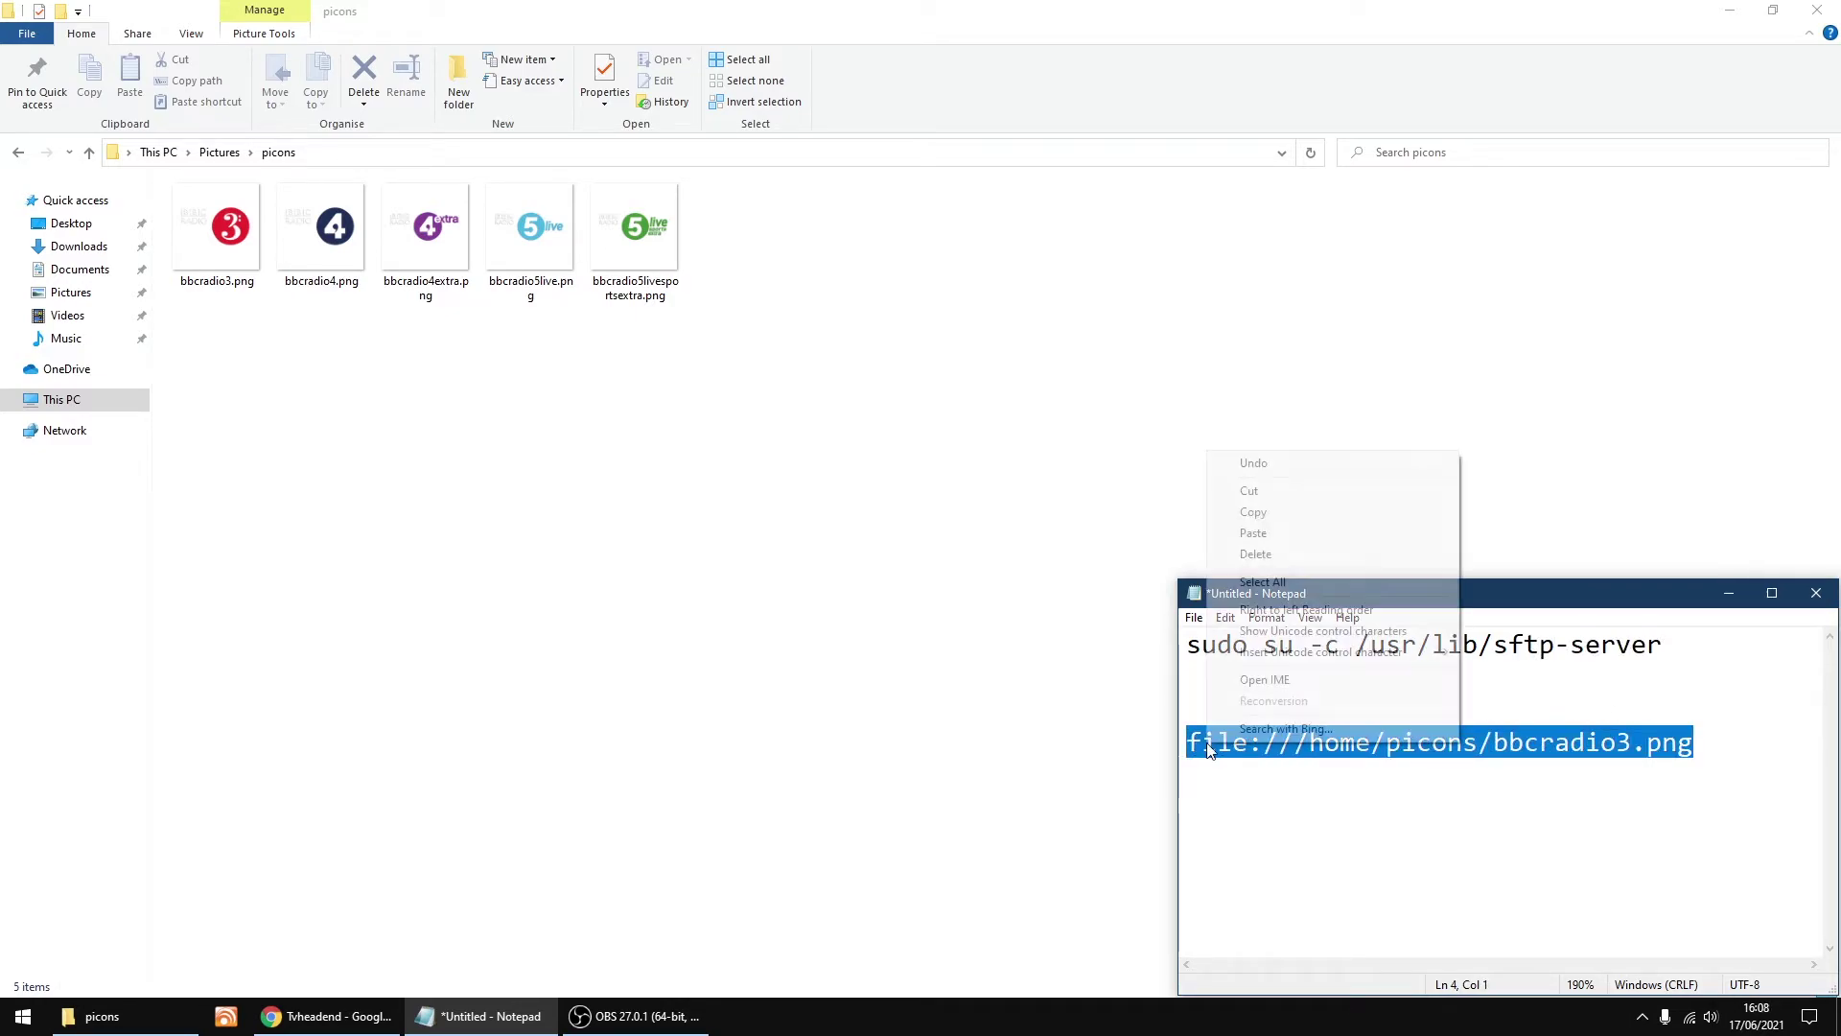
left_click(1262, 515)
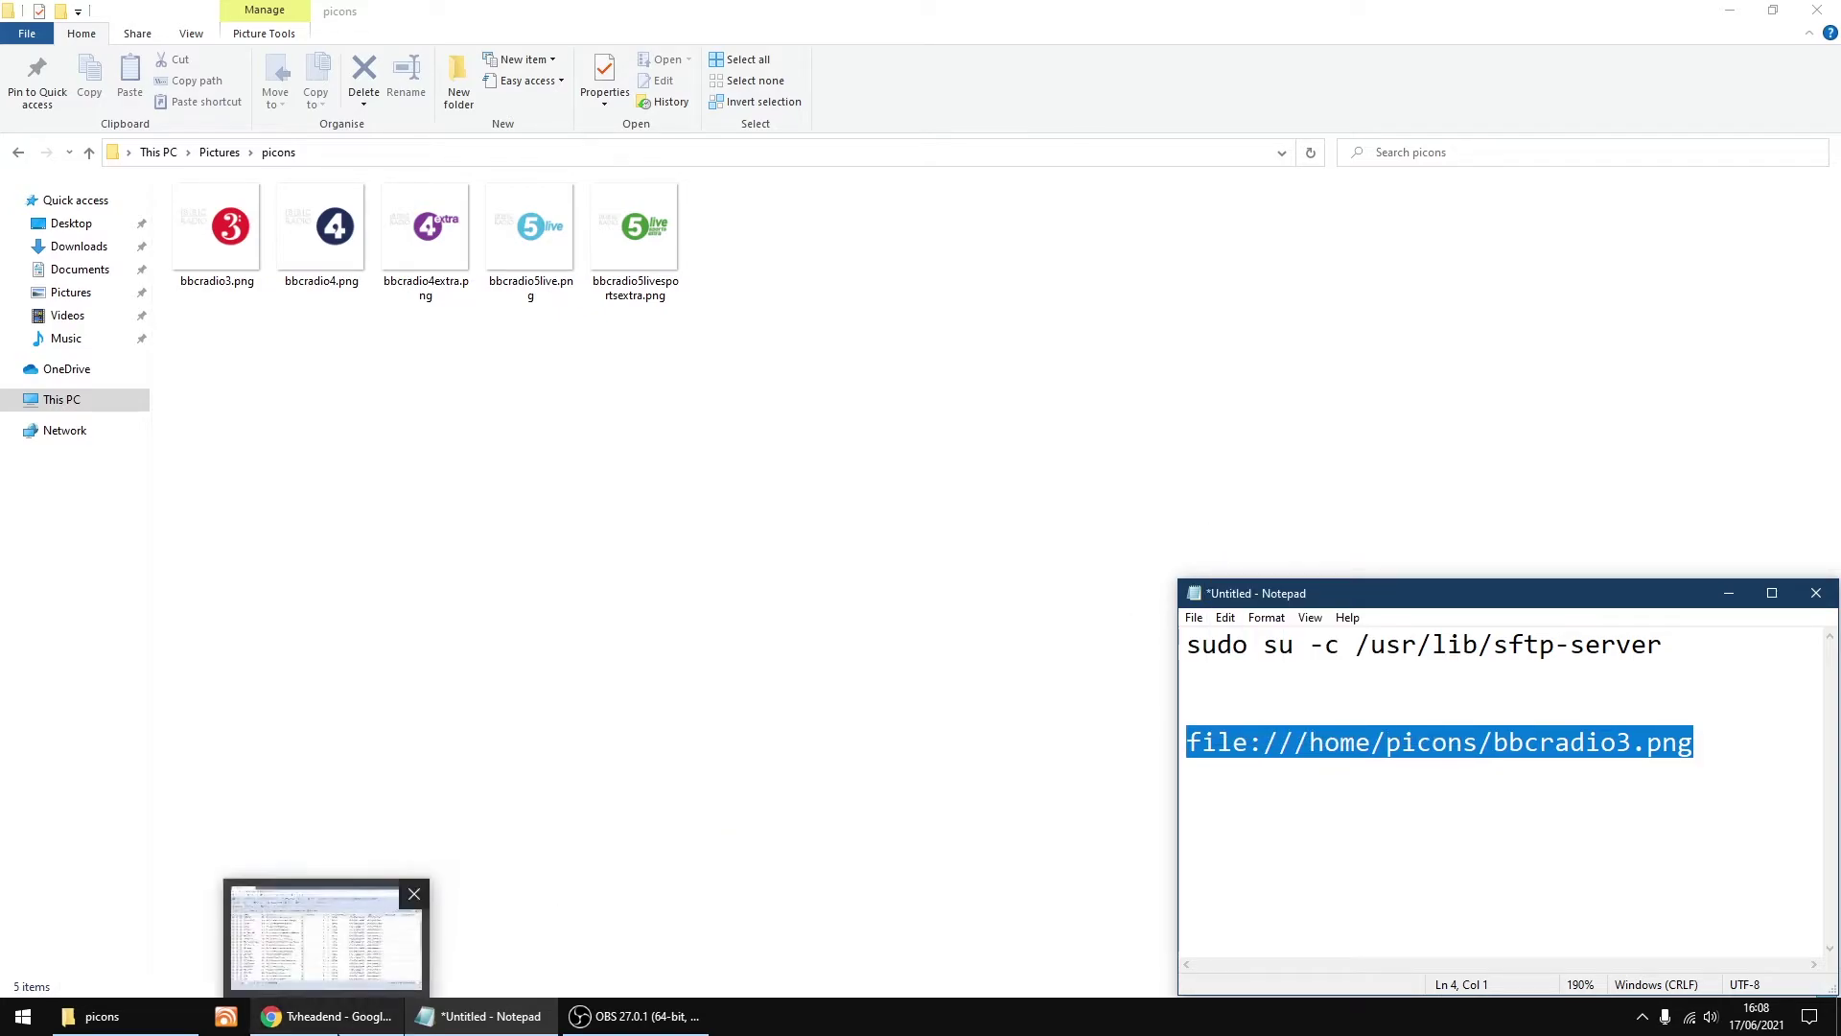
left_click(326, 1016)
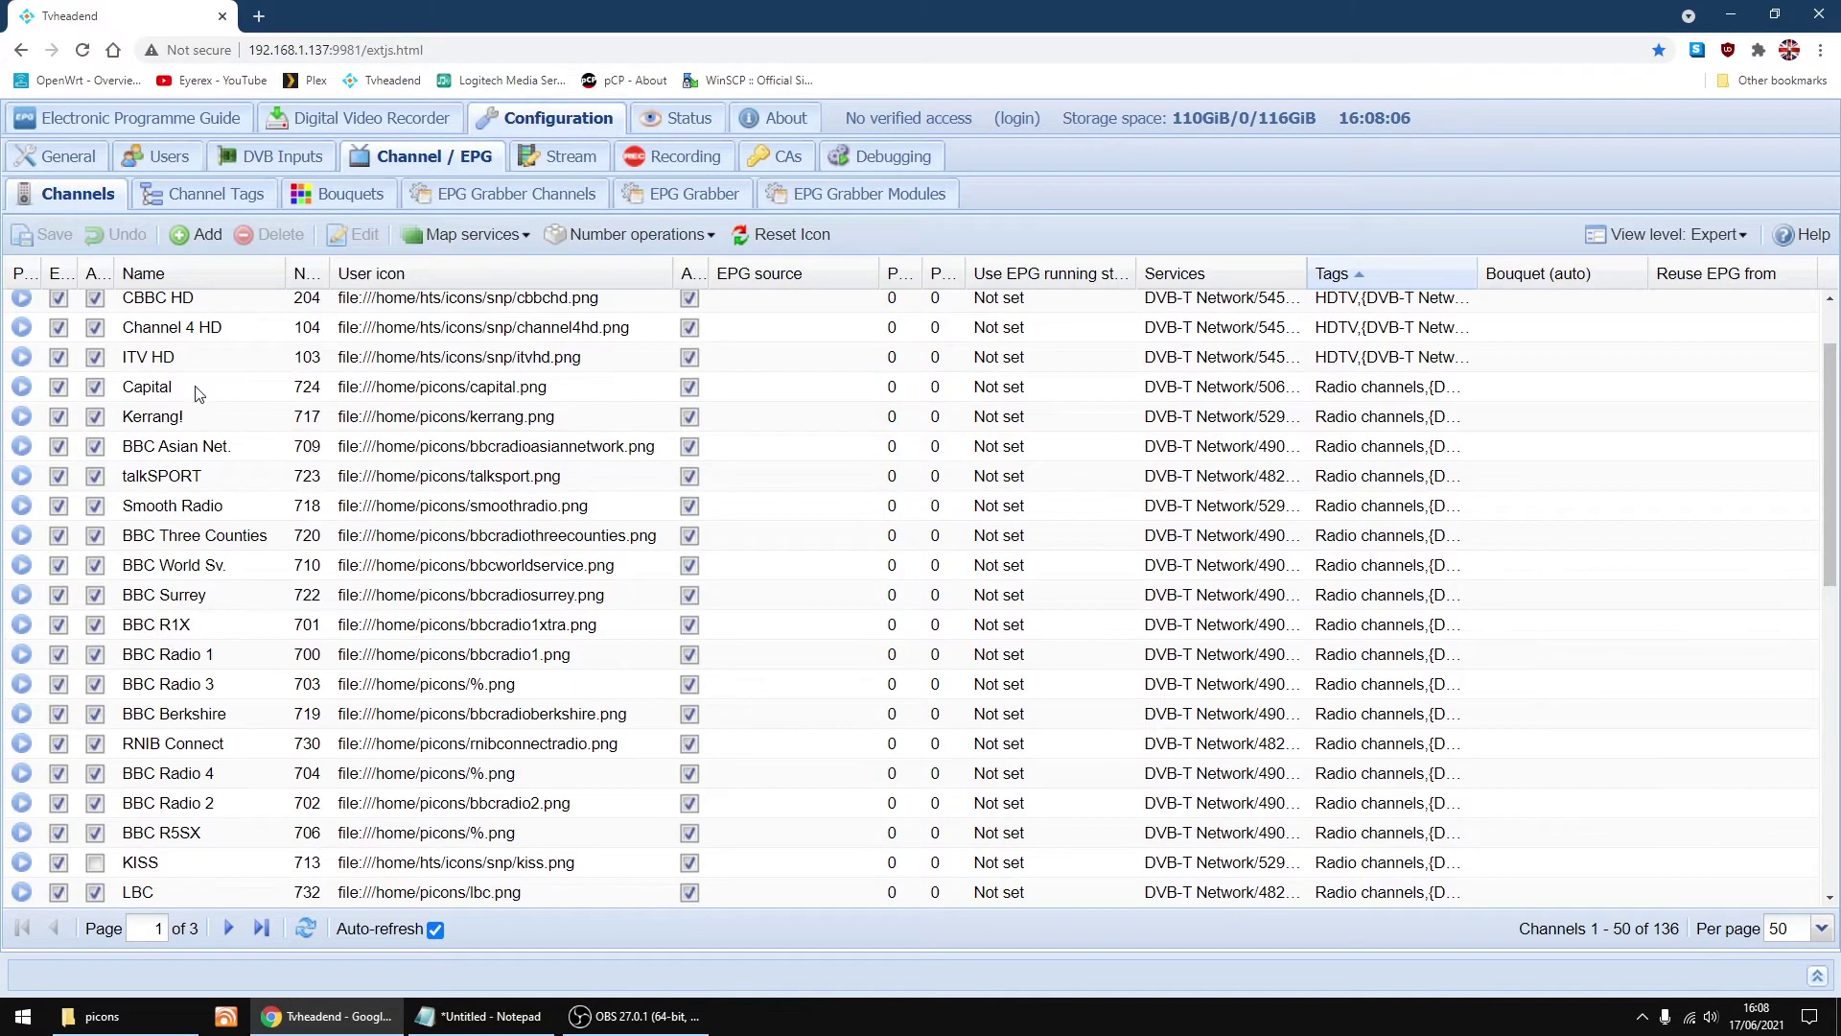
Step: Replace BBC Radio 3's User icon with the pasted file:///home/picons/bbcradio3.png path and save
left_click(182, 689)
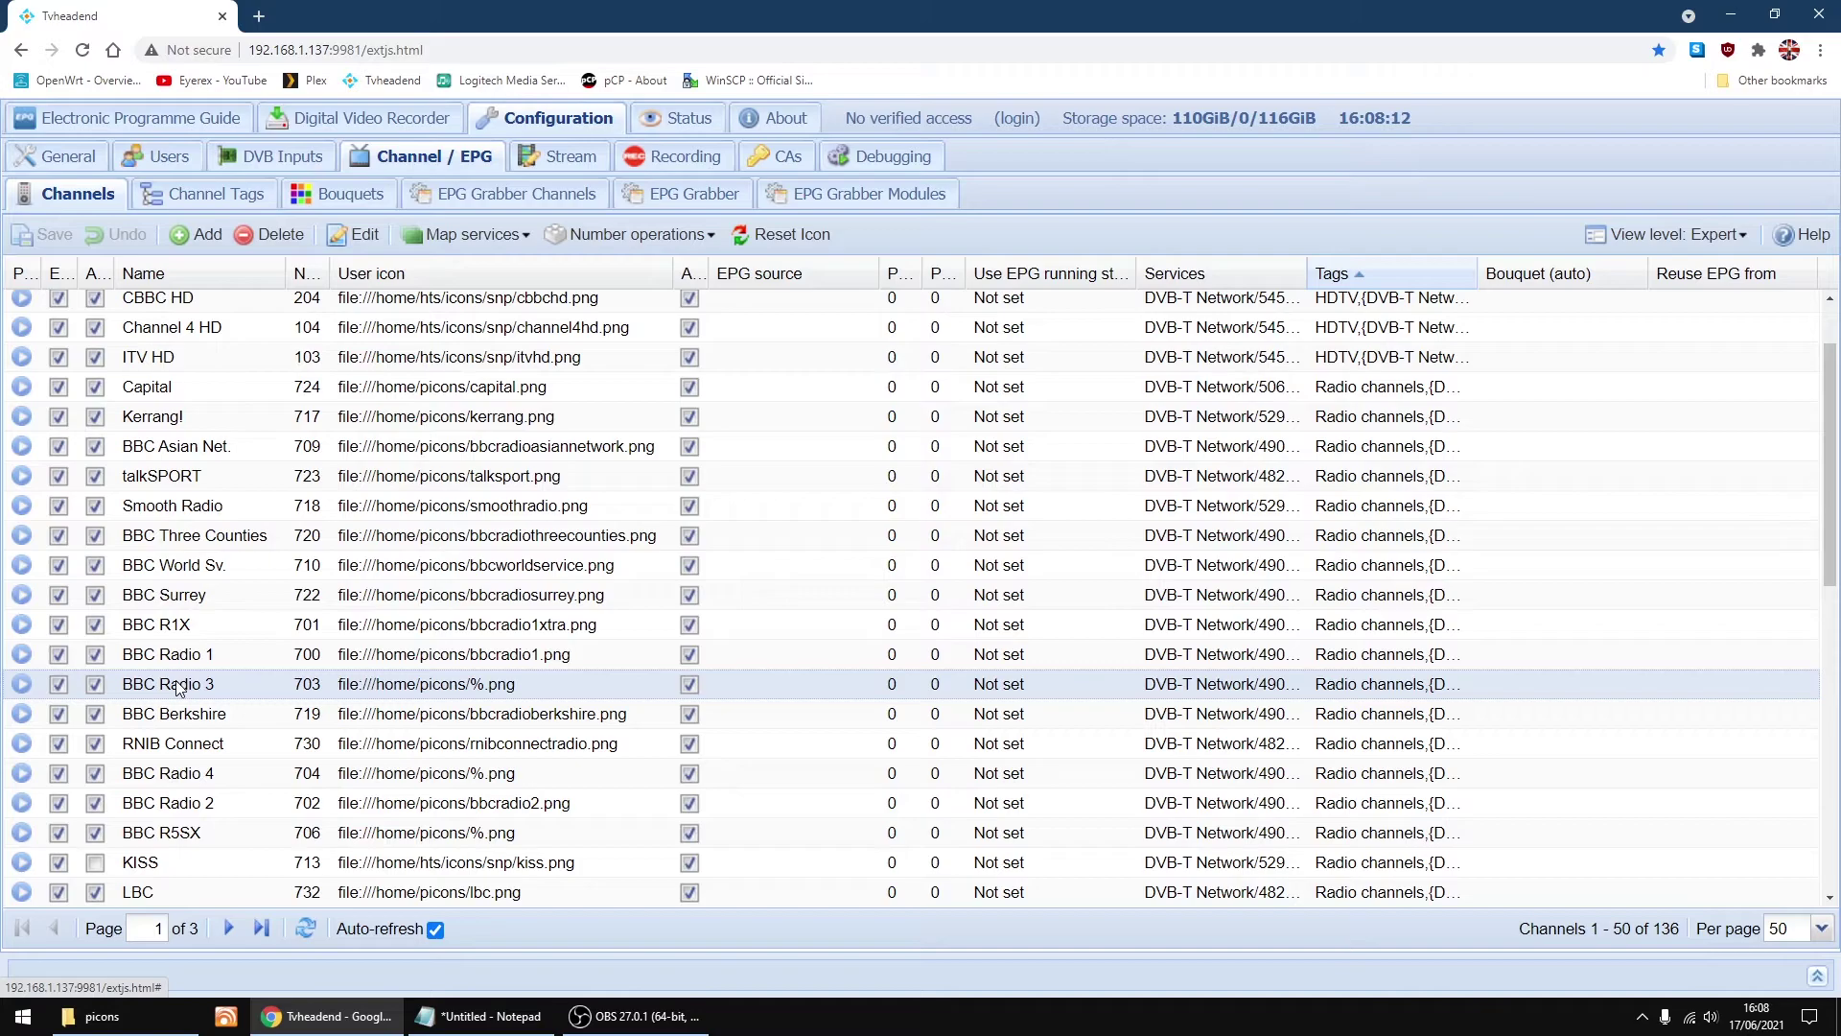
left_click(365, 237)
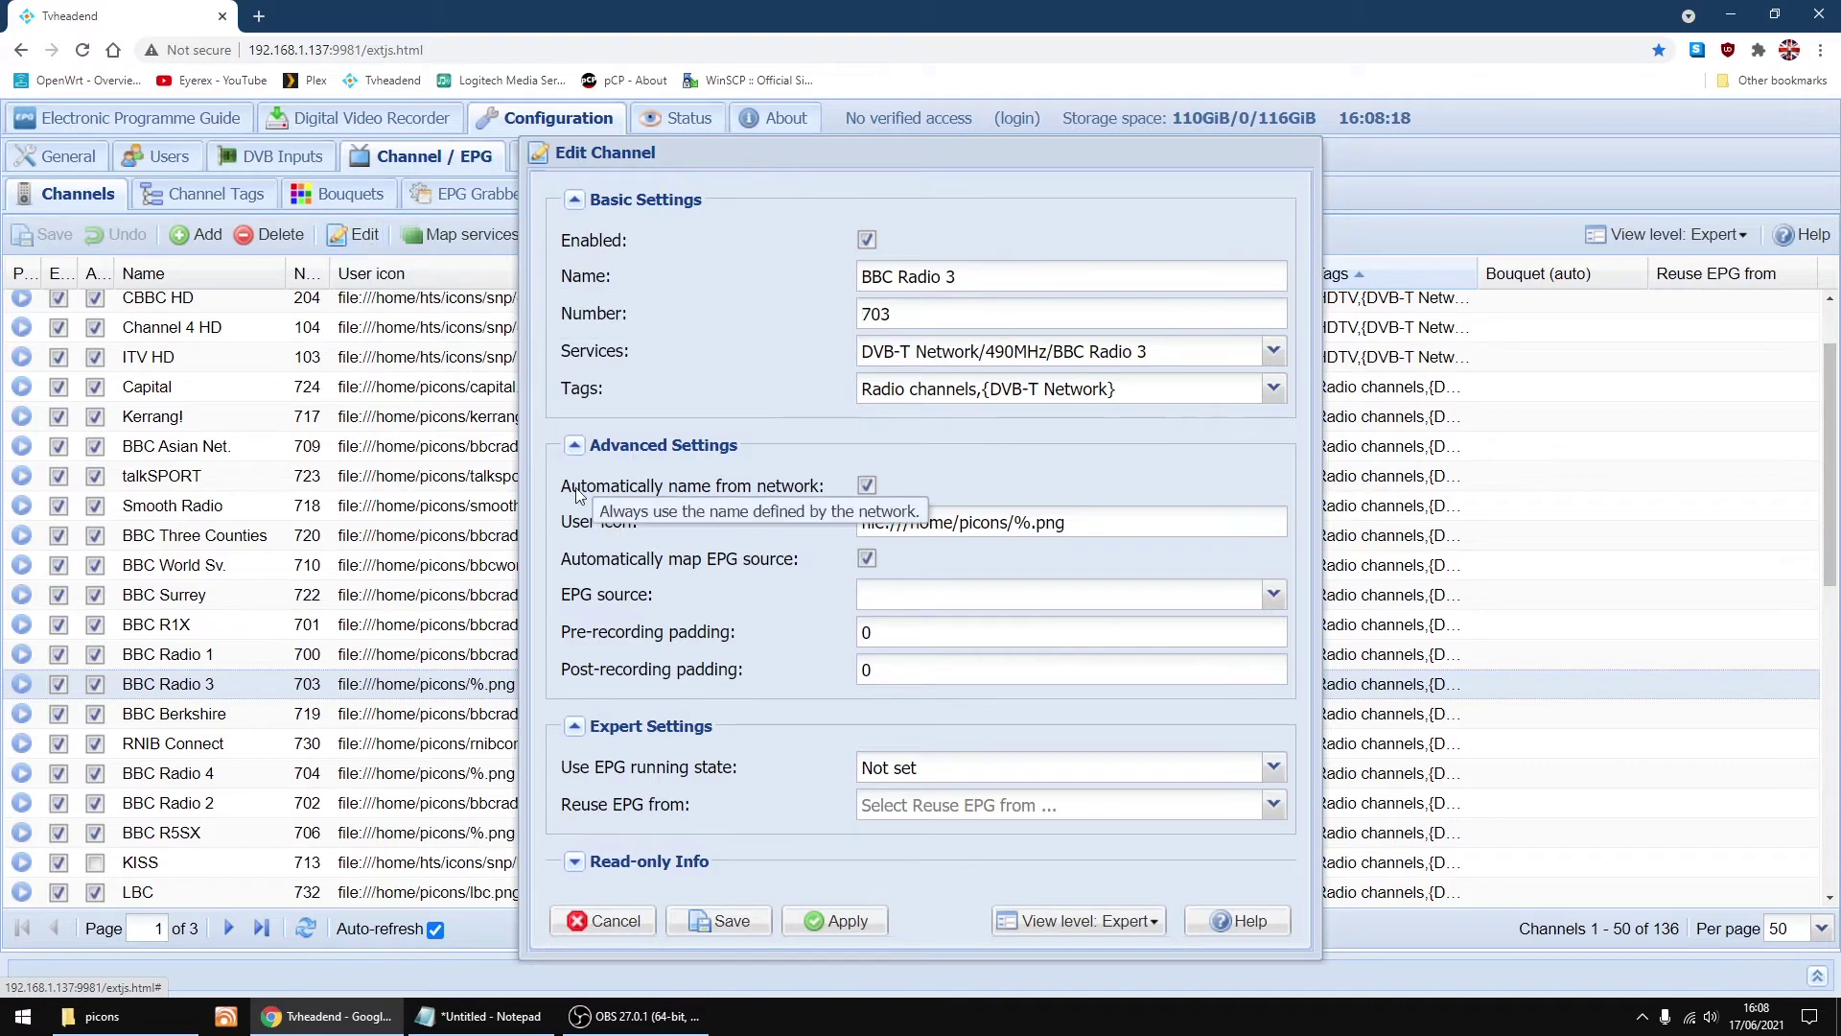
mouse_move(635, 531)
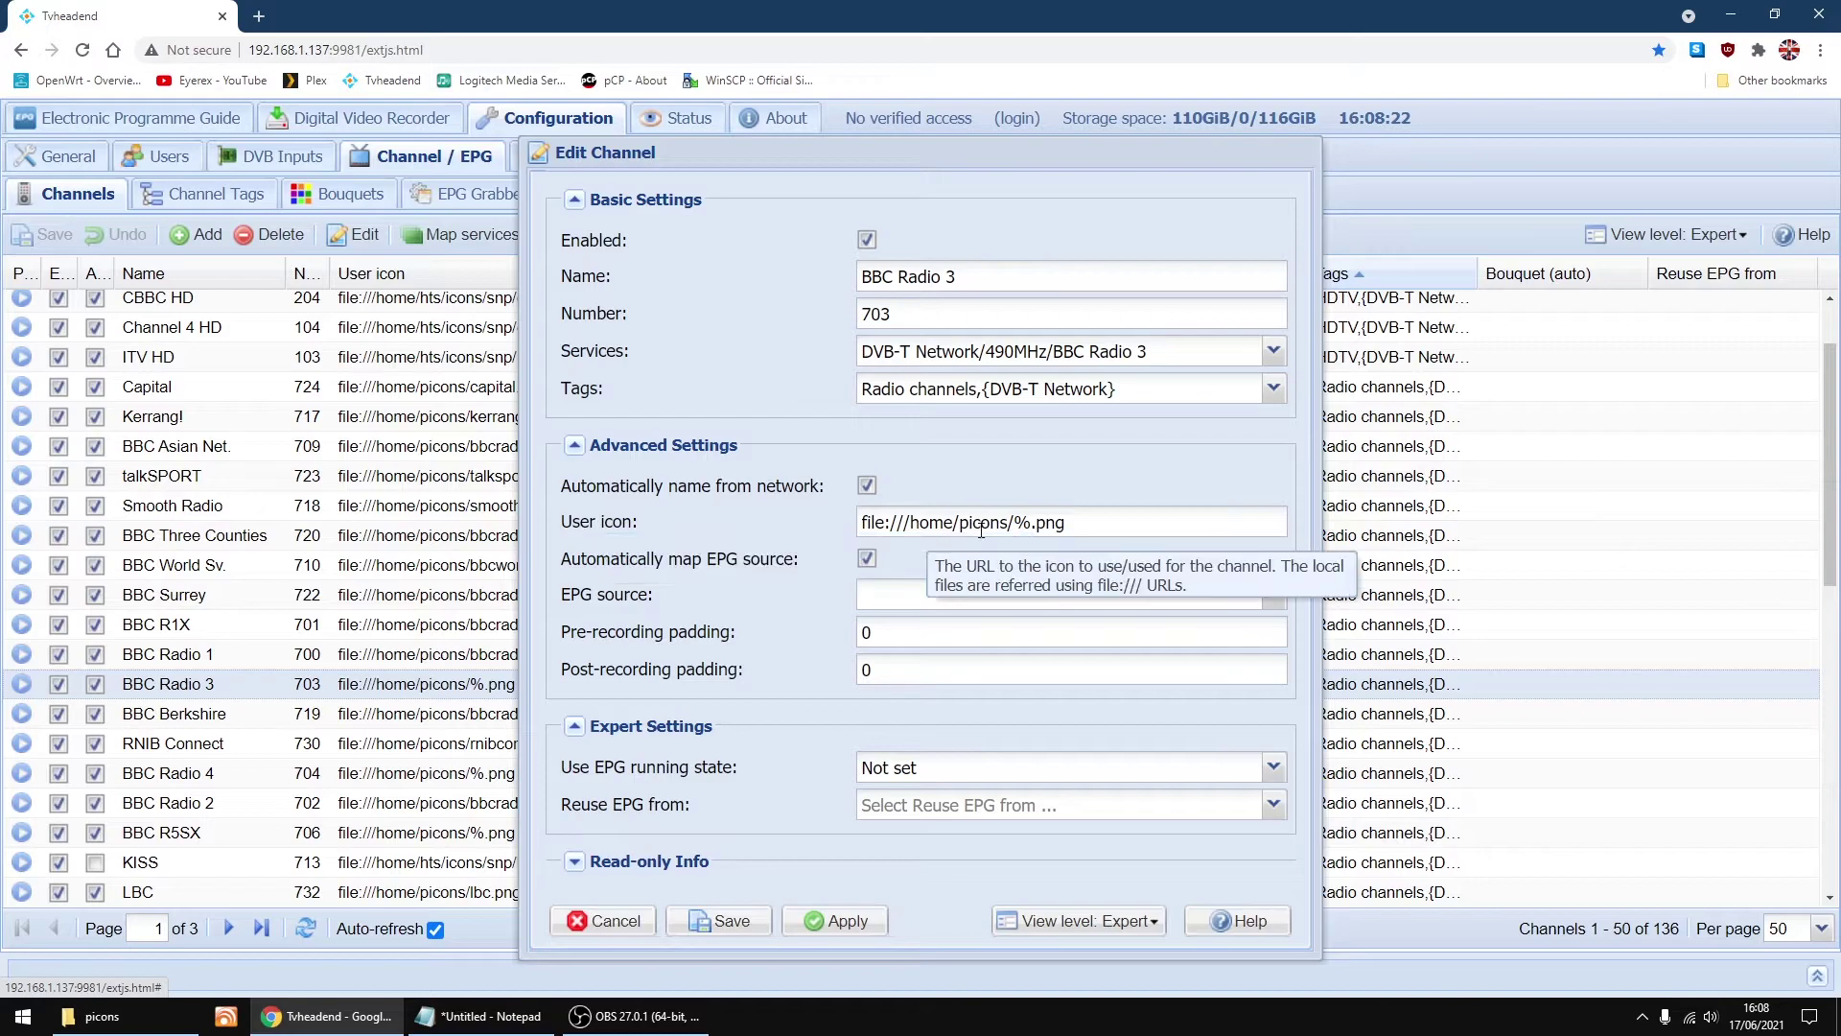
left_click_drag(1088, 526, 861, 527)
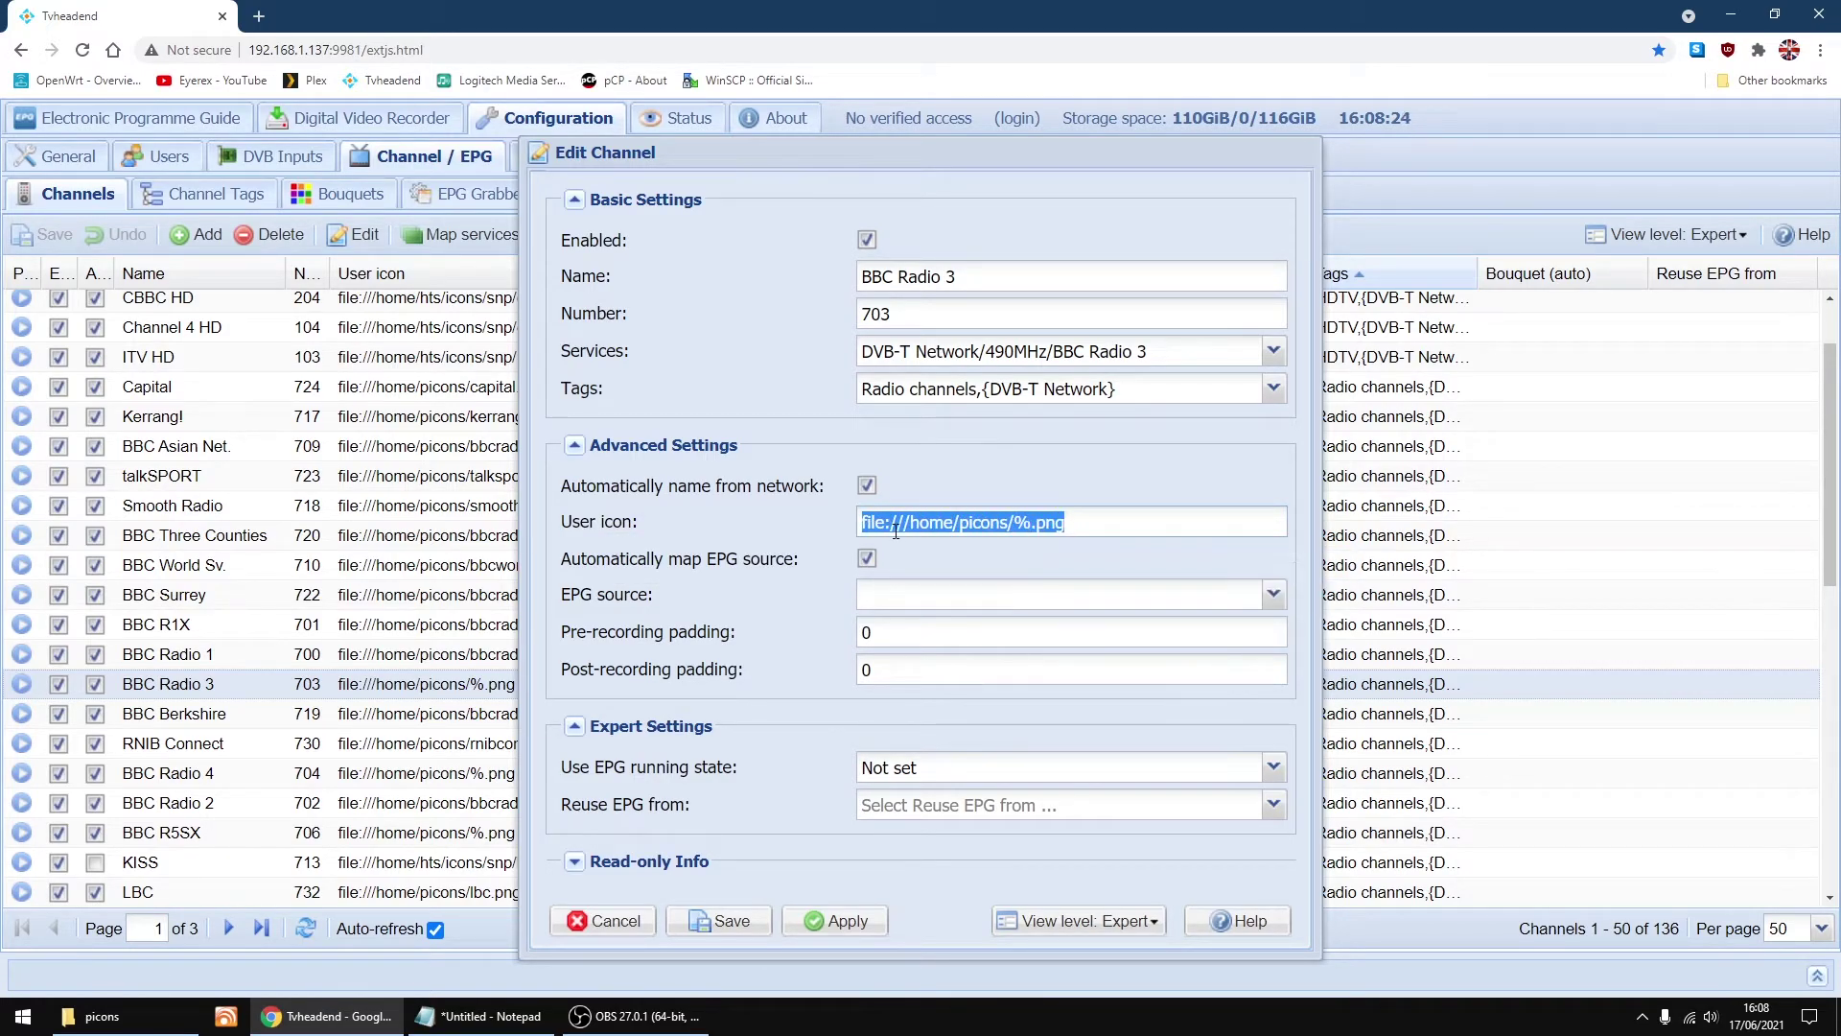
right_click(897, 530)
left_click(943, 623)
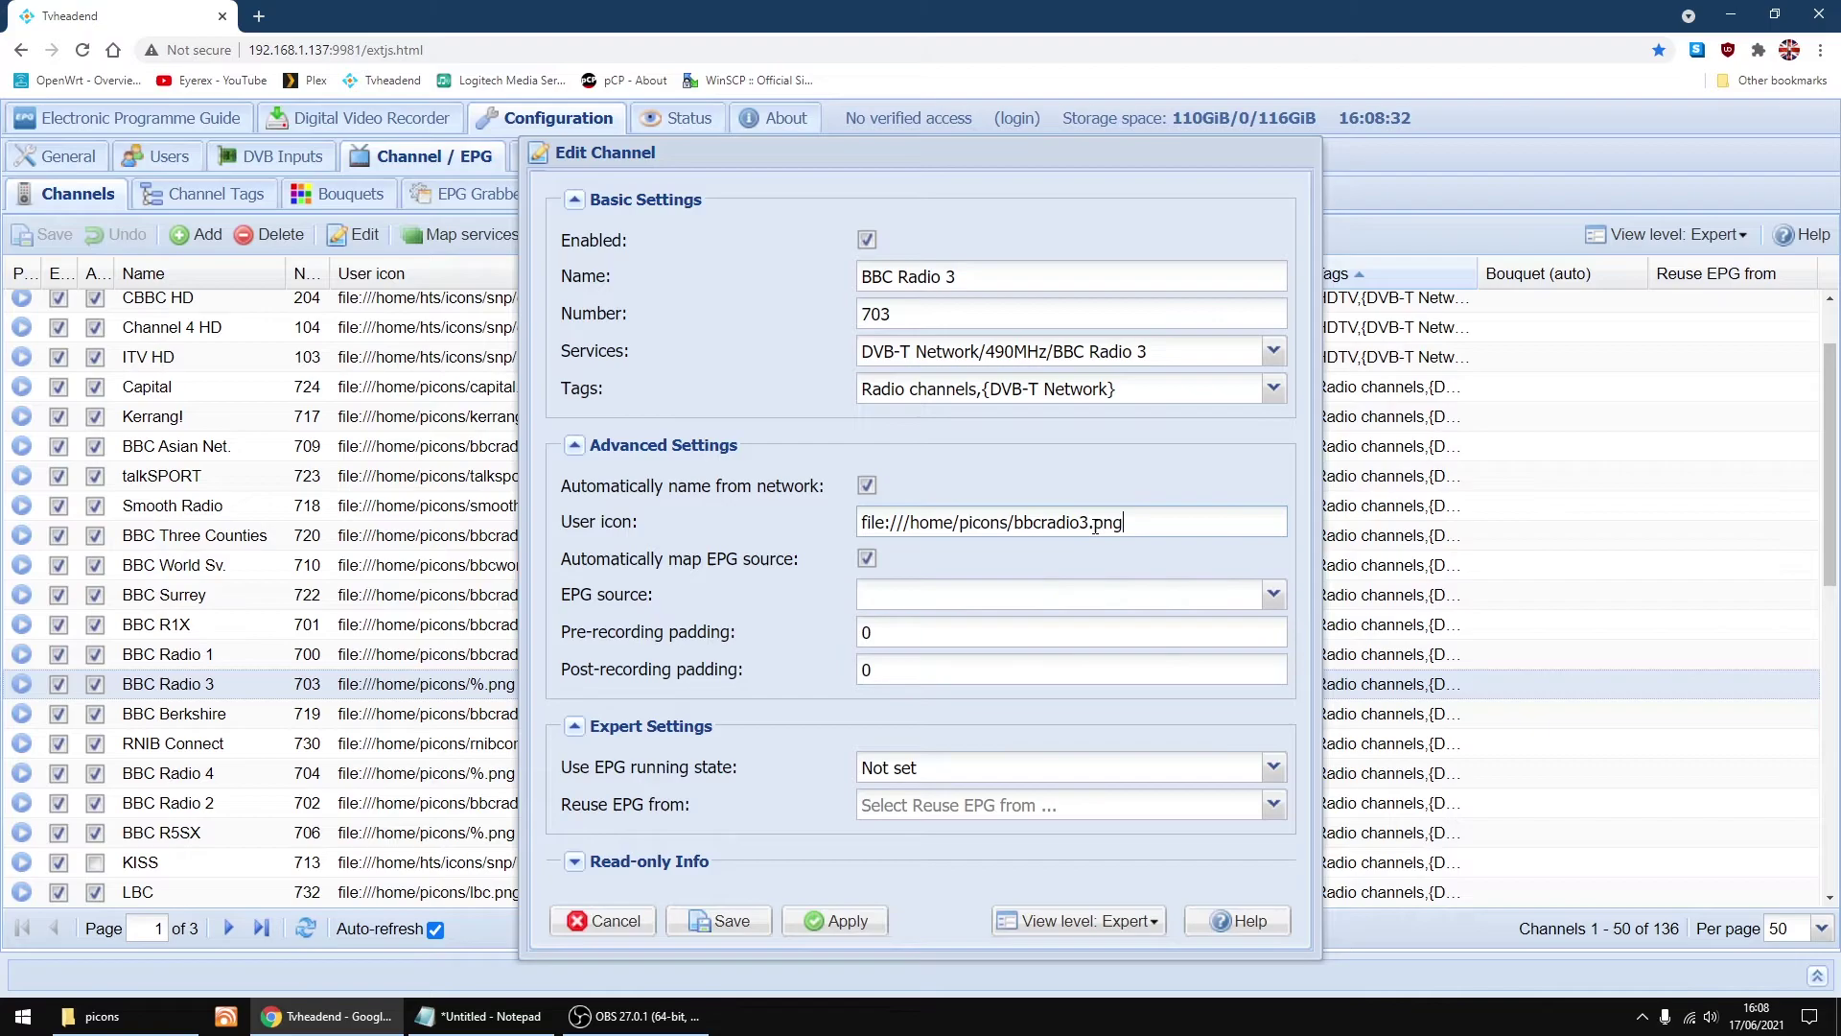
left_click(726, 923)
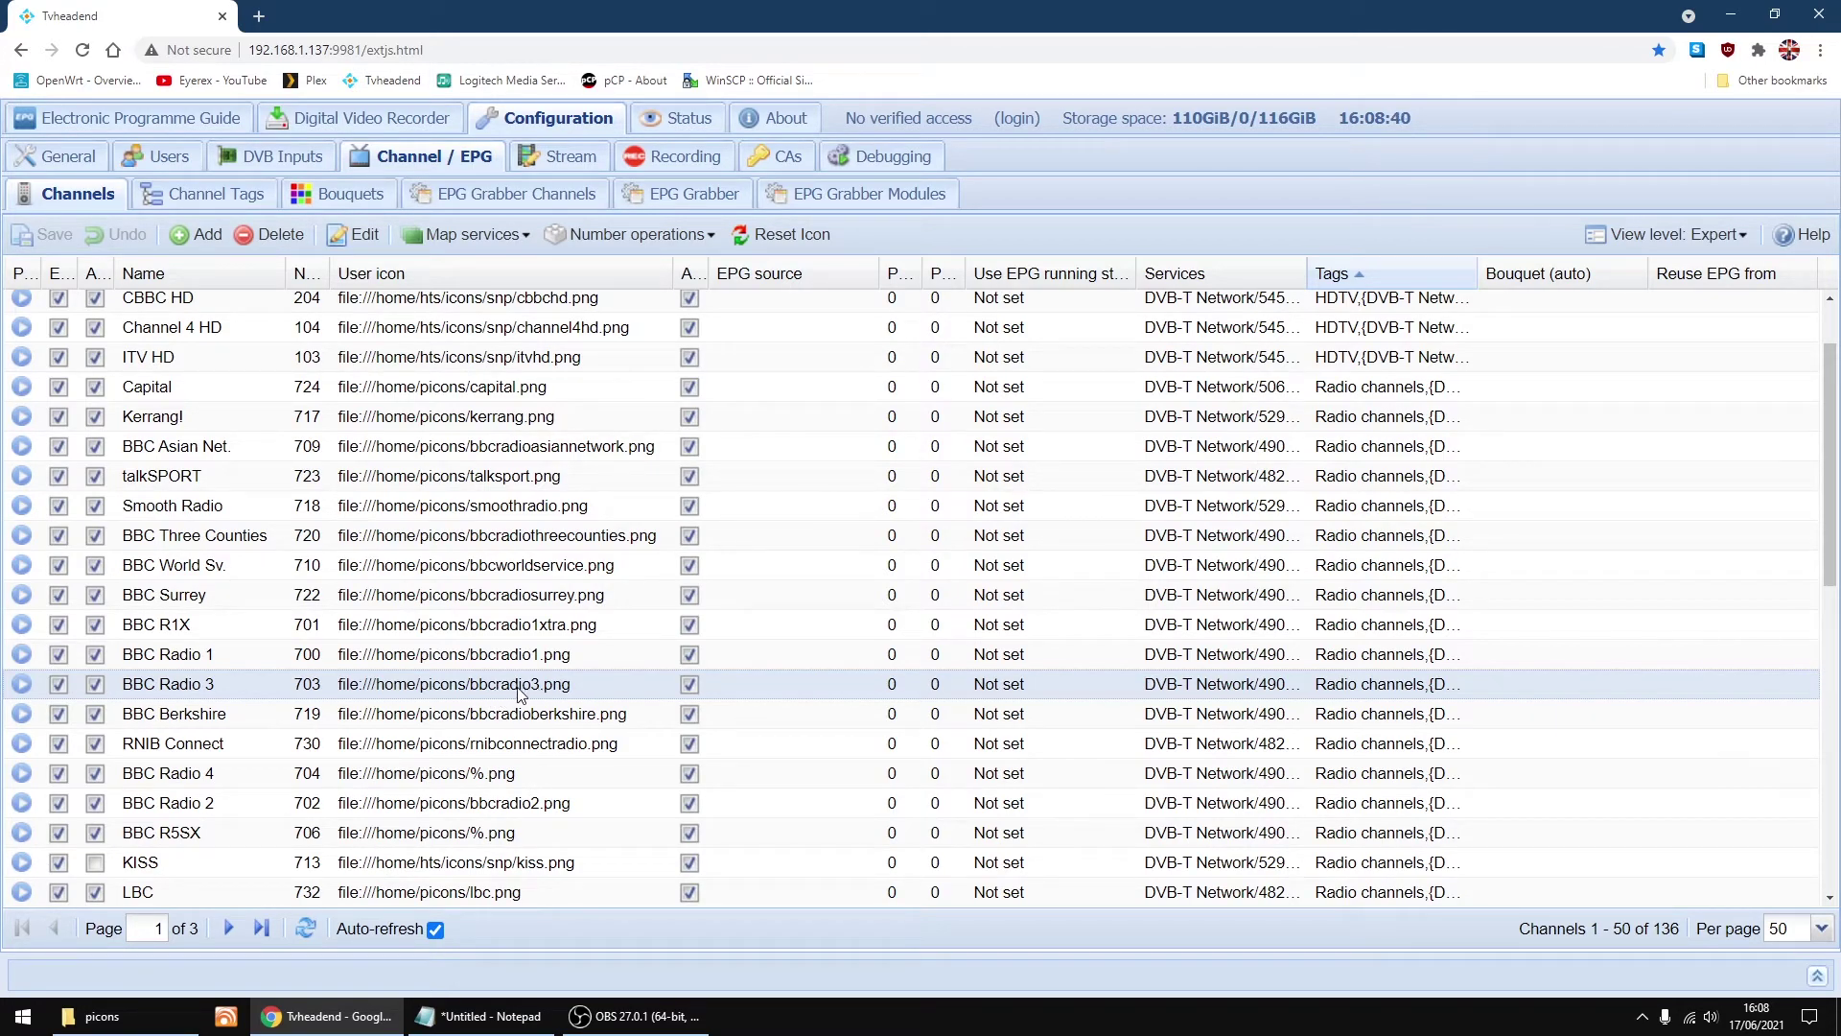
Step: Copy the bbcradio4.png file name from its rename box in the picons folder
left_click(149, 1033)
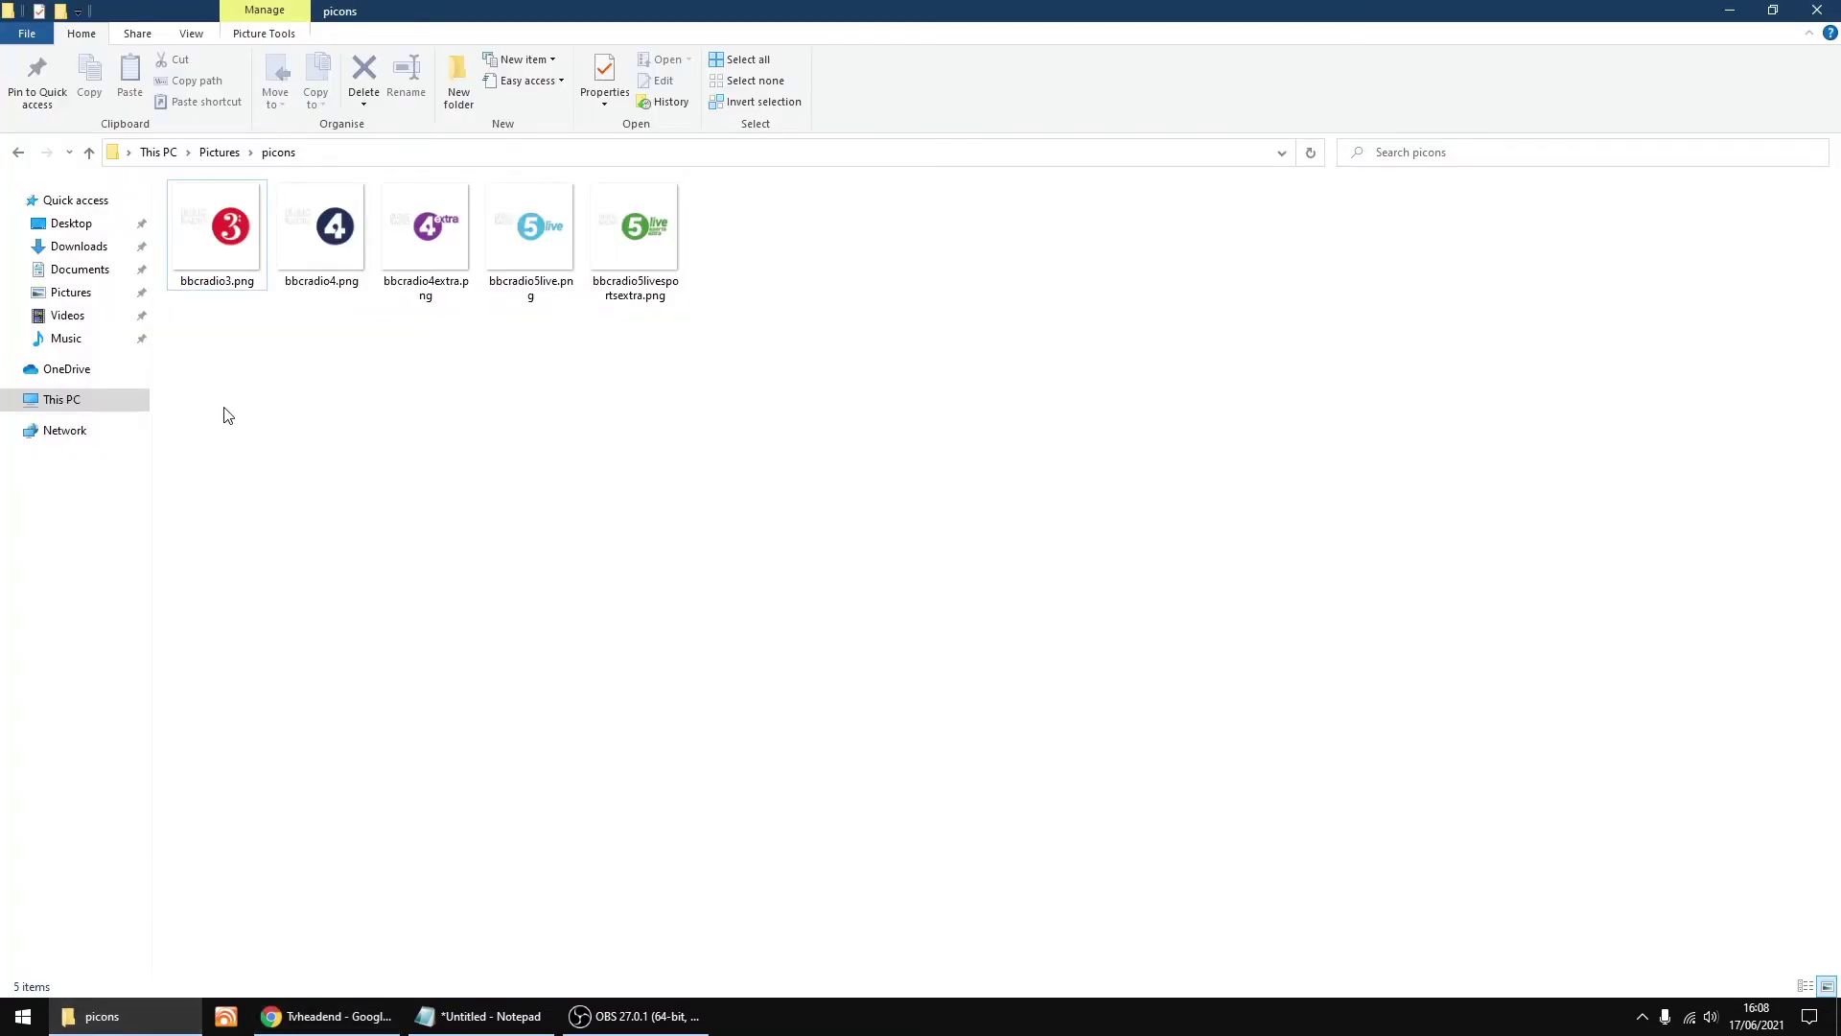
right_click(308, 261)
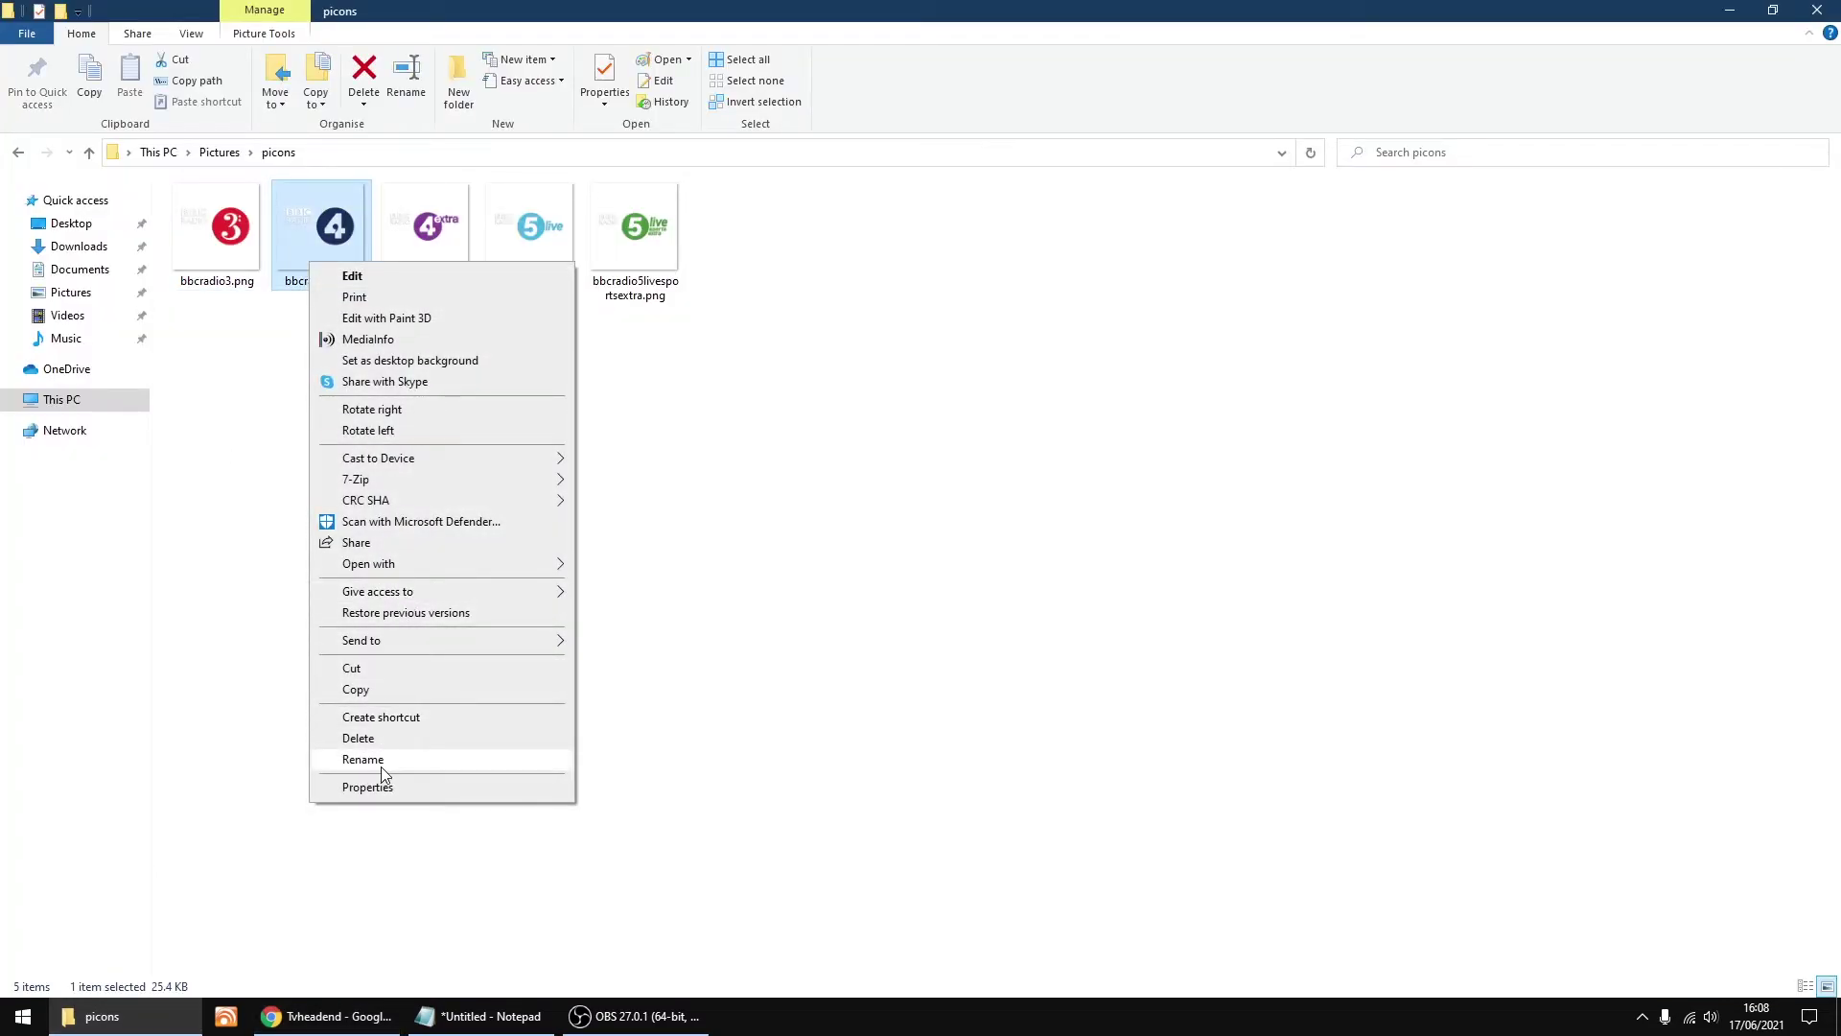
left_click(382, 767)
left_click_drag(366, 282, 276, 302)
right_click(313, 285)
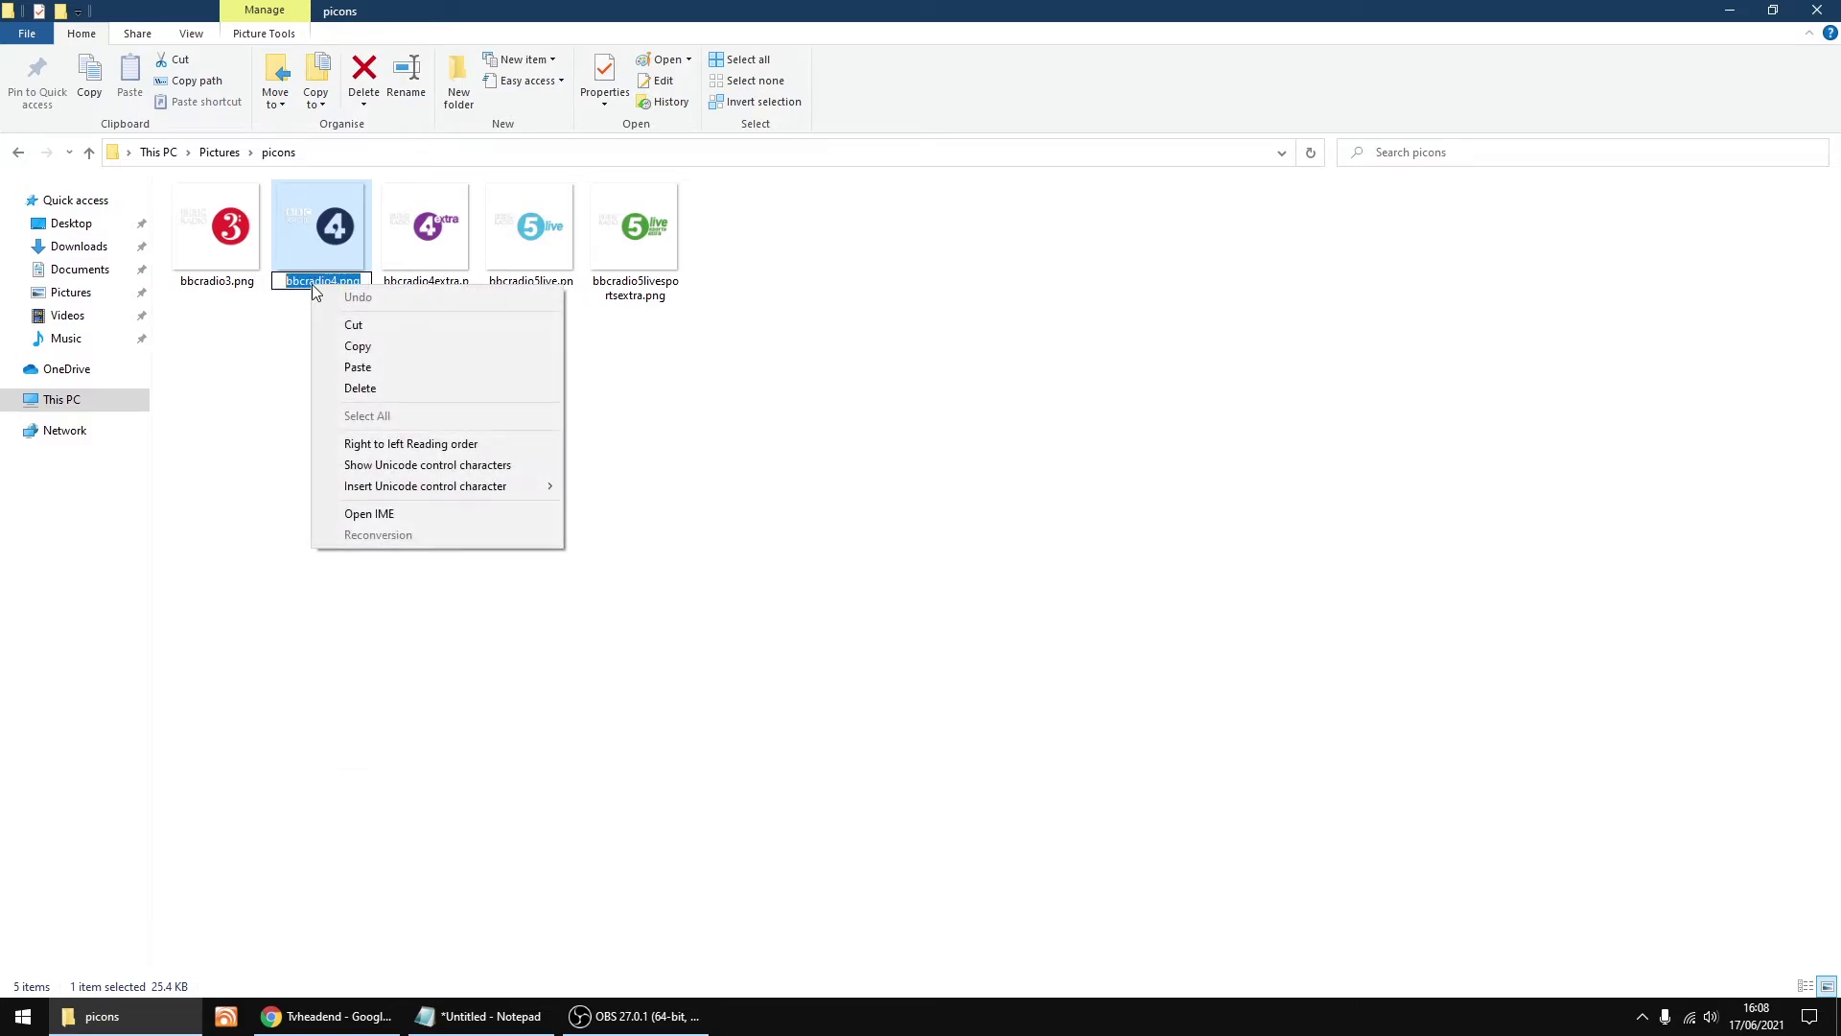
left_click(380, 348)
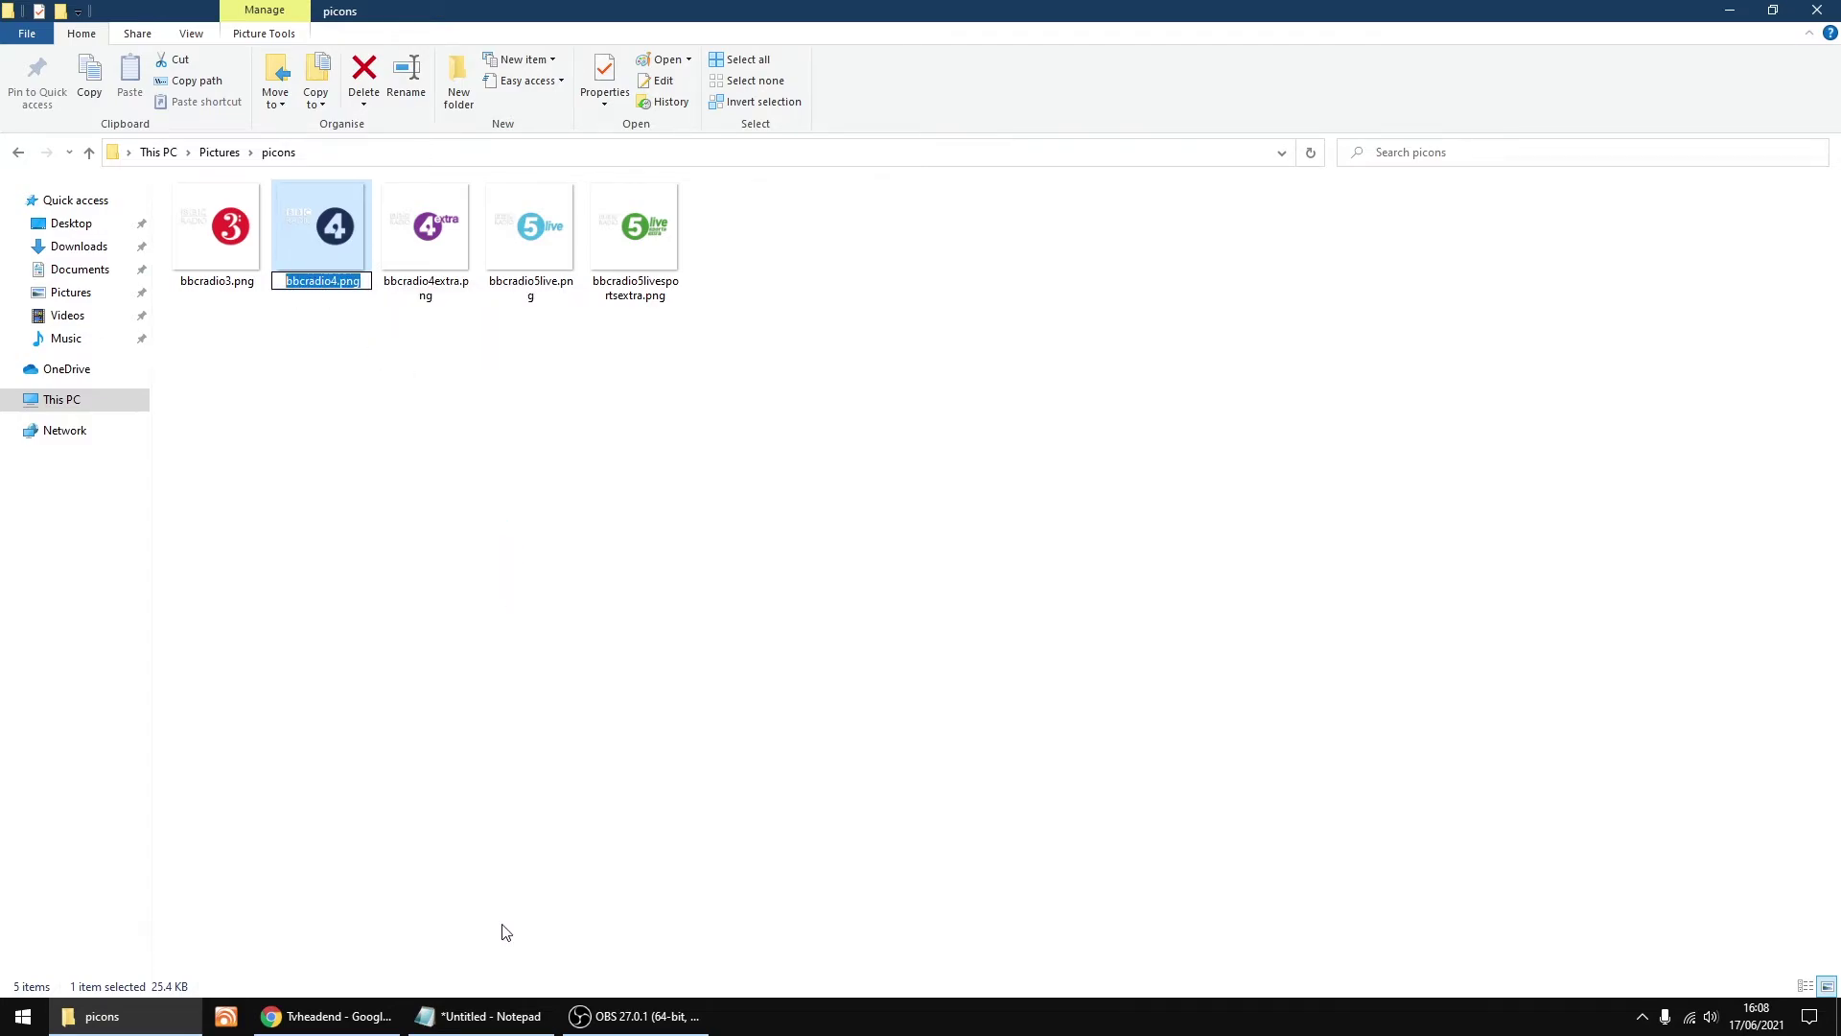
Step: Edit the Notepad line to file:///home/picons/bbcradio4.png and copy the whole path
left_click(519, 1018)
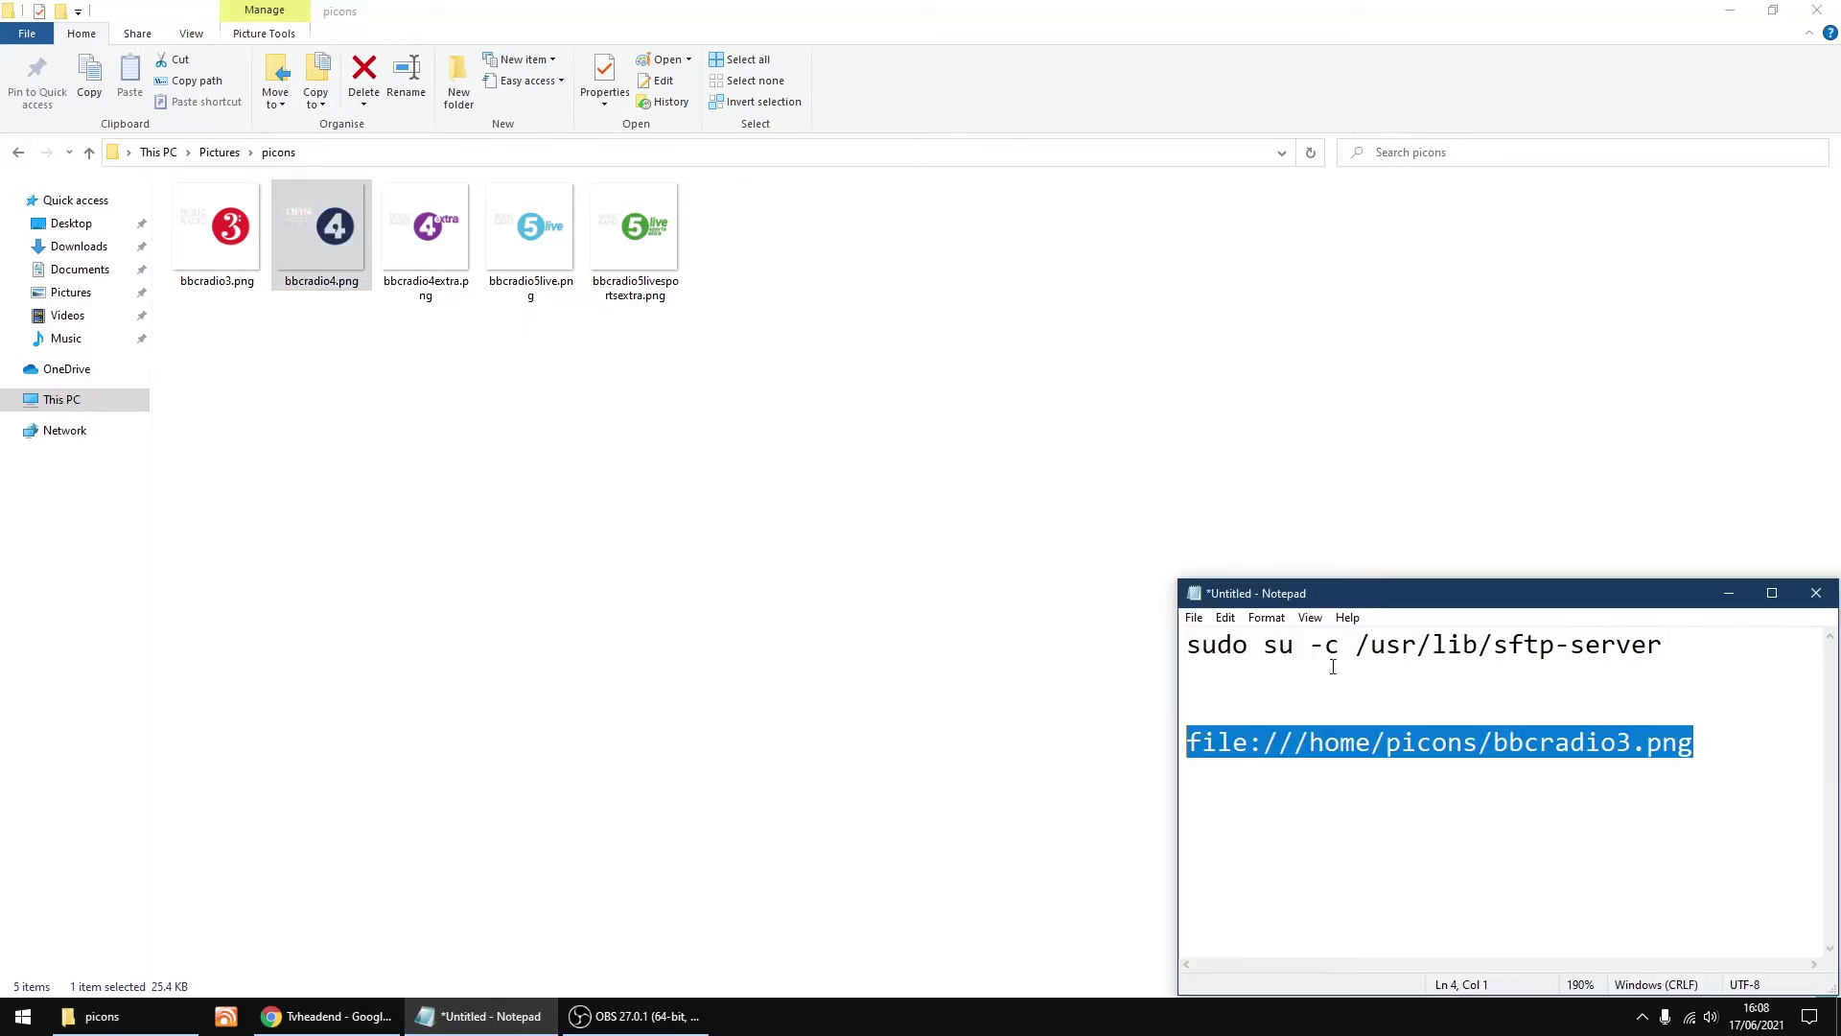
left_click(1724, 744)
key("BackSpace")
key("BackSpace")
key("BackSpace")
key("BackSpace")
key("BackSpace")
key("BackSpace")
key("BackSpace")
key("BackSpace")
key("BackSpace")
key("BackSpace")
key("BackSpace")
key("BackSpace")
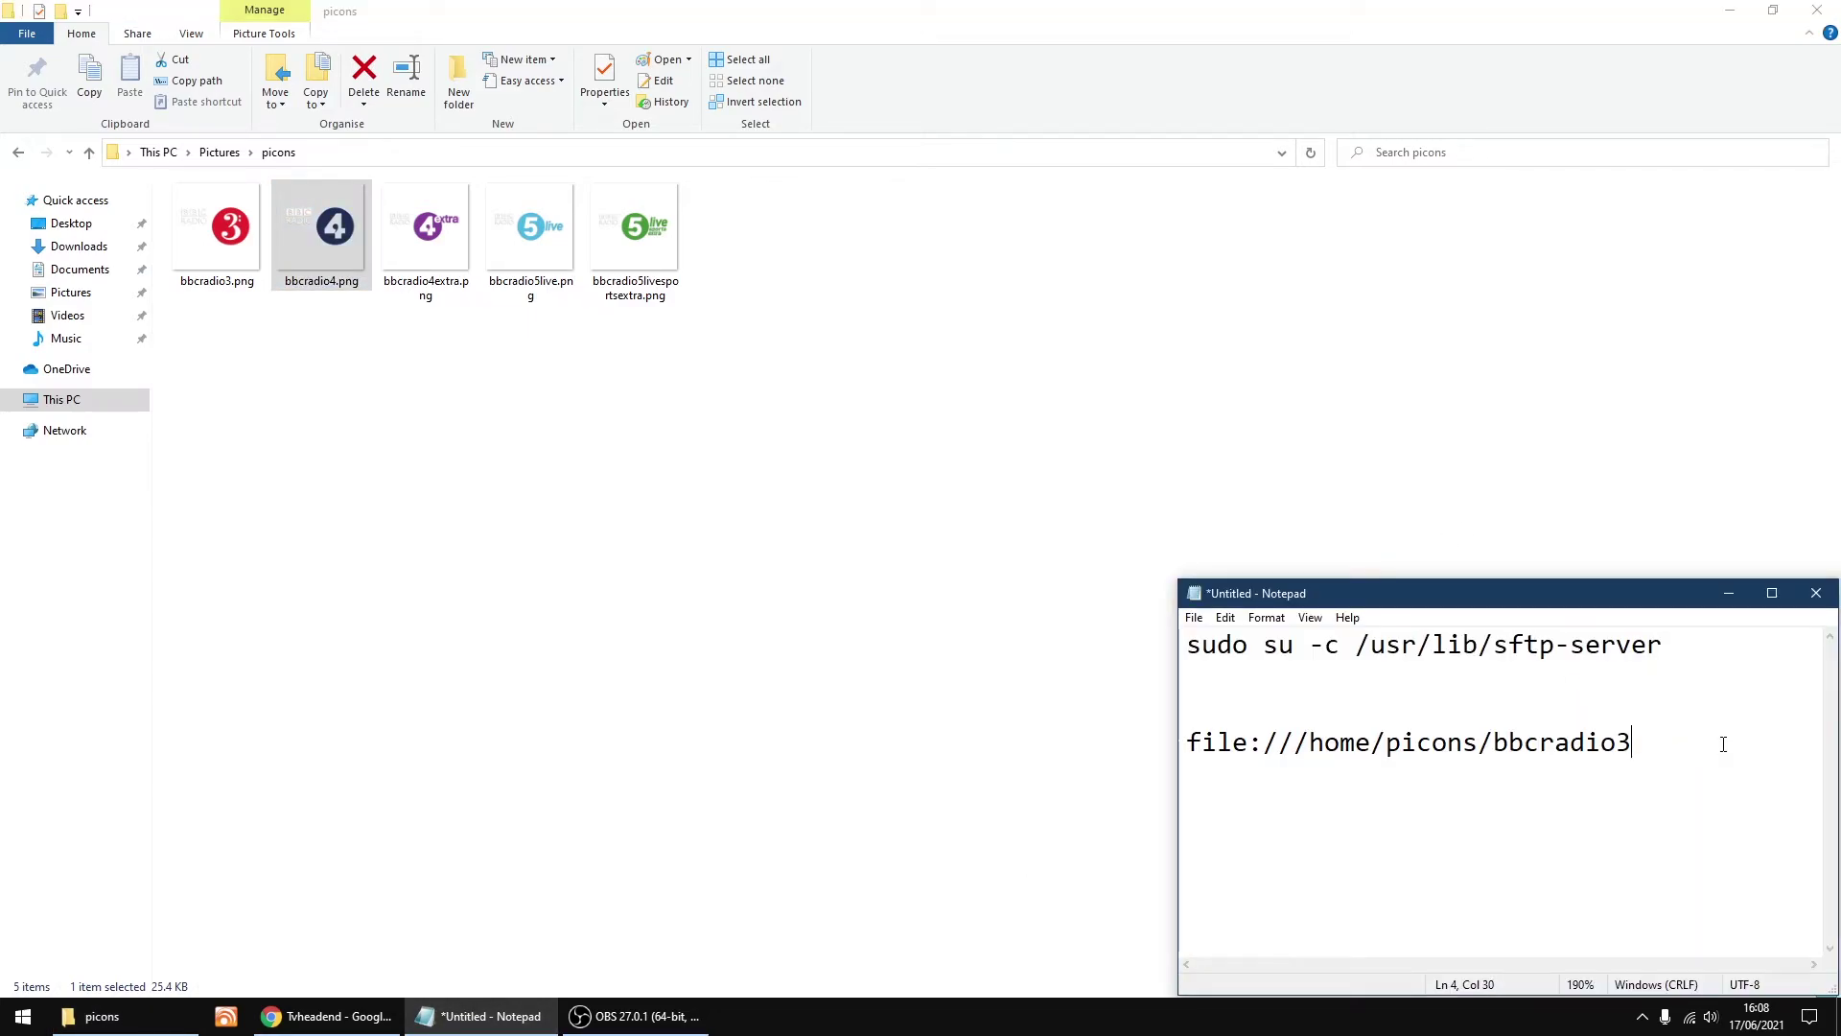
key("BackSpace")
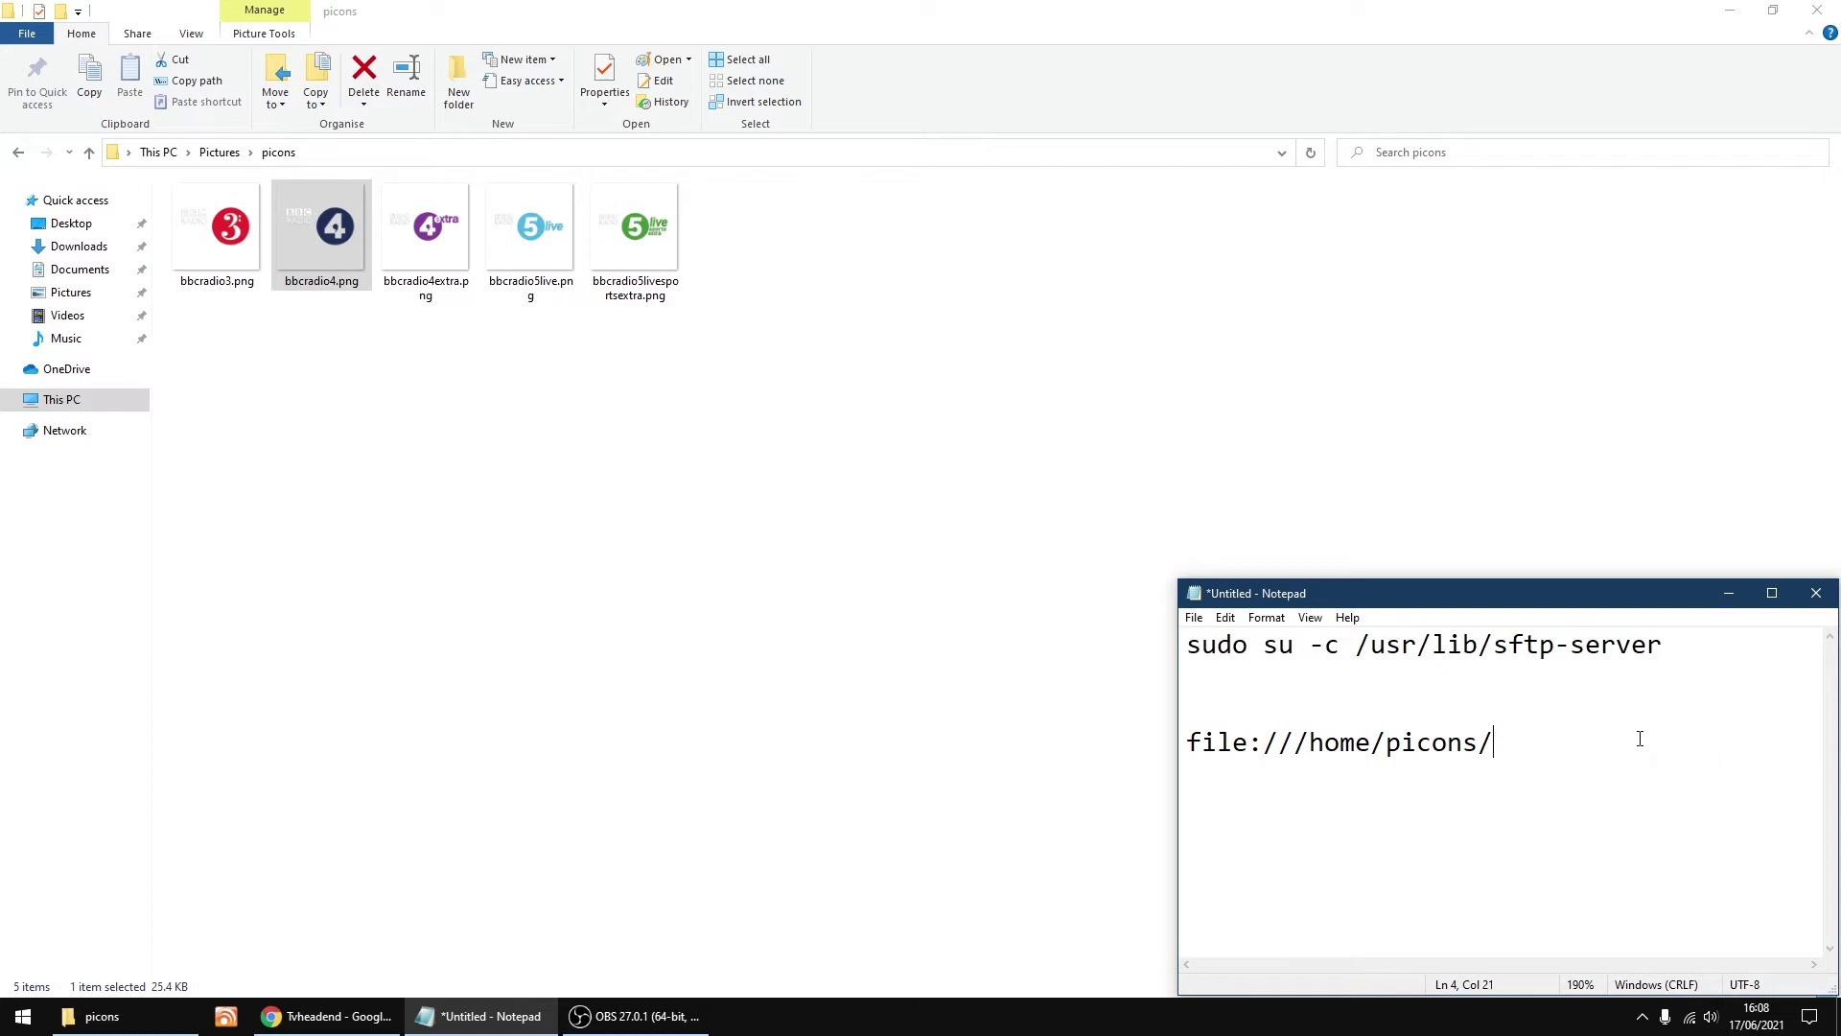
right_click(1580, 746)
left_click(1597, 533)
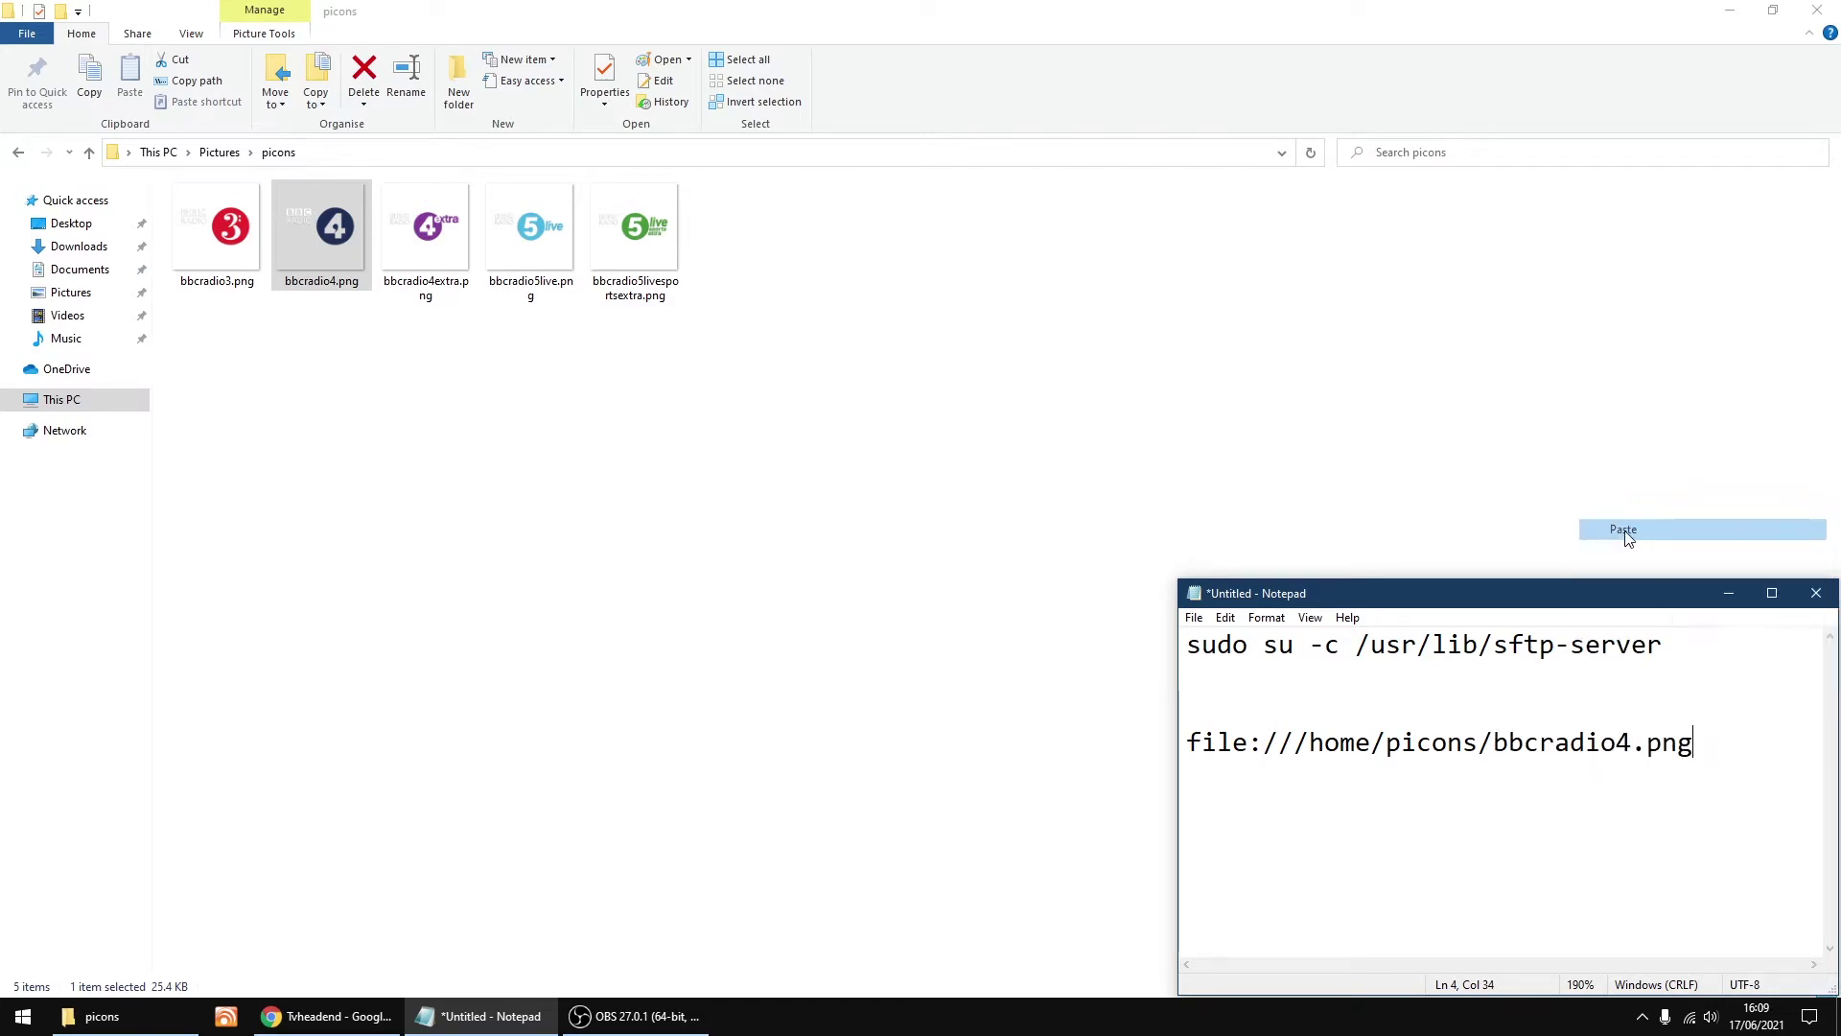
left_click_drag(1706, 743, 1192, 755)
right_click(1210, 756)
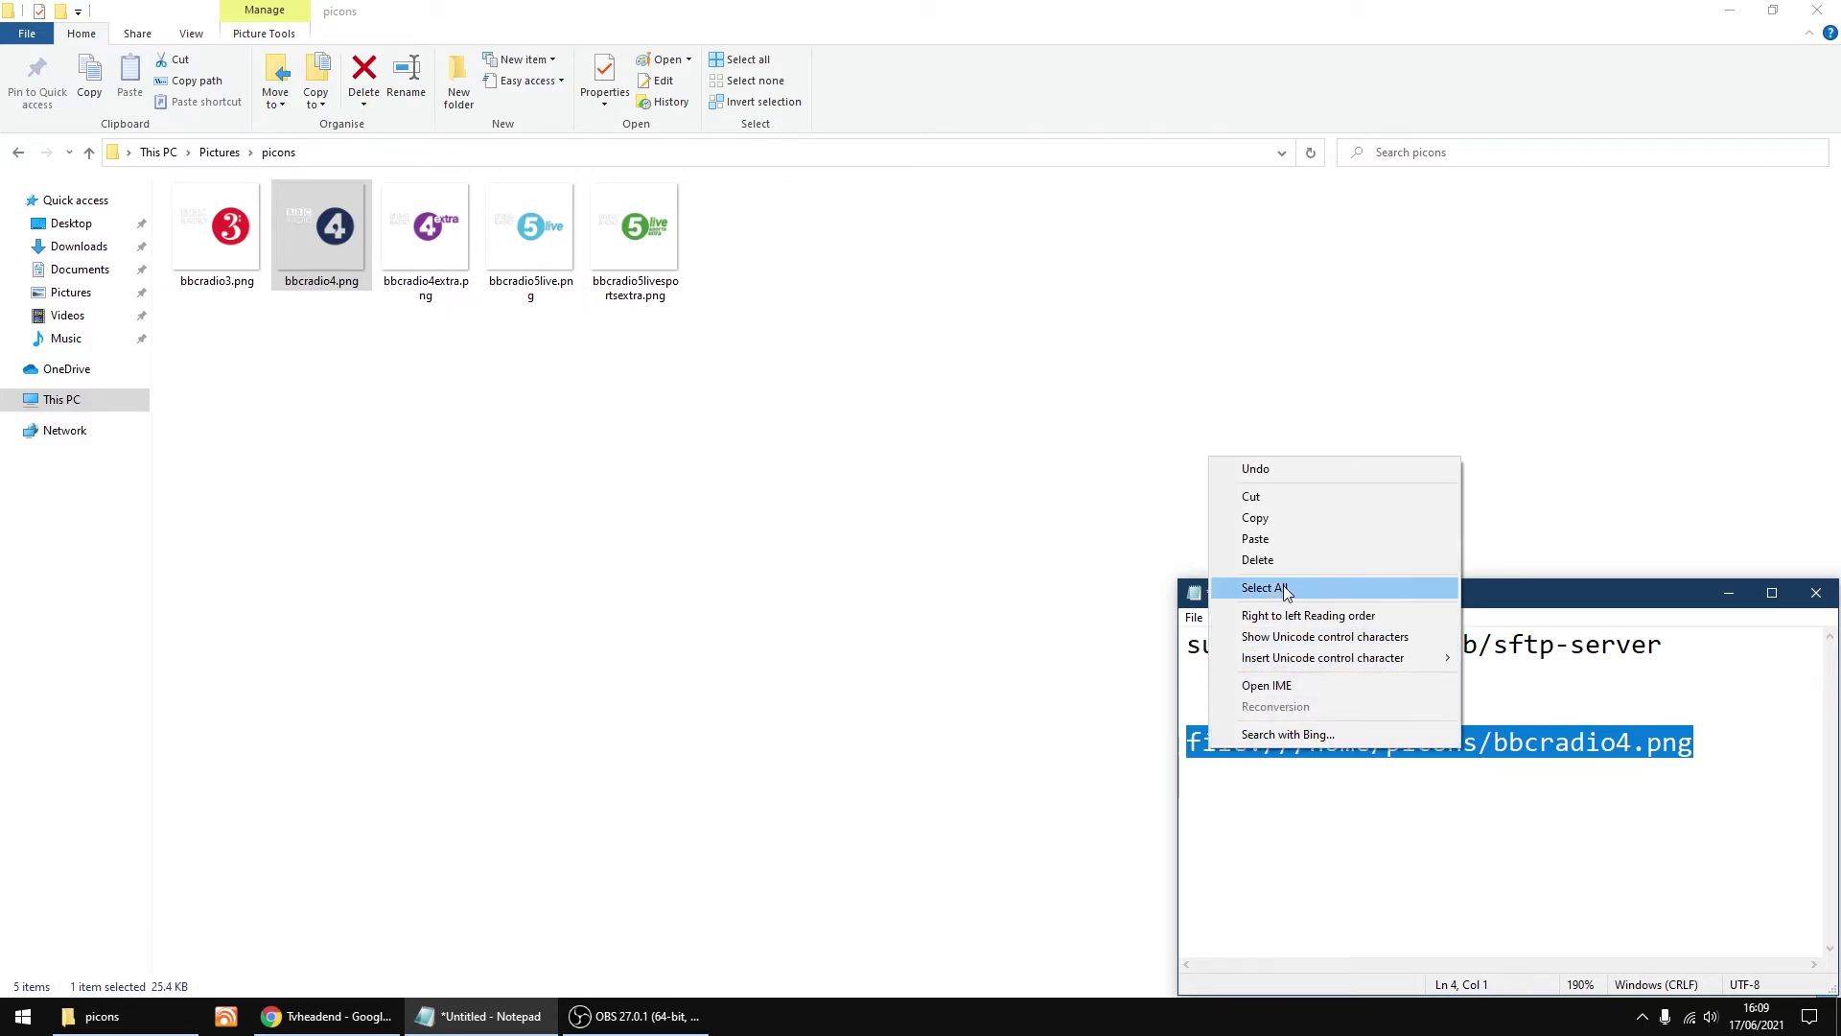
left_click(1280, 518)
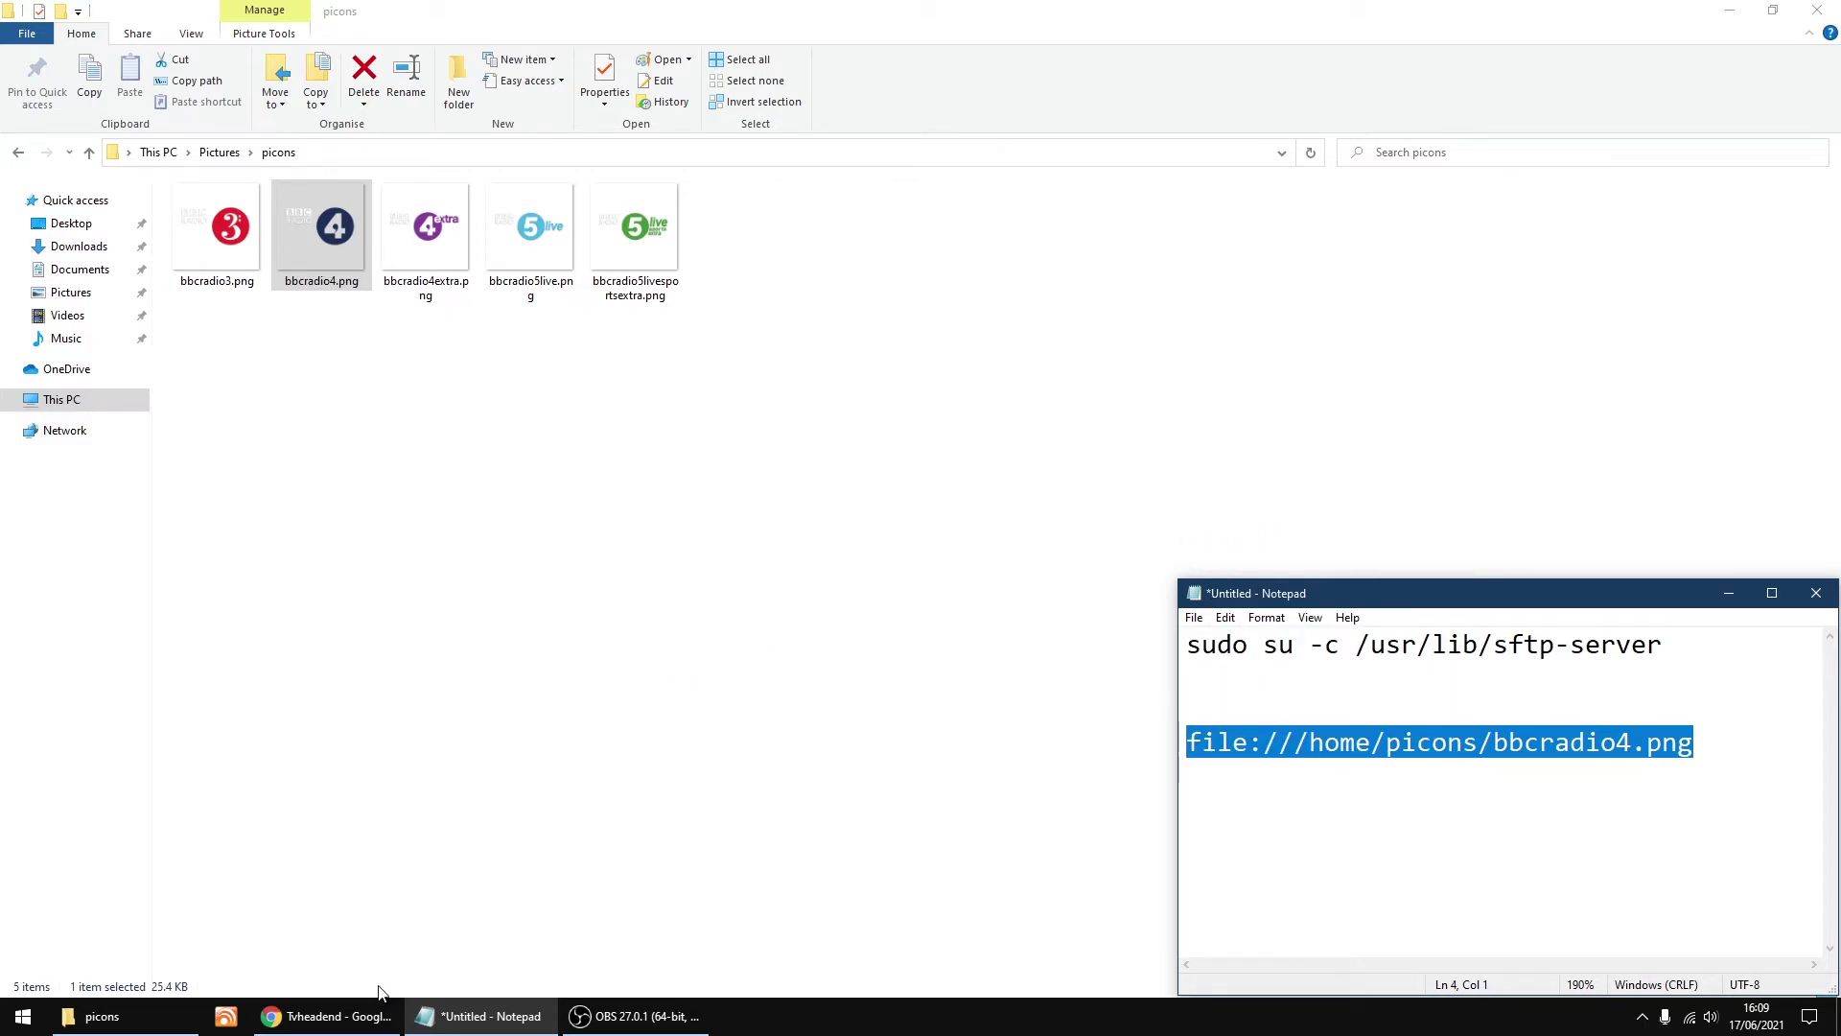
Step: Paste file:///home/picons/bbcradio4.png as BBC Radio 4's User icon and save the channel
left_click(334, 1031)
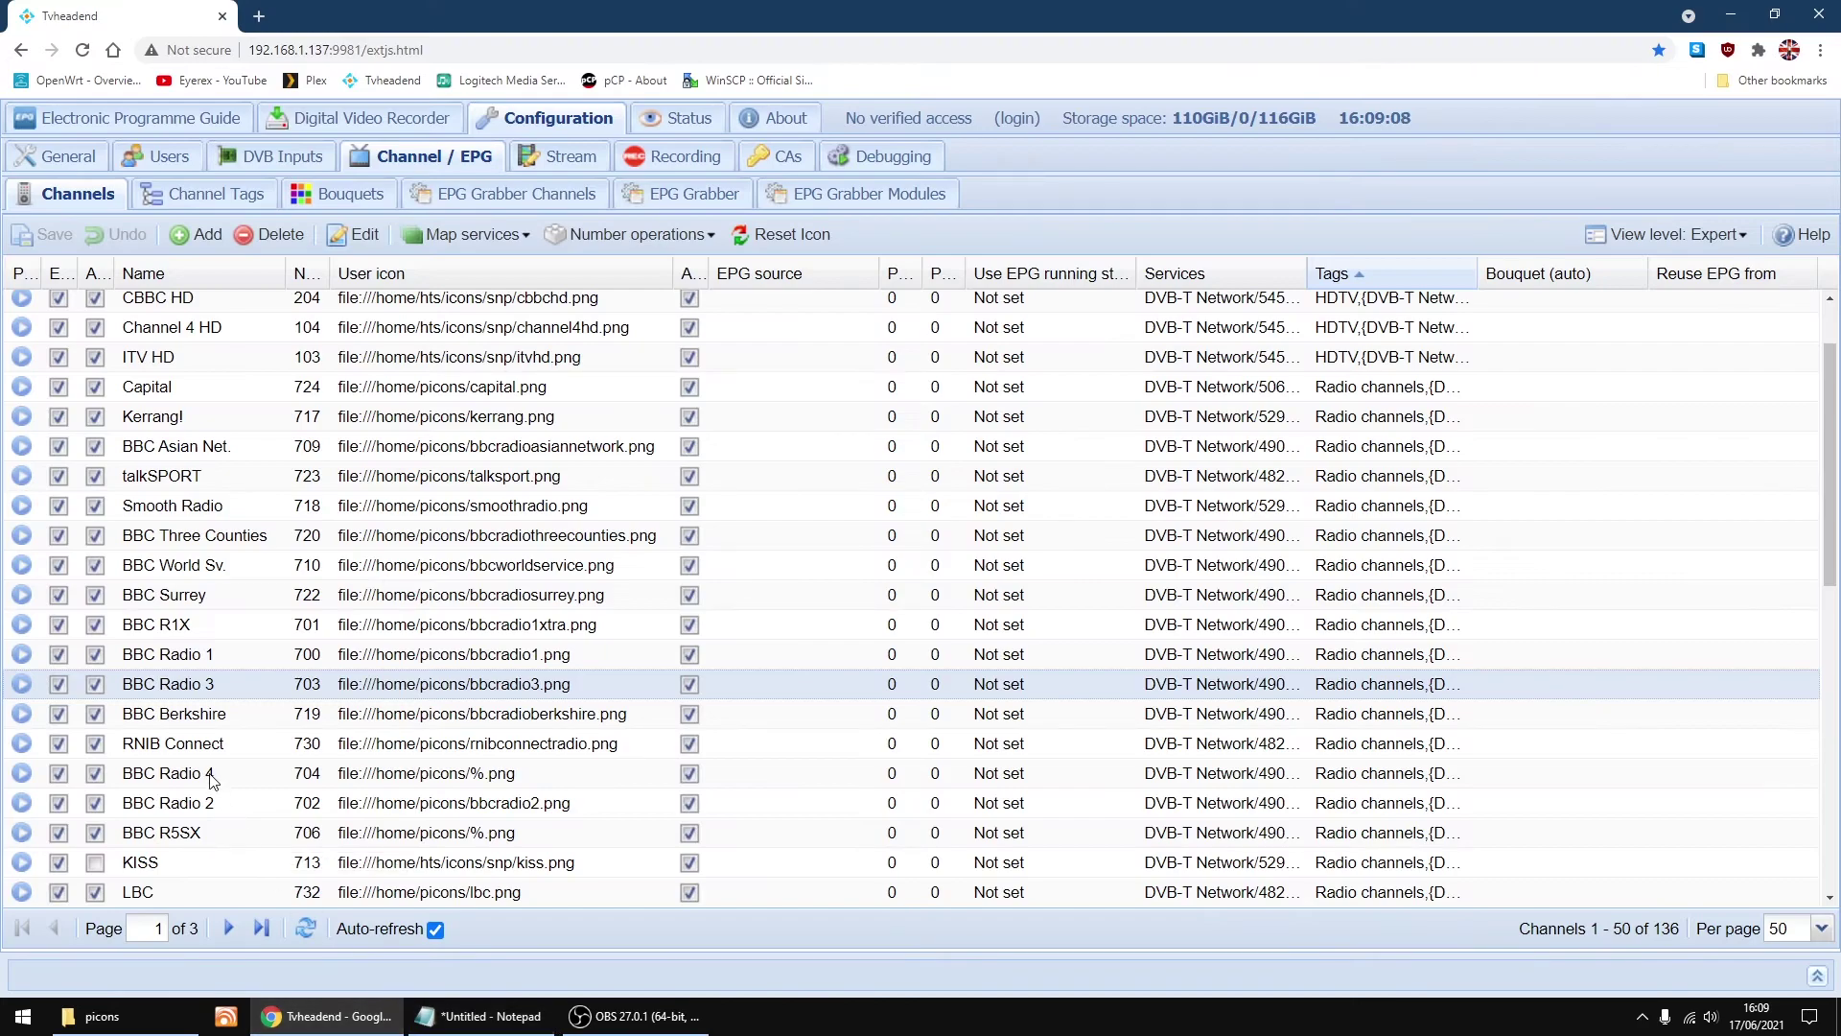
scroll(199, 700, "down", 1)
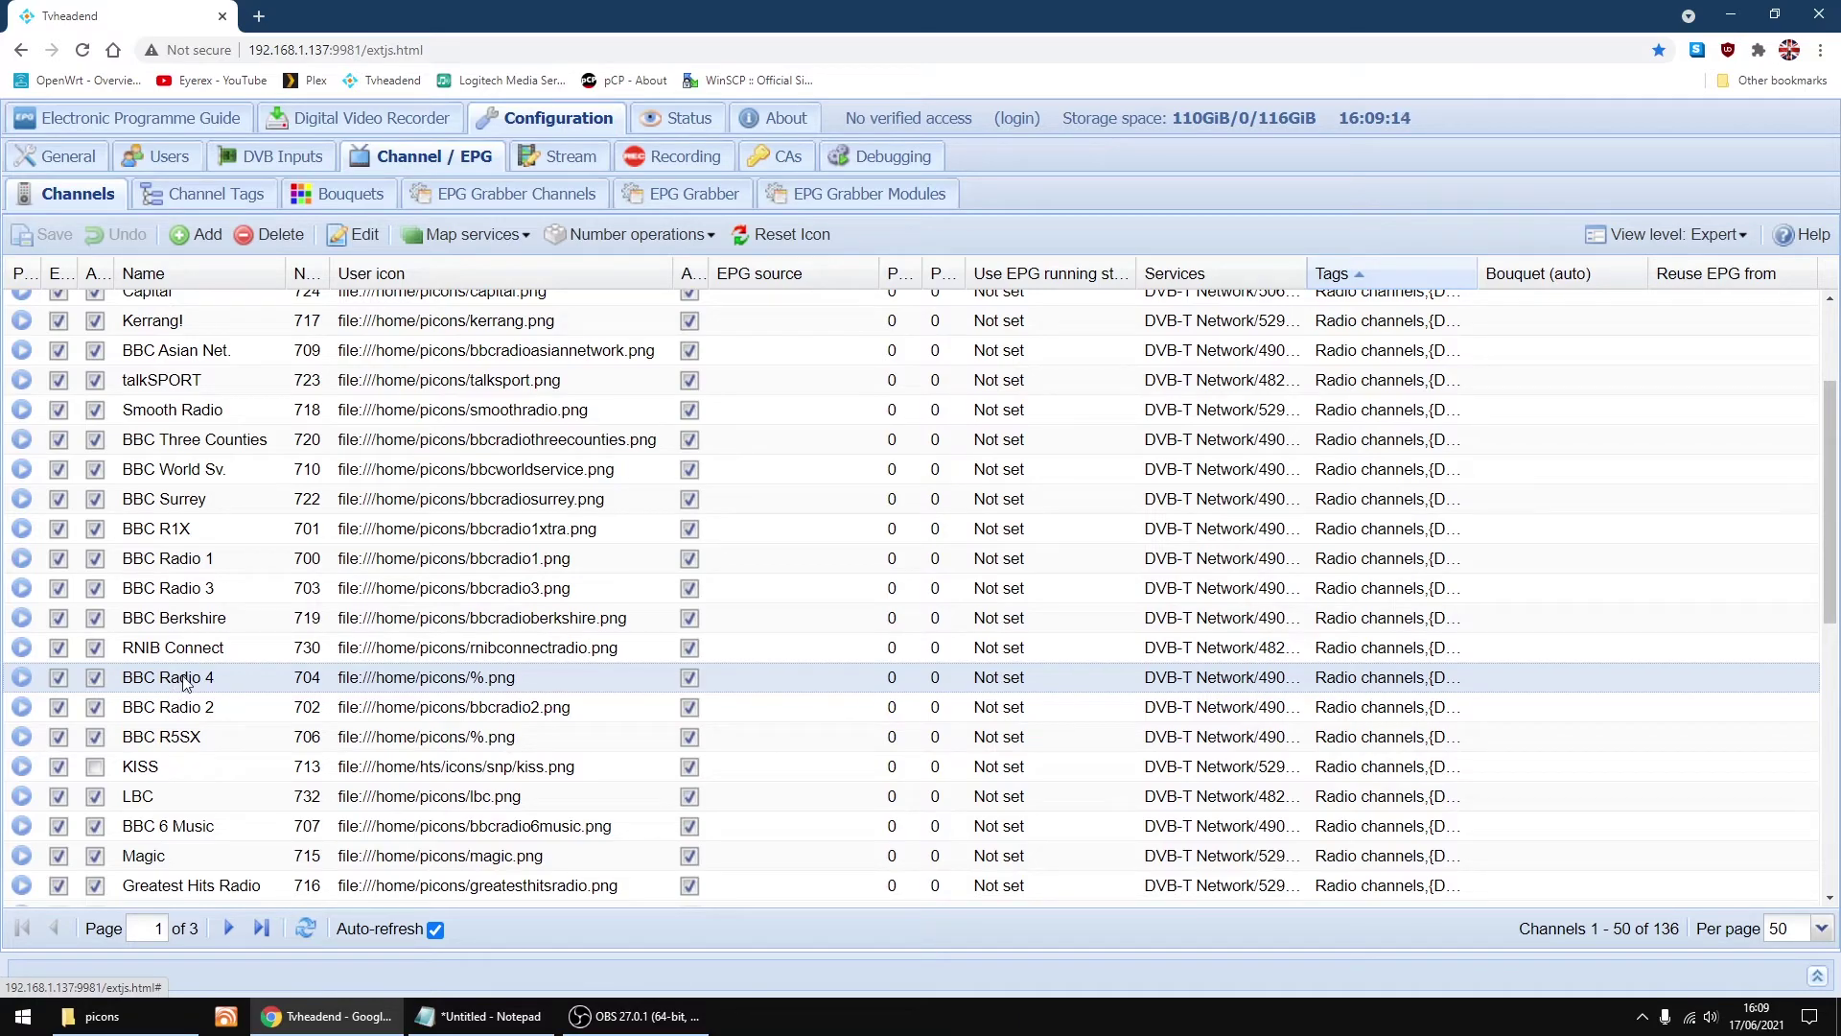
left_click(365, 235)
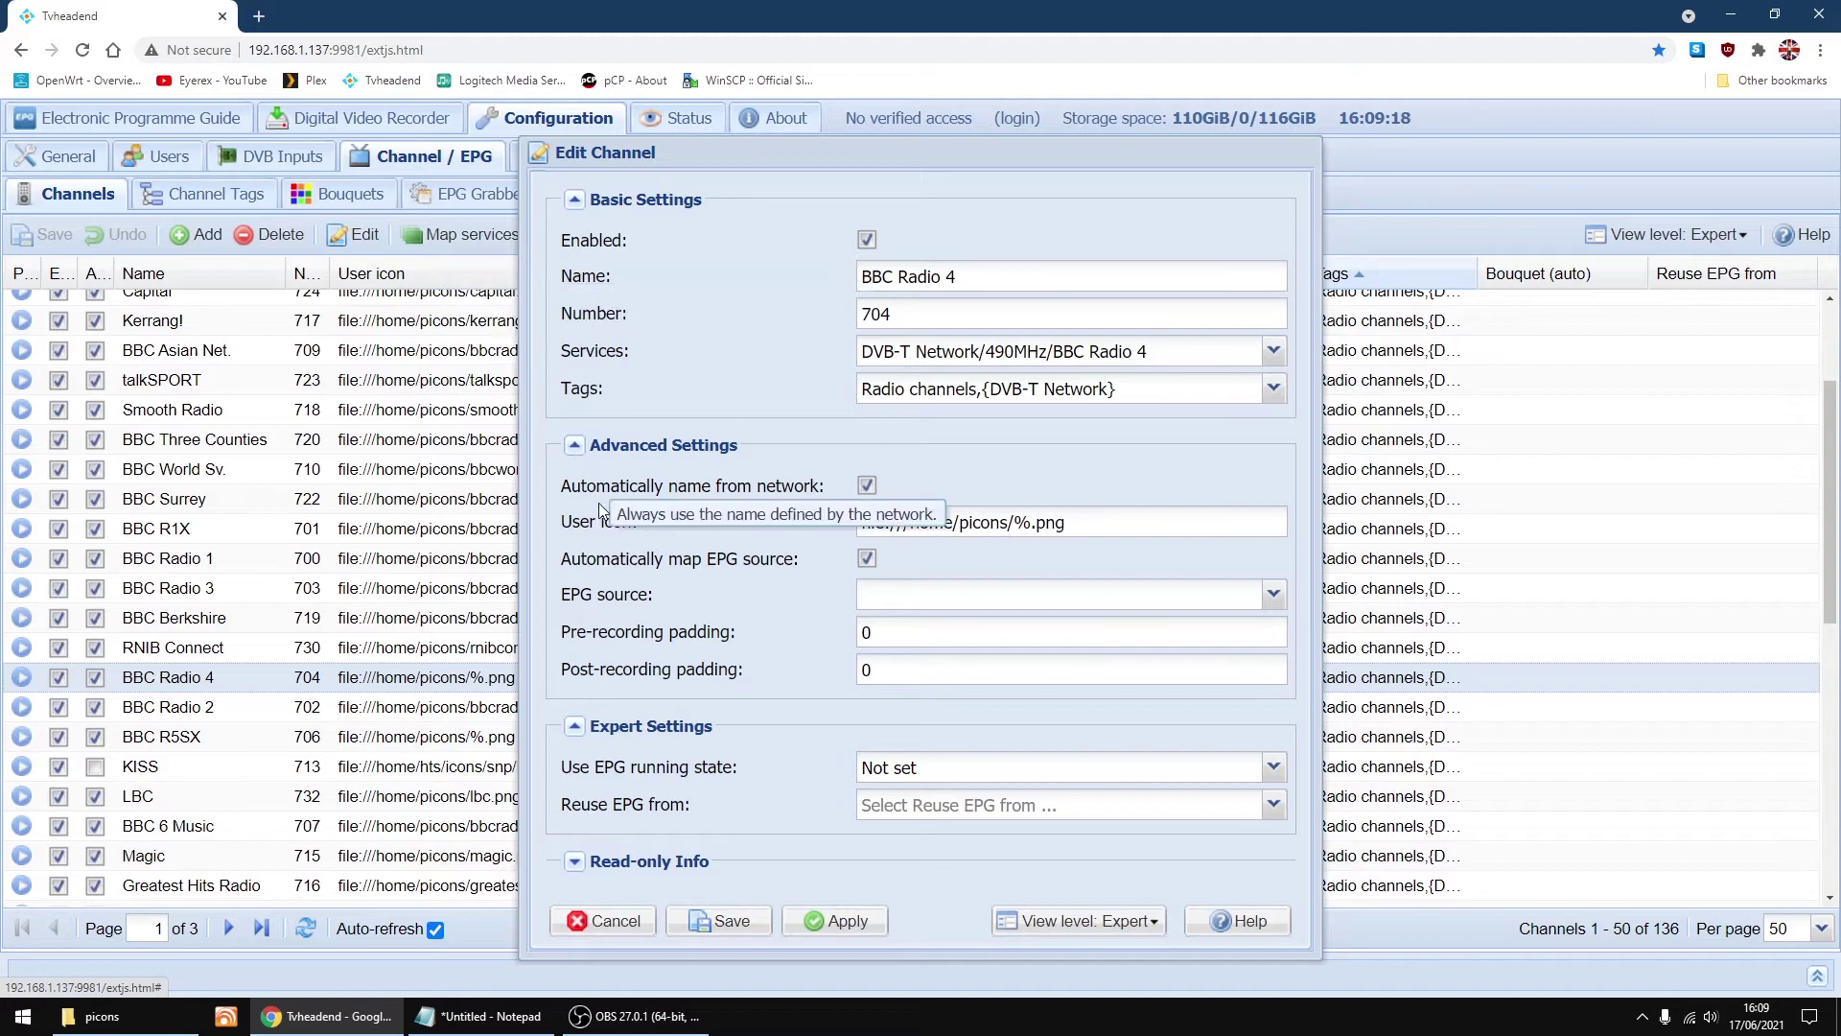
mouse_move(594, 527)
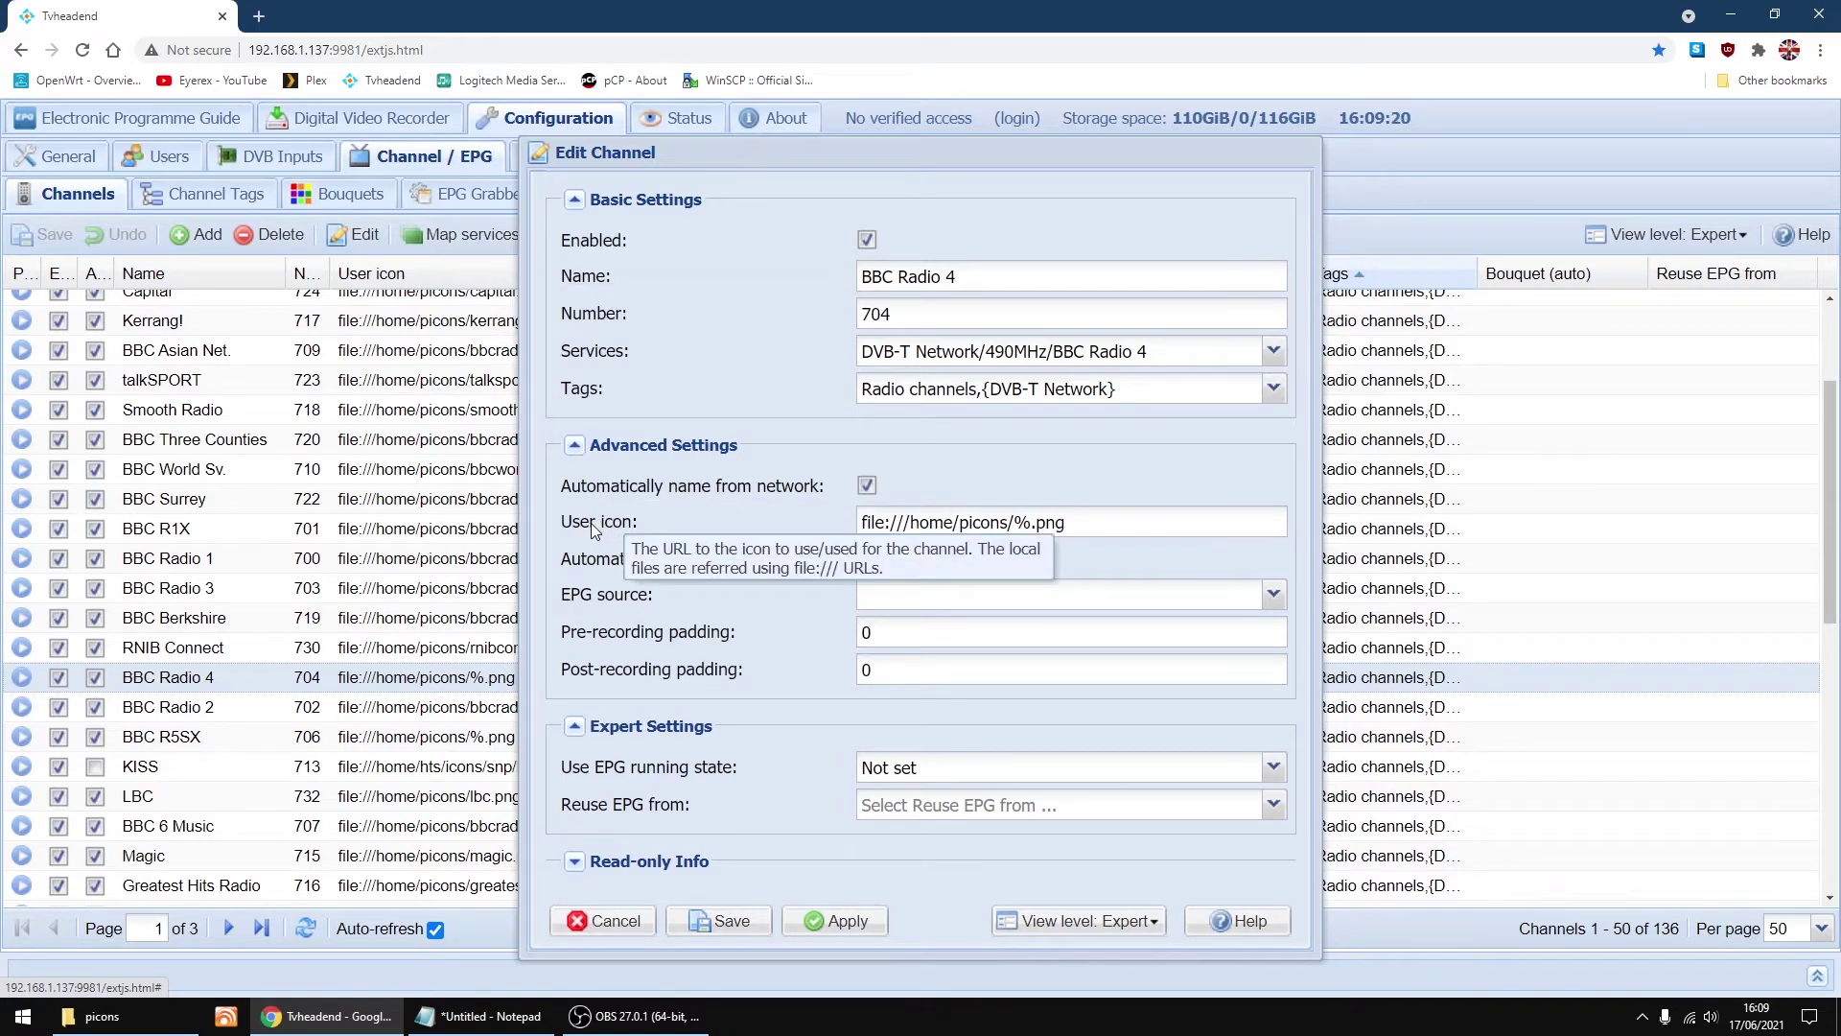
left_click_drag(1083, 523, 857, 524)
right_click(895, 516)
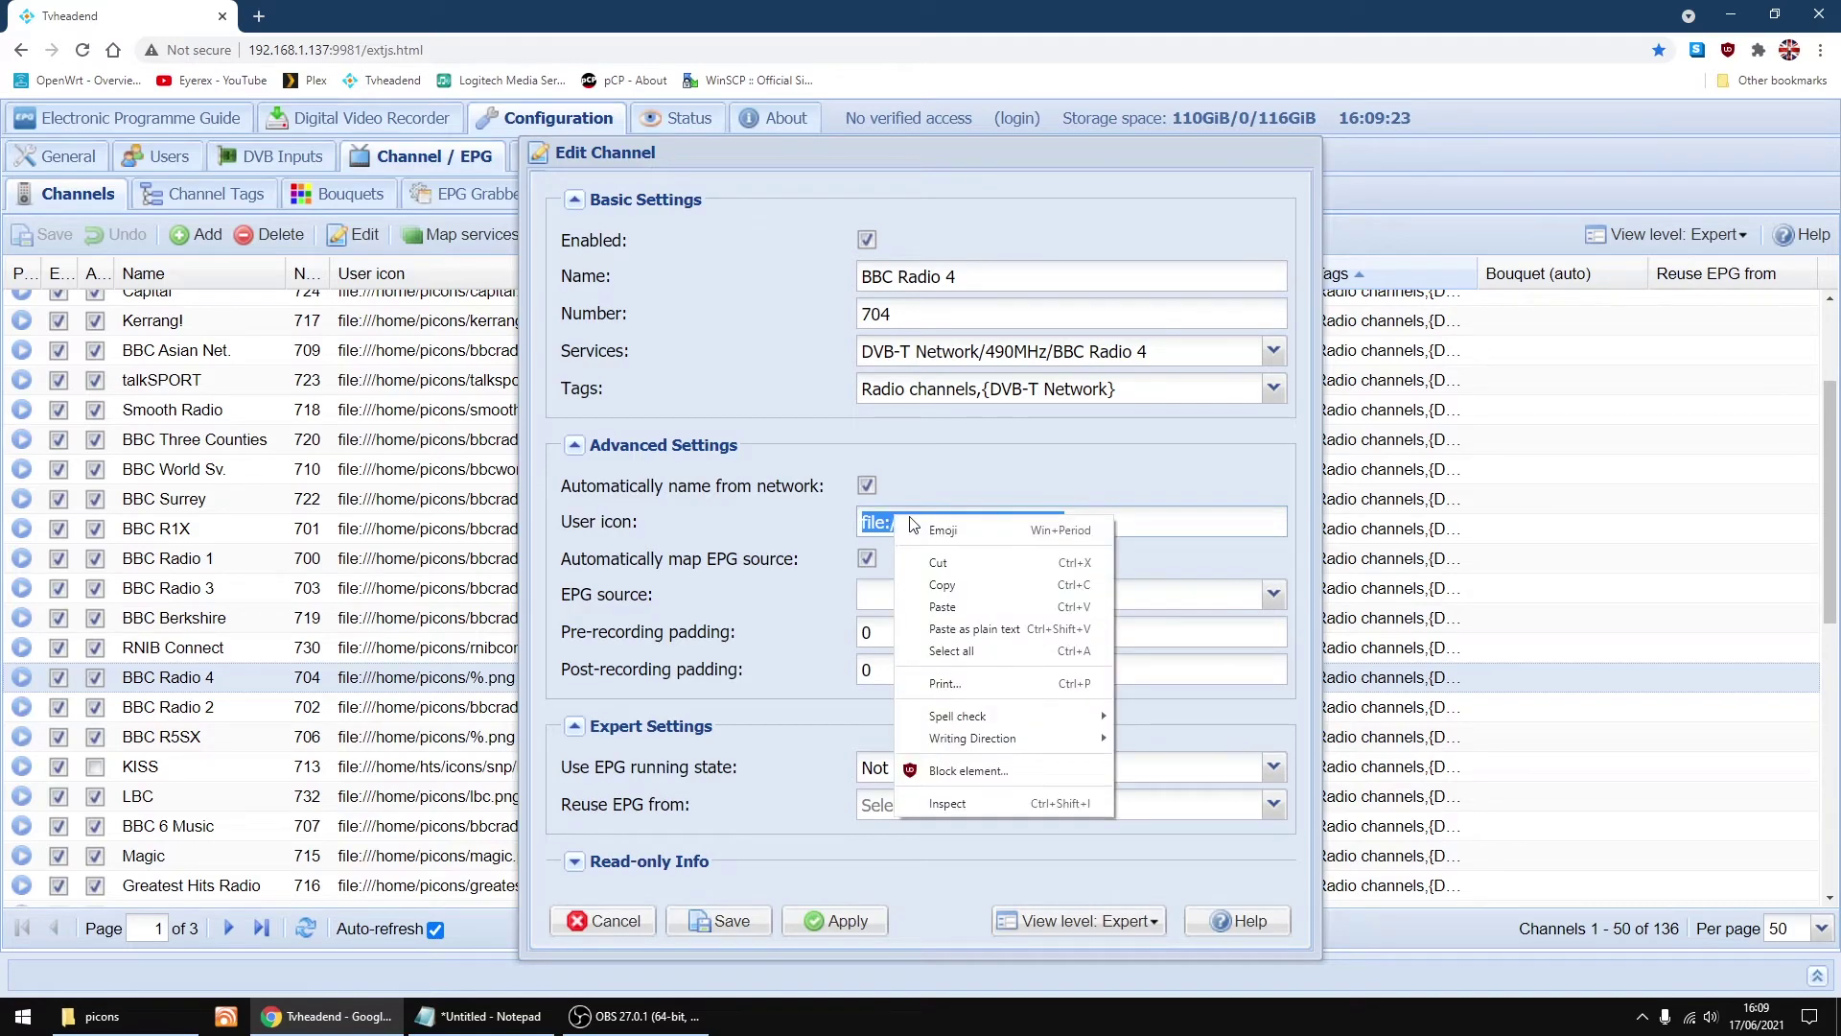
left_click(971, 608)
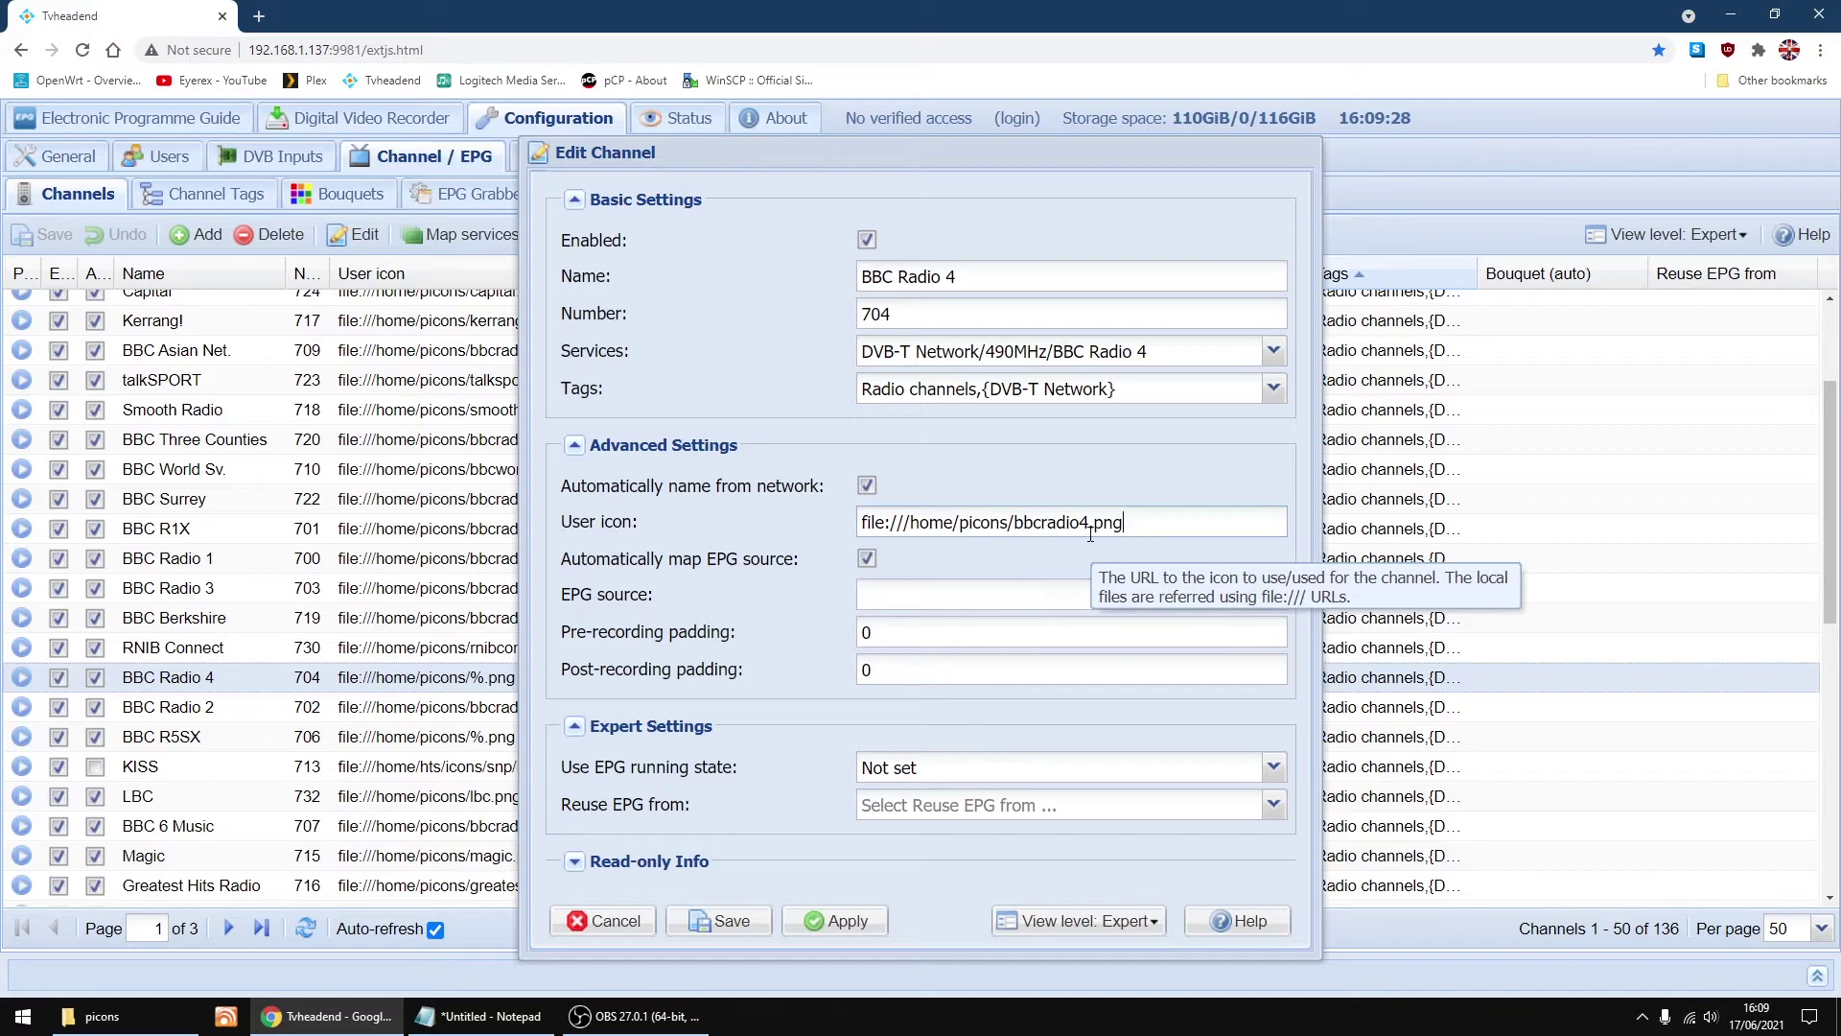
left_click(733, 921)
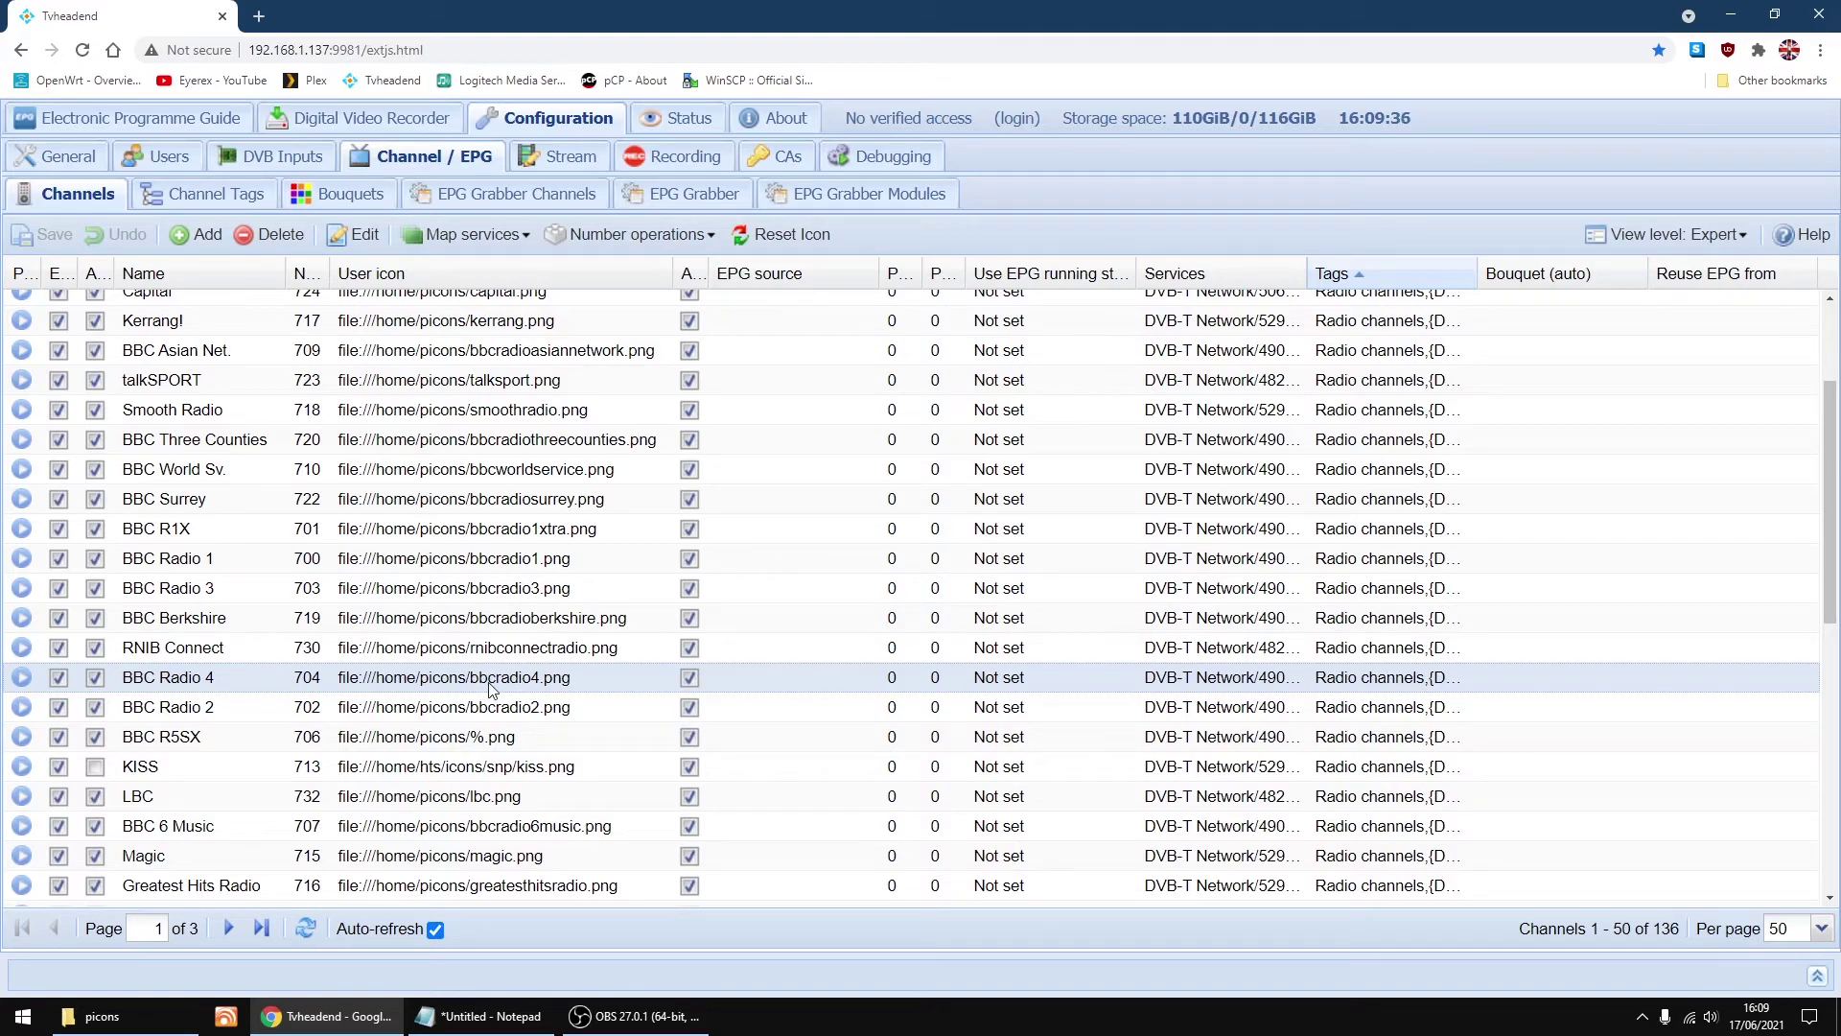
left_click(99, 1016)
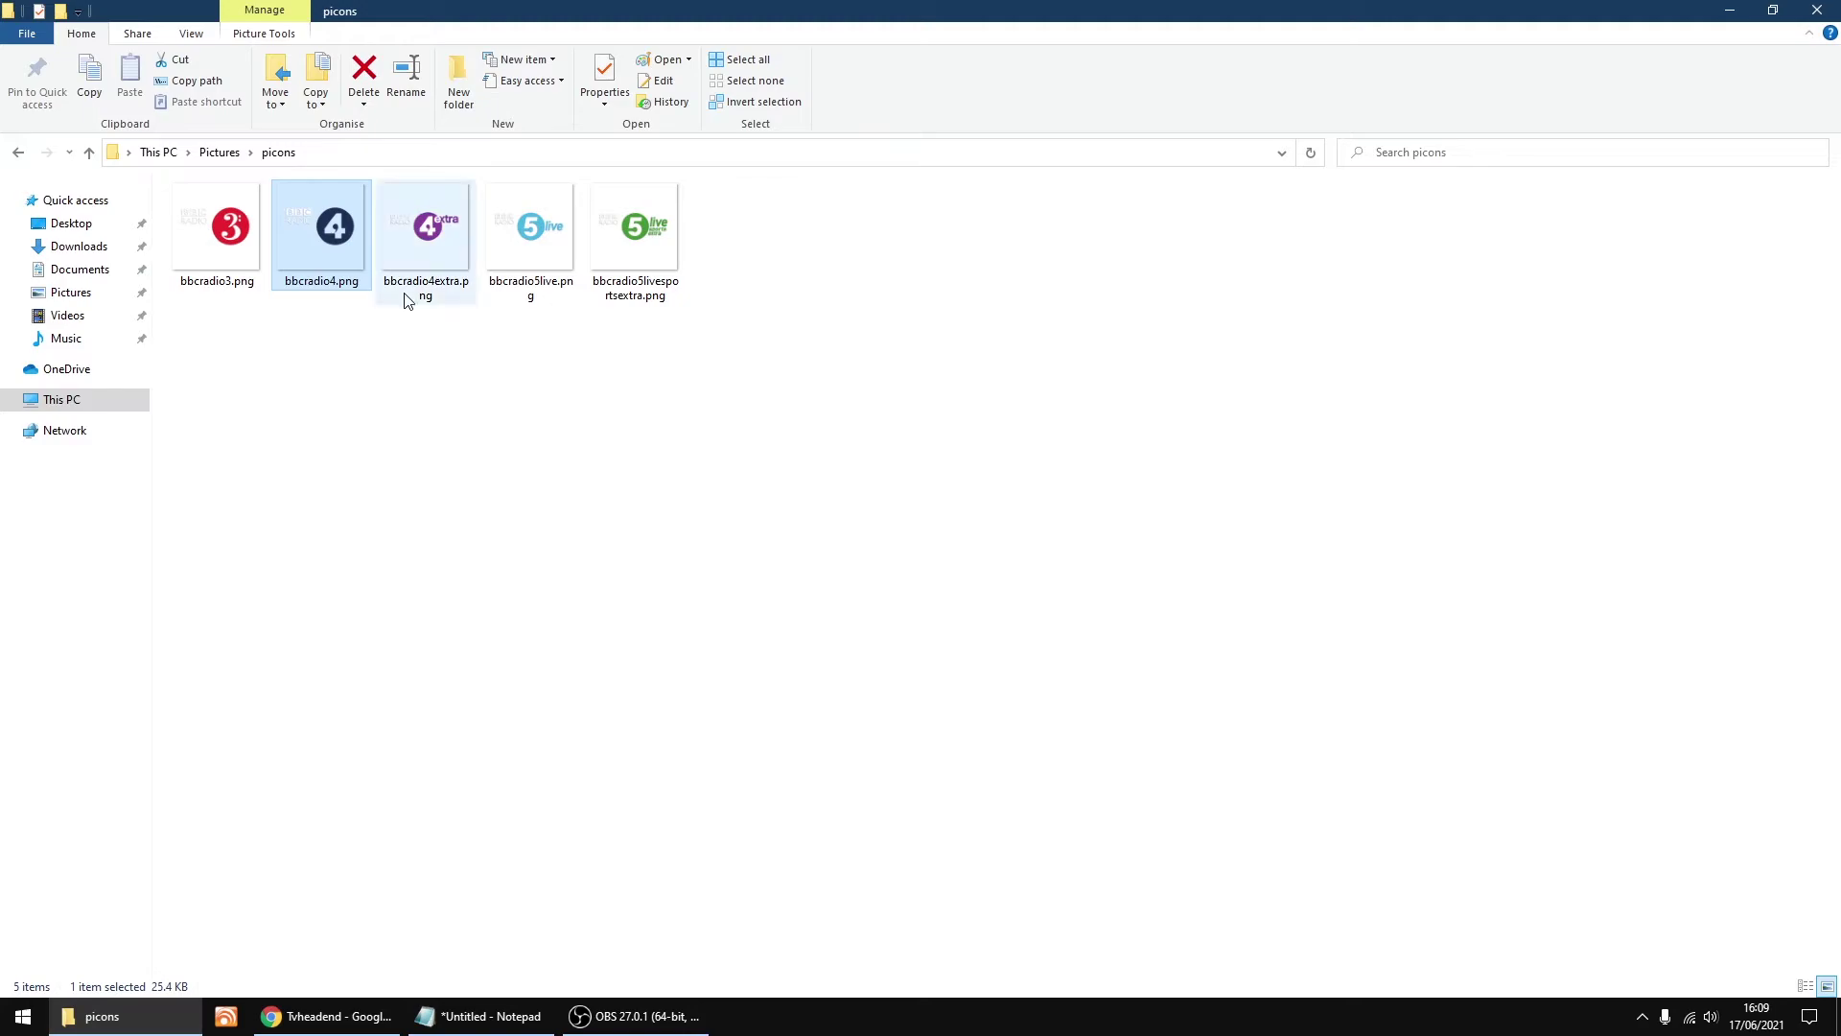
Step: Copy the bbcradio4extra.png file name via Rename, leaving the name unchanged
left_click(419, 264)
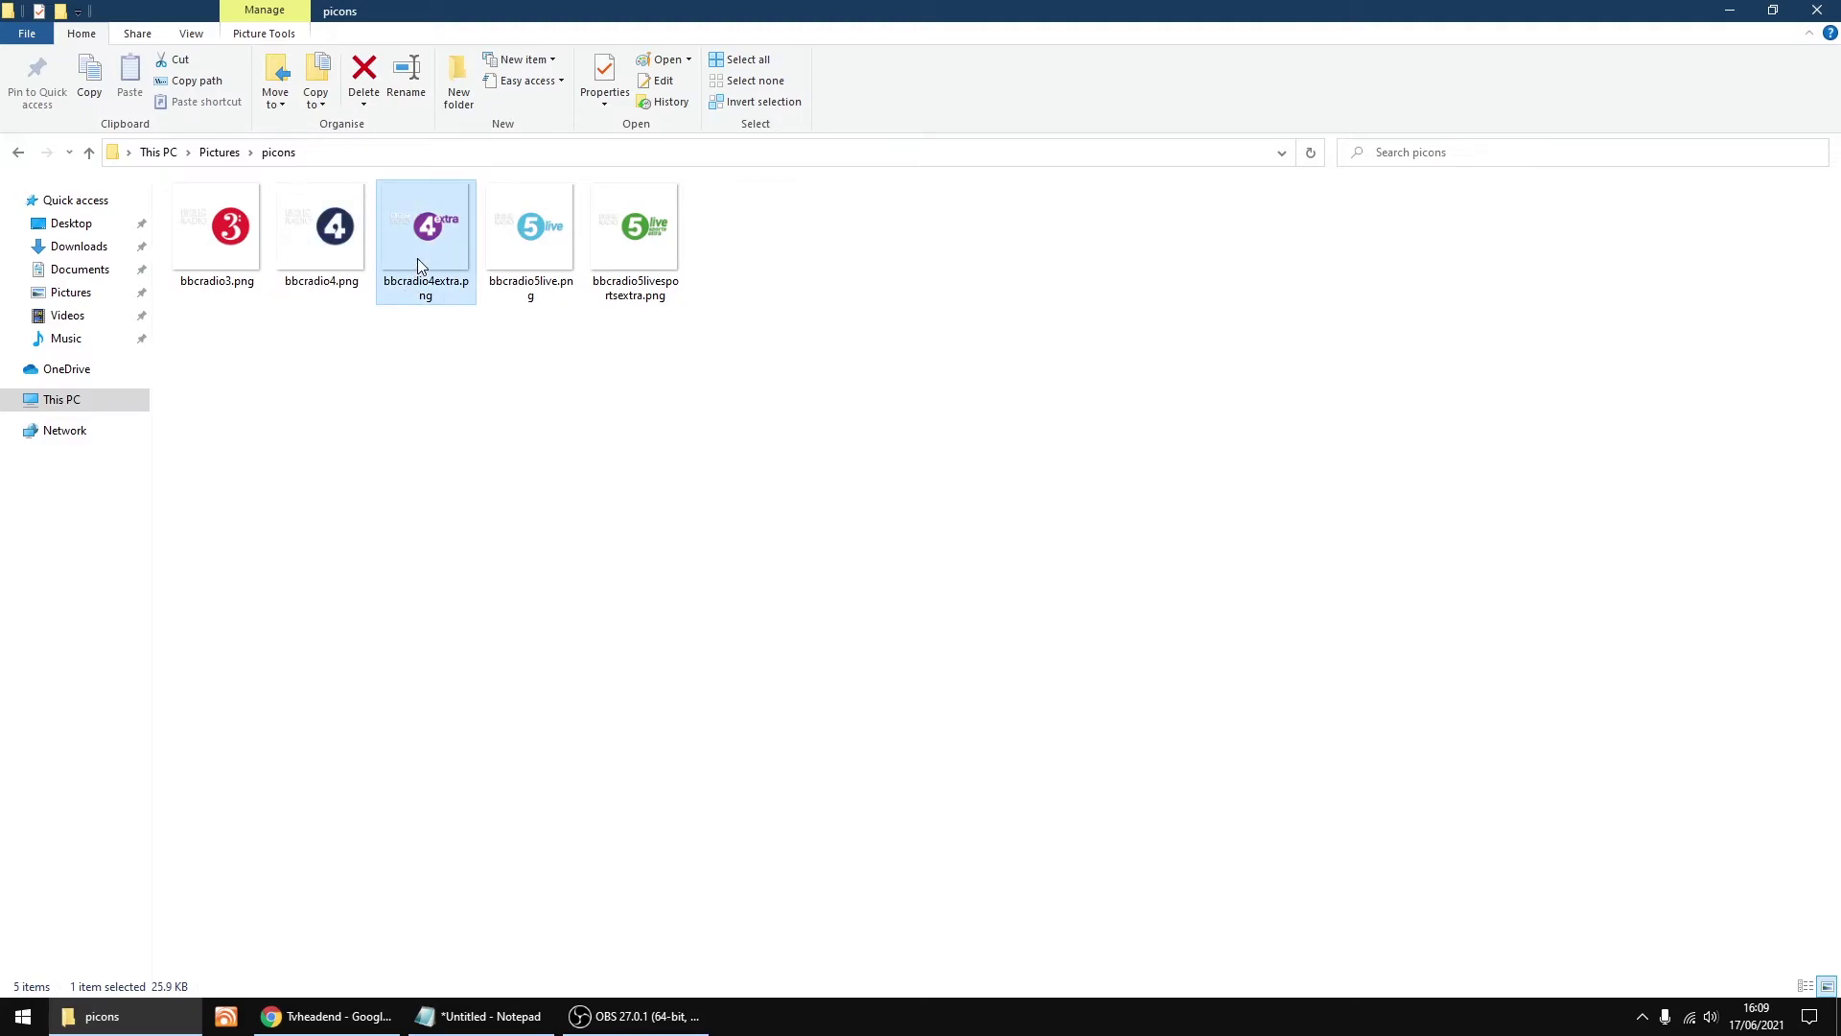
right_click(418, 265)
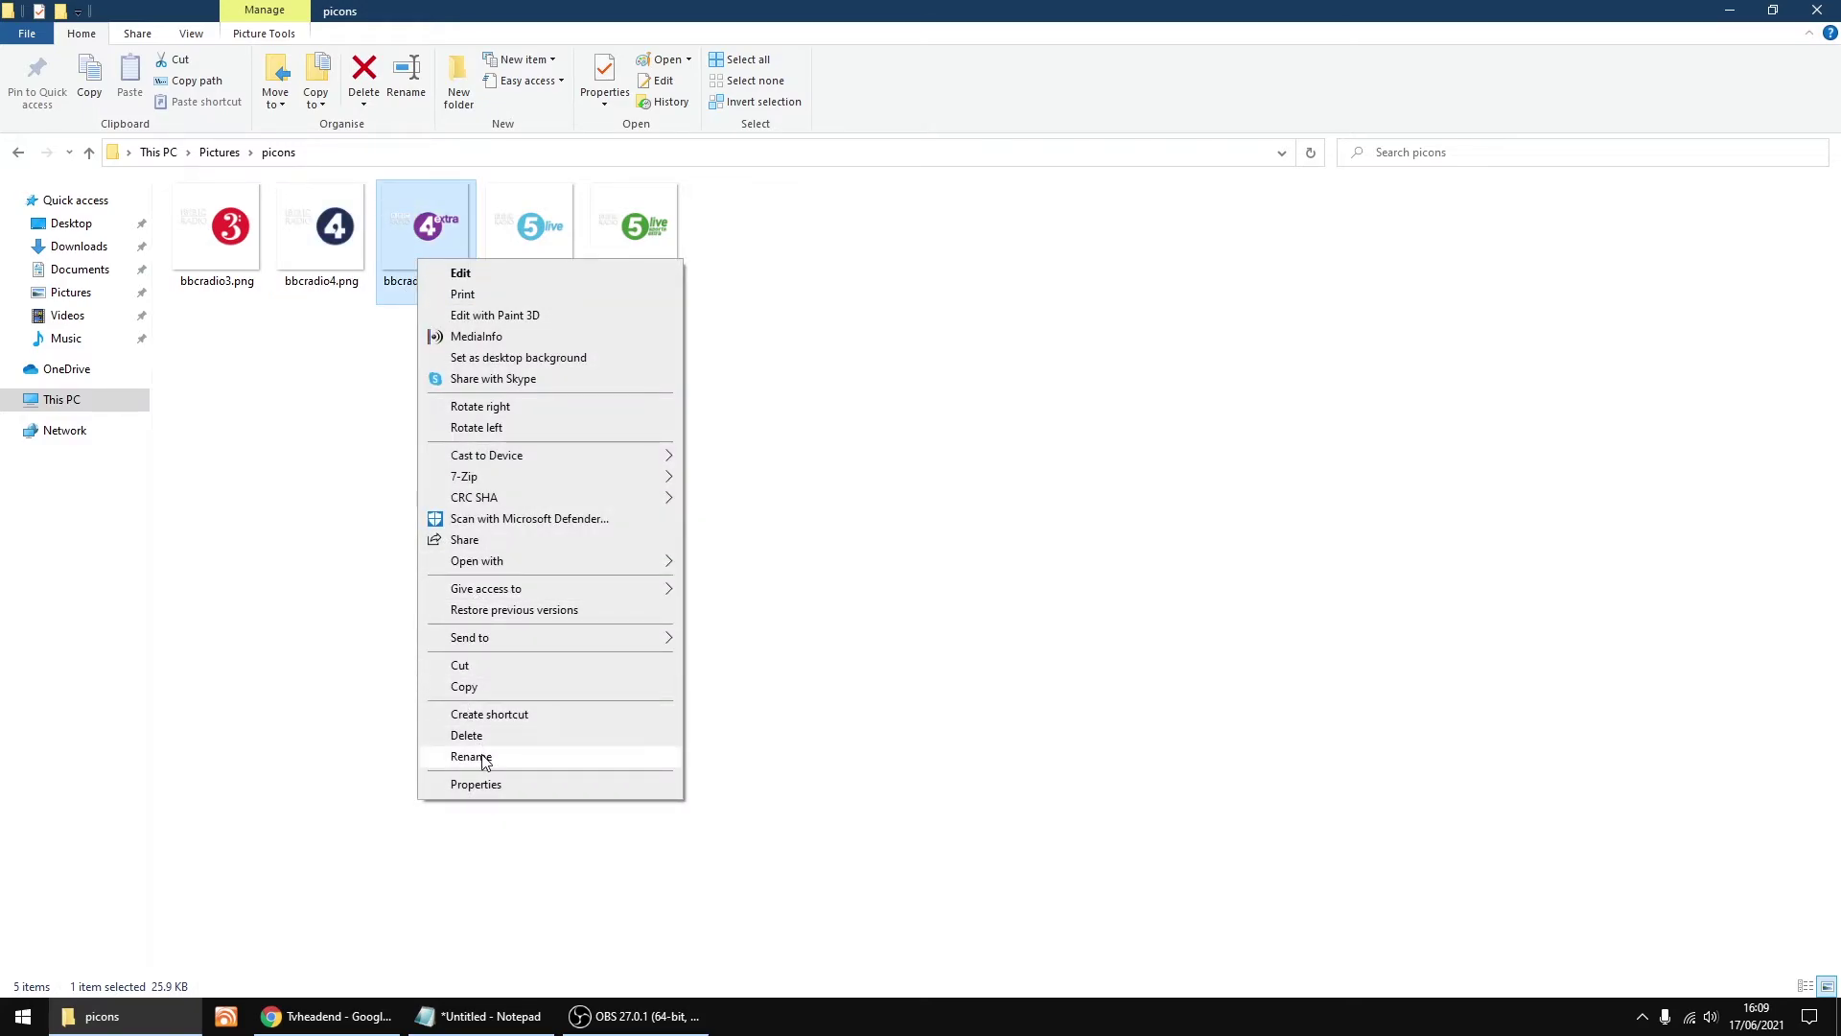
left_click(471, 756)
left_click(439, 296)
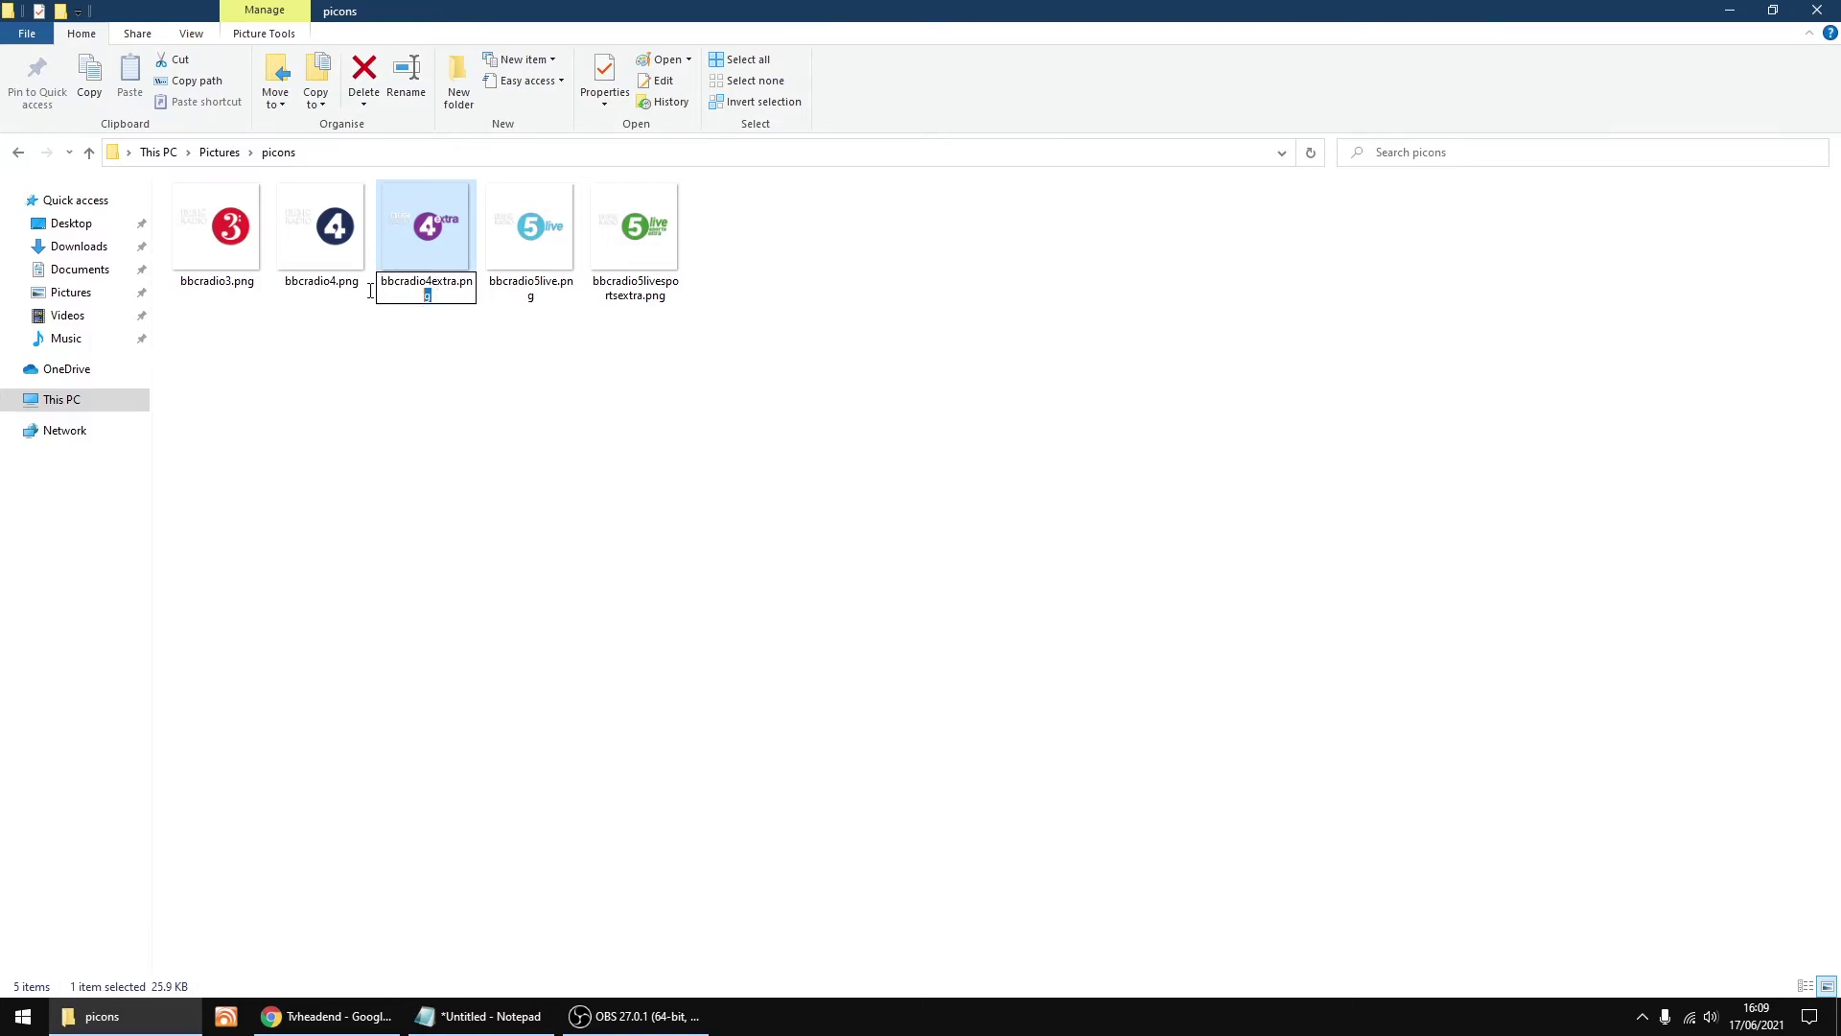
left_click_drag(370, 291, 368, 289)
right_click(405, 286)
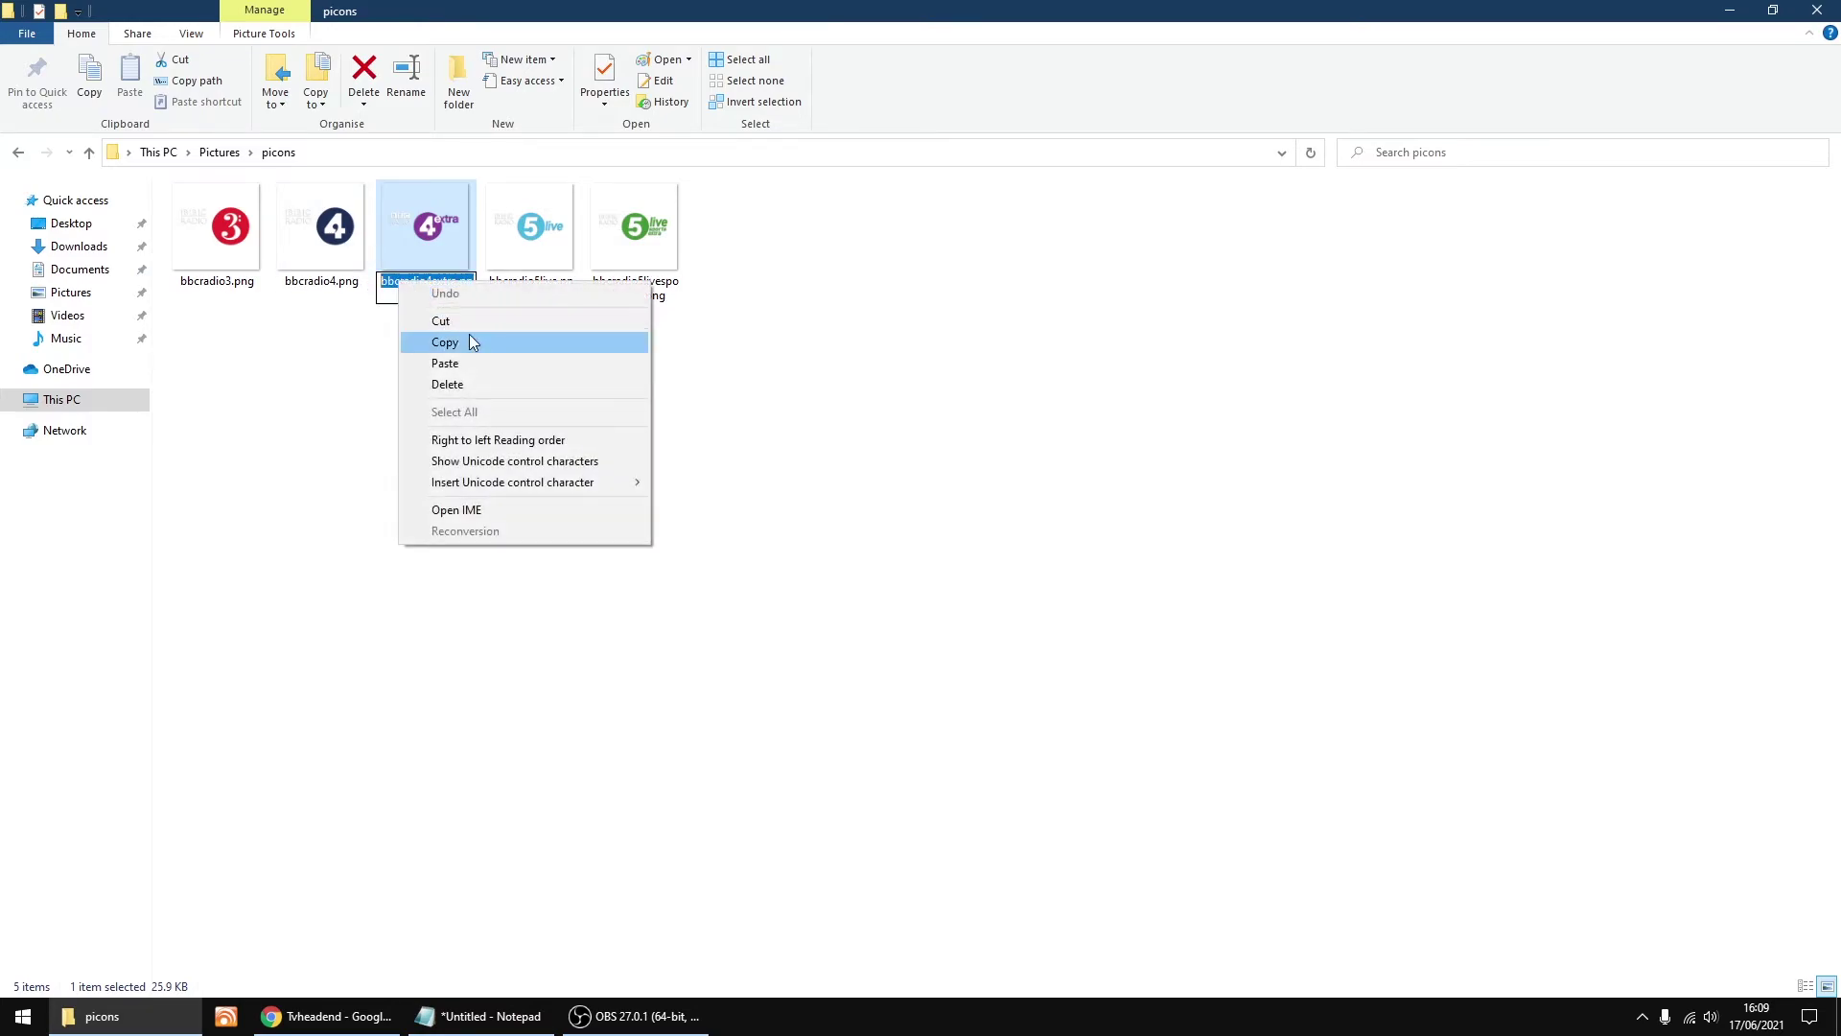
left_click(470, 341)
left_click(518, 513)
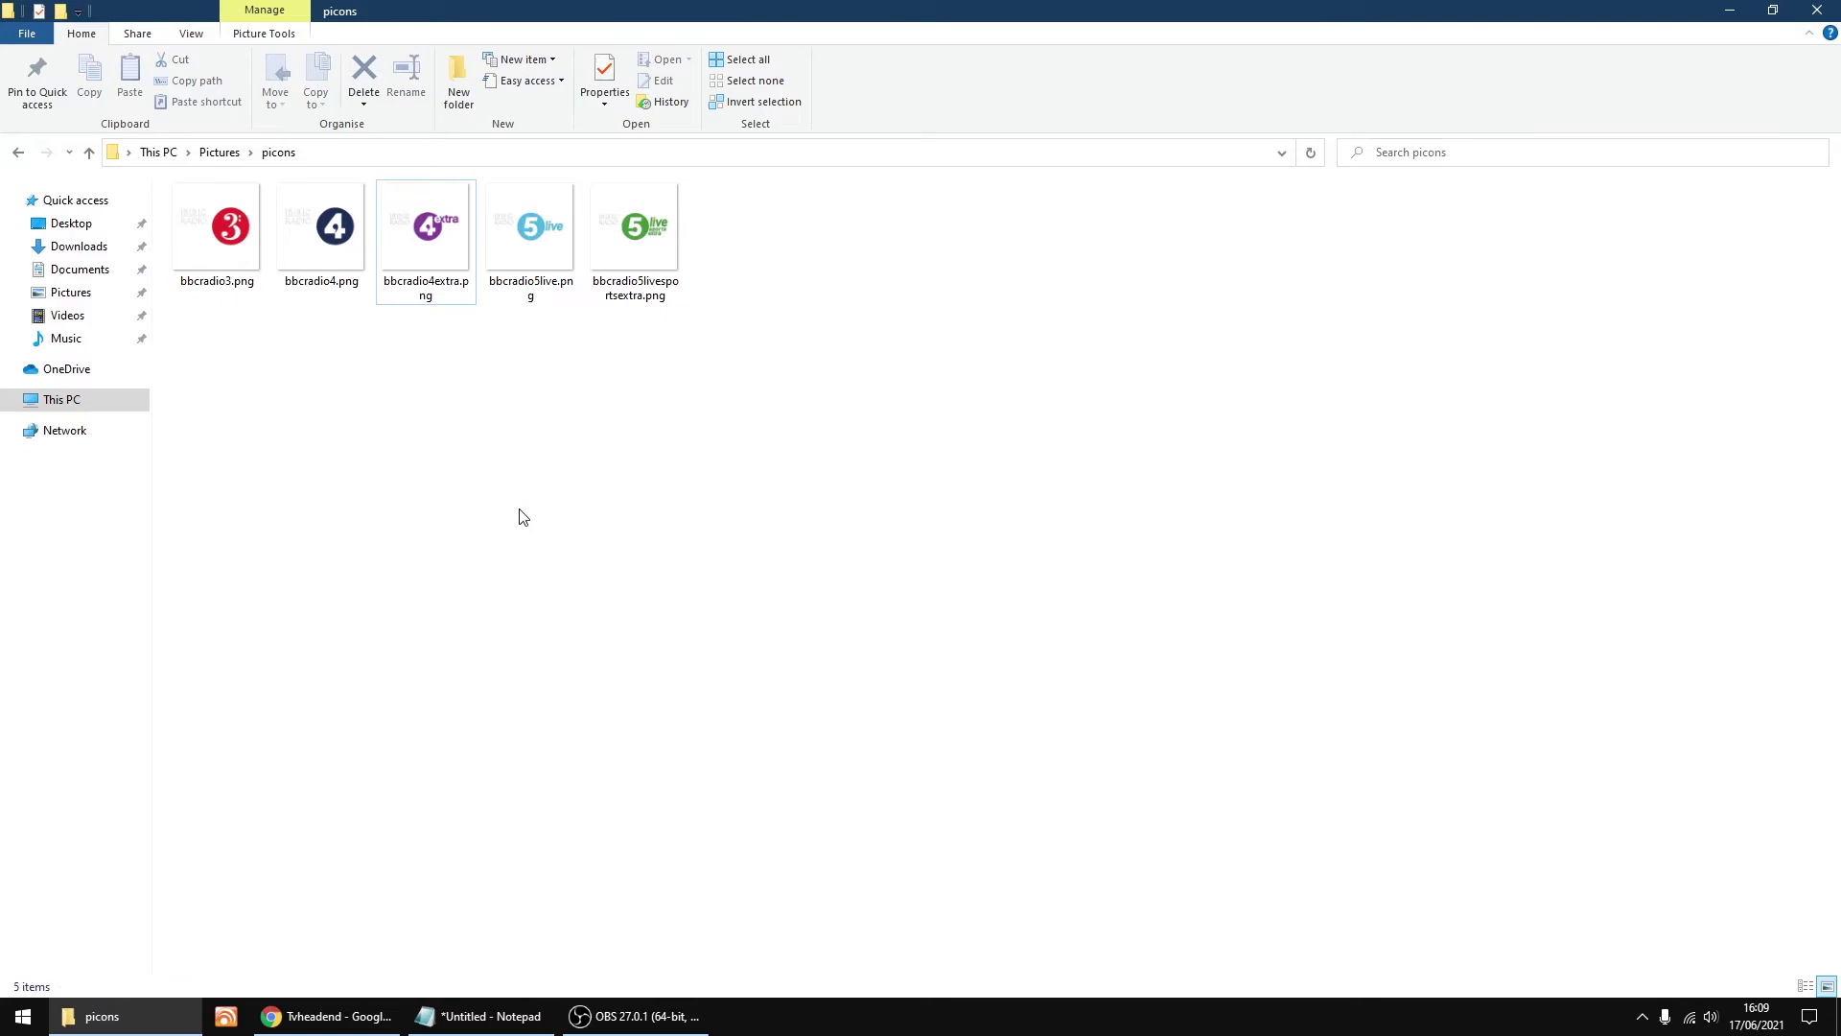
Step: Change the Notepad line to file:///home/picons/bbcradio4extra.png and copy the full path
left_click(489, 1017)
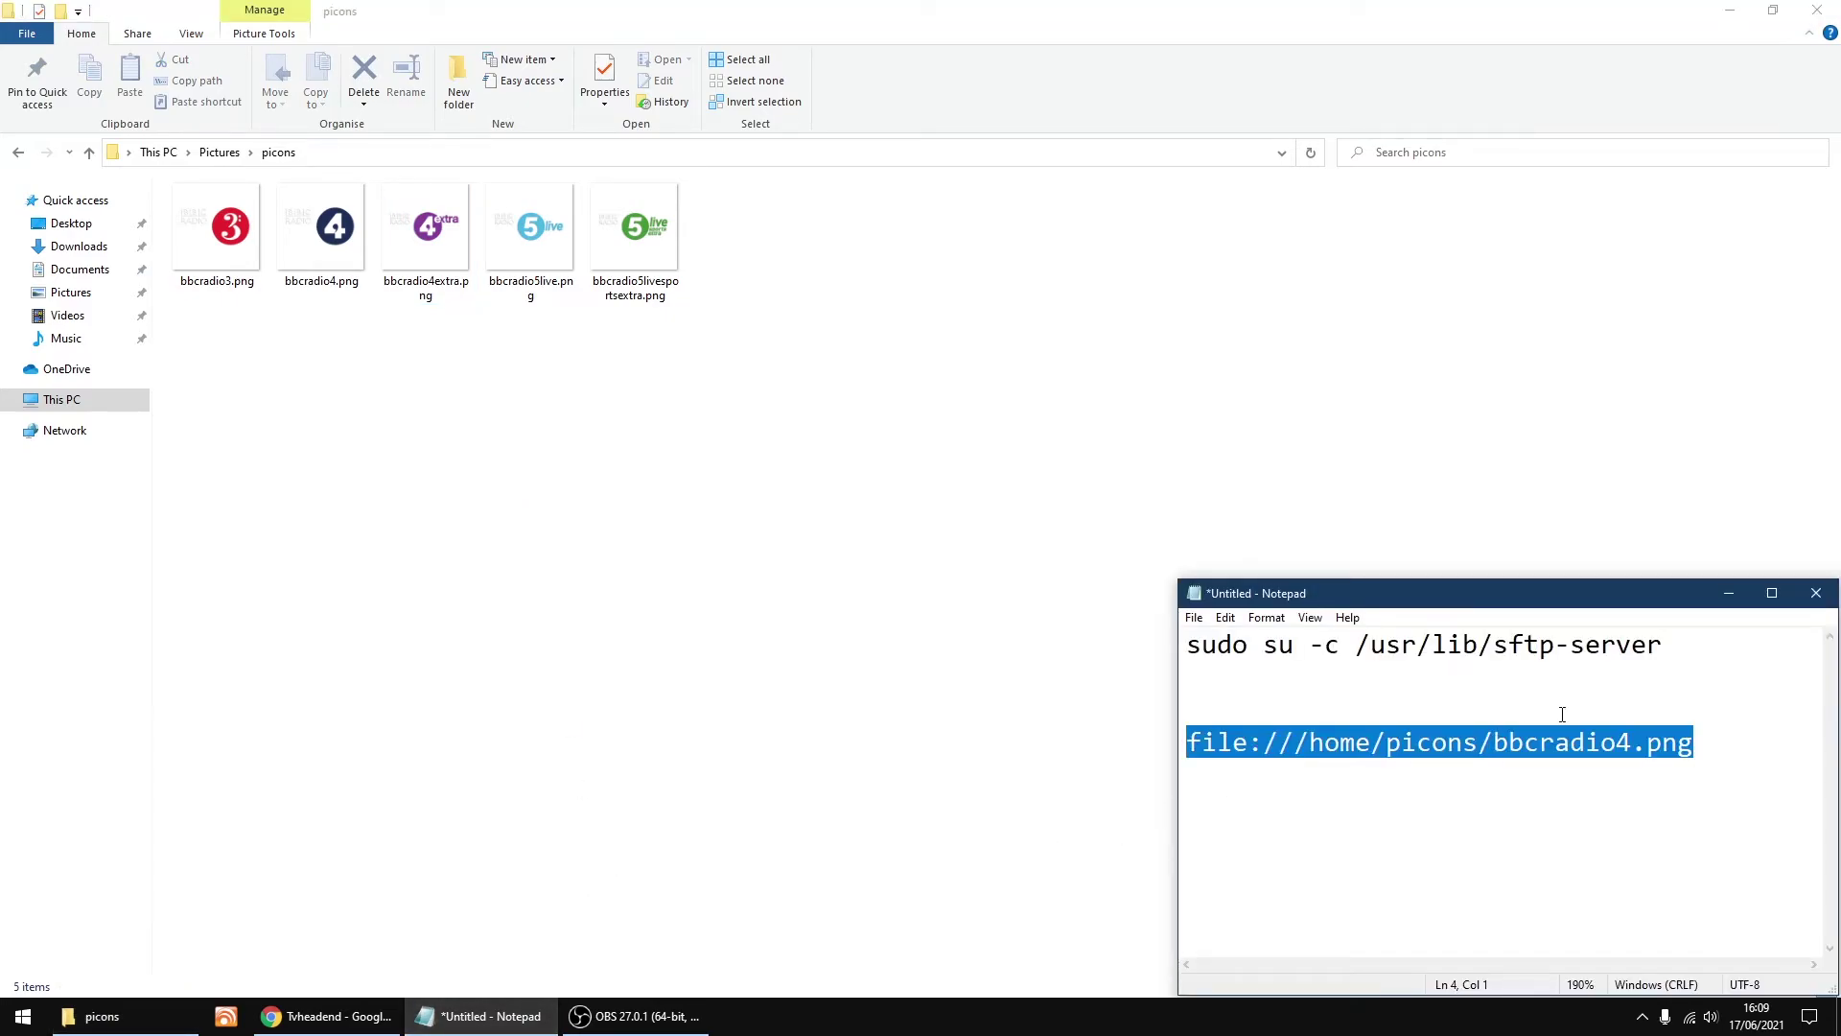
left_click(1726, 741)
key("BackSpace")
key("BackSpace")
key("BackSpace")
key("BackSpace")
key("BackSpace")
key("BackSpace")
key("BackSpace")
key("BackSpace")
key("BackSpace")
key("BackSpace")
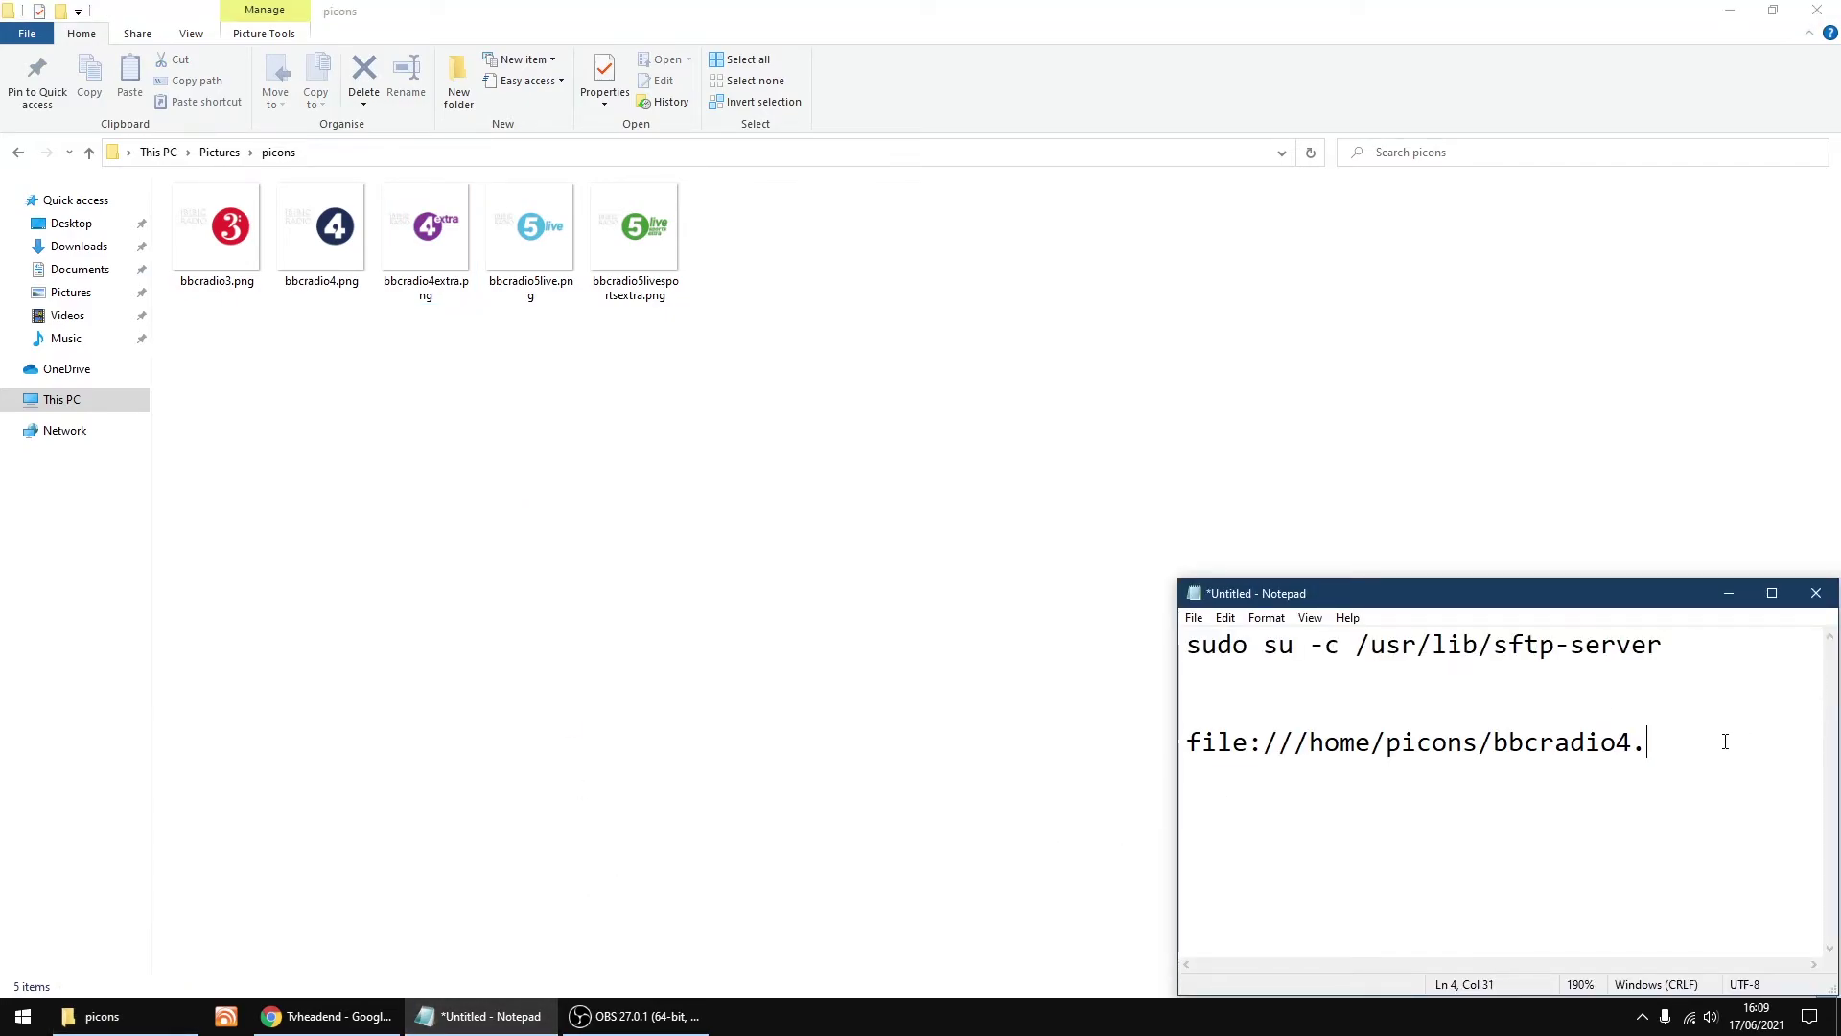
key("BackSpace")
key("BackSpace")
key("BackSpace")
right_click(1569, 754)
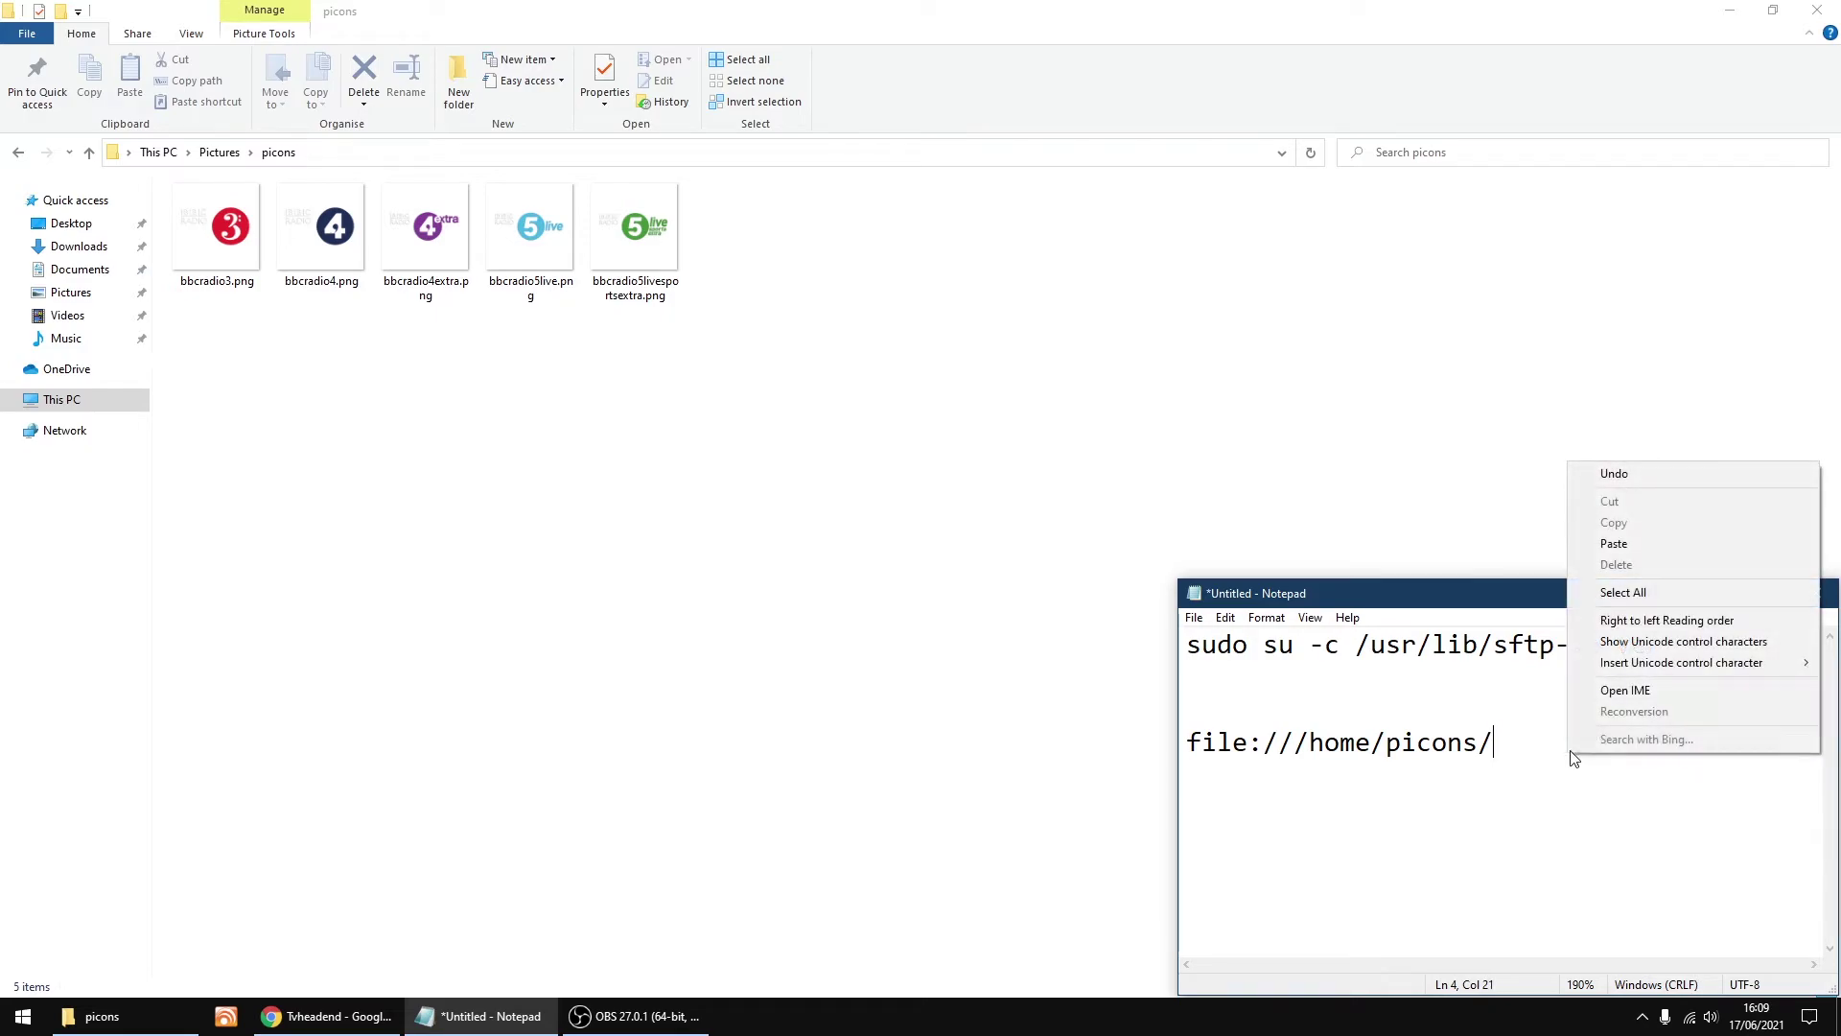
left_click(1614, 543)
left_click_drag(1772, 746, 1193, 760)
right_click(1214, 746)
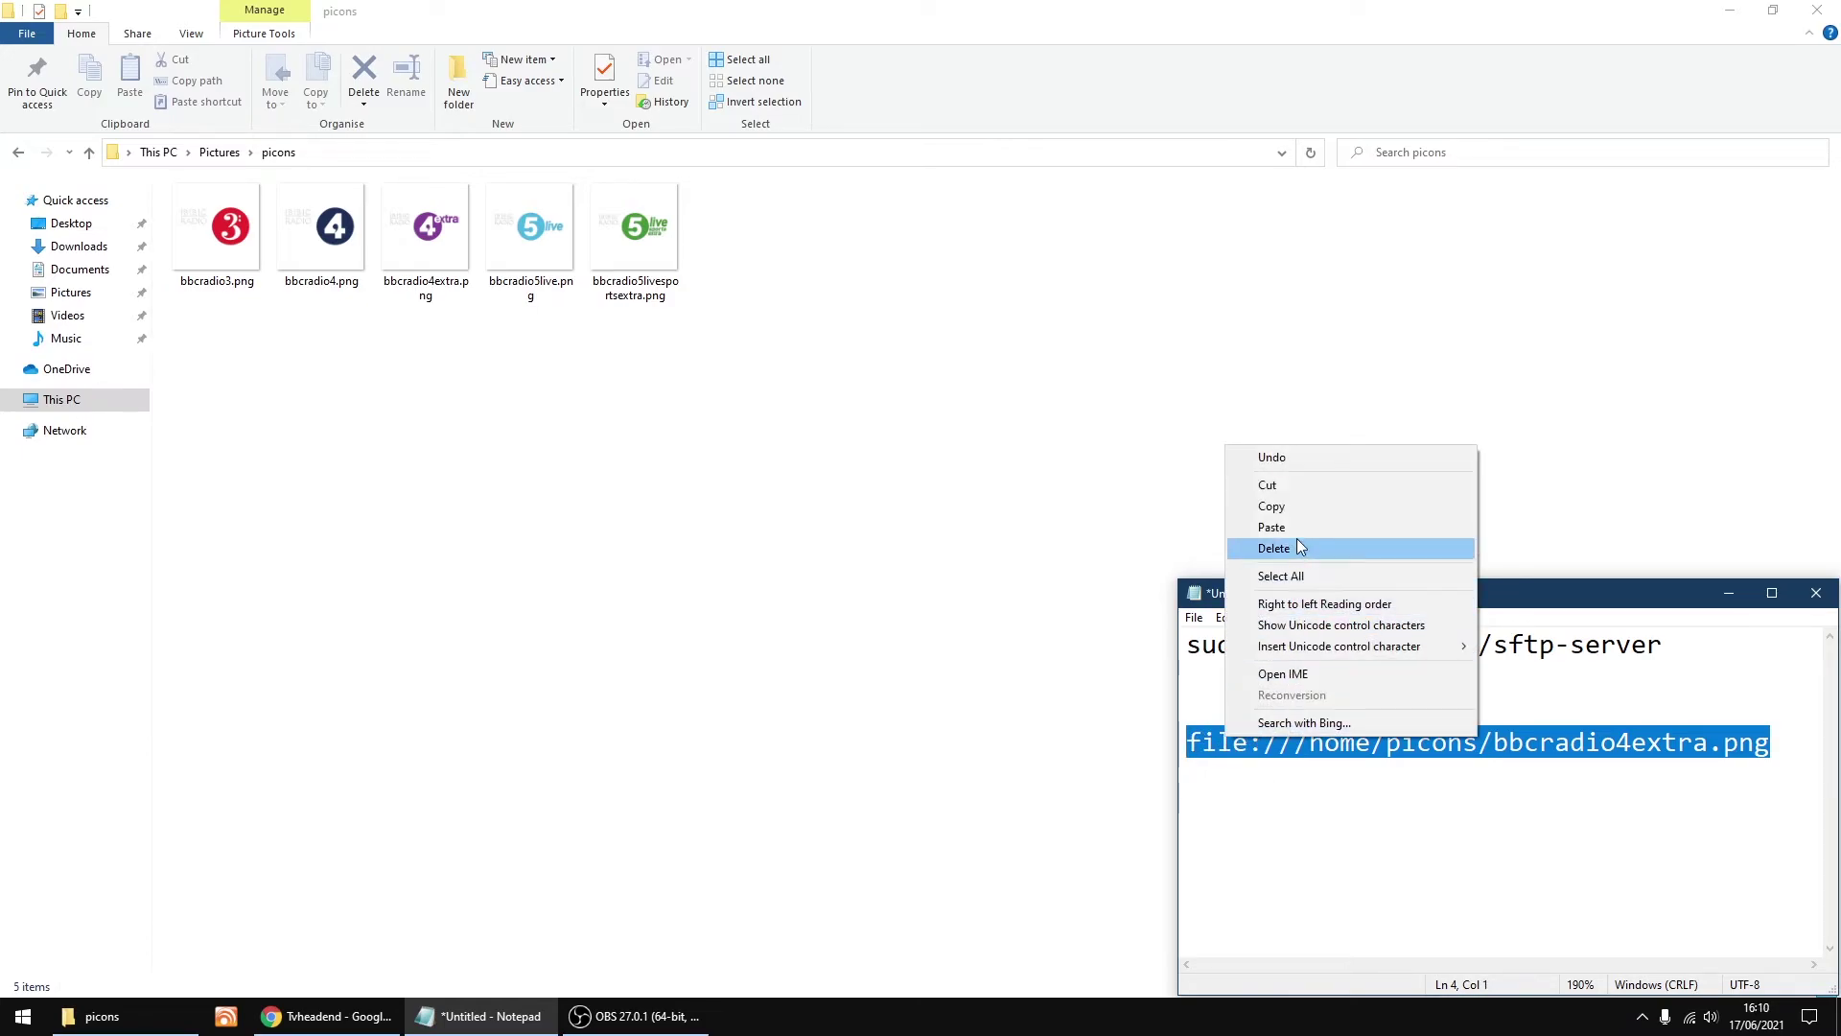
left_click(1298, 510)
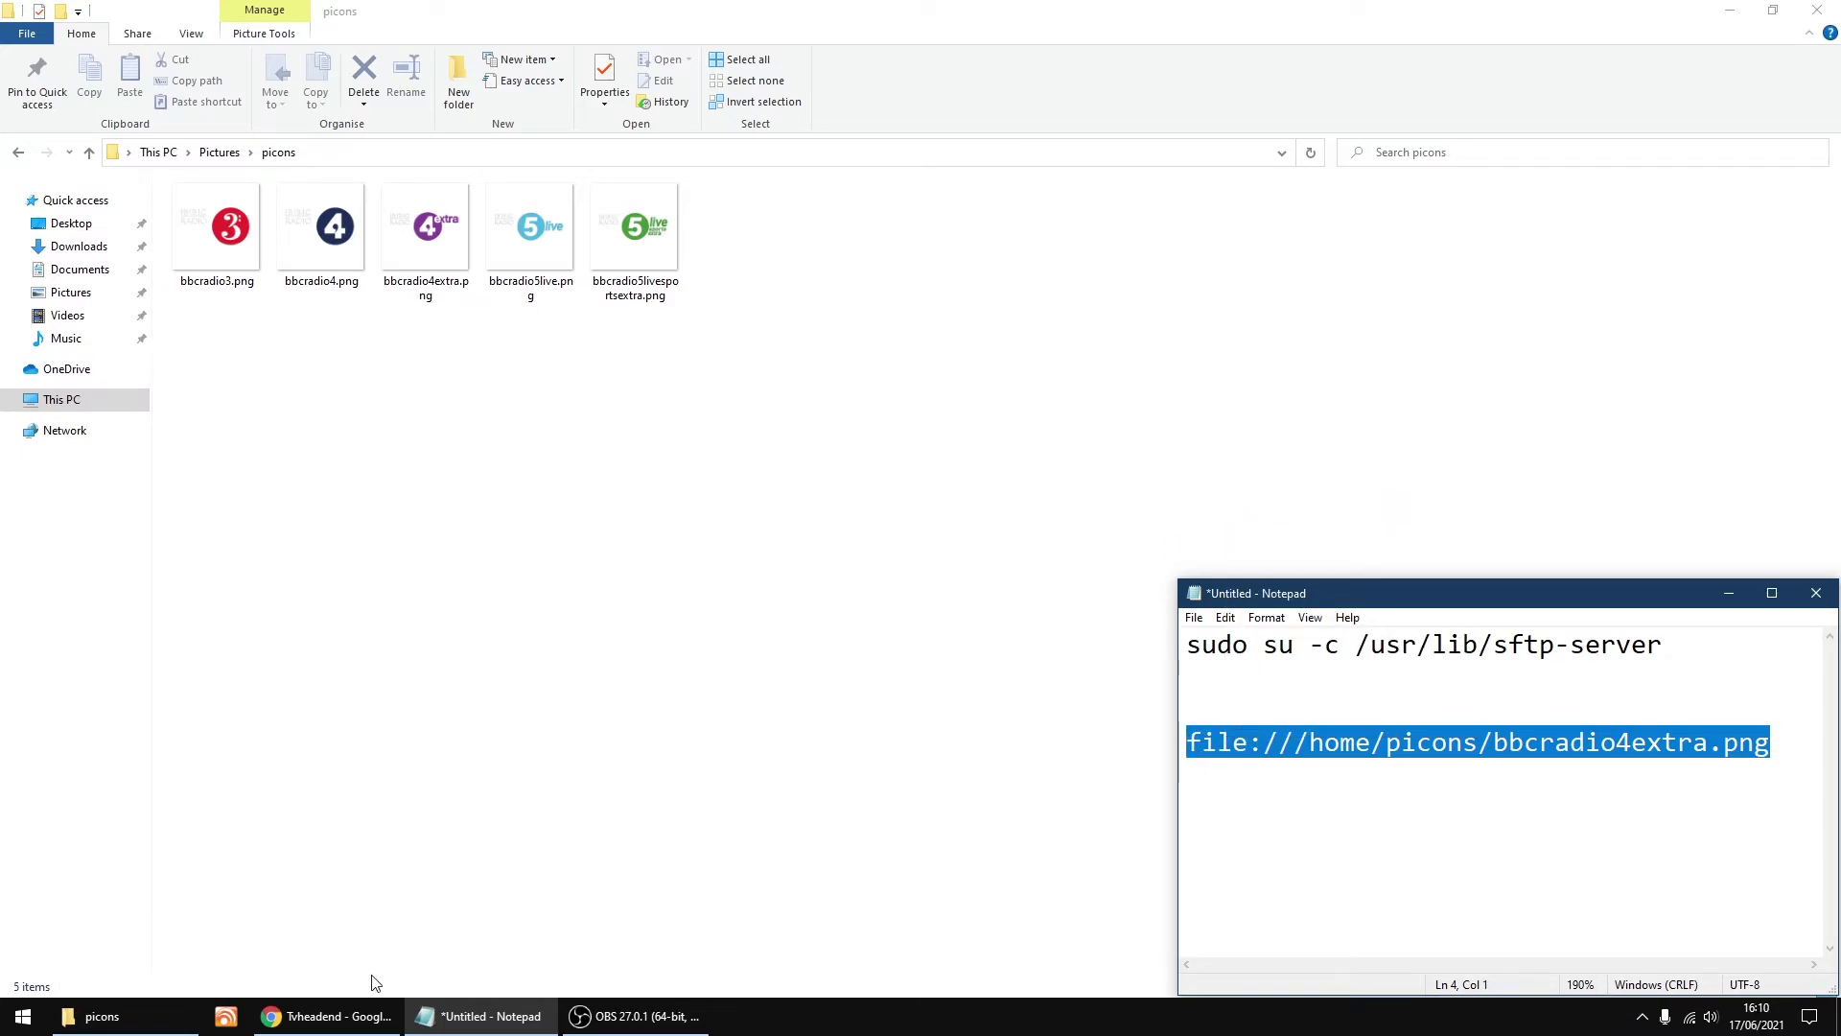
left_click(322, 1021)
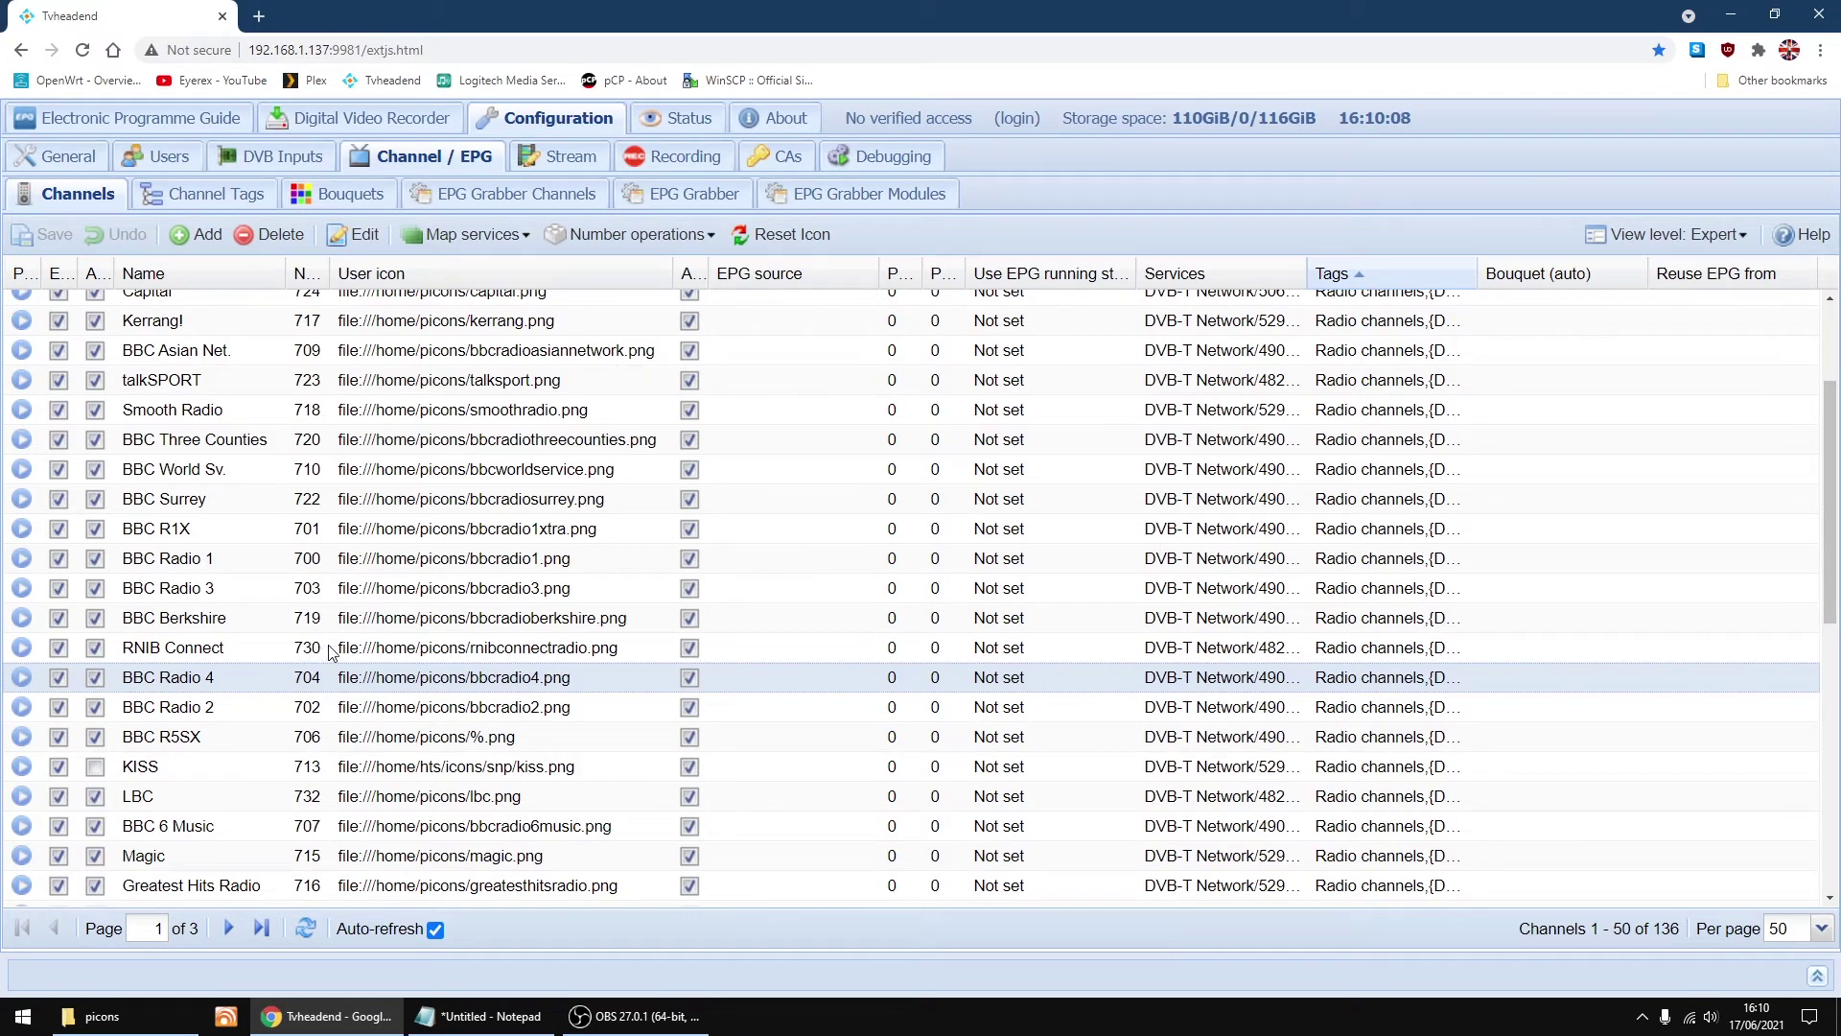
Step: Paste the bbcradio4extra.png path as BBC Radio 4 Ex's User icon, save, and minimise Chrome
scroll(331, 651, "down", 2)
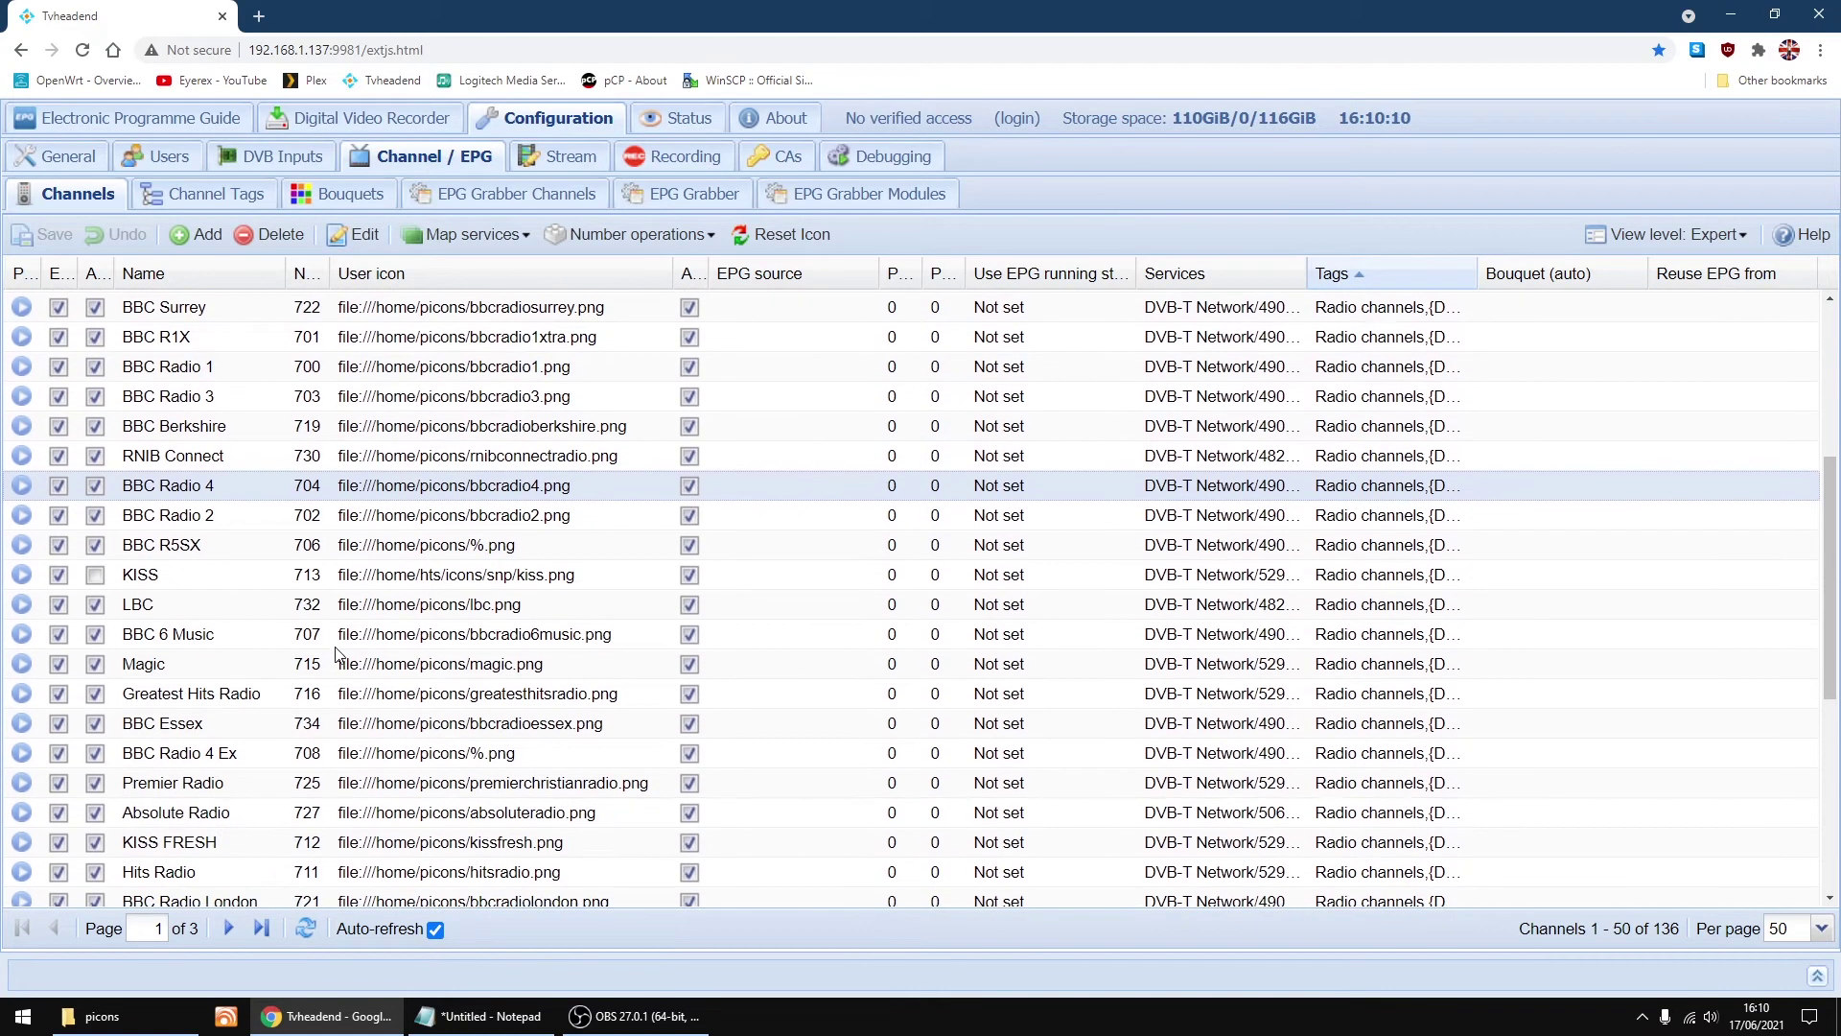
left_click(165, 763)
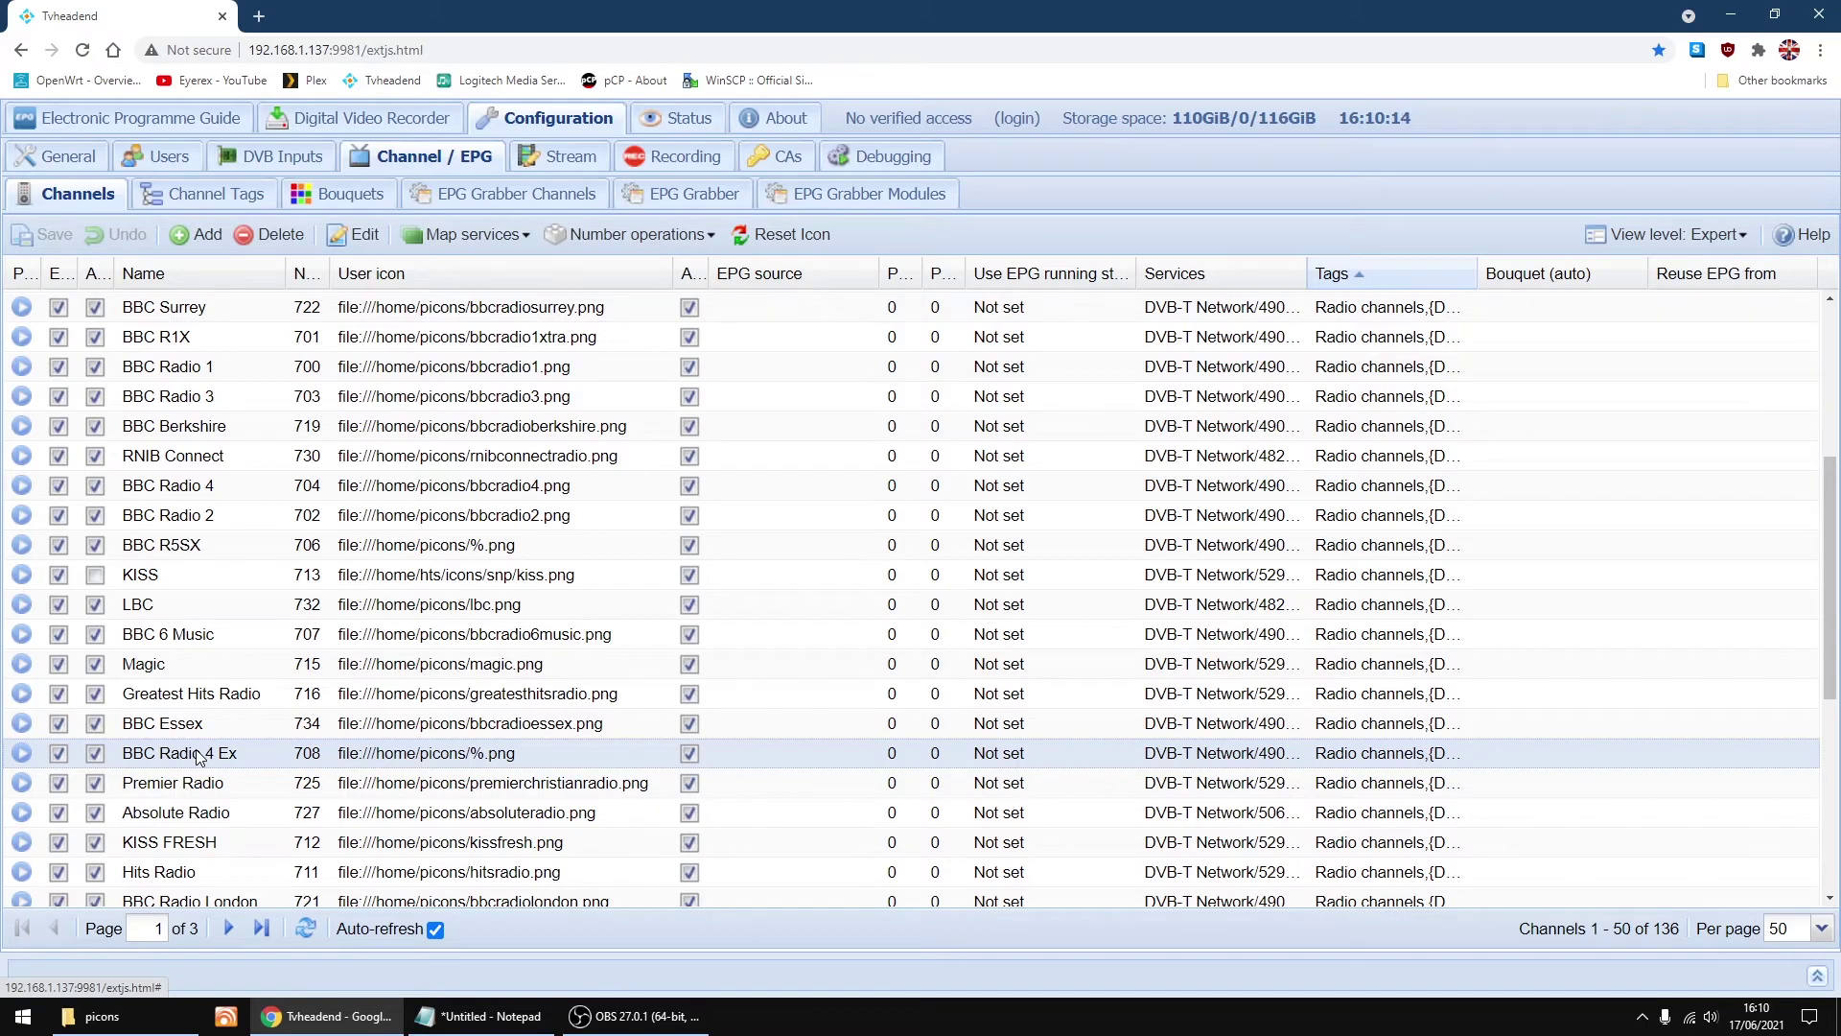
left_click(360, 239)
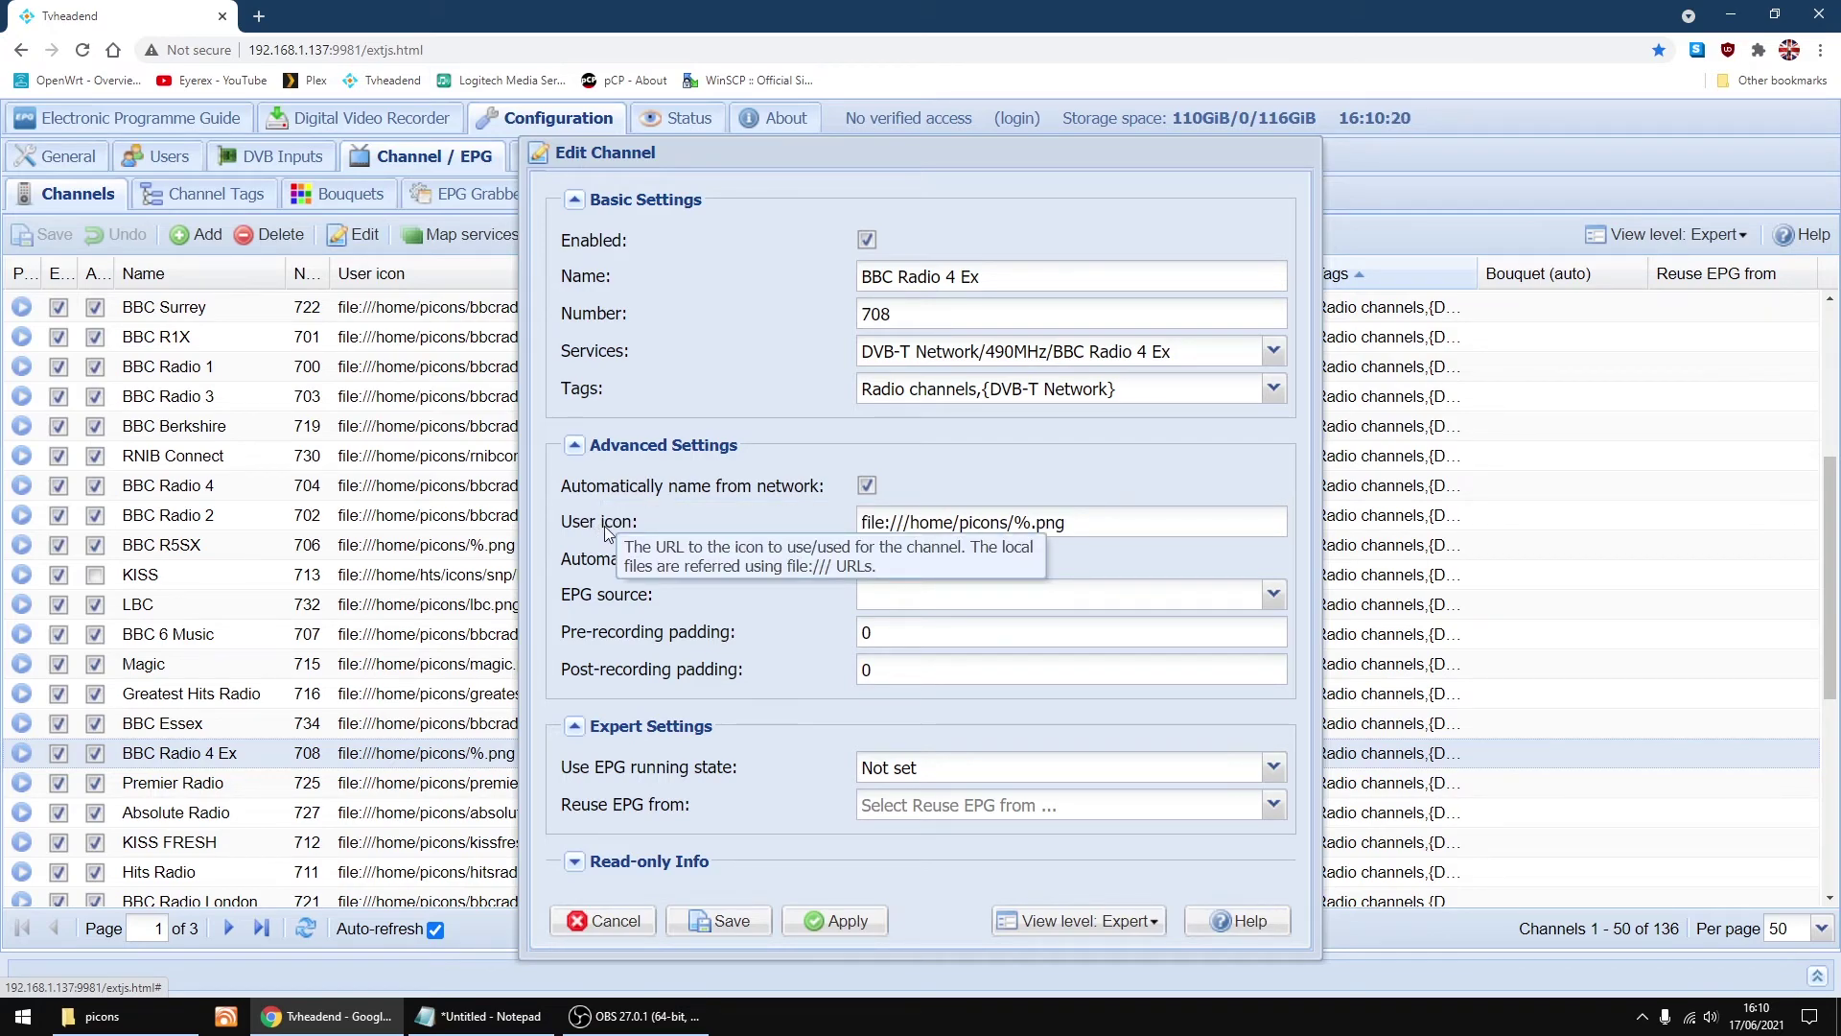
left_click_drag(1089, 523, 843, 526)
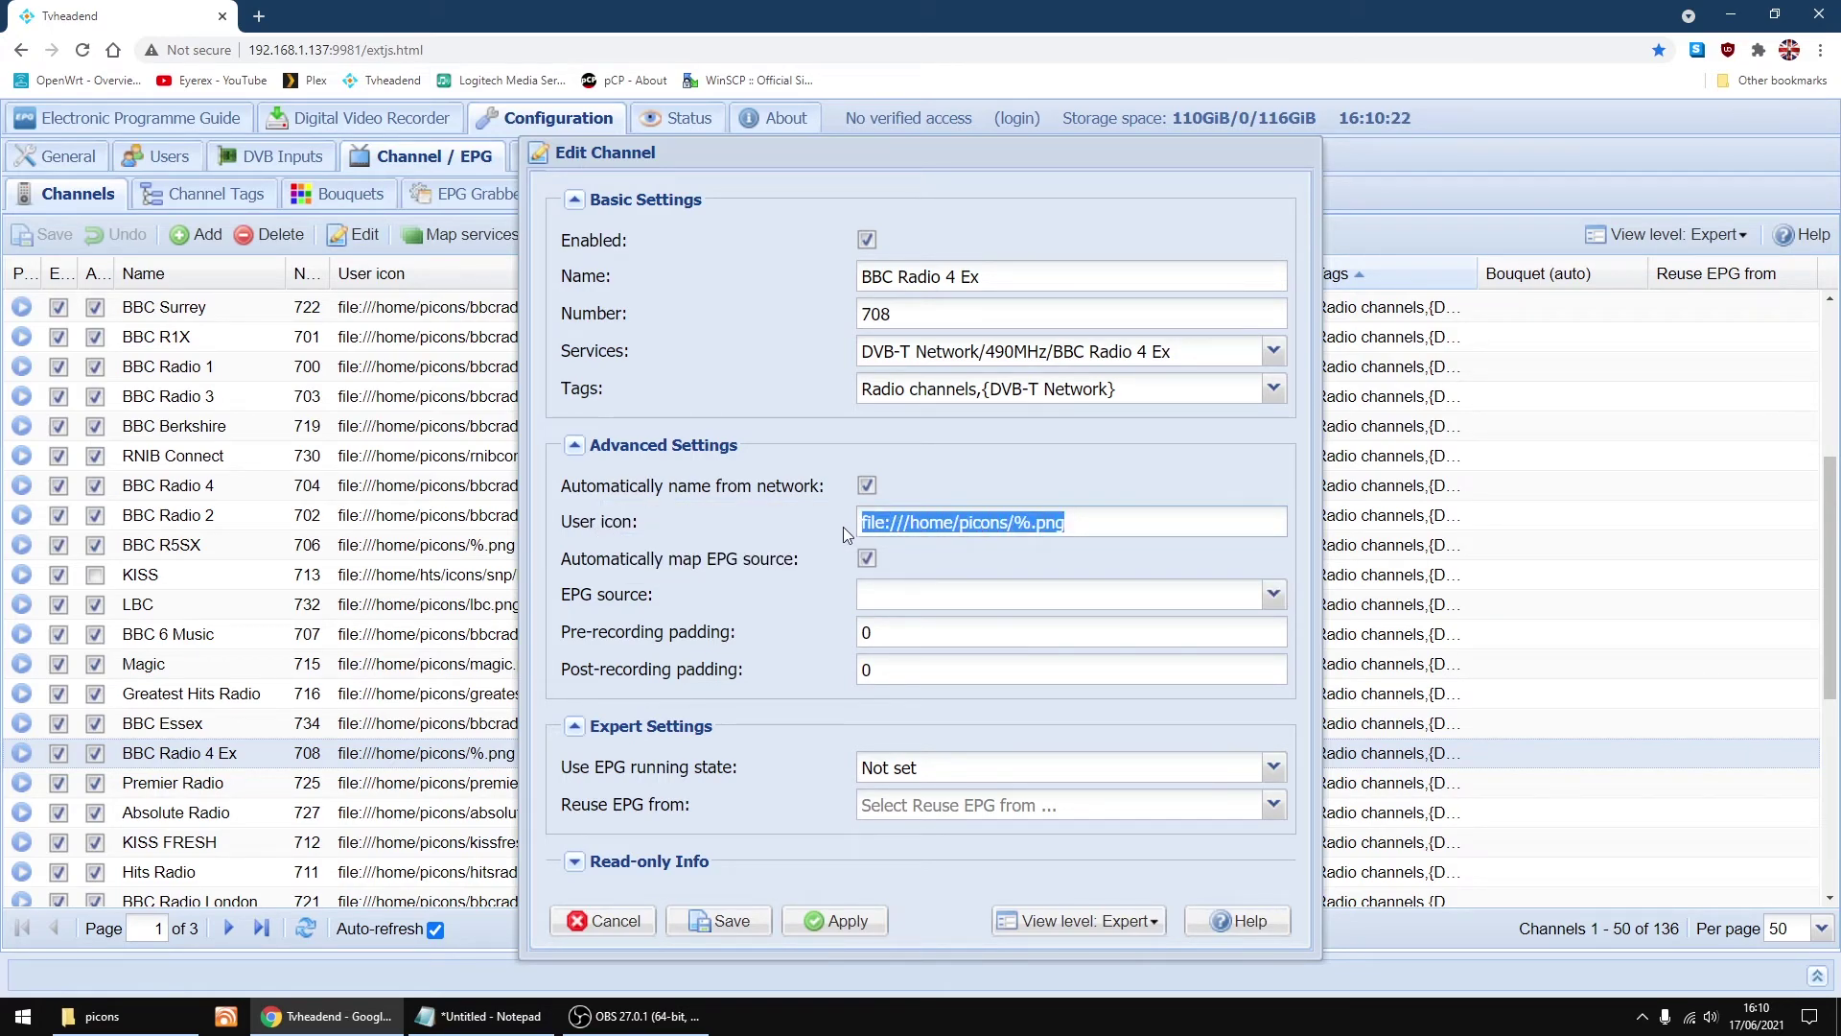
right_click(906, 523)
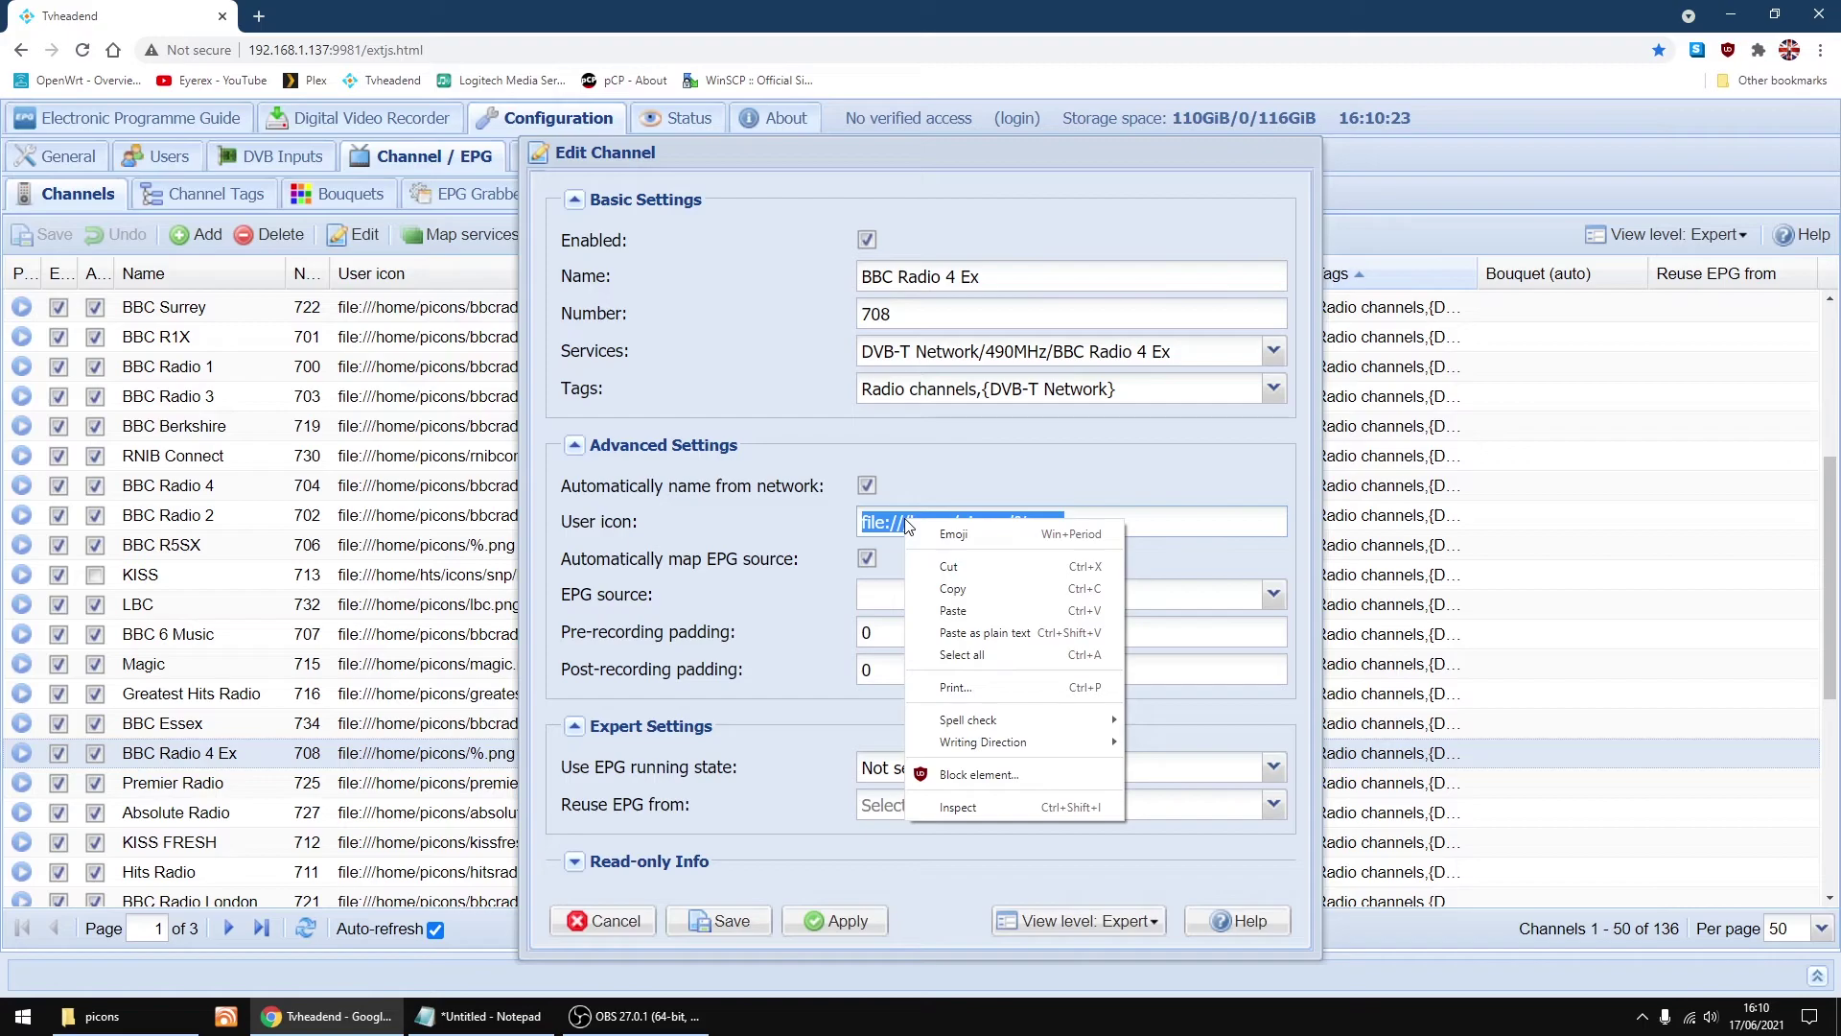
left_click(959, 611)
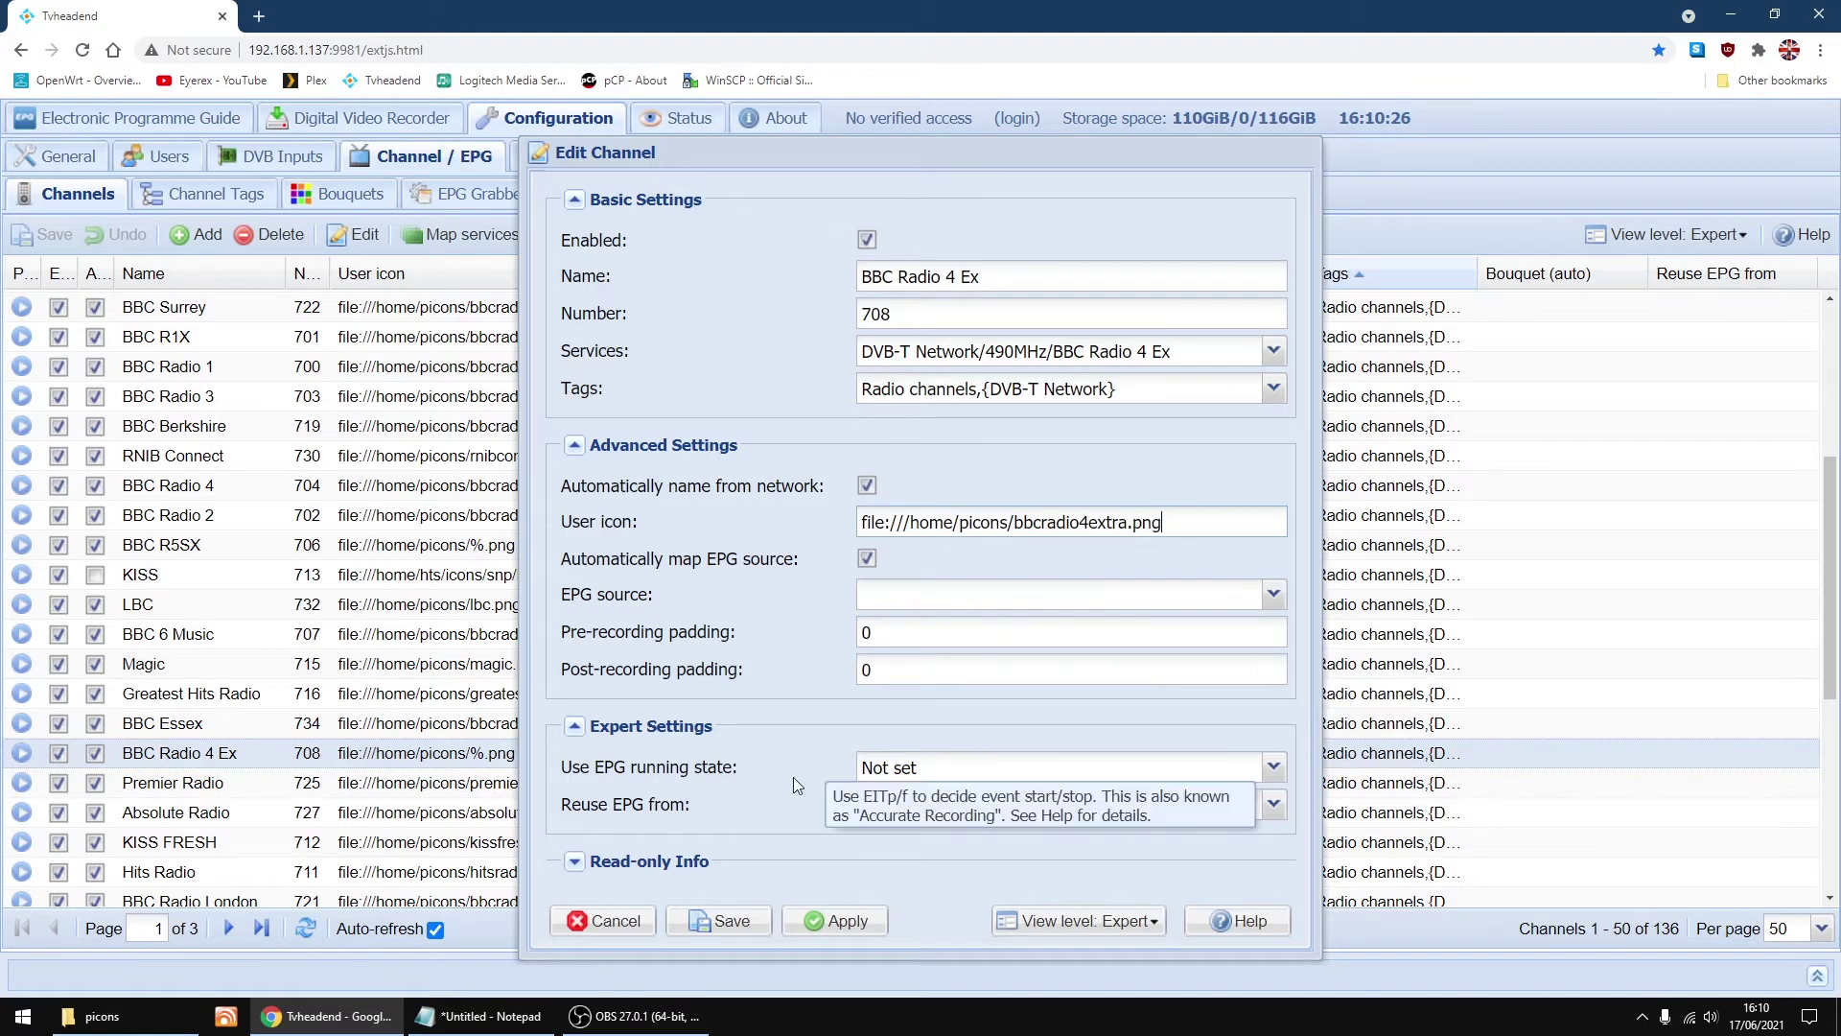
left_click(735, 922)
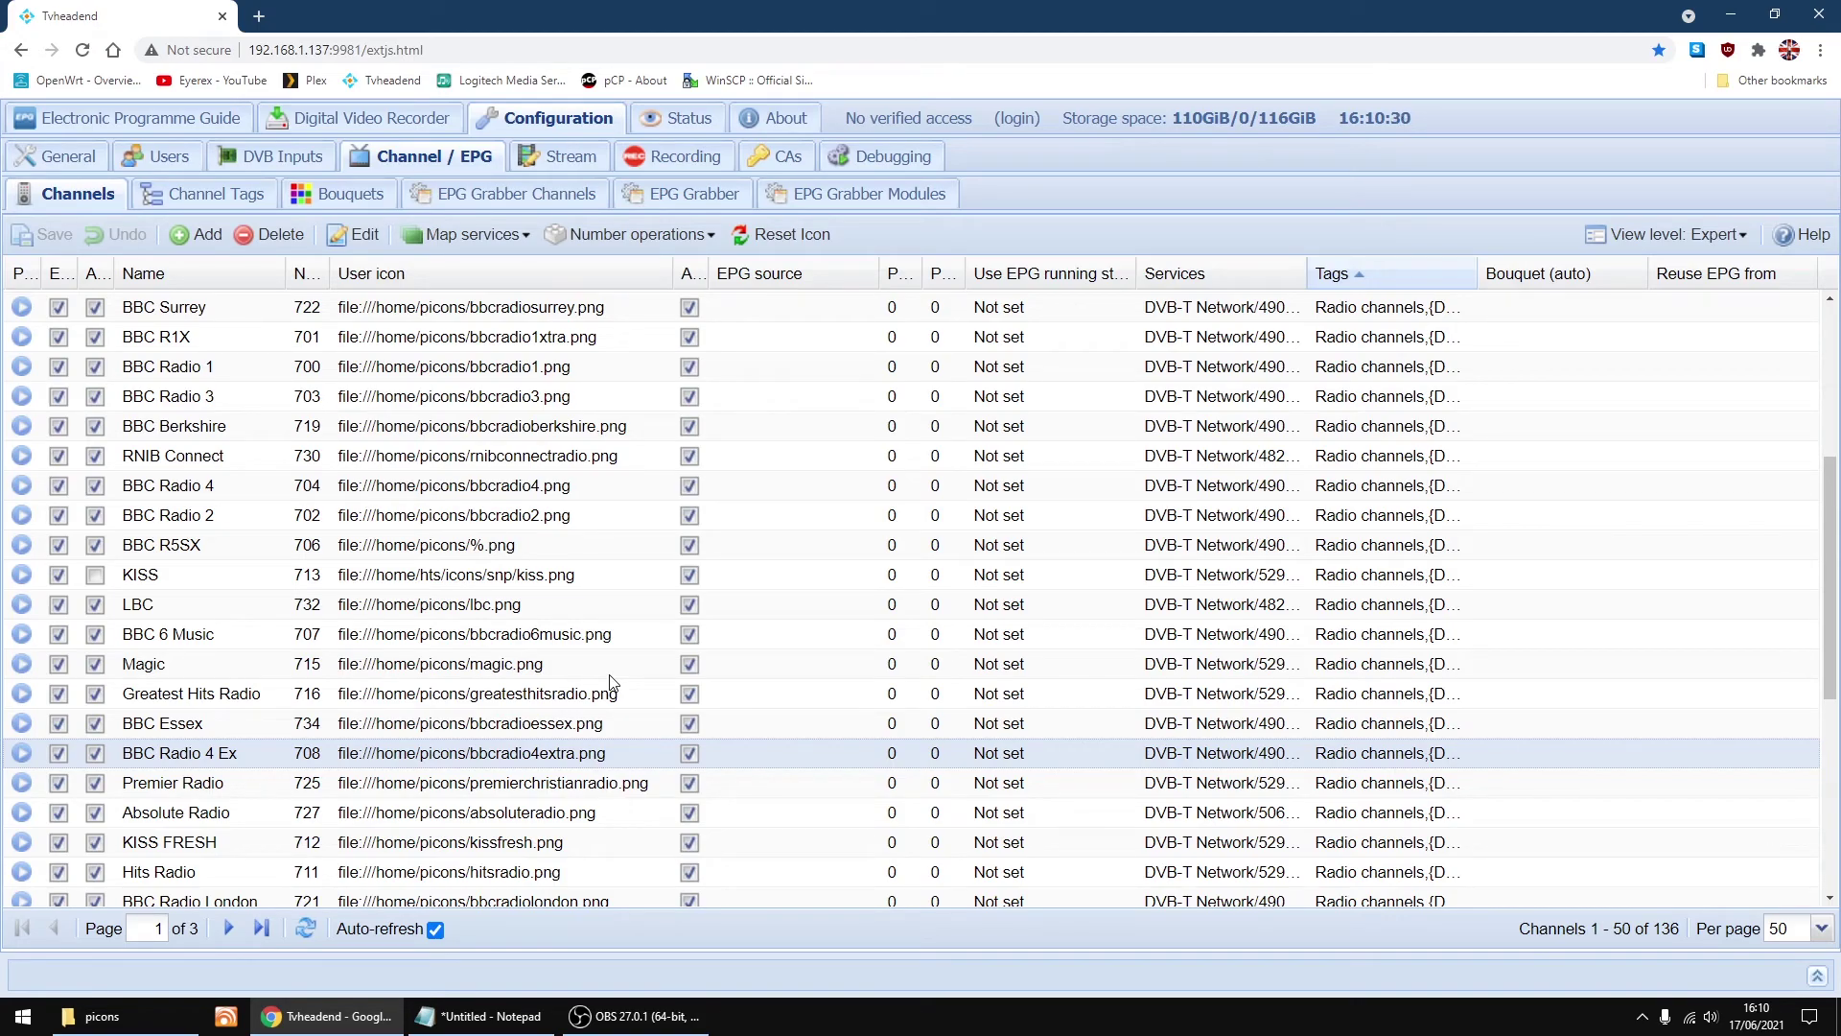
left_click(1730, 16)
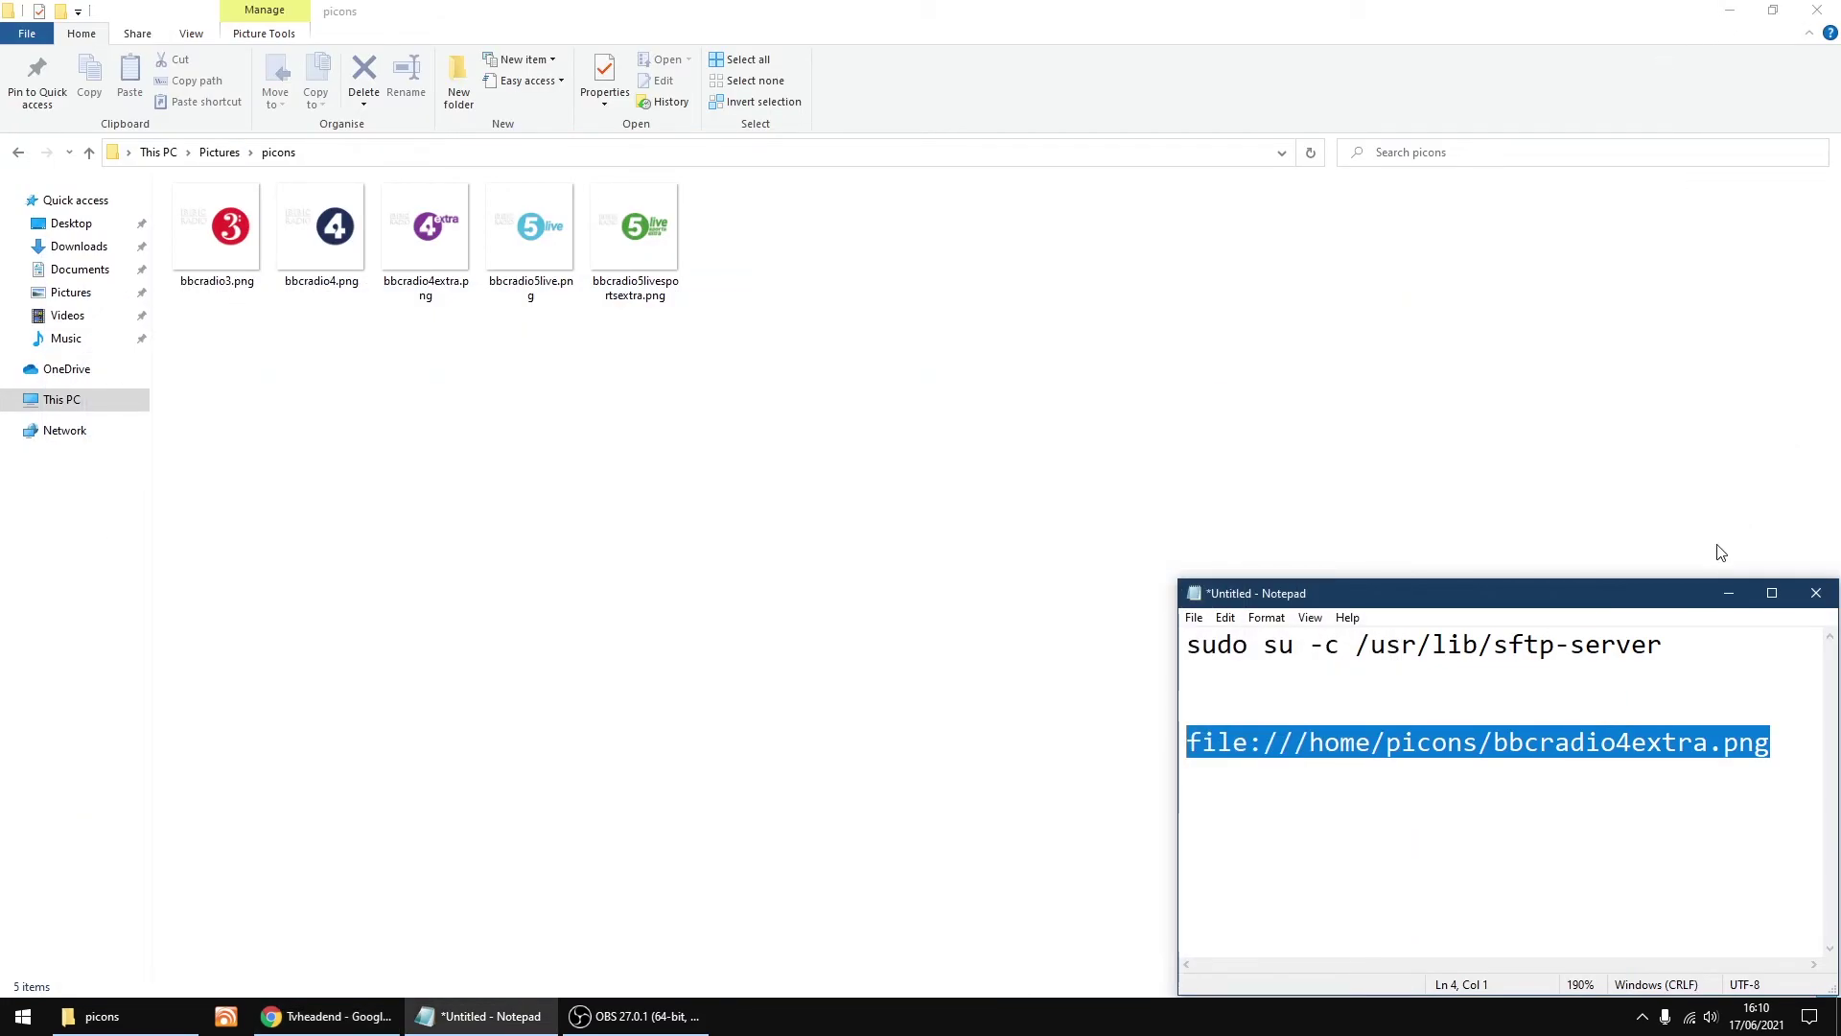
Step: Minimise the Notepad window and the picons folder window
left_click(1730, 593)
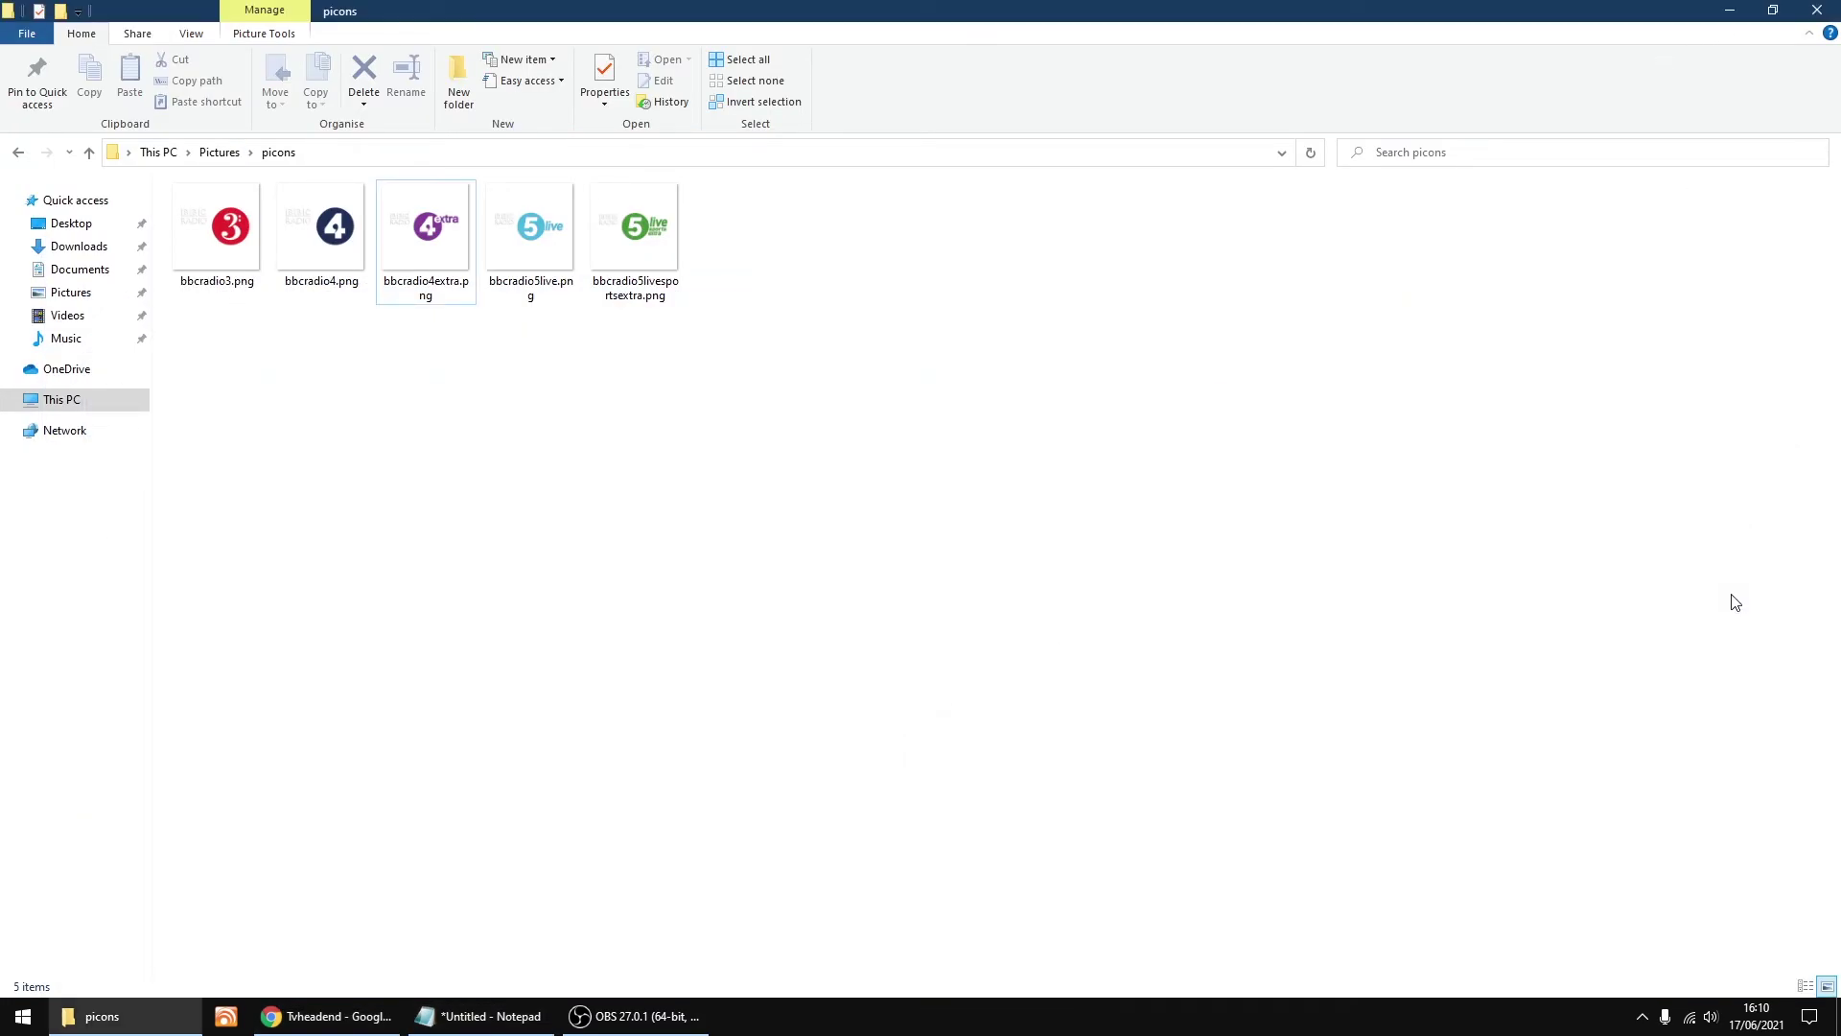
left_click(1732, 11)
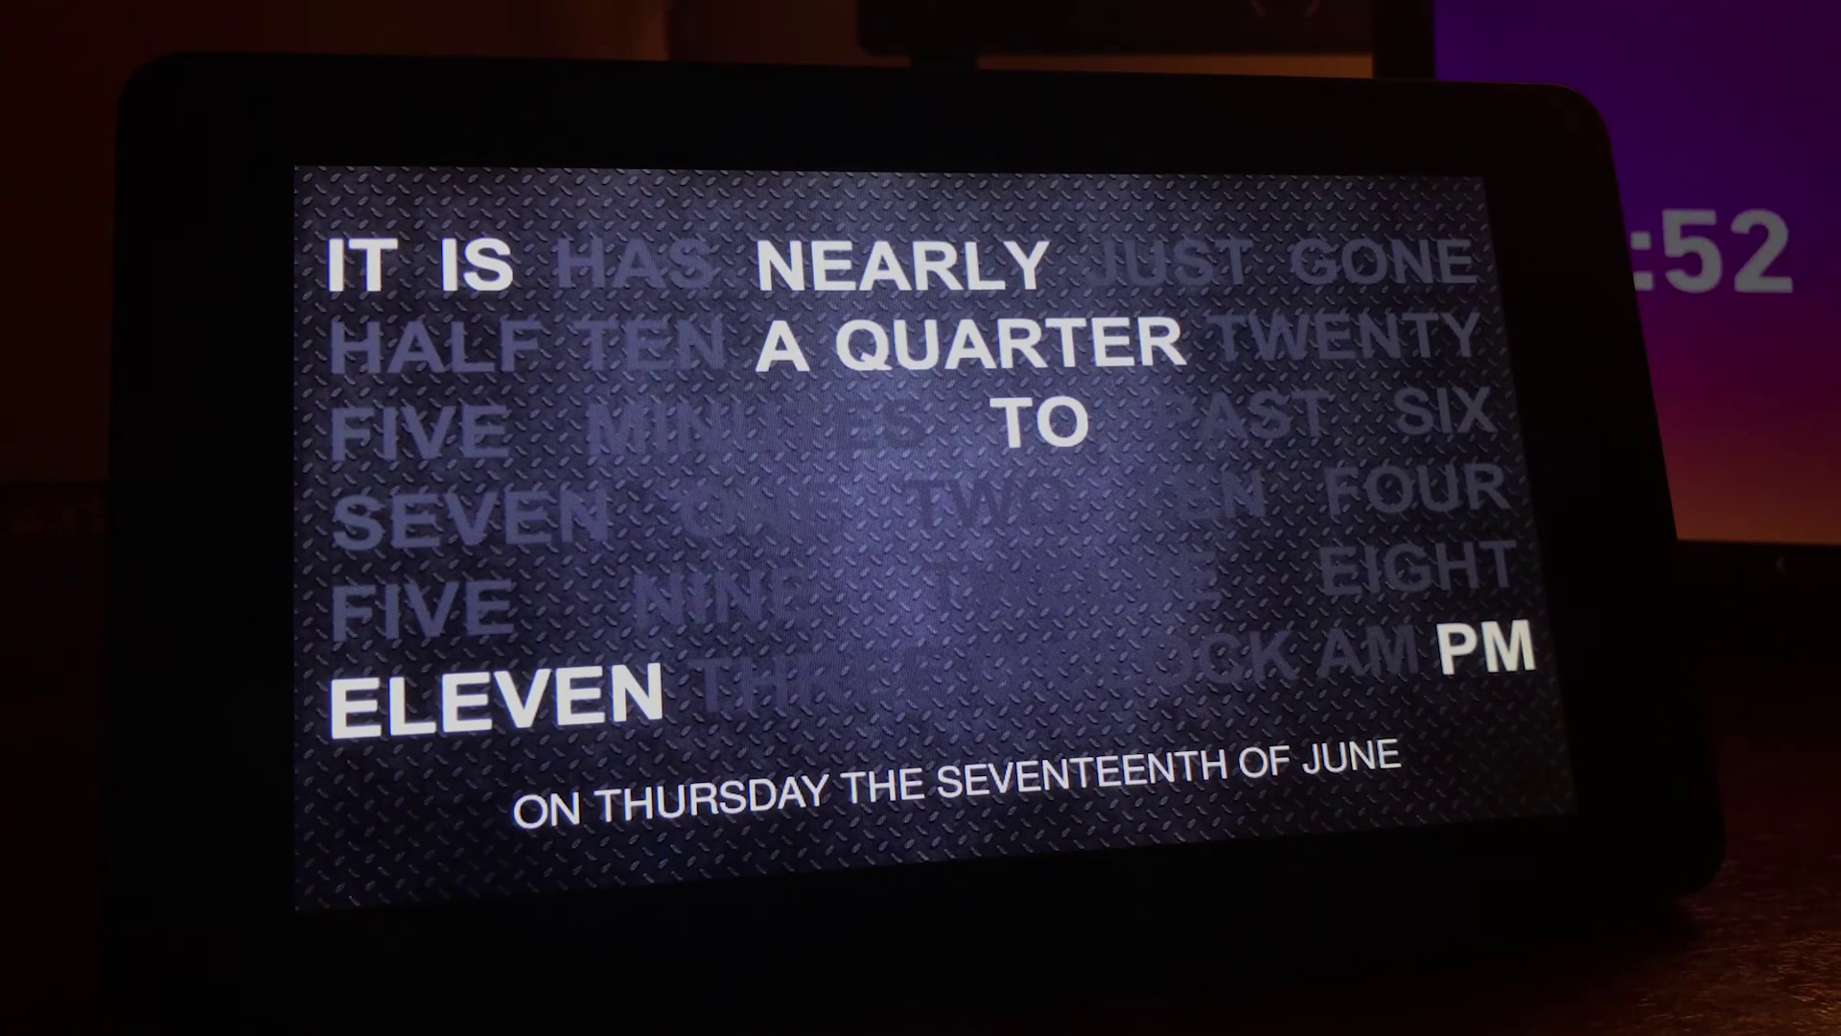
Step: Wake the player and play BBC 6 Music via My Apps > TVH > Radio channels
left_click(470, 431)
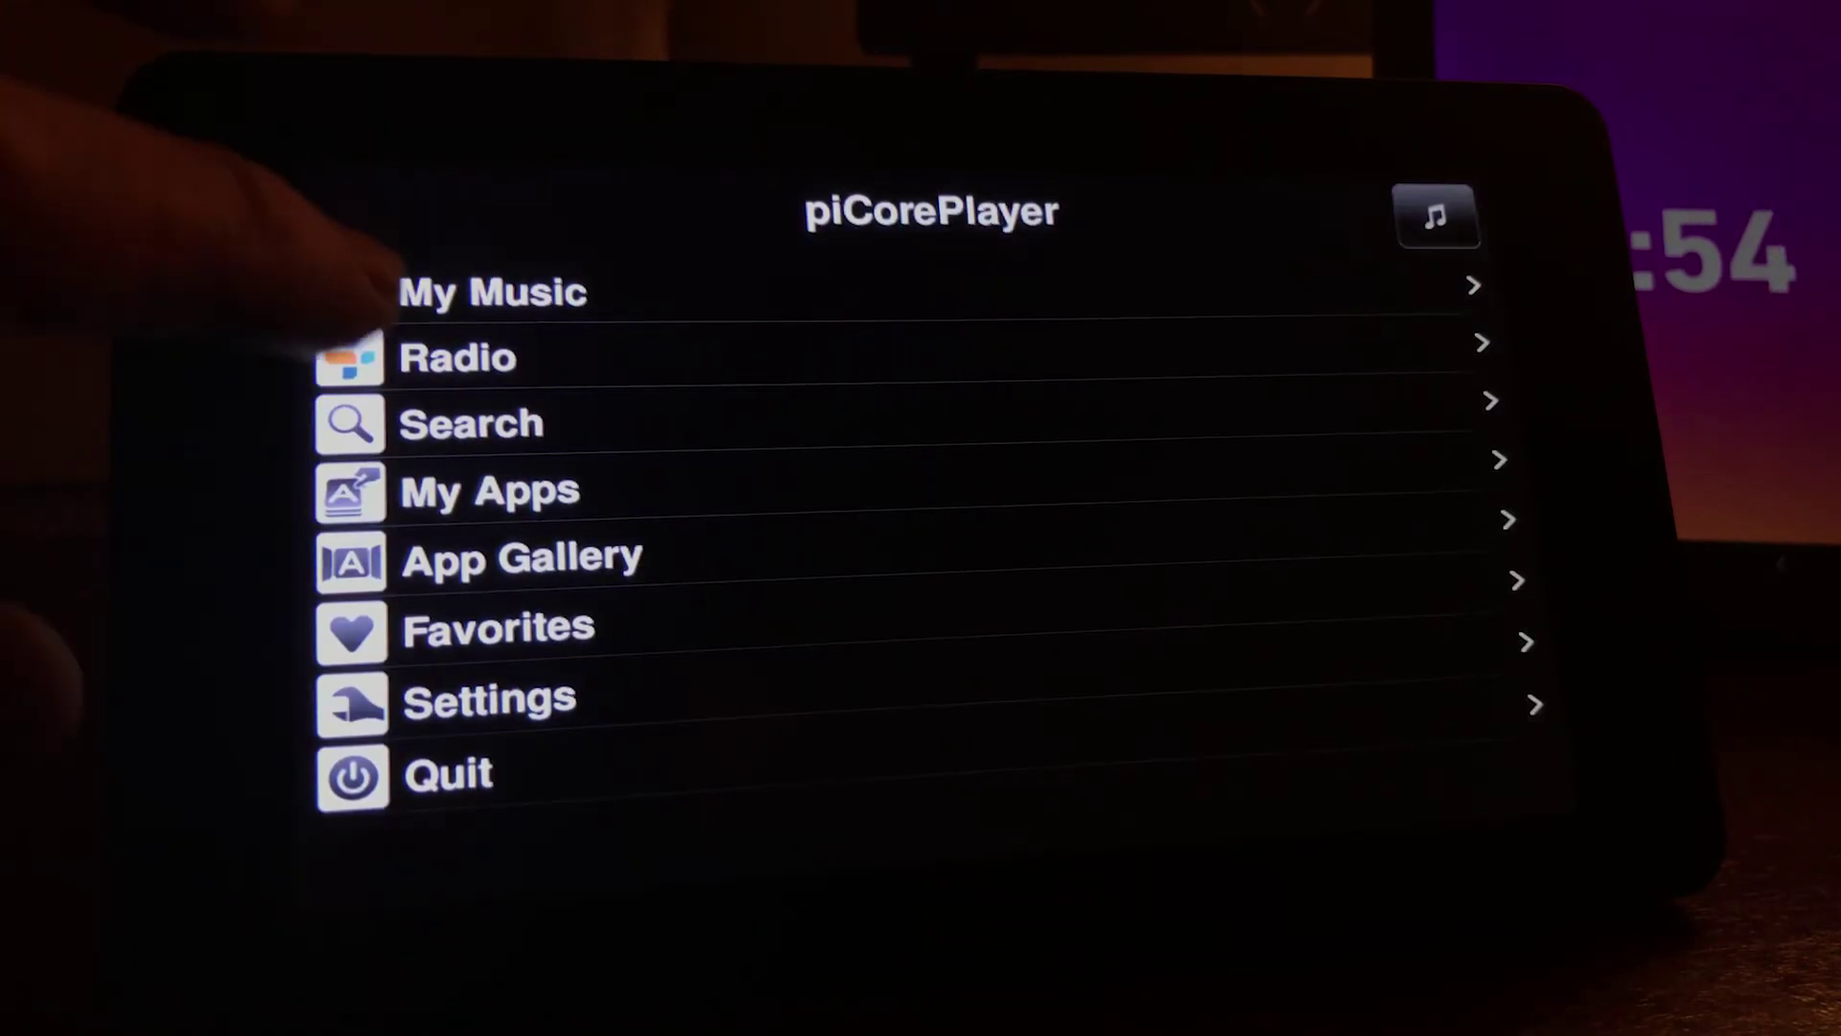
left_click(480, 489)
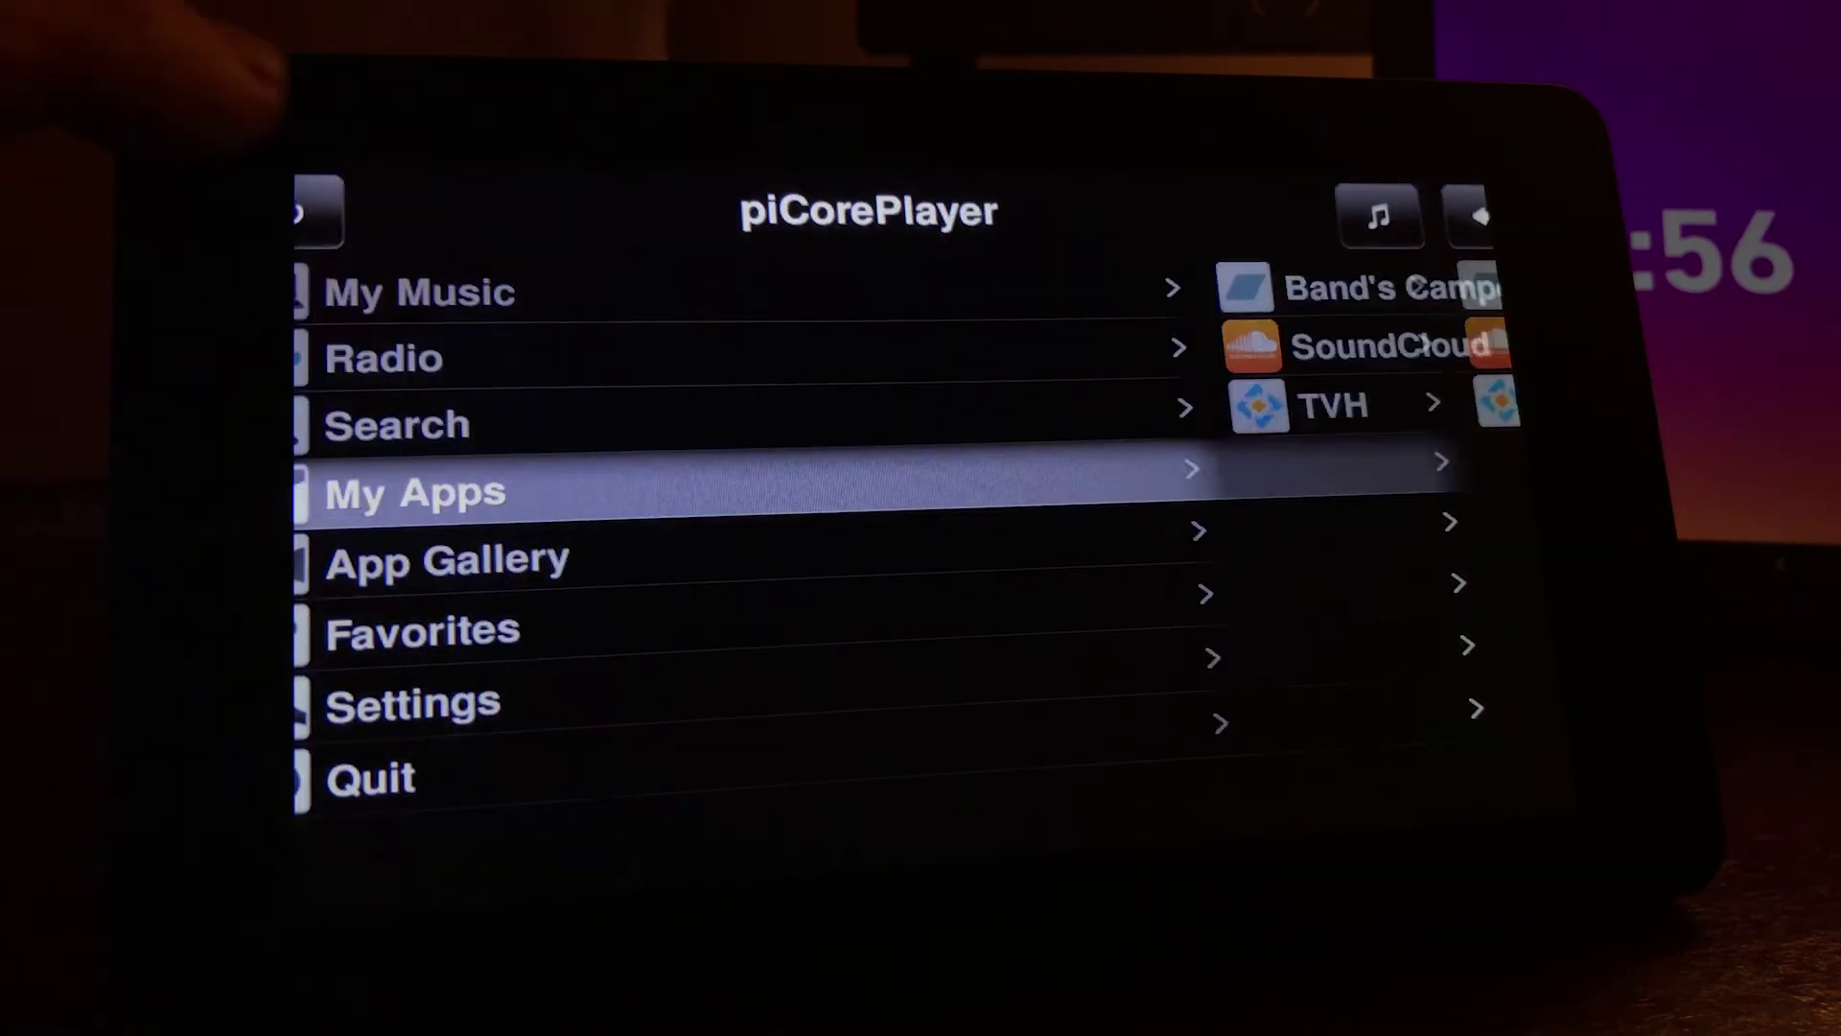
left_click(460, 422)
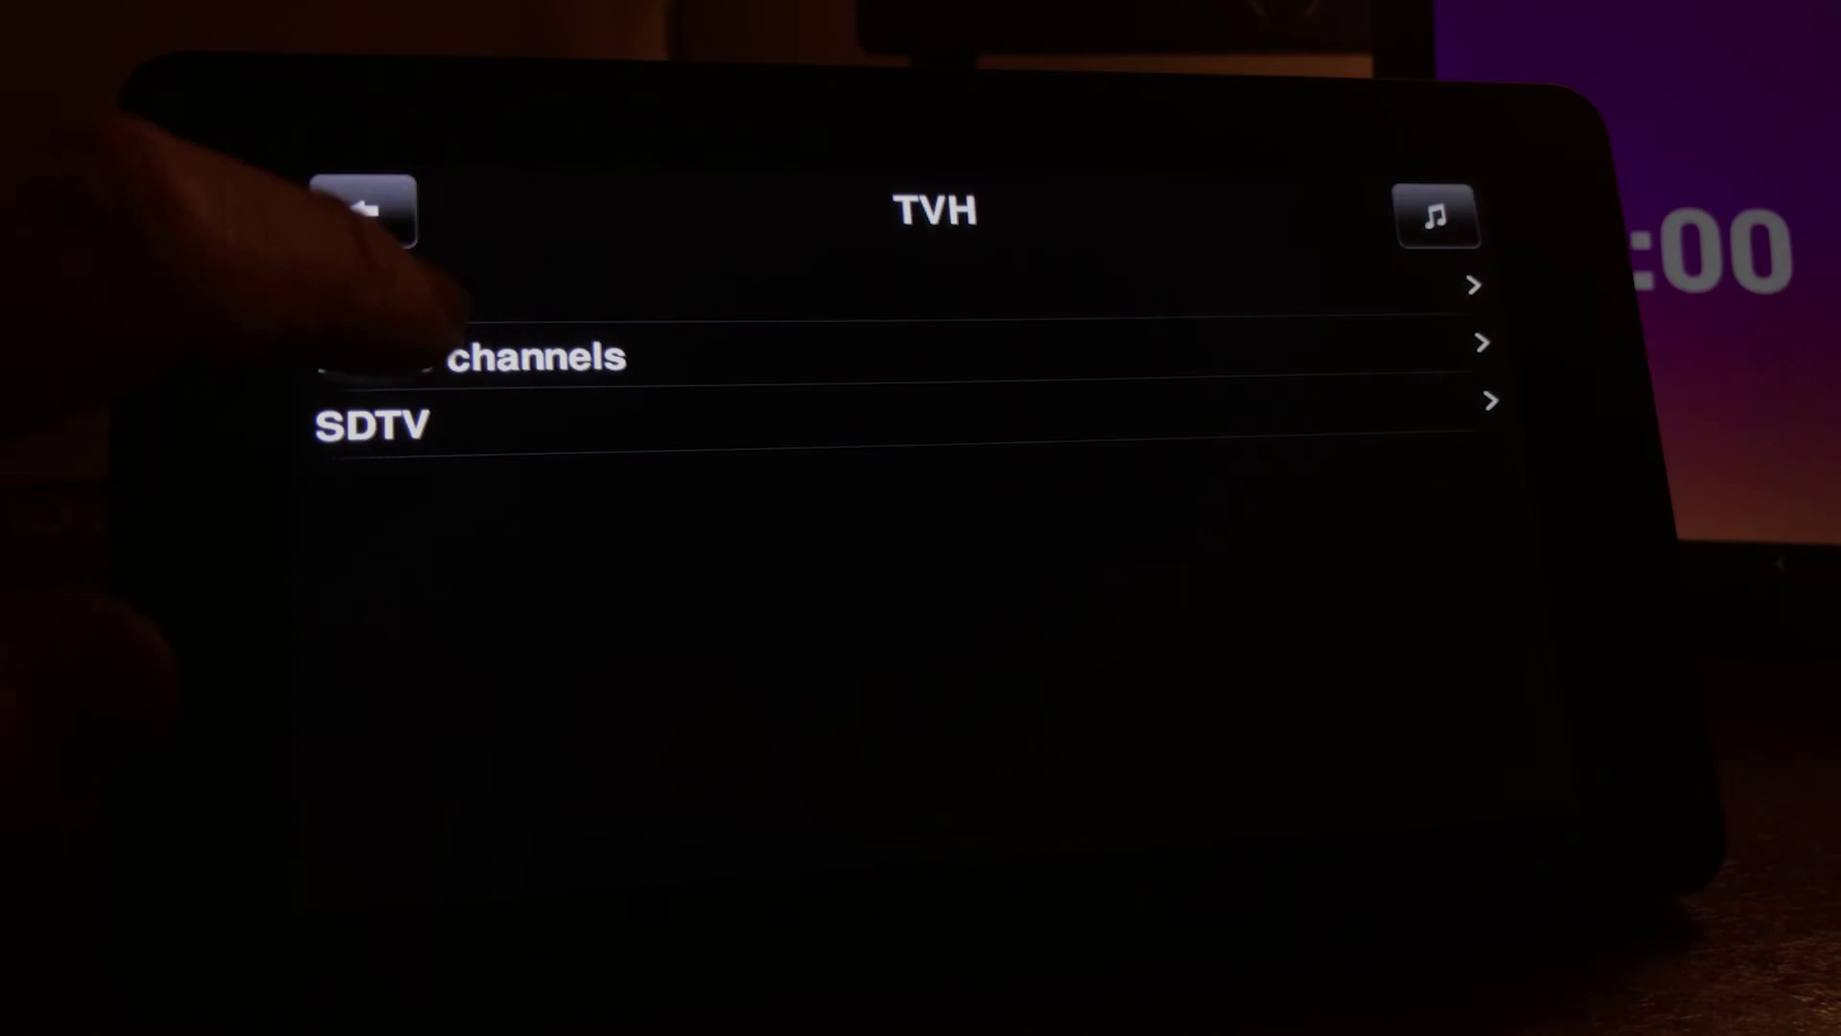
left_click(461, 357)
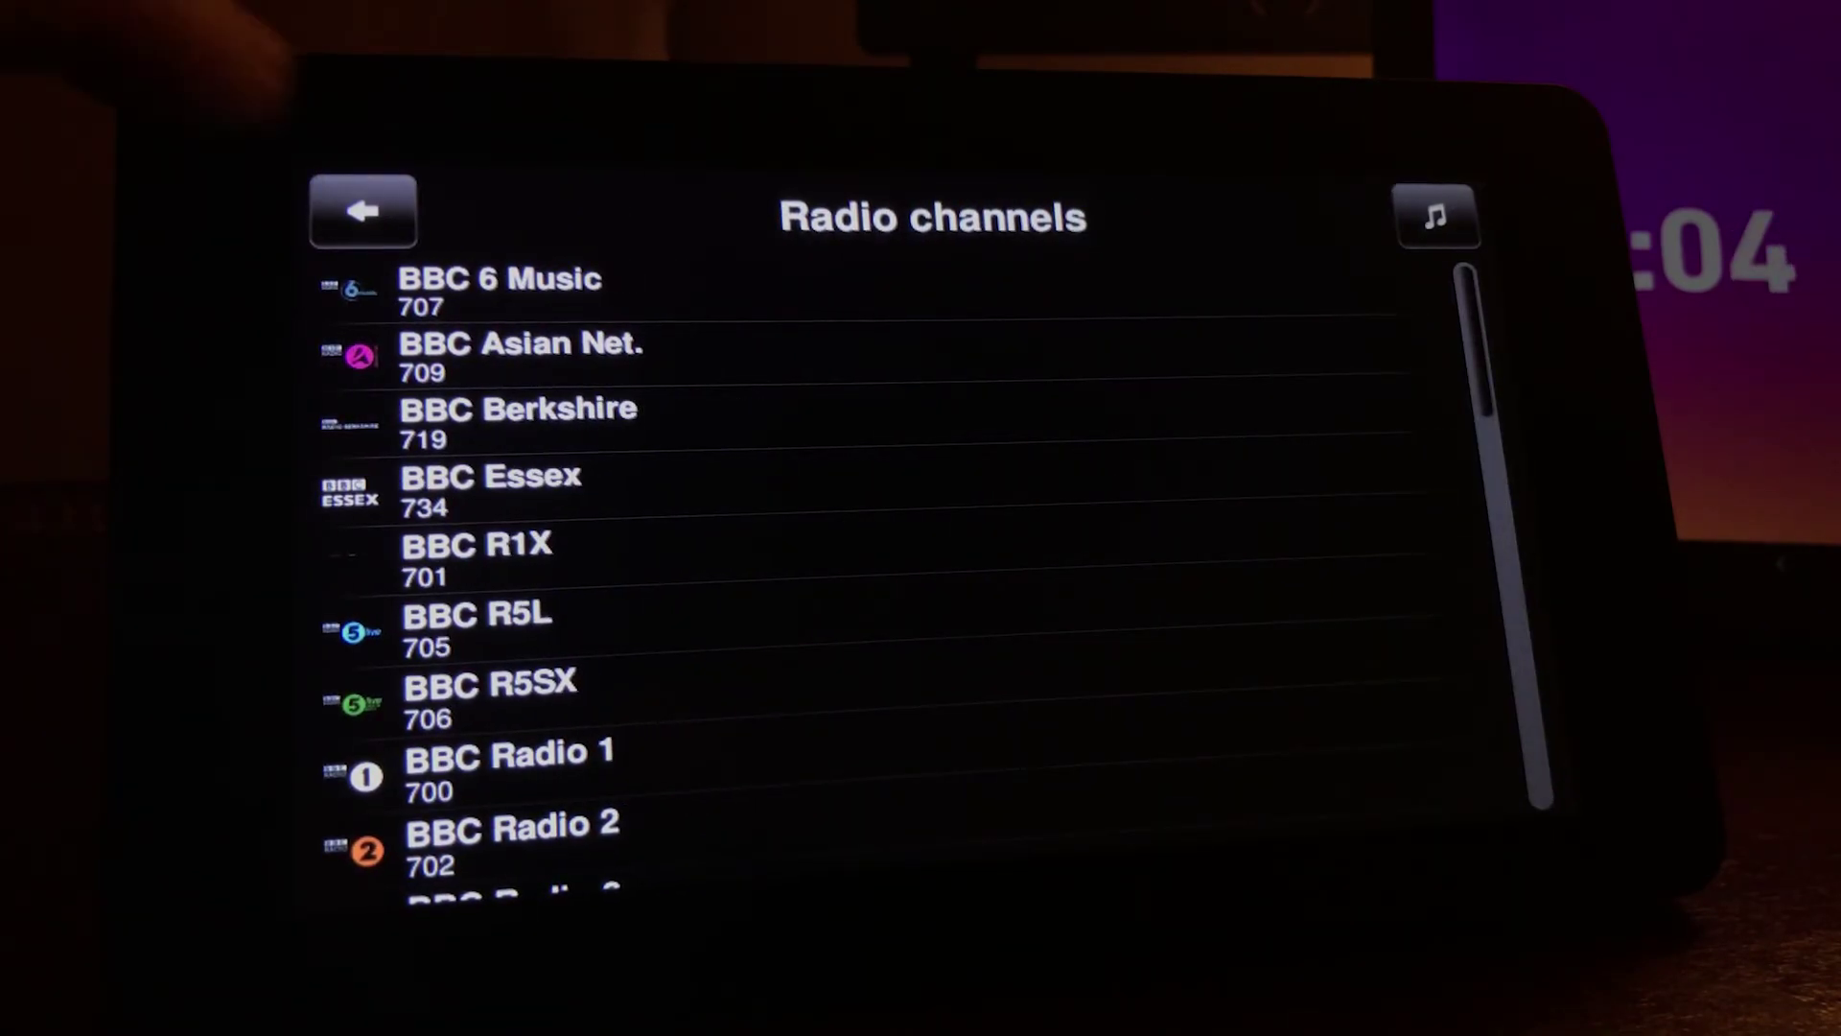
left_click(460, 292)
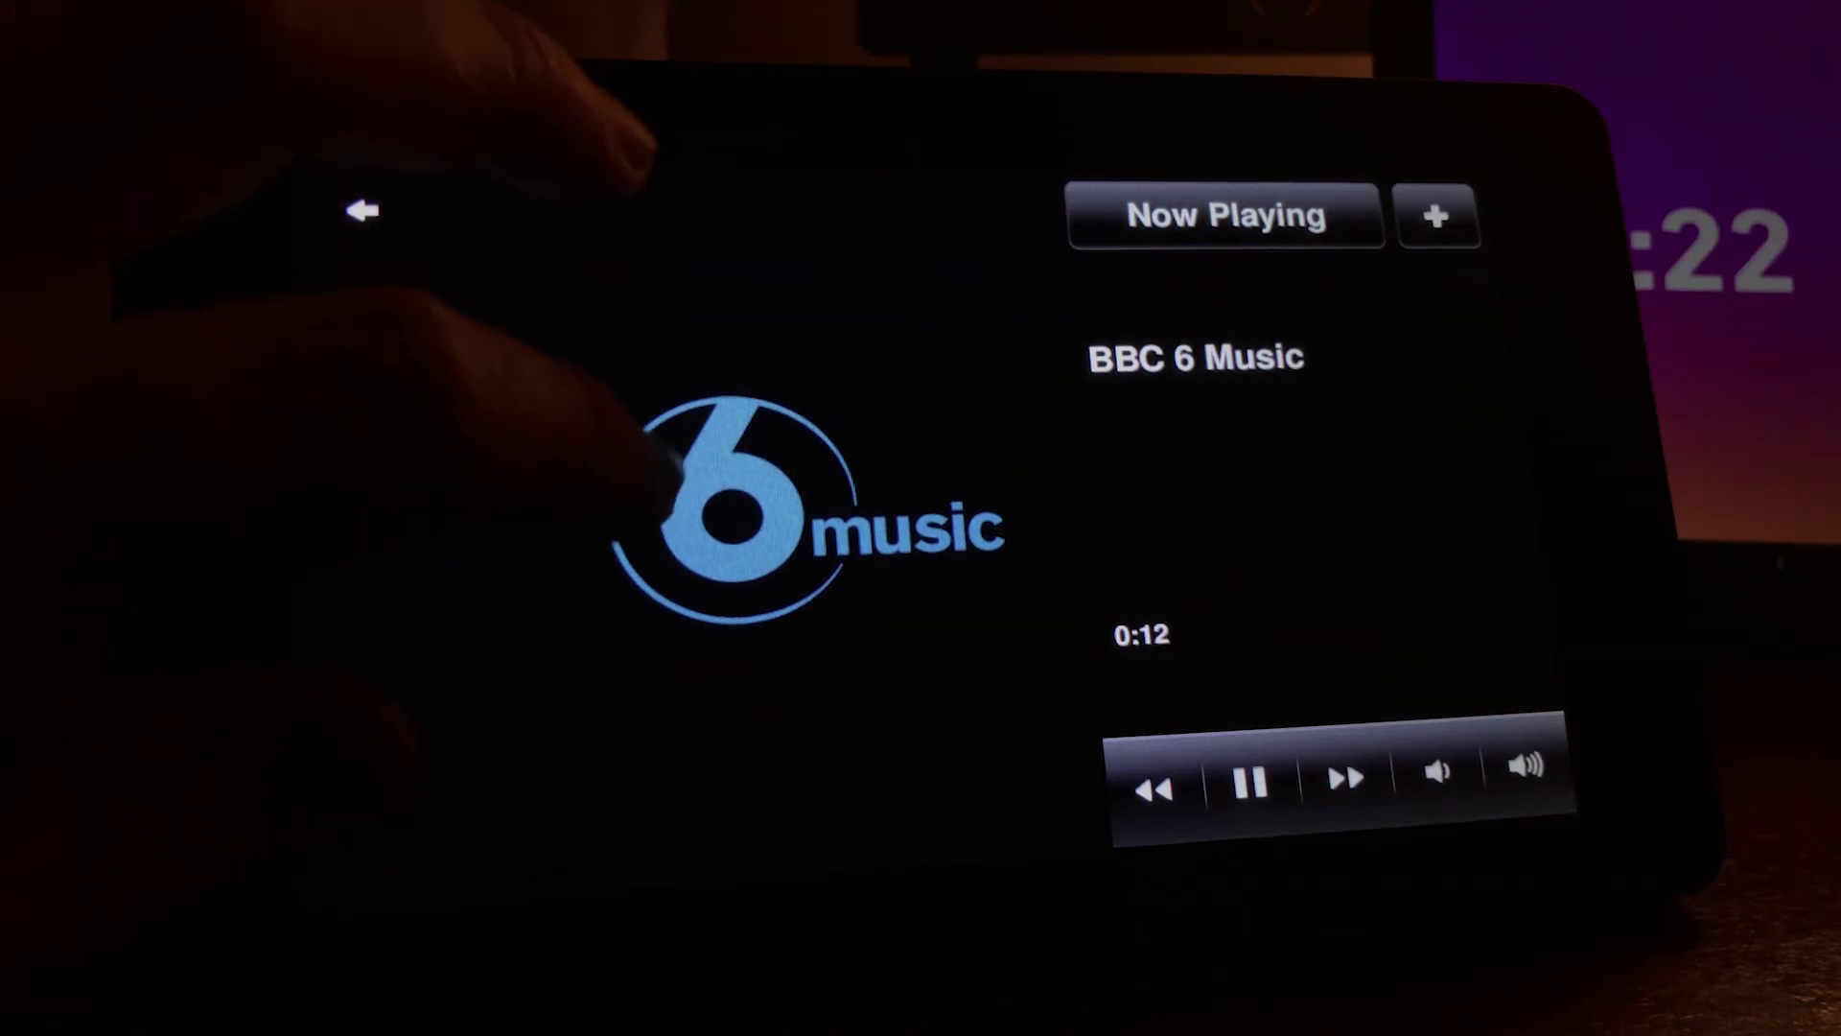
Step: Cycle the now-playing display through wide and spectrum views back to the station artwork
left_click(671, 472)
left_click(585, 393)
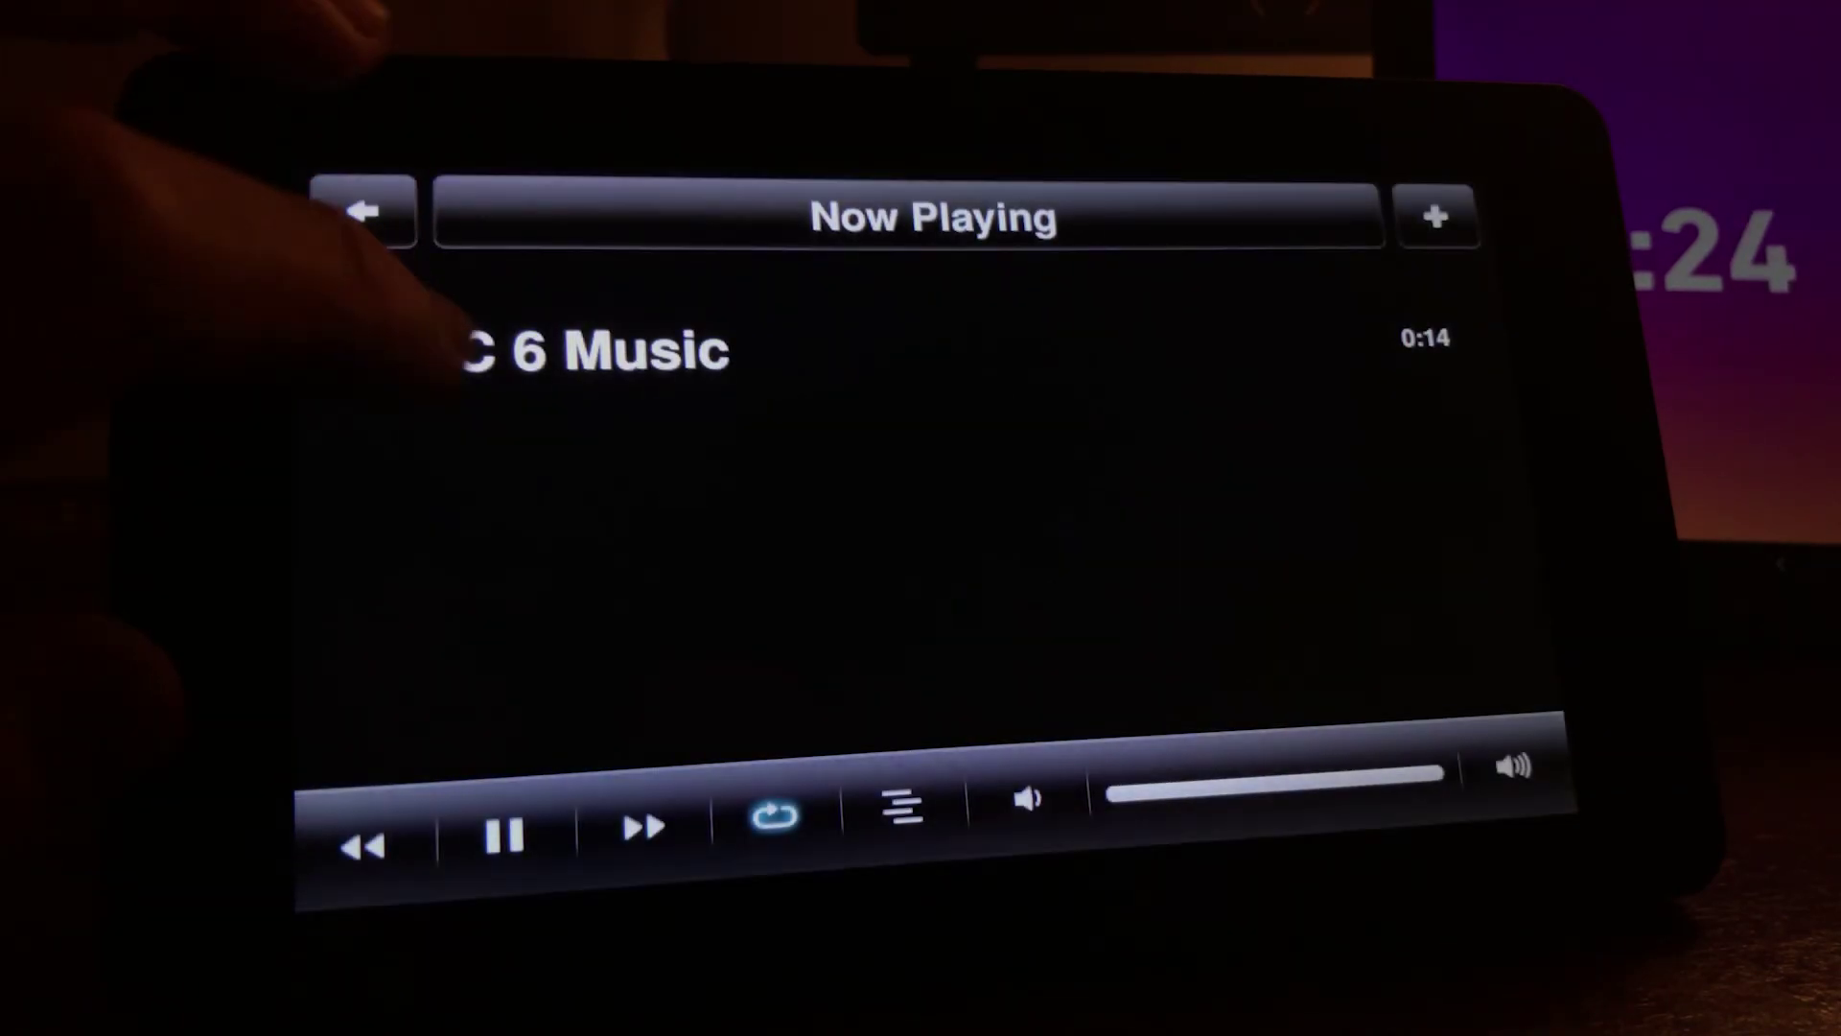
left_click(479, 365)
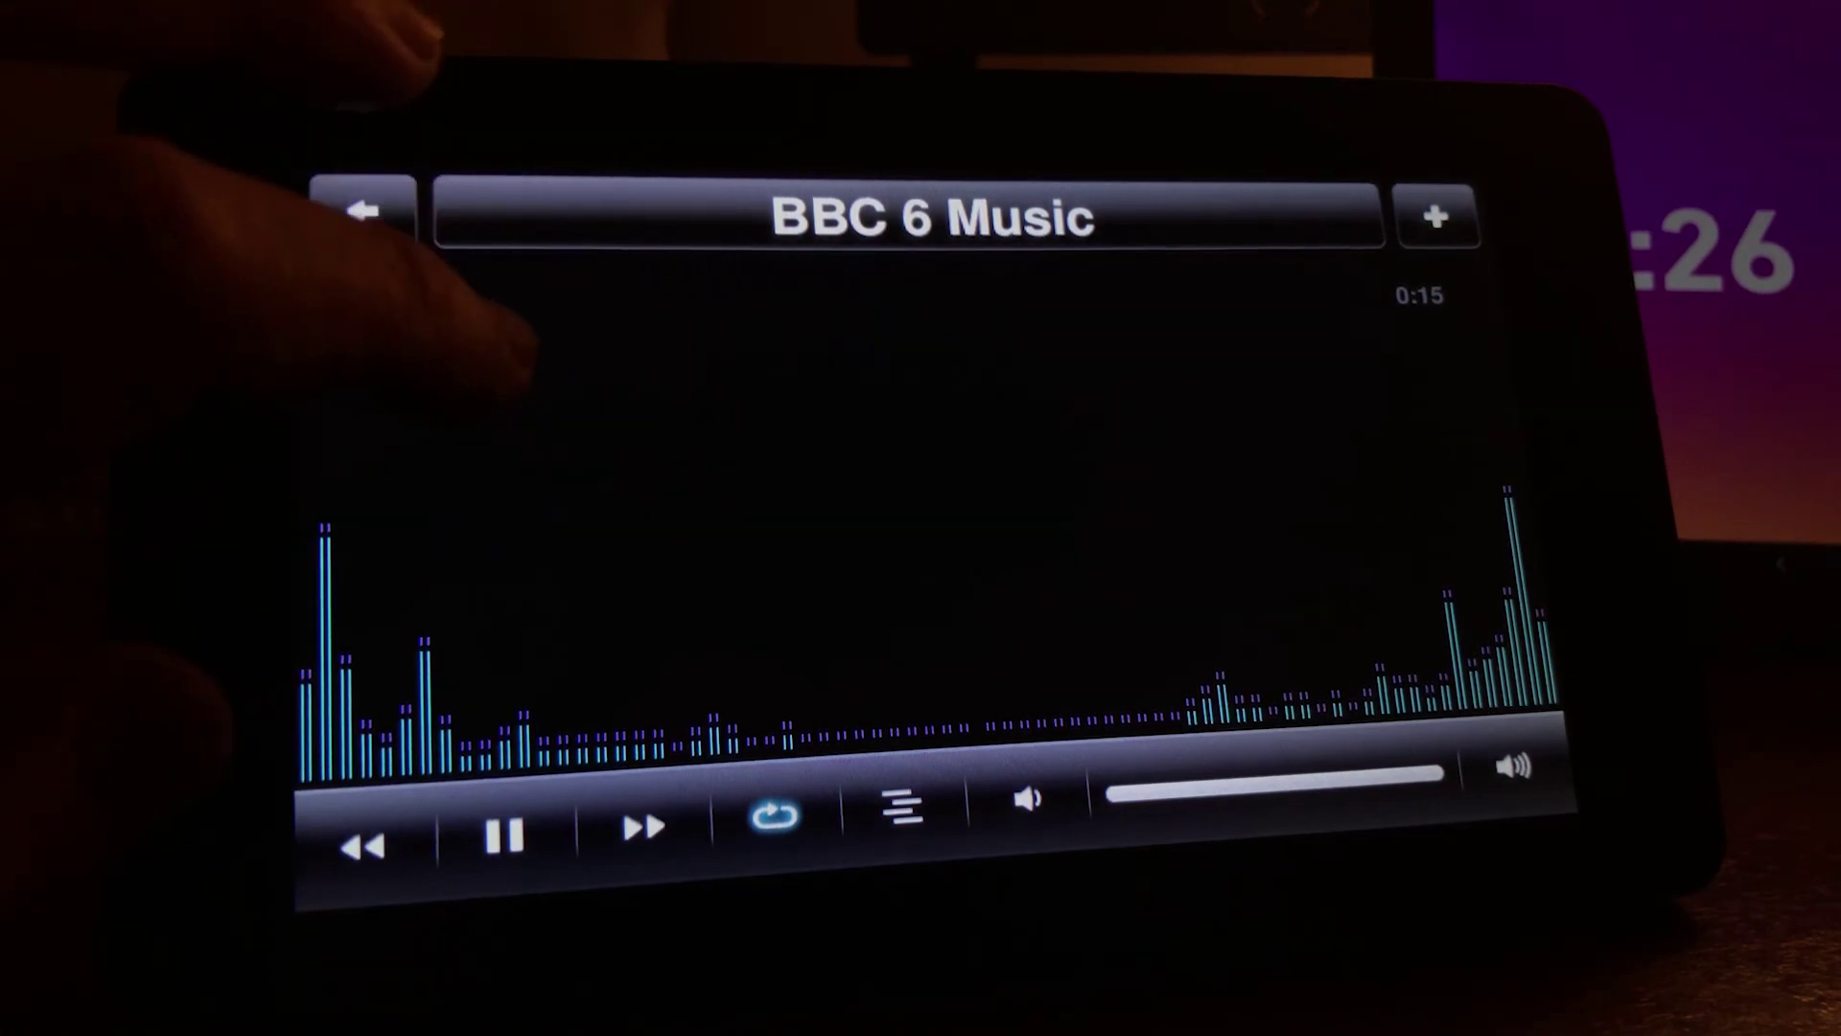
left_click(518, 374)
left_click(595, 408)
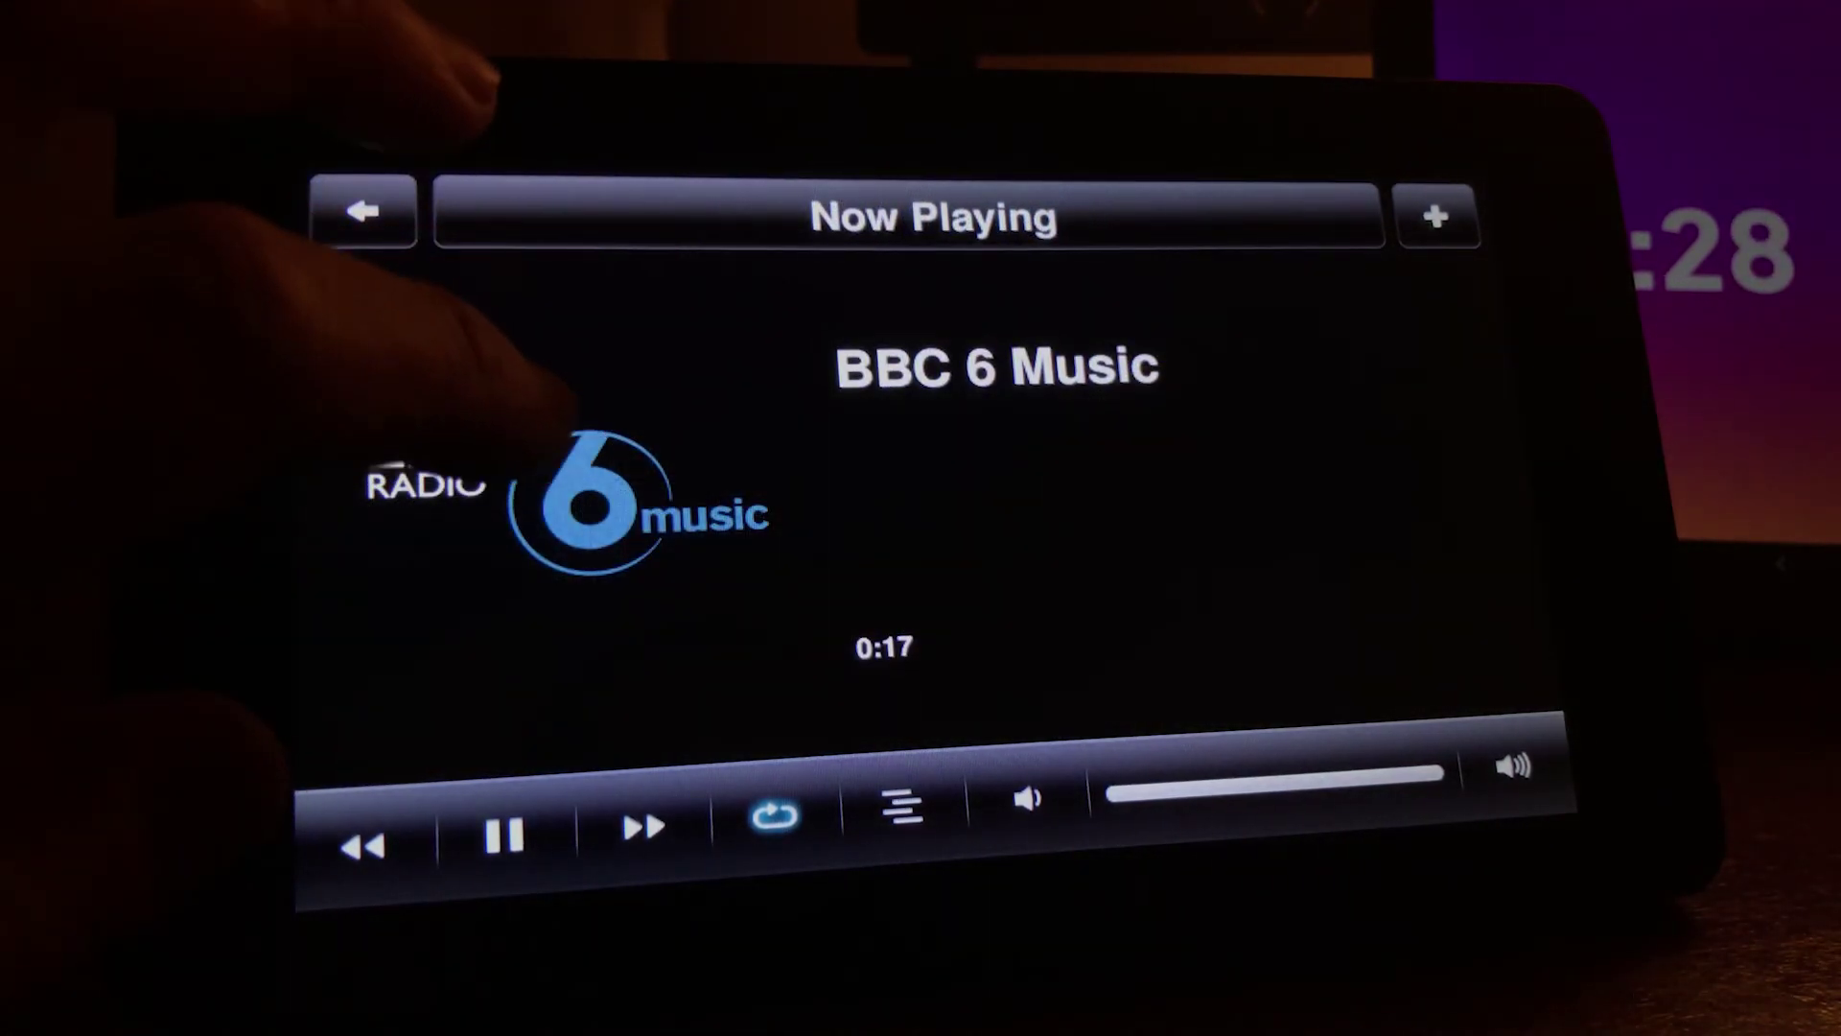
Step: Play BBC R5L with its large logo layout, then play BBC Radio 1
left_click(362, 211)
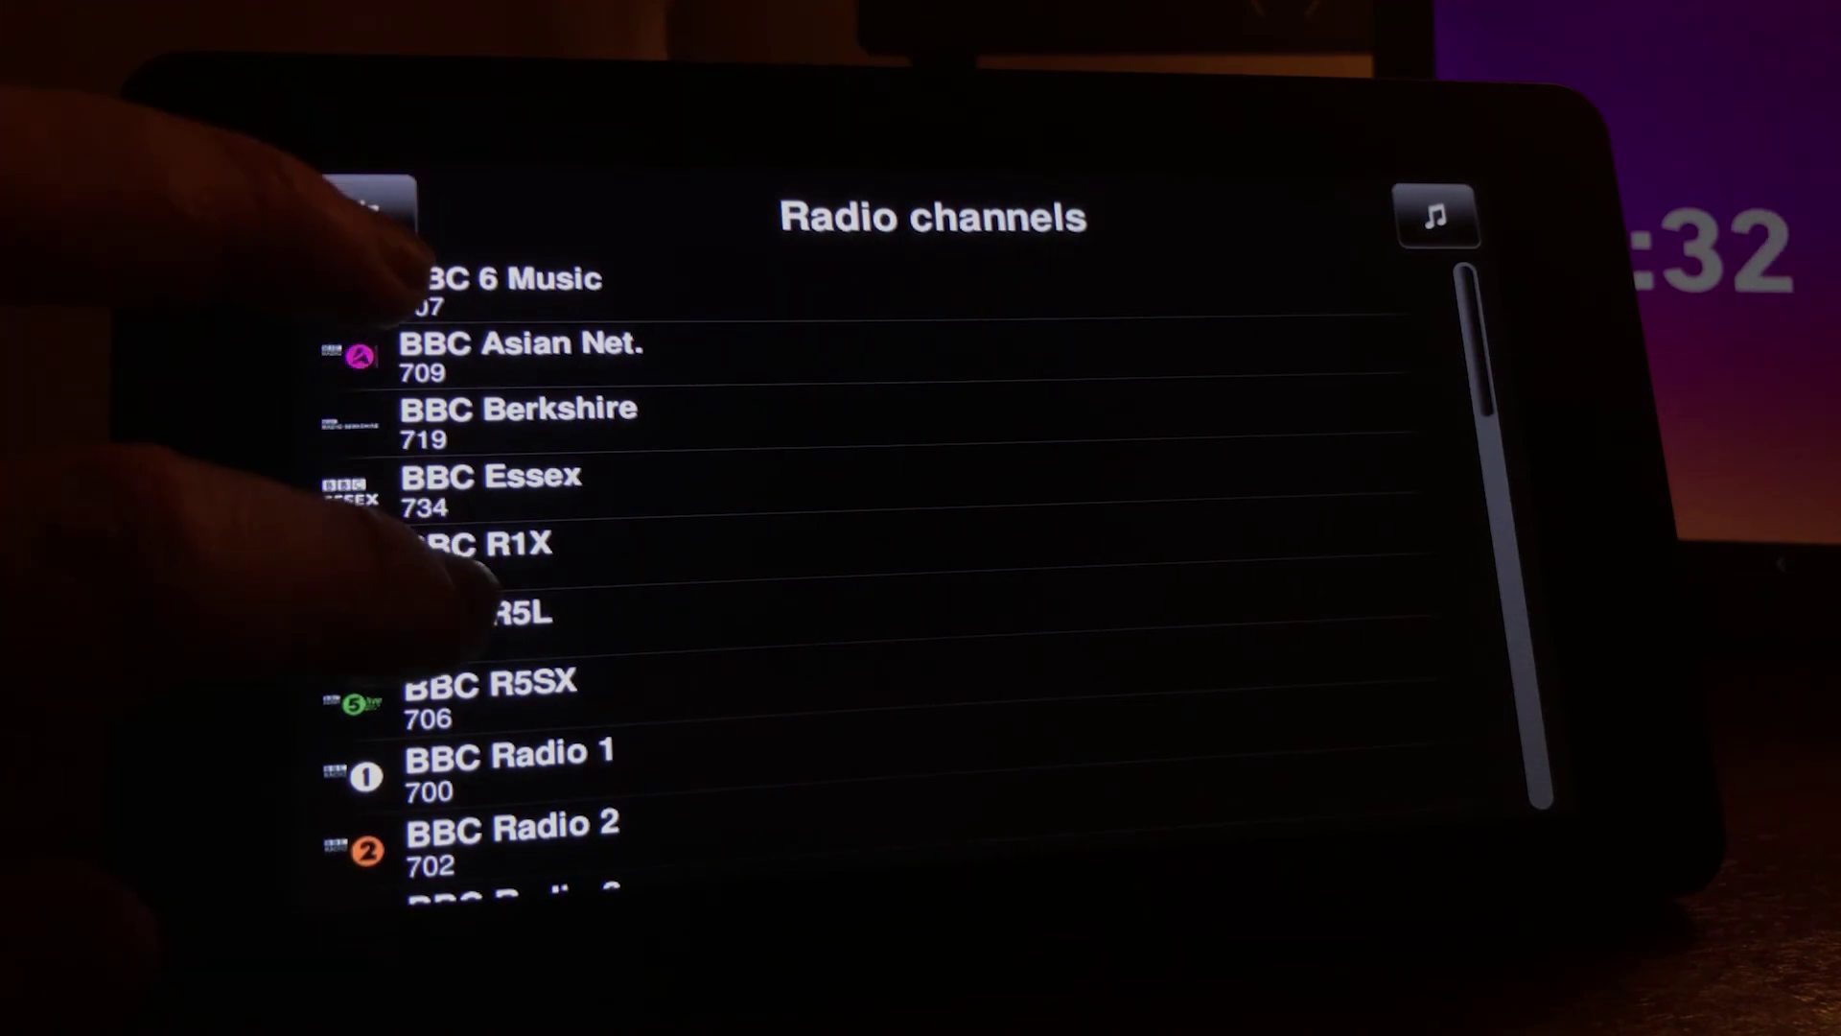
left_click(479, 619)
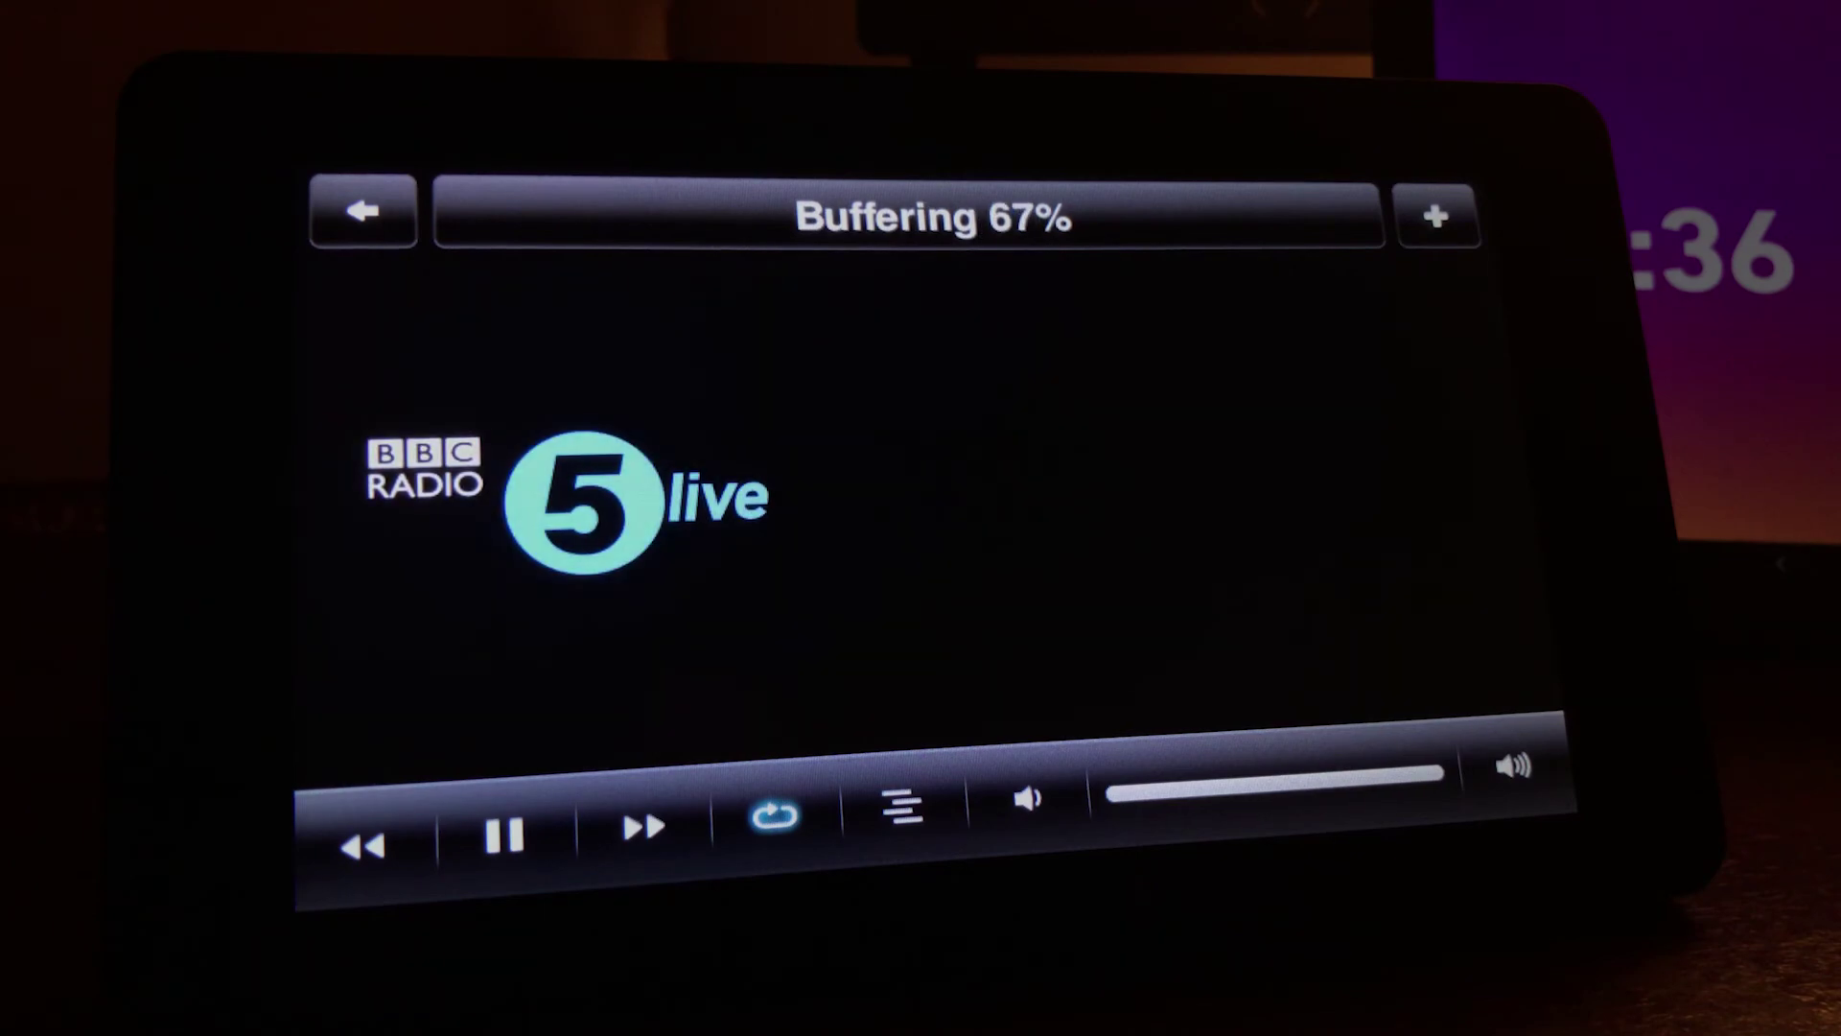
left_click(590, 498)
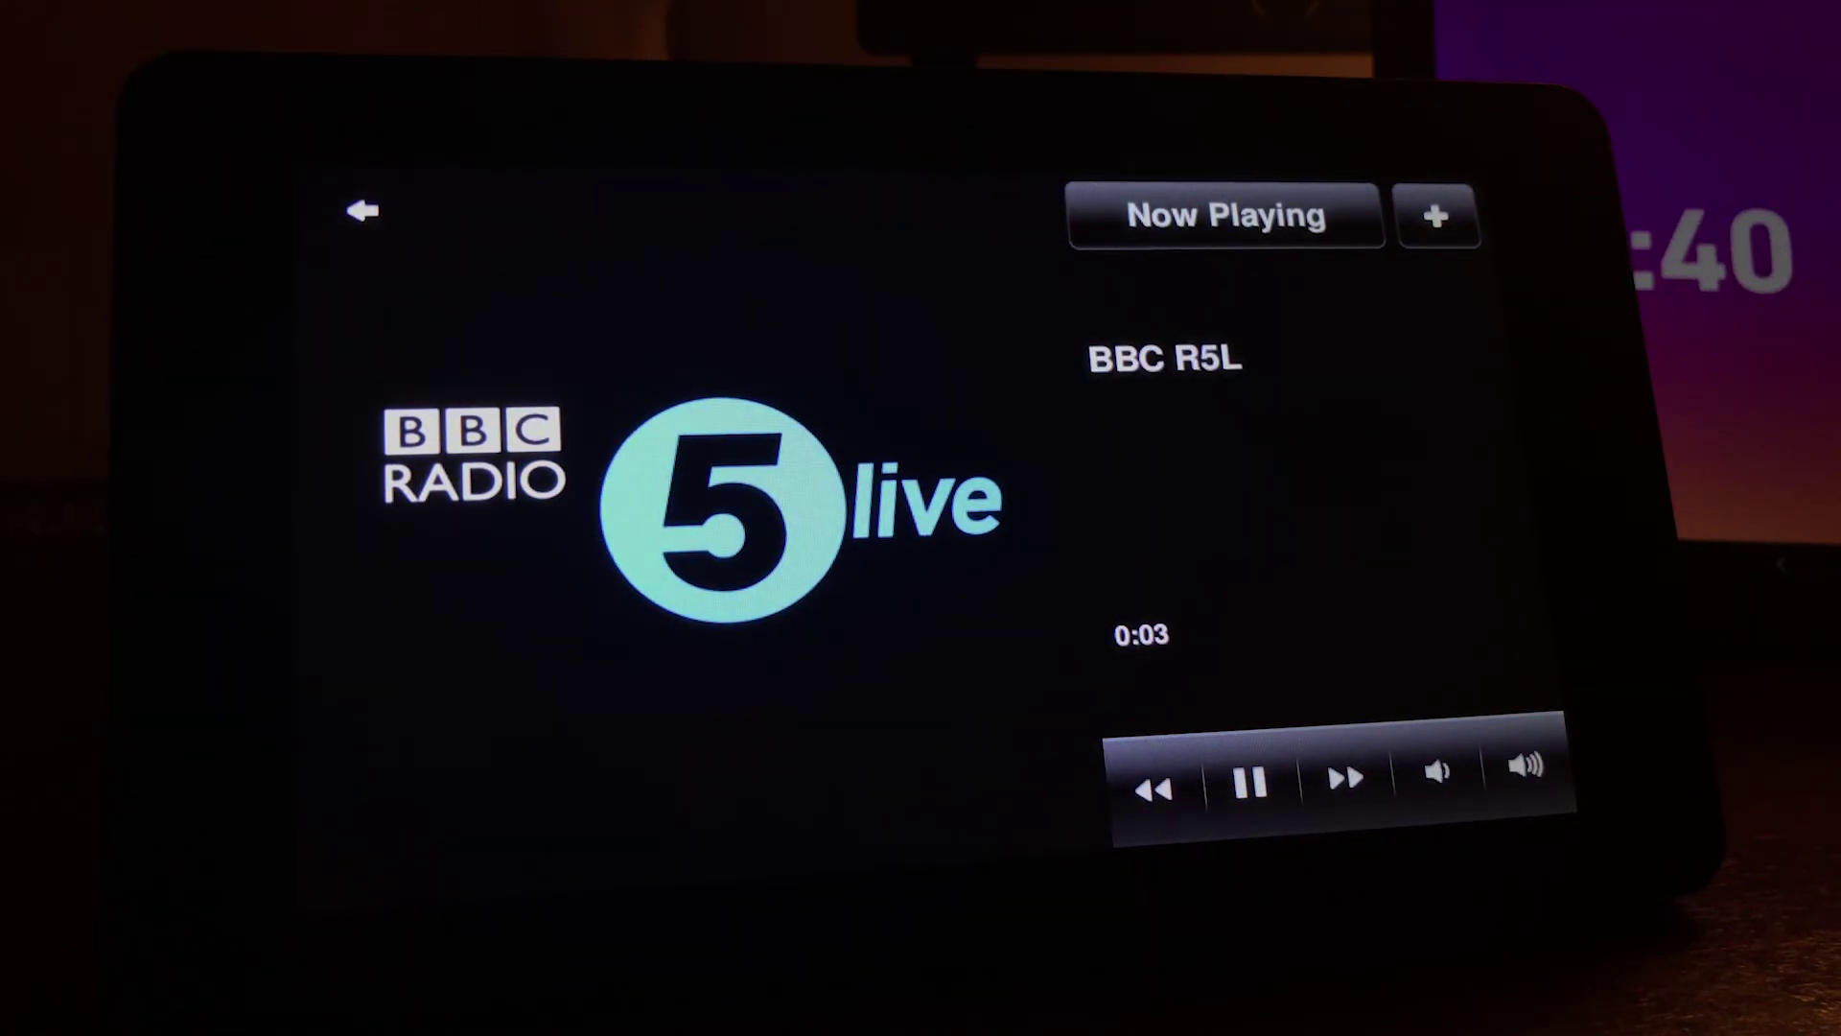
left_click(362, 210)
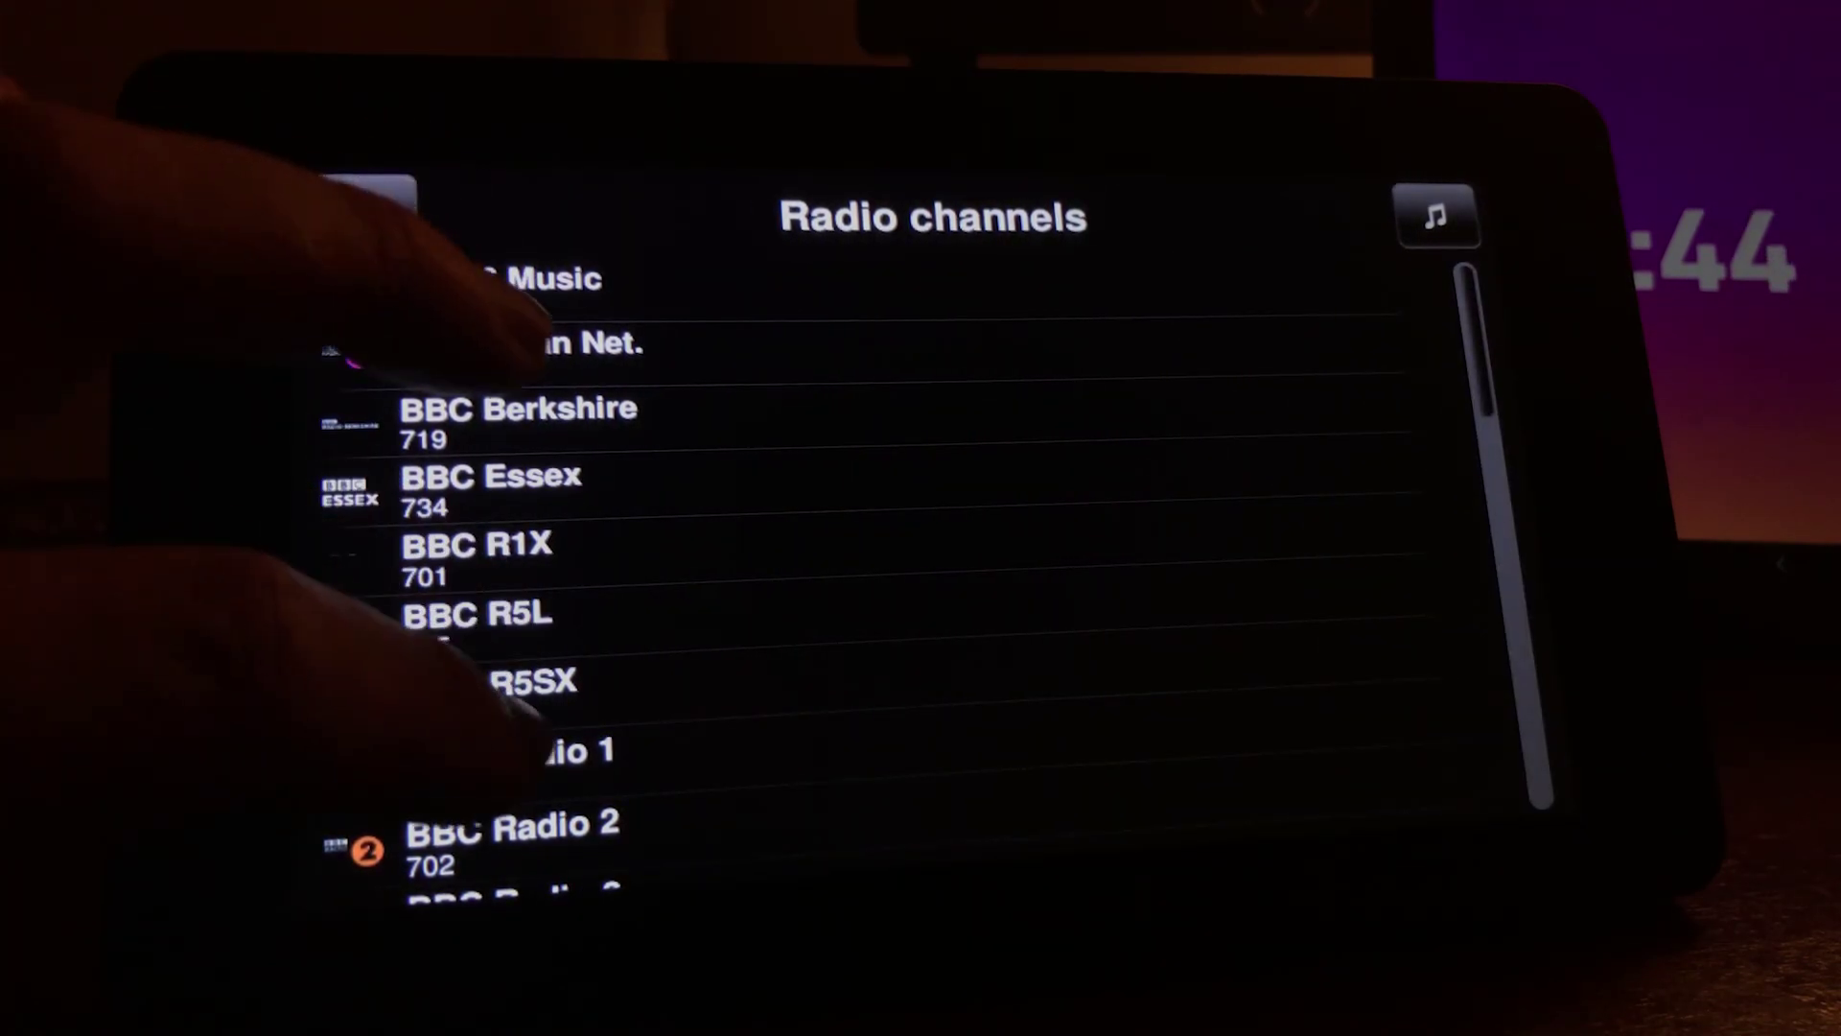
left_click(508, 767)
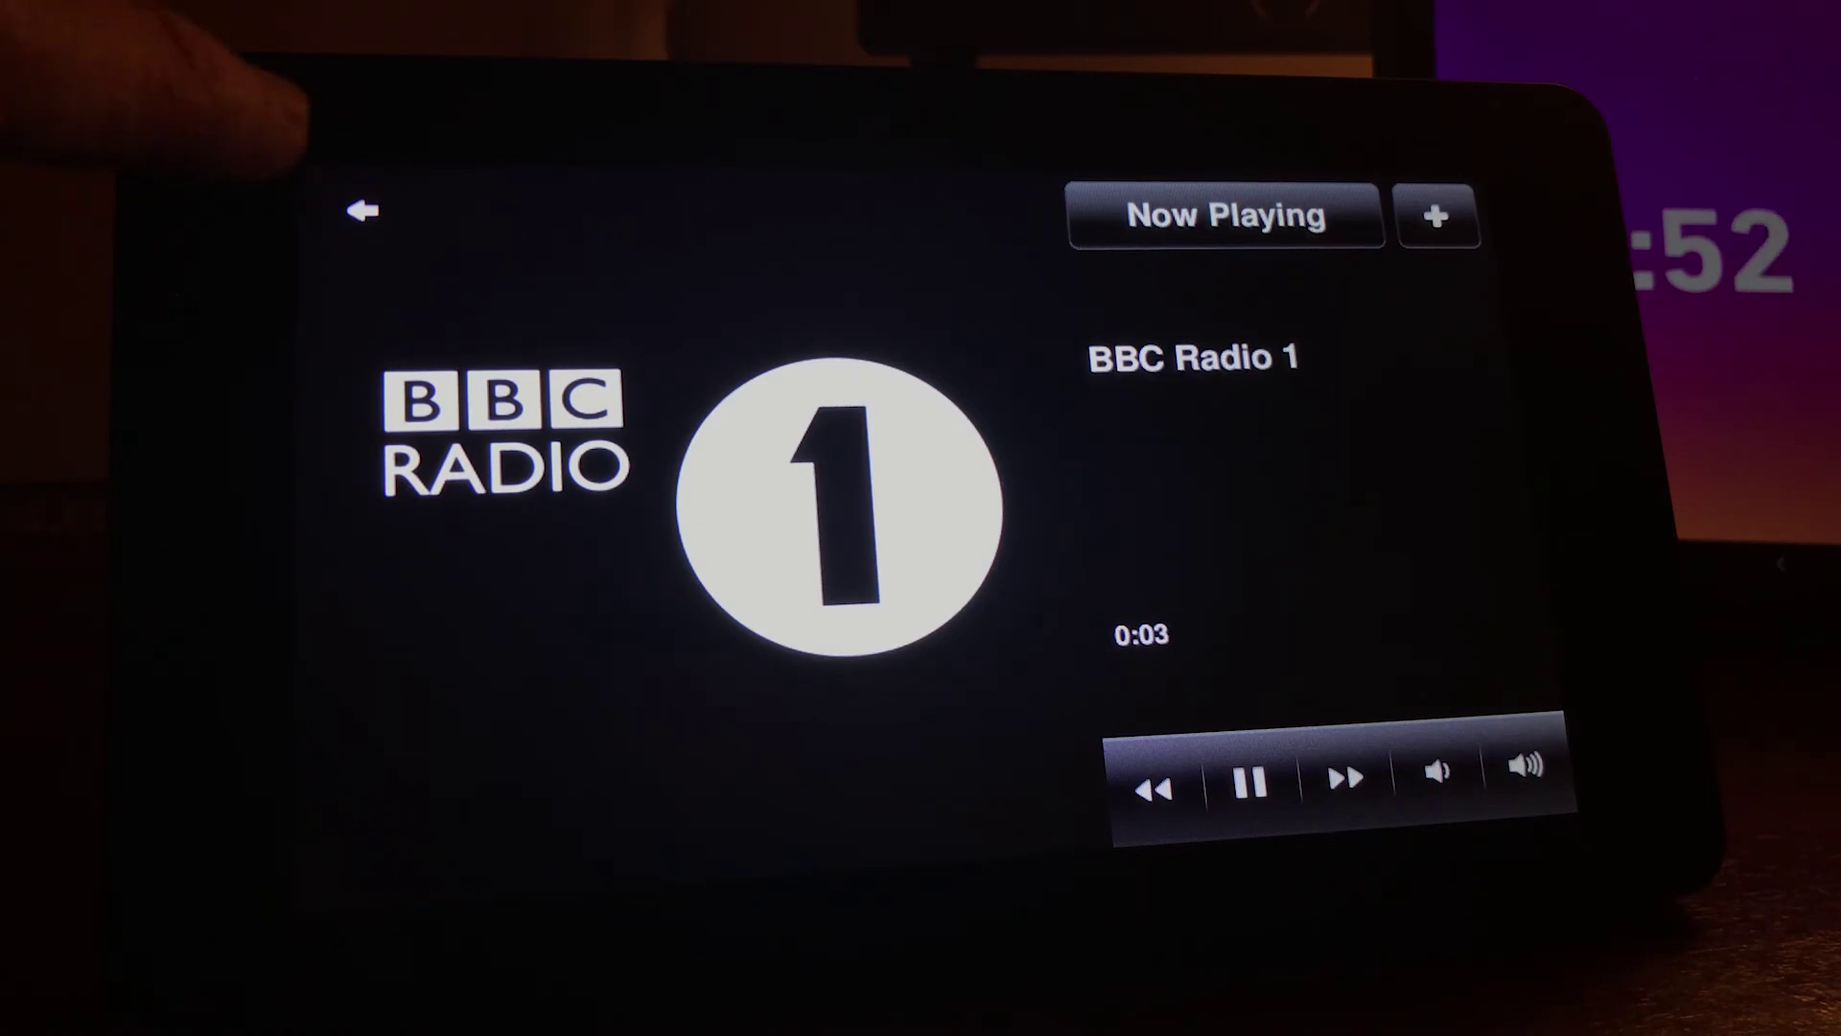
Step: Play BBC Radio 3, view its logo full screen and visualisers, then scroll the Radio channels list
left_click(362, 210)
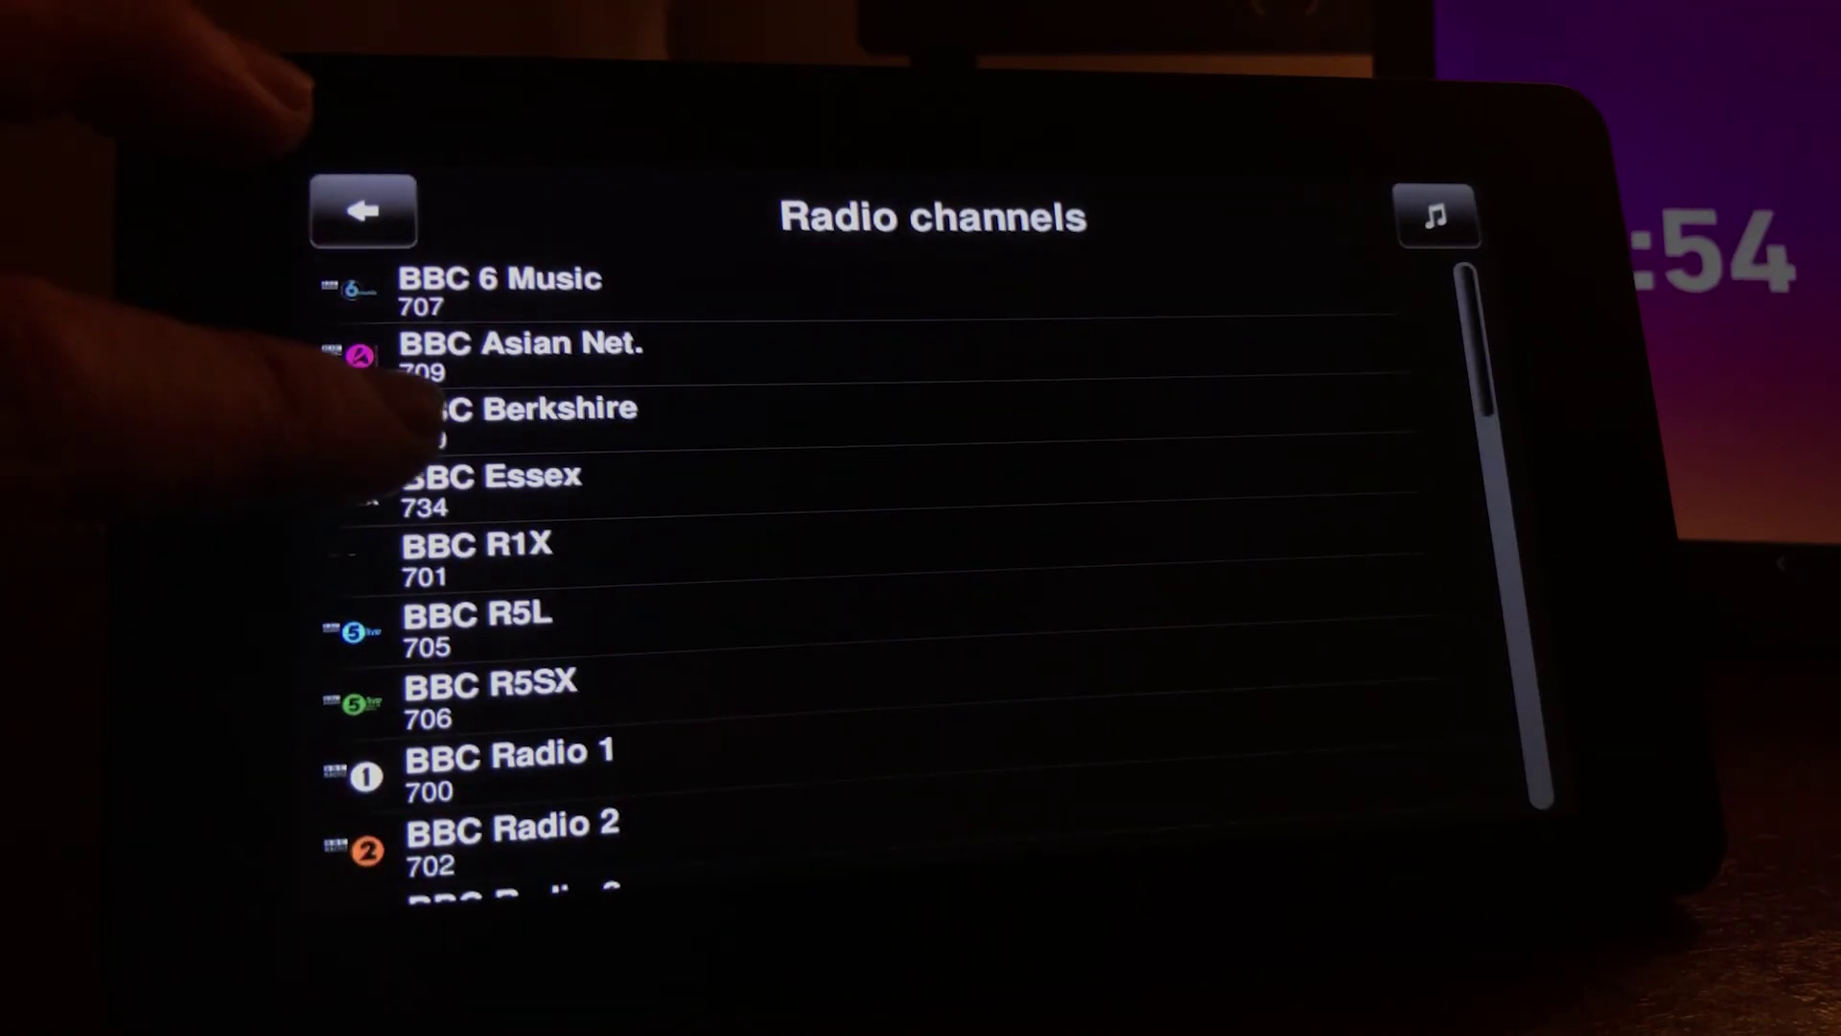
left_click_drag(451, 617, 317, 336)
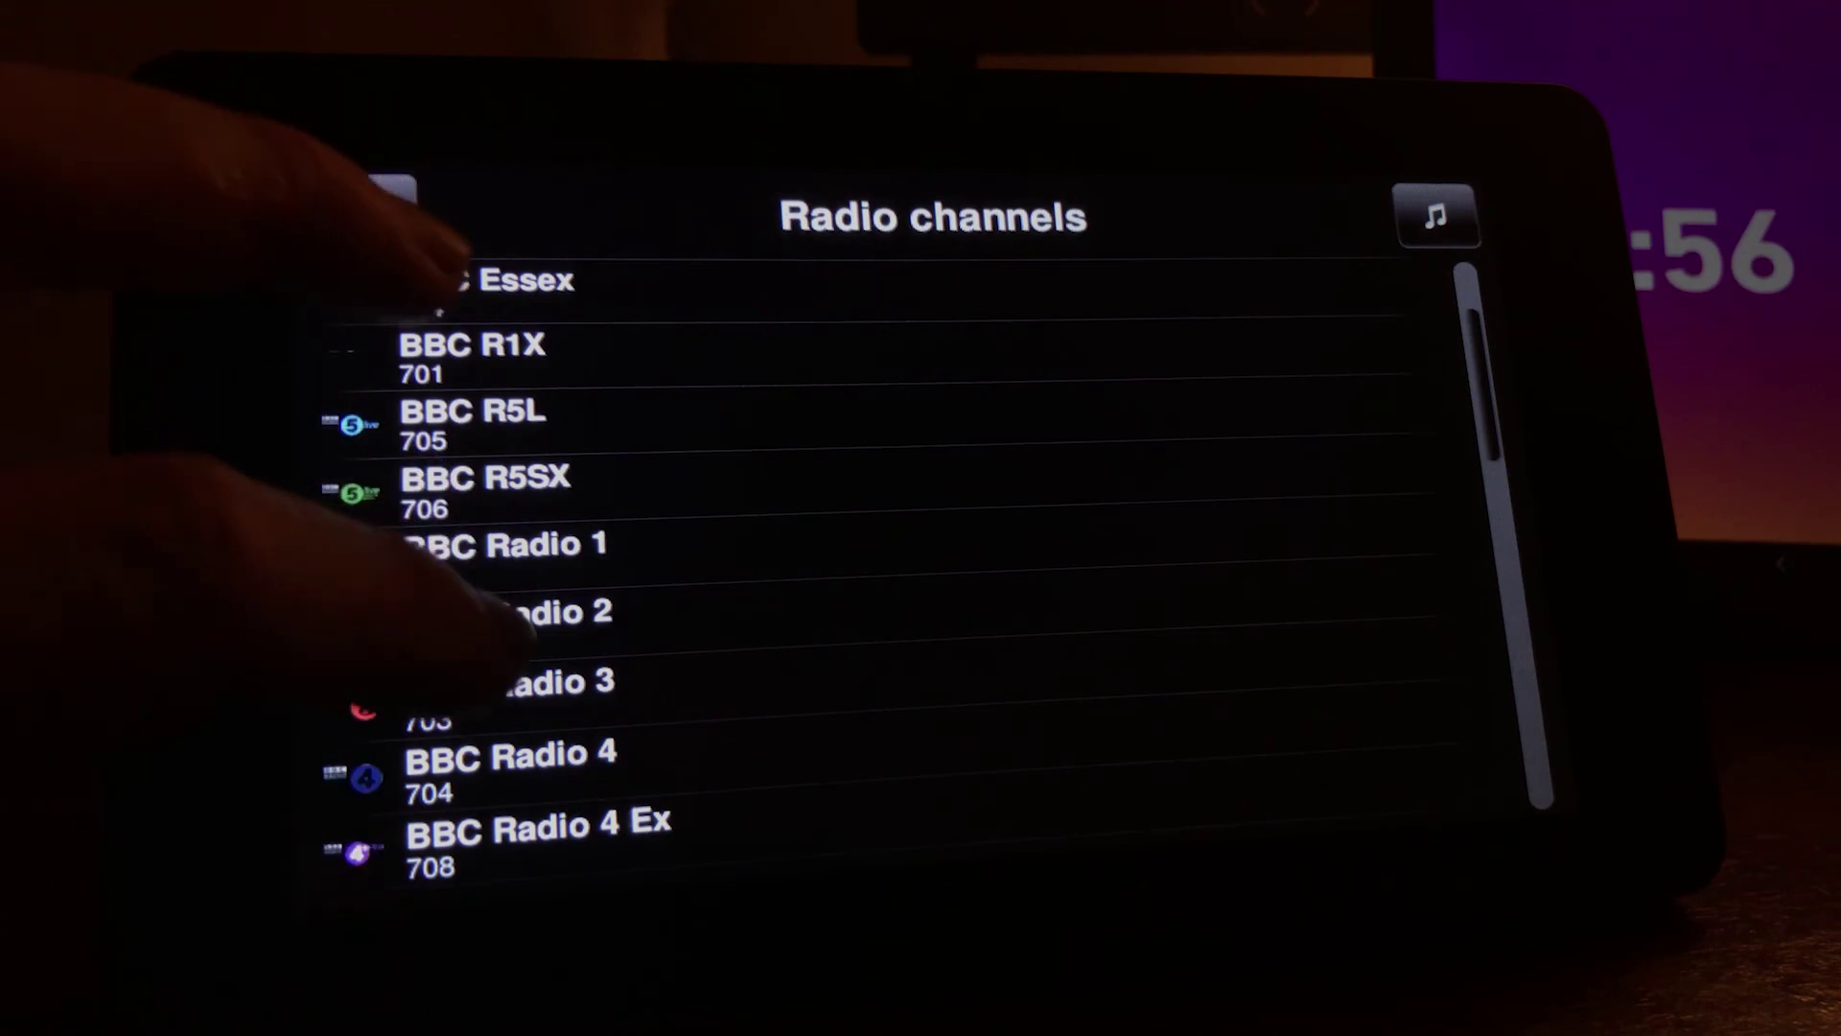
left_click(431, 700)
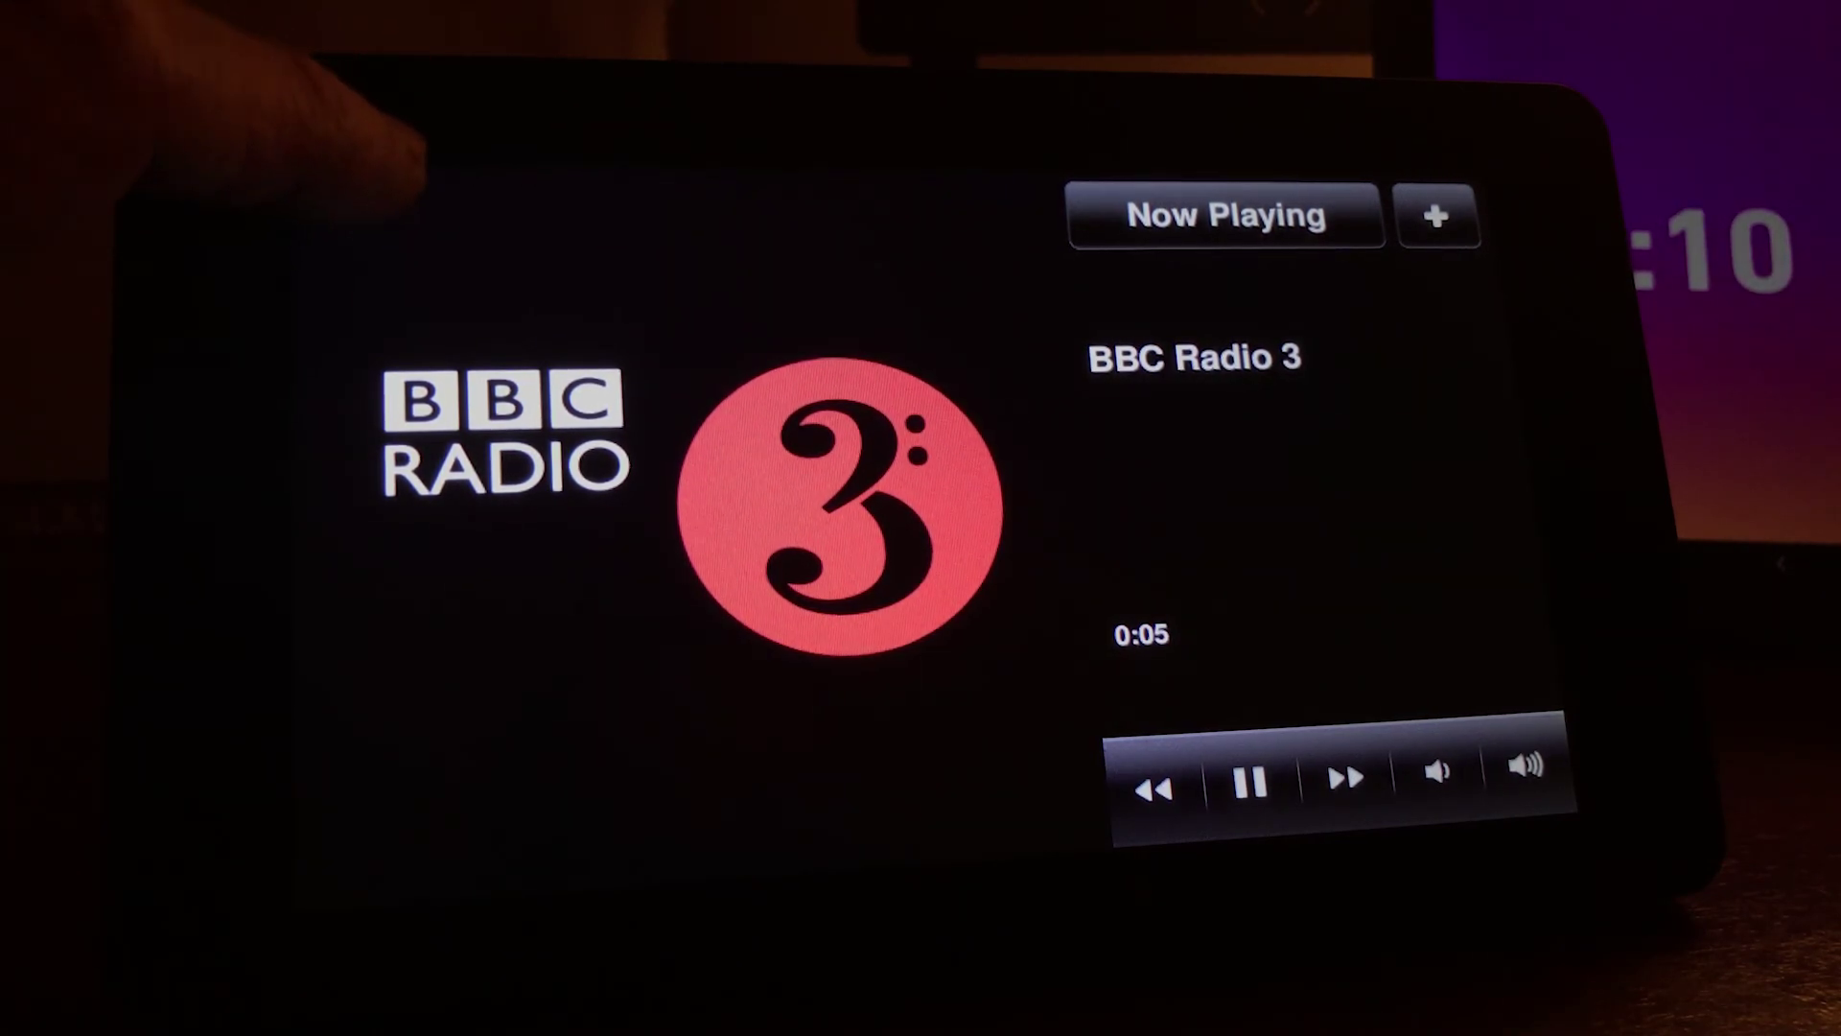
left_click(363, 203)
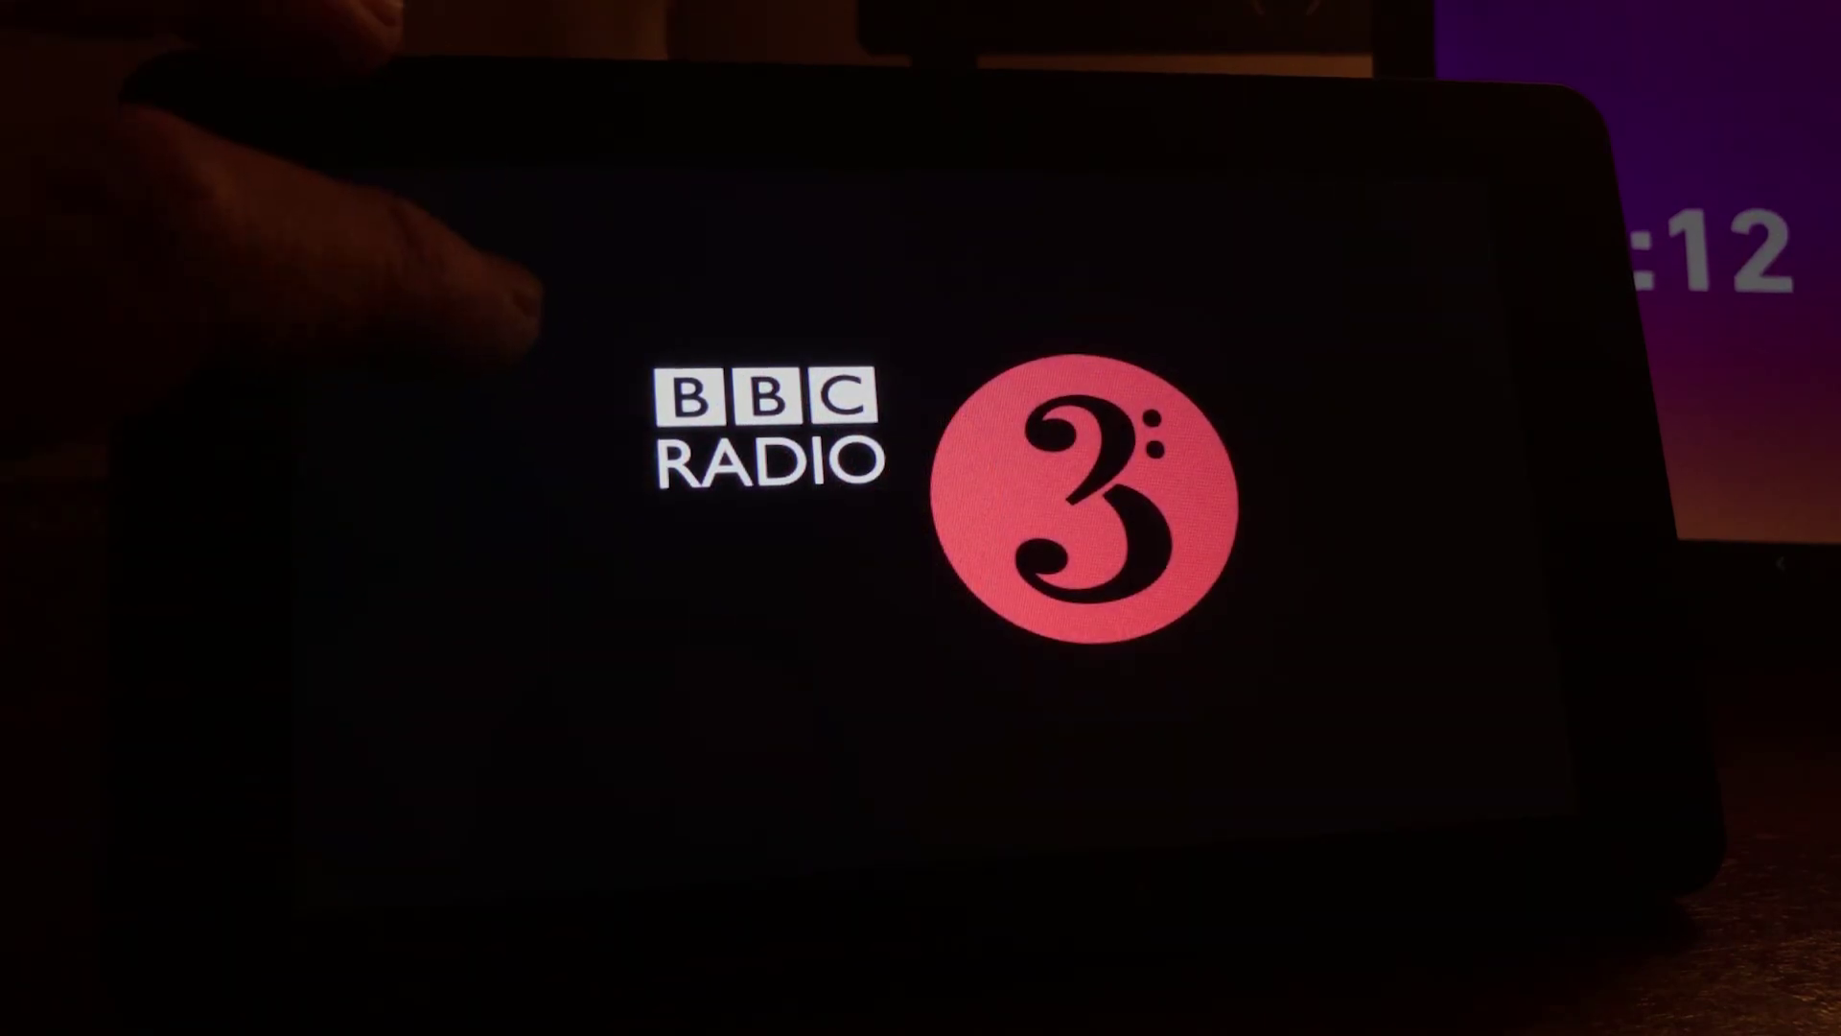
left_click(613, 422)
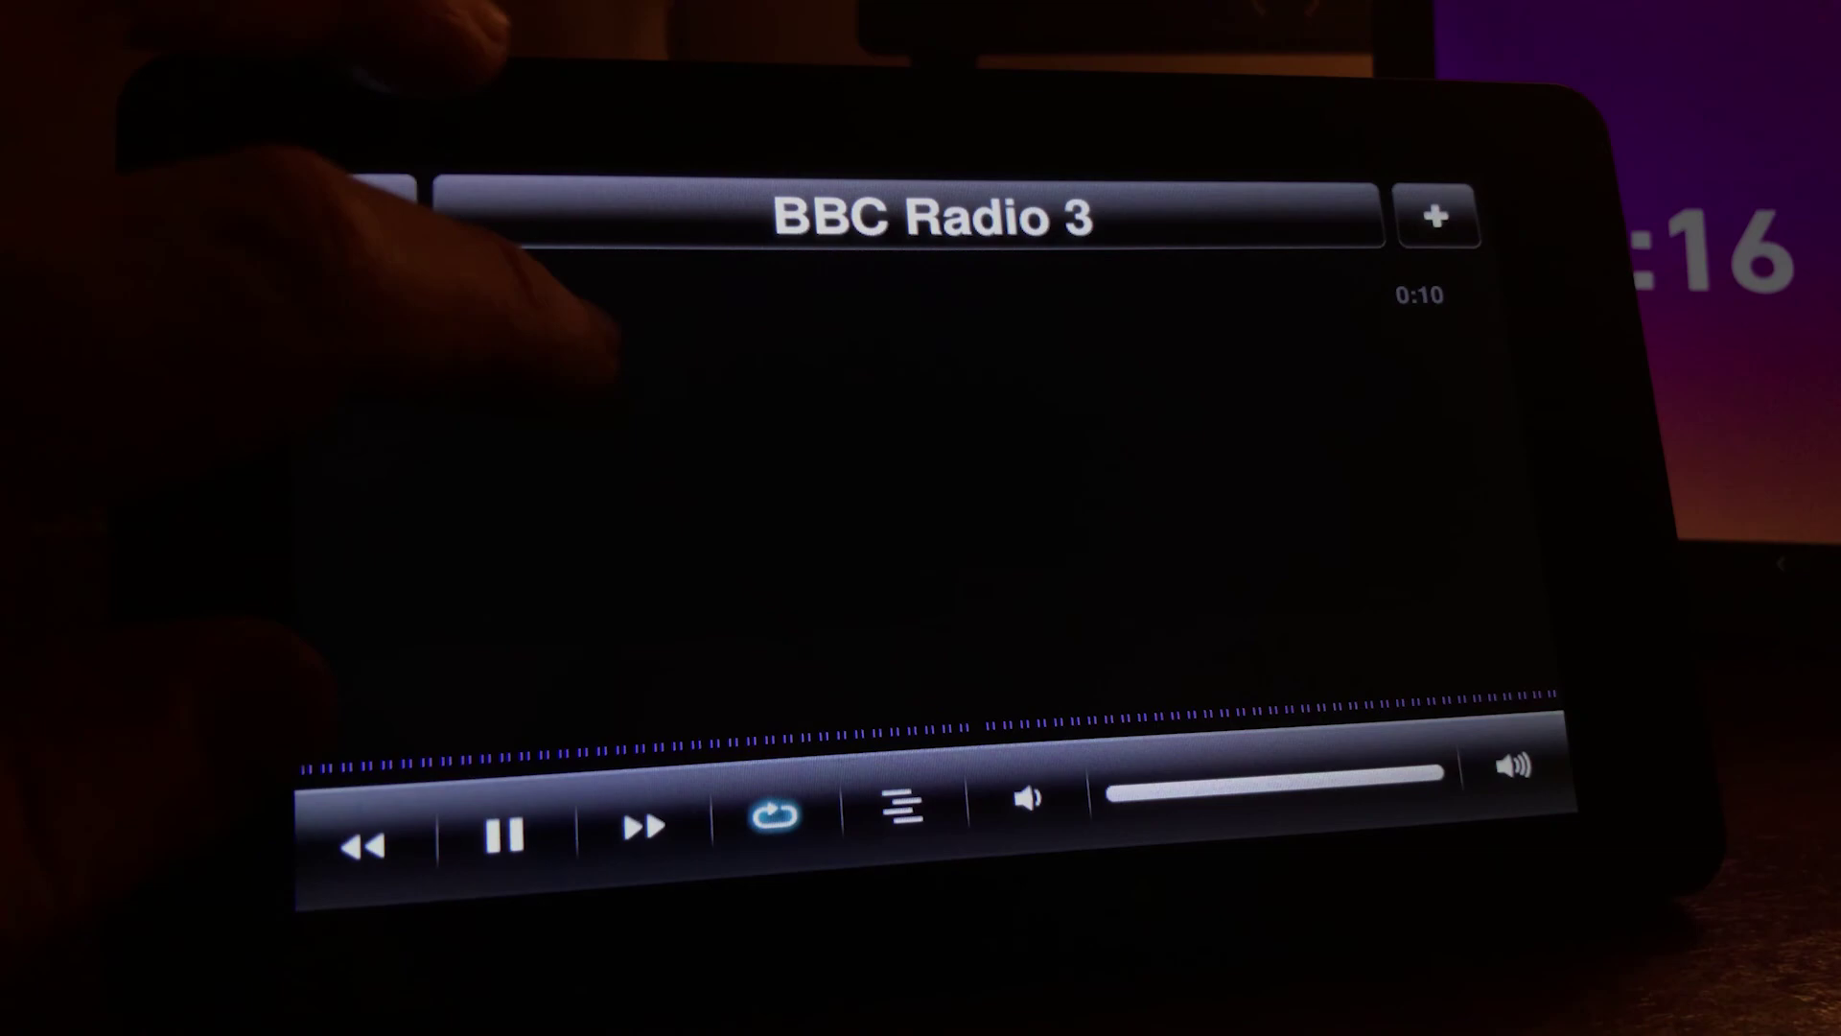
left_click(537, 413)
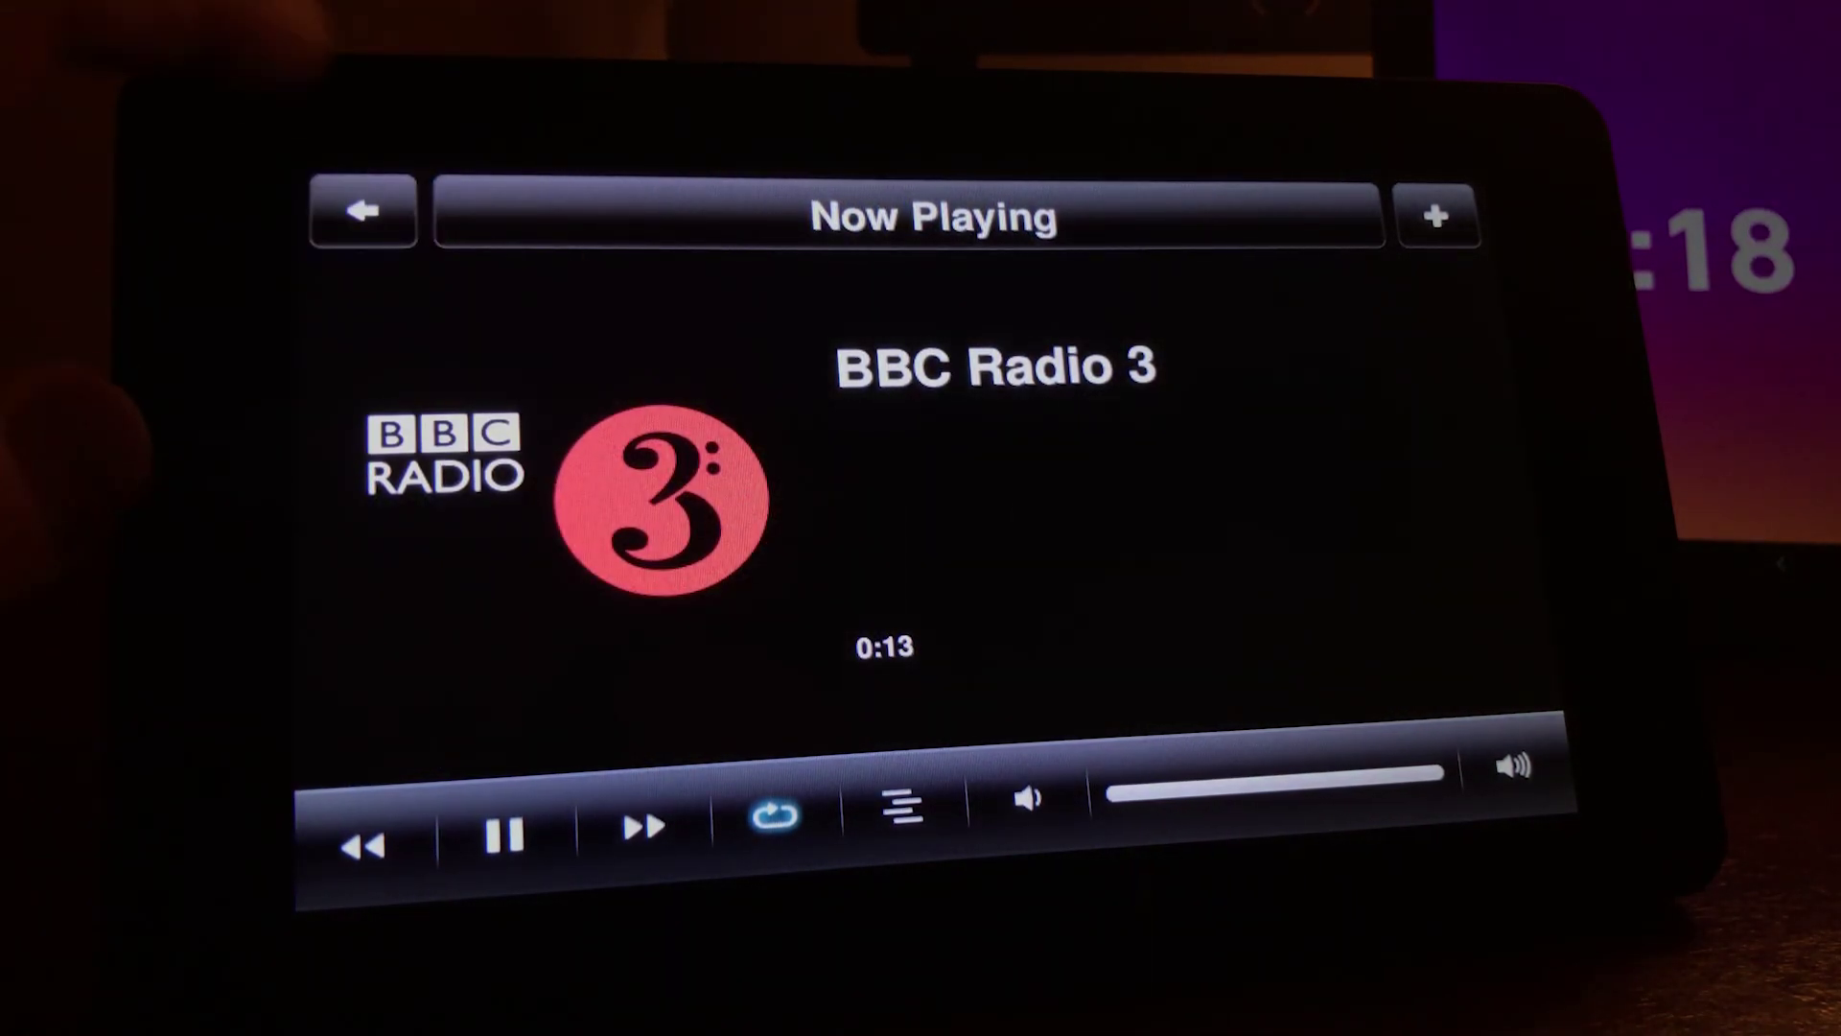
left_click(361, 211)
left_click_drag(389, 546, 350, 187)
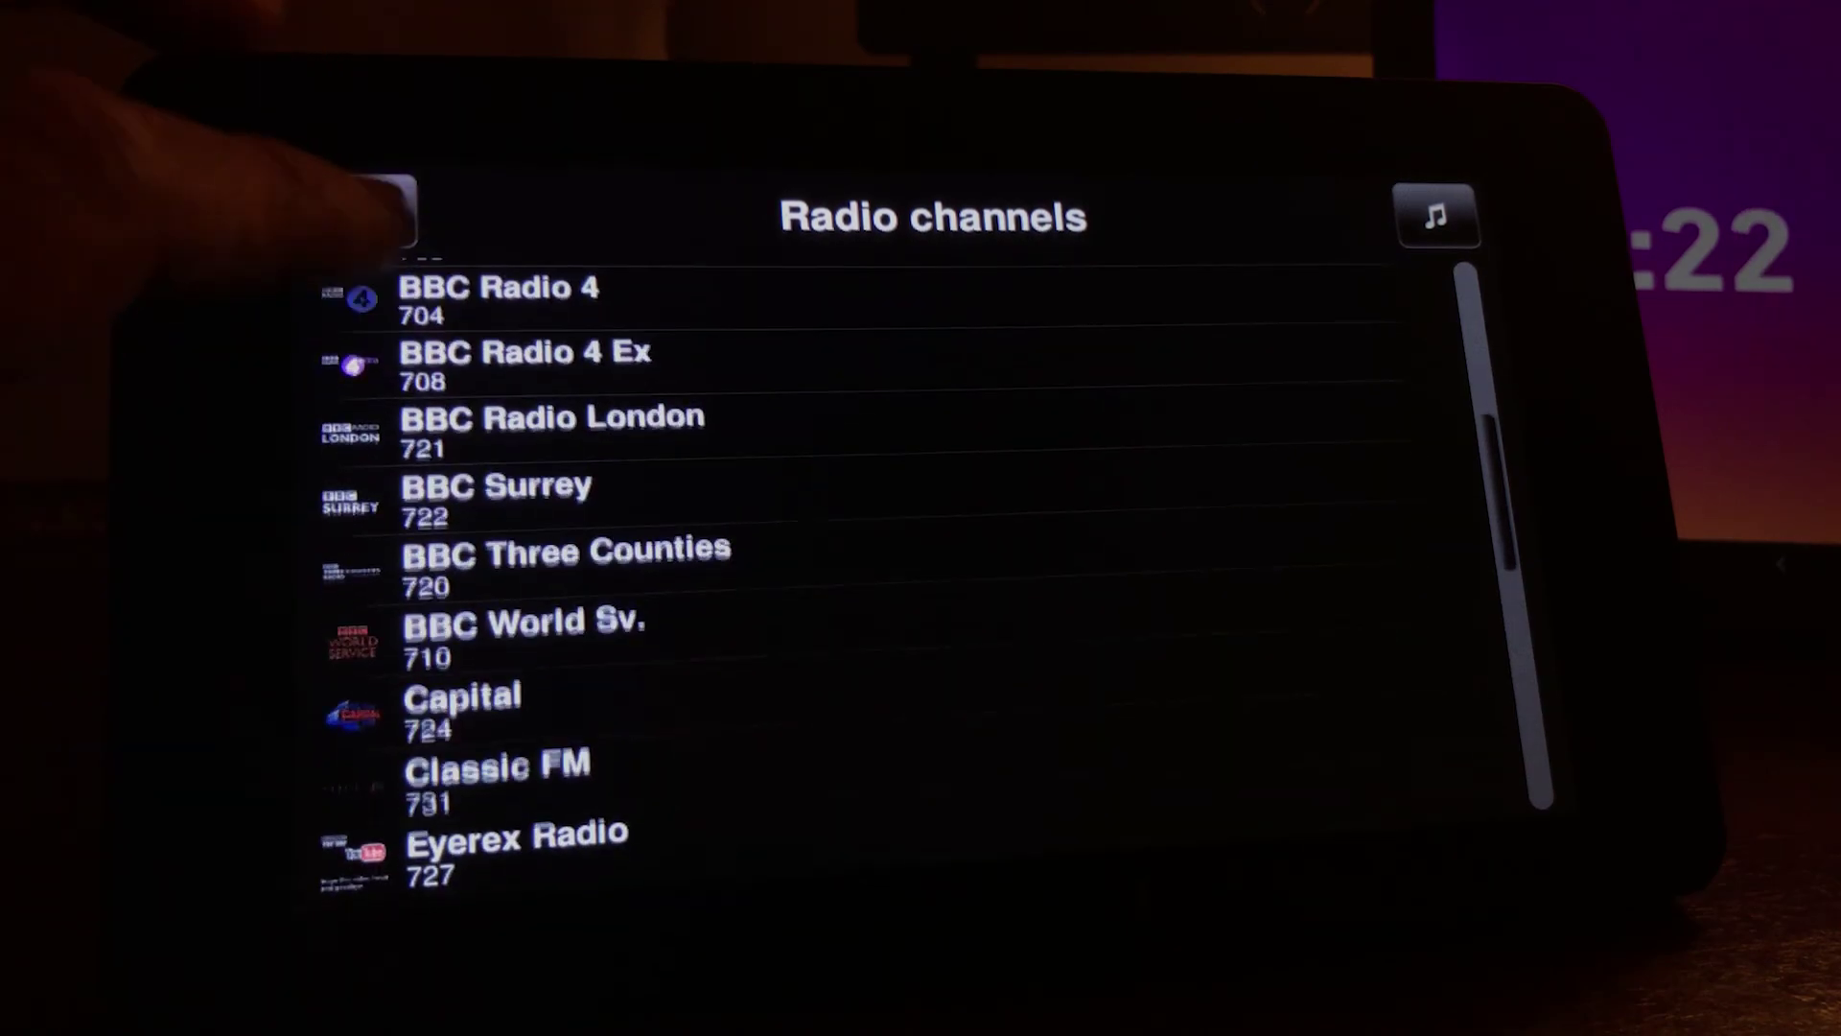
Step: Start Eyerex Radio (727) from the Radio channels list
left_click(508, 580)
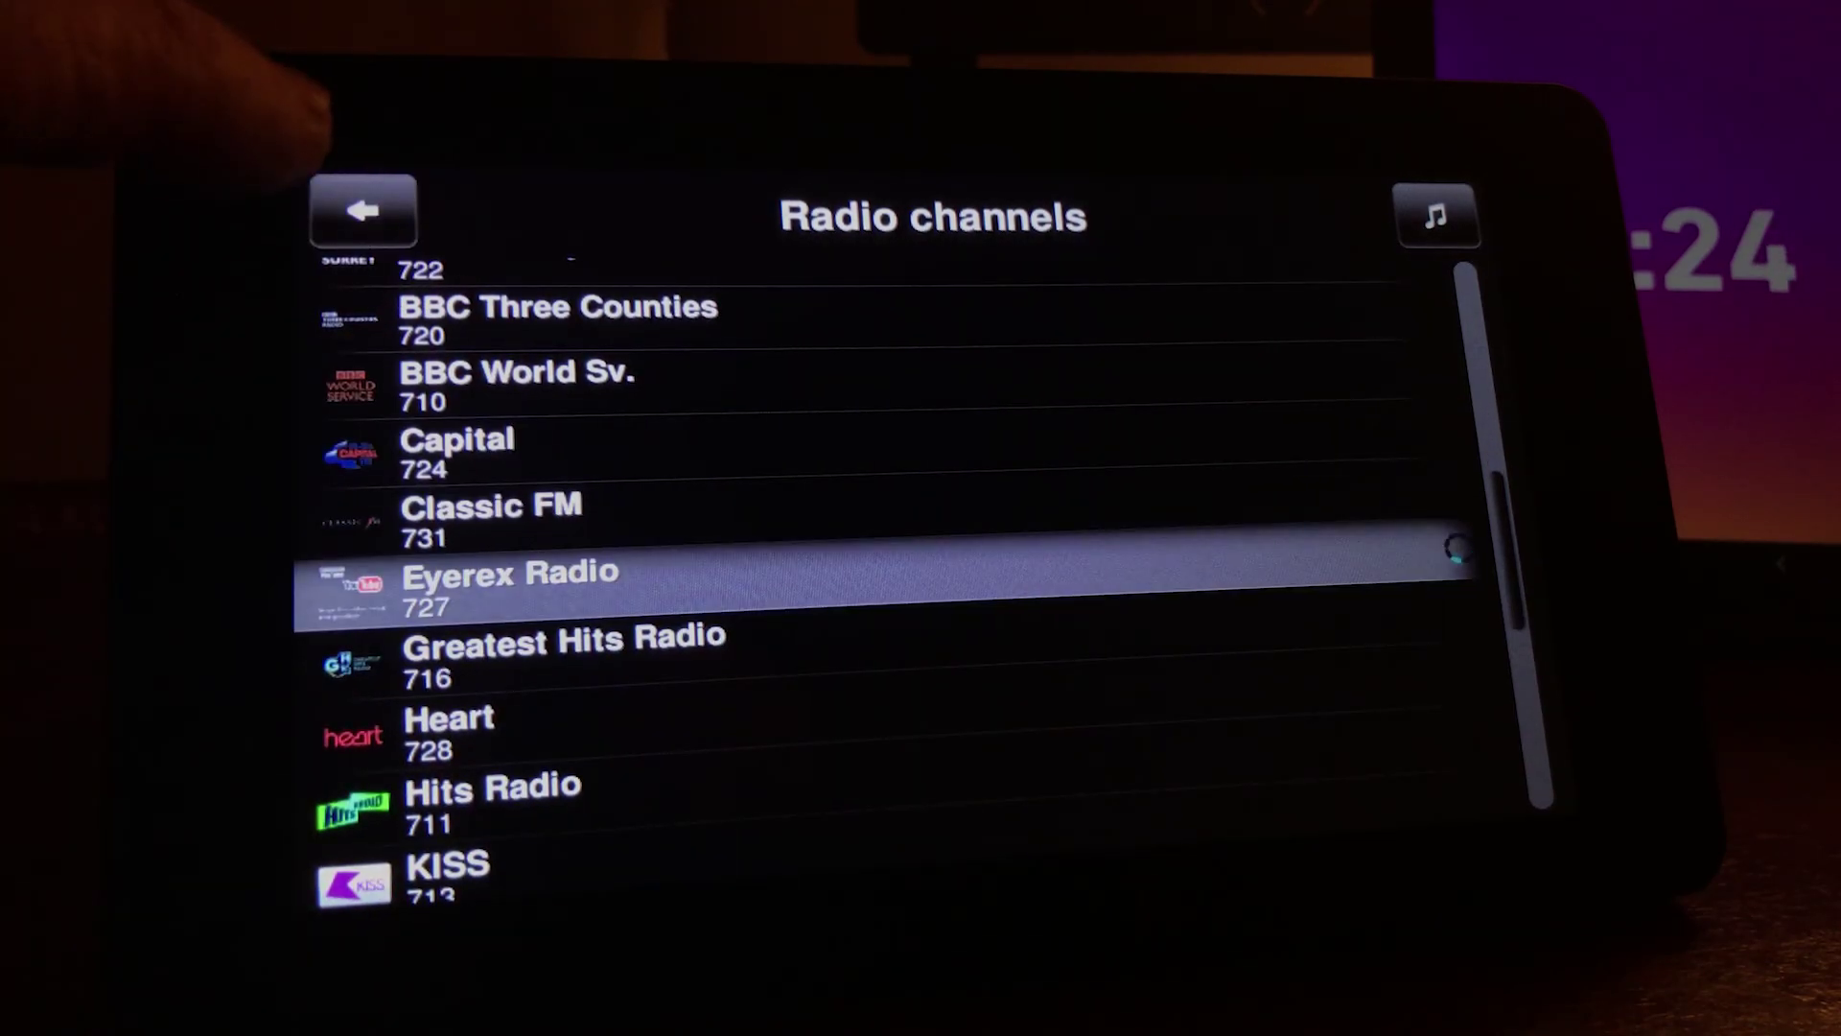